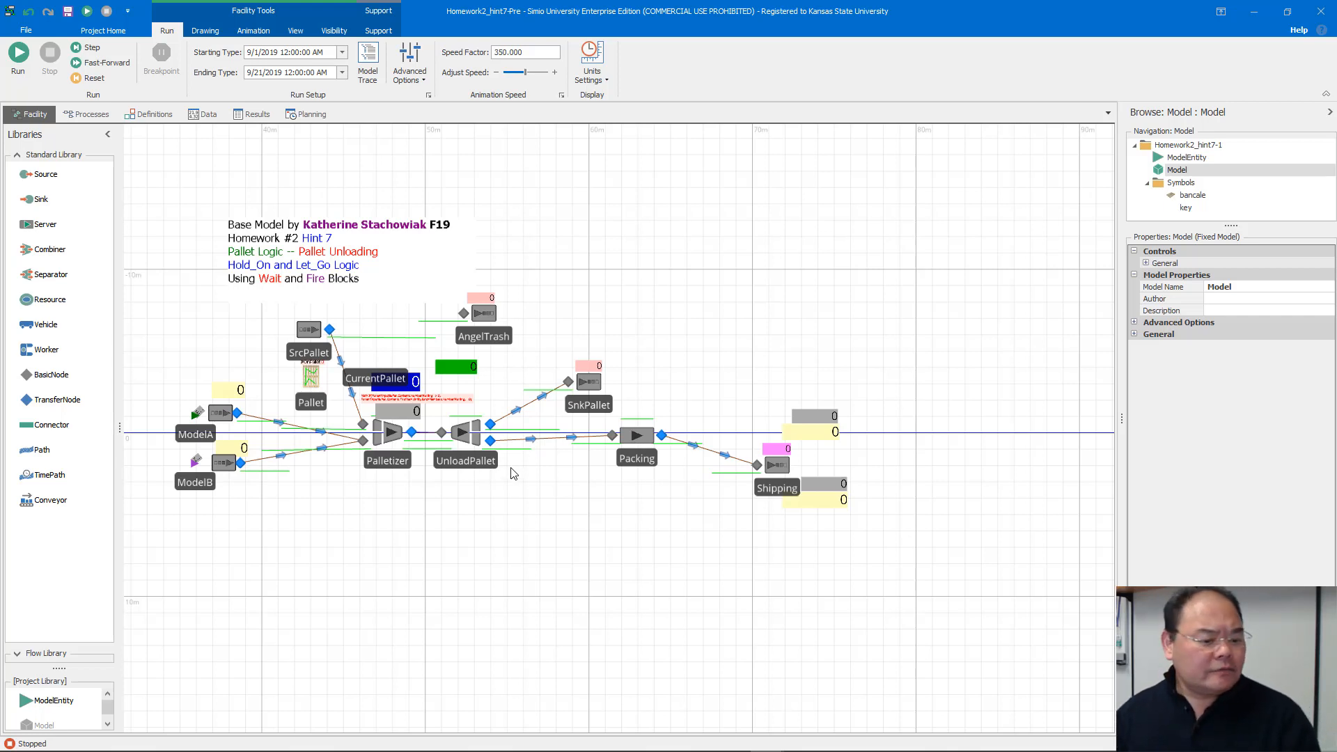
Step: Add an integer state variable named EntSerial to the ModelEntity definitions
left_click_drag(392, 550, 538, 527)
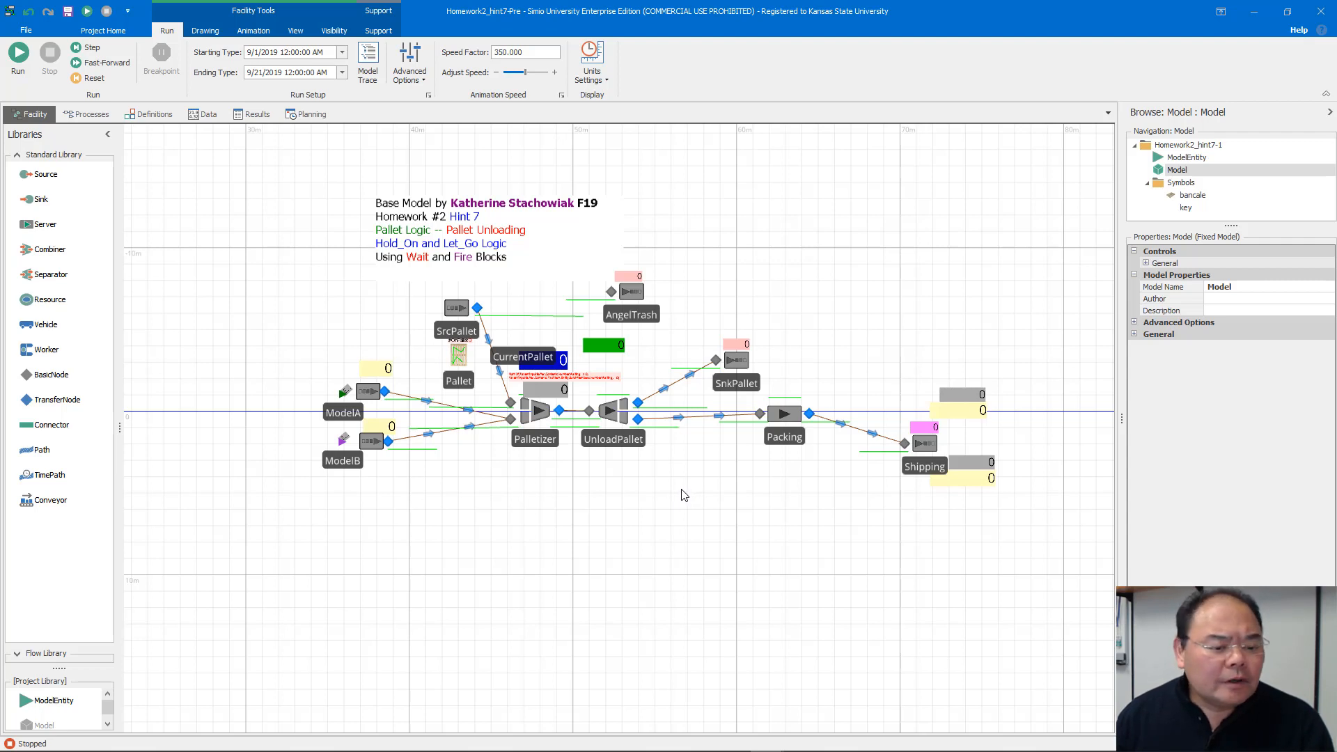
left_click(1184, 157)
left_click(105, 115)
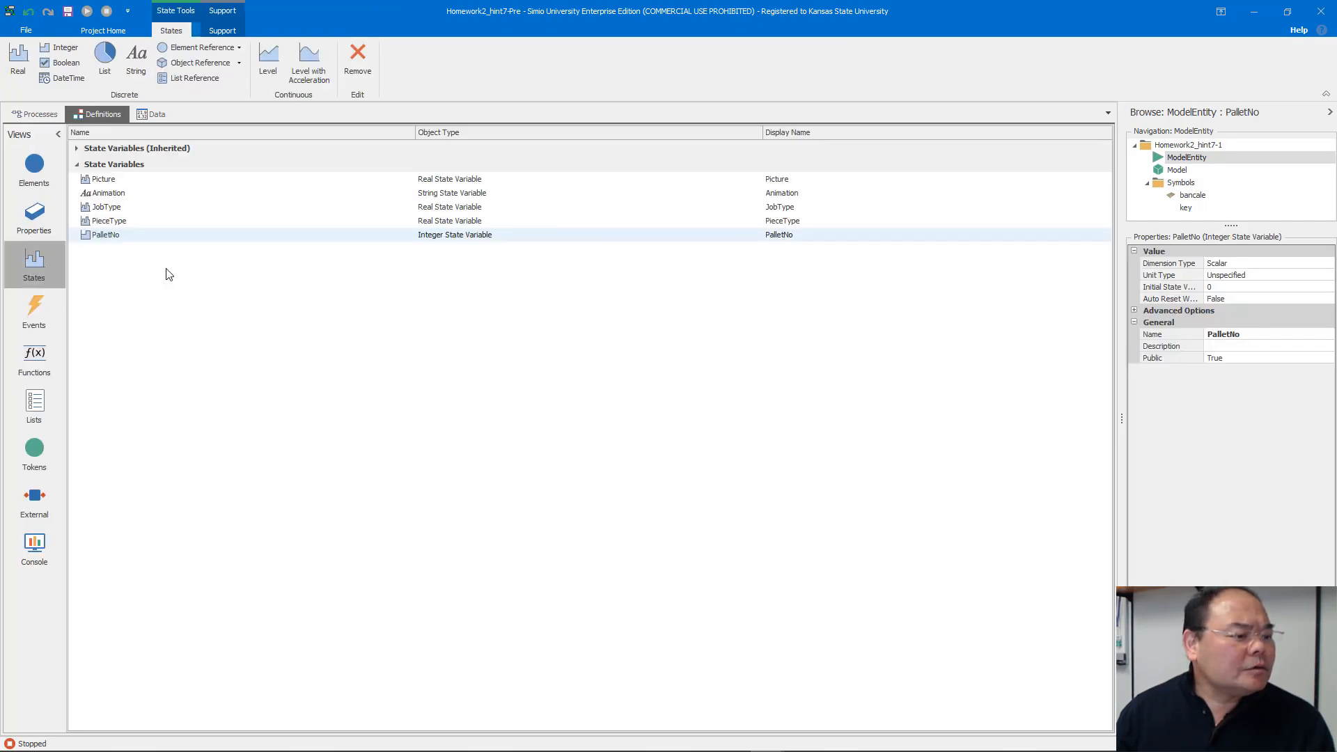
left_click(60, 52)
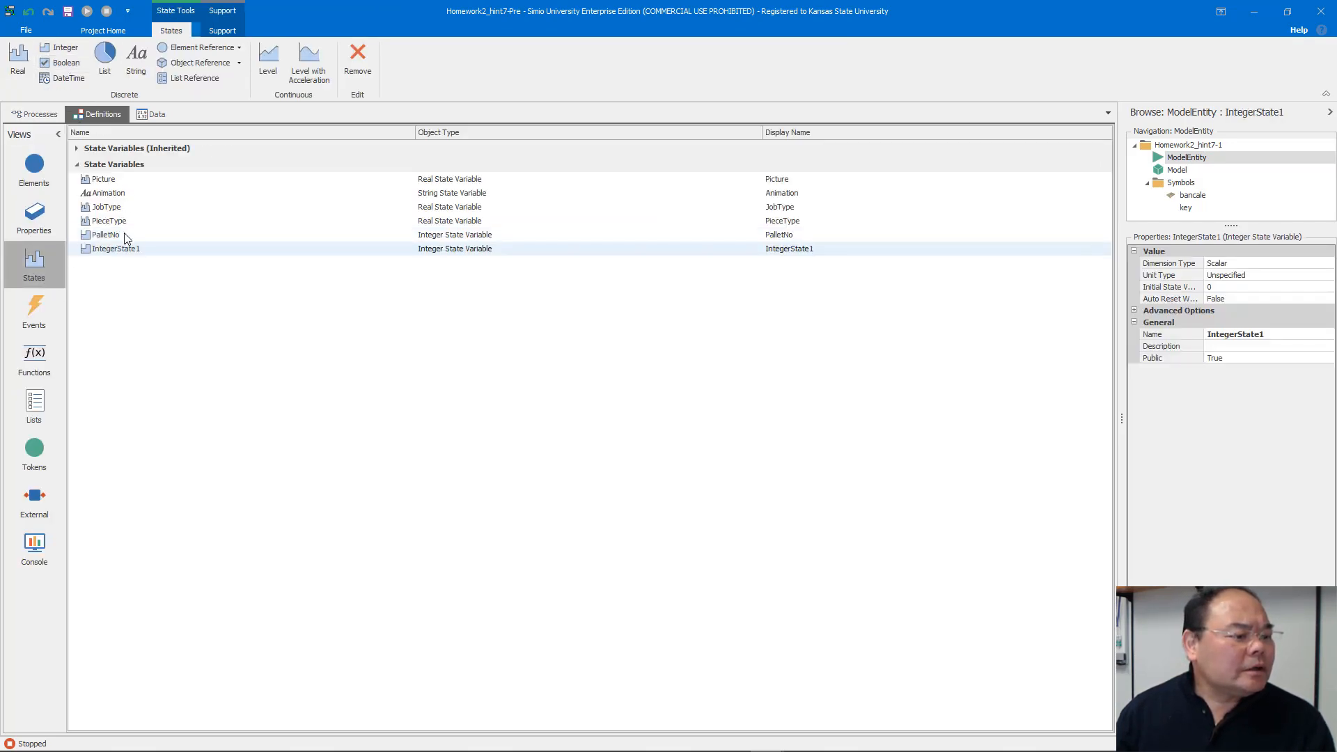
left_click(140, 249)
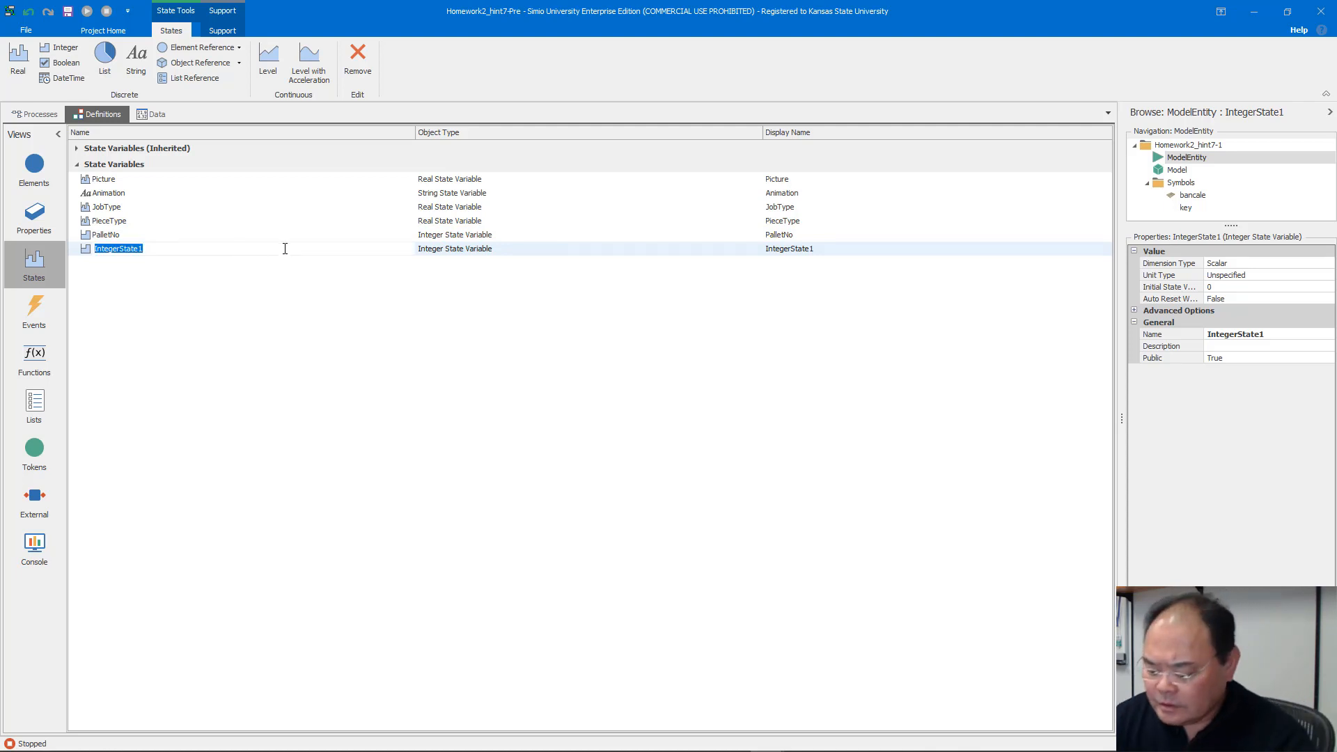
type("EntS")
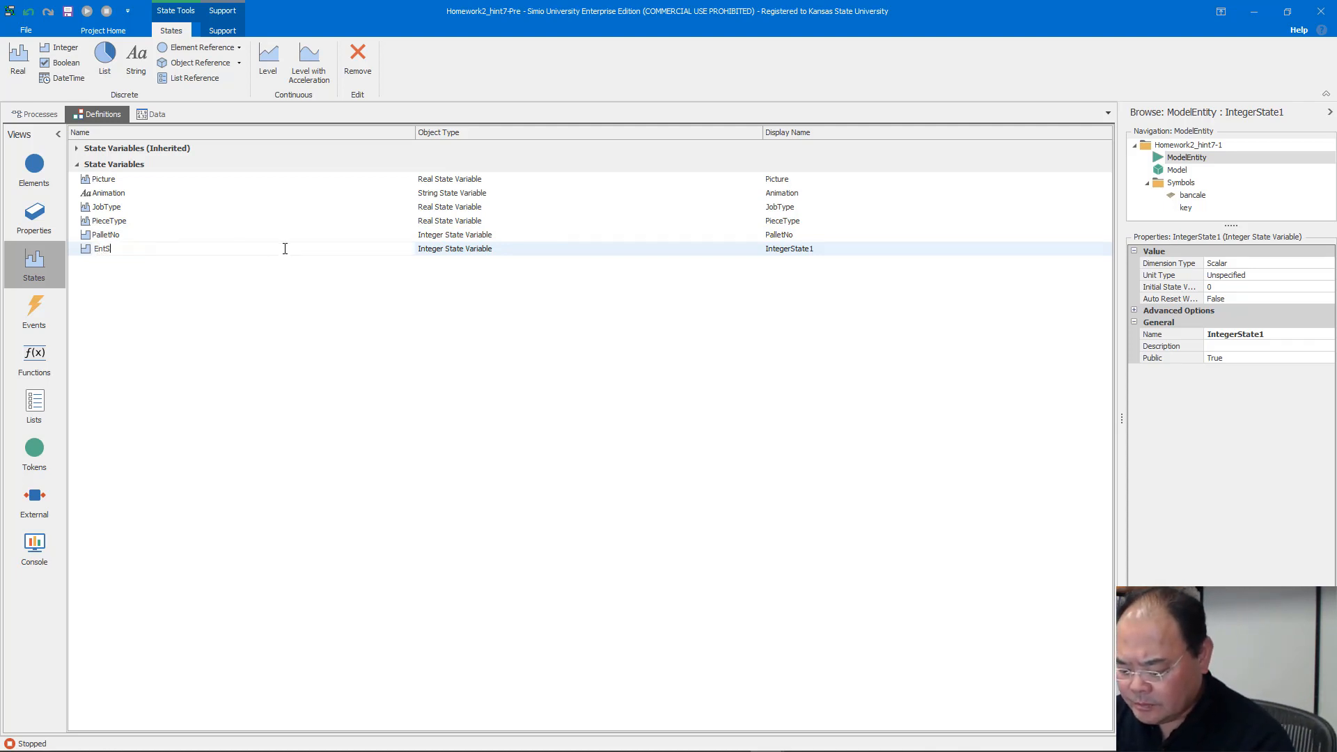
type("erial")
key("Return")
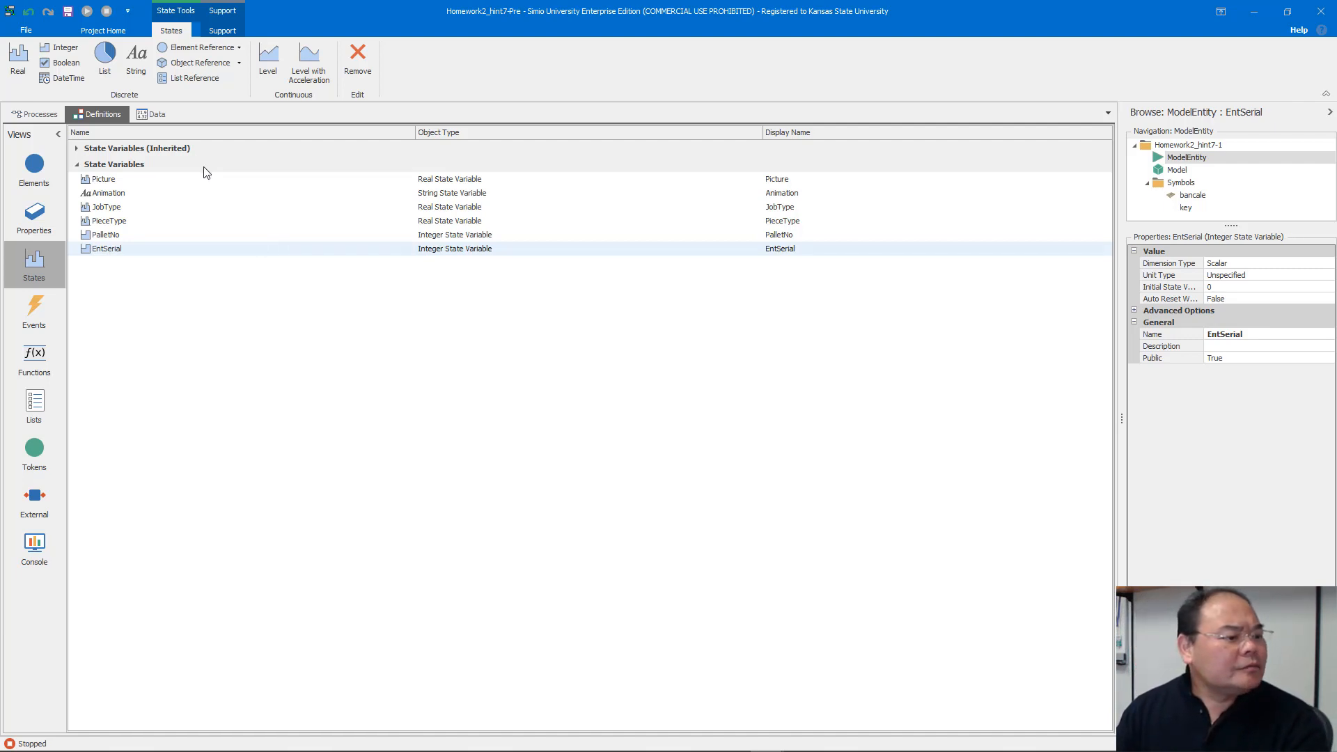
Step: Add an integer state variable named EntNo to the main Model's definitions
left_click(1167, 173)
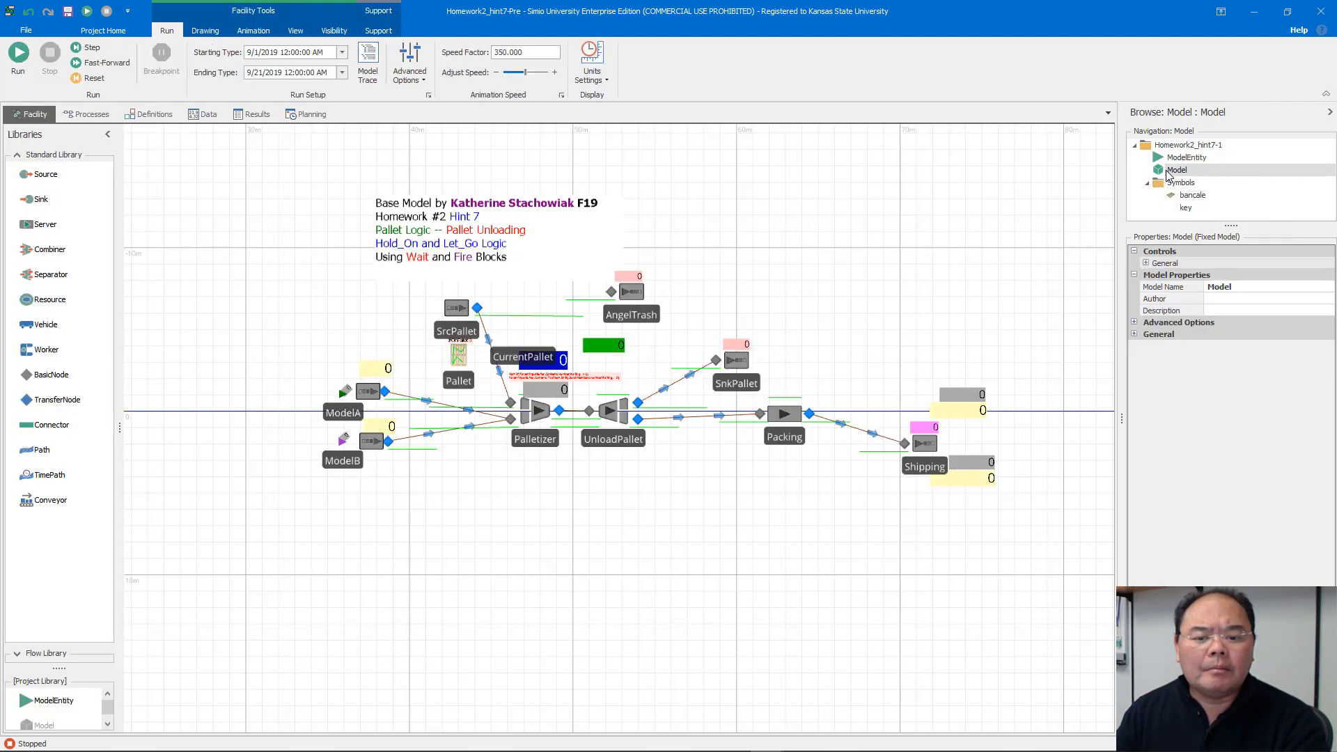
left_click(149, 114)
left_click(35, 264)
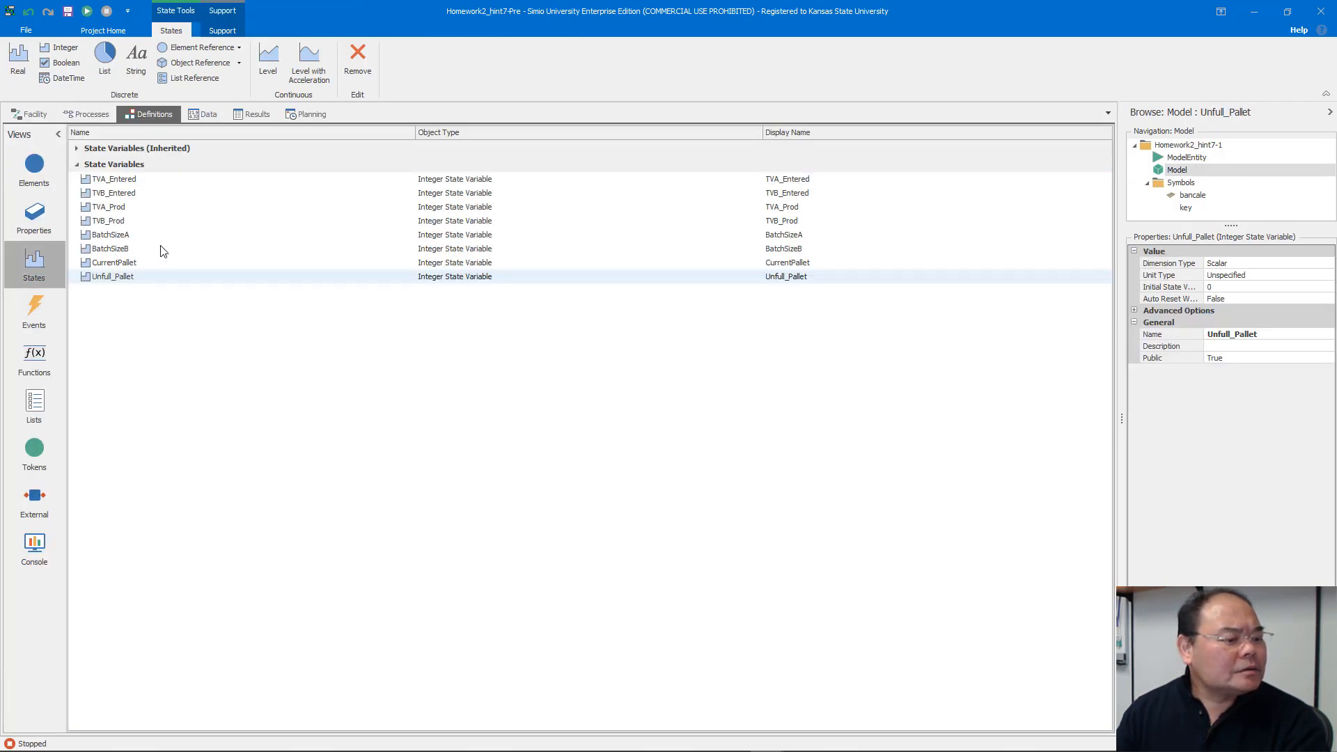
left_click(55, 46)
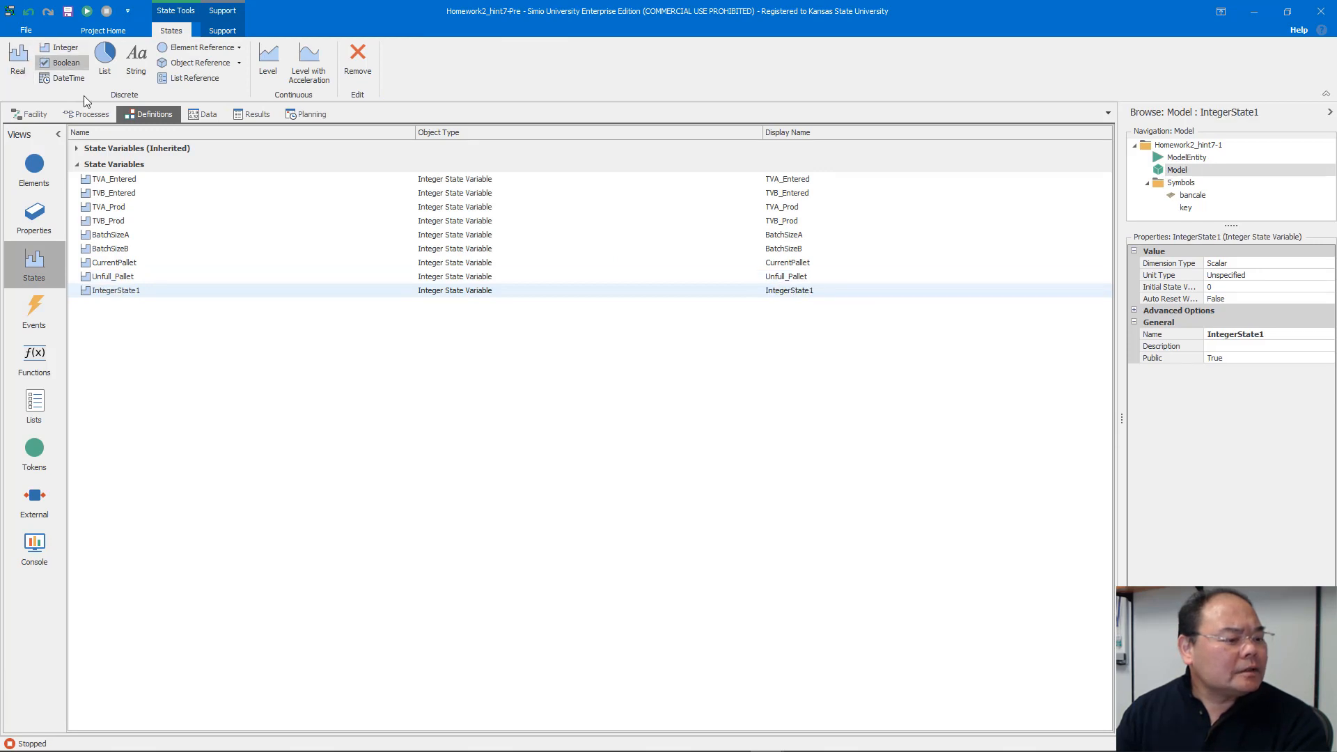
left_click(149, 290)
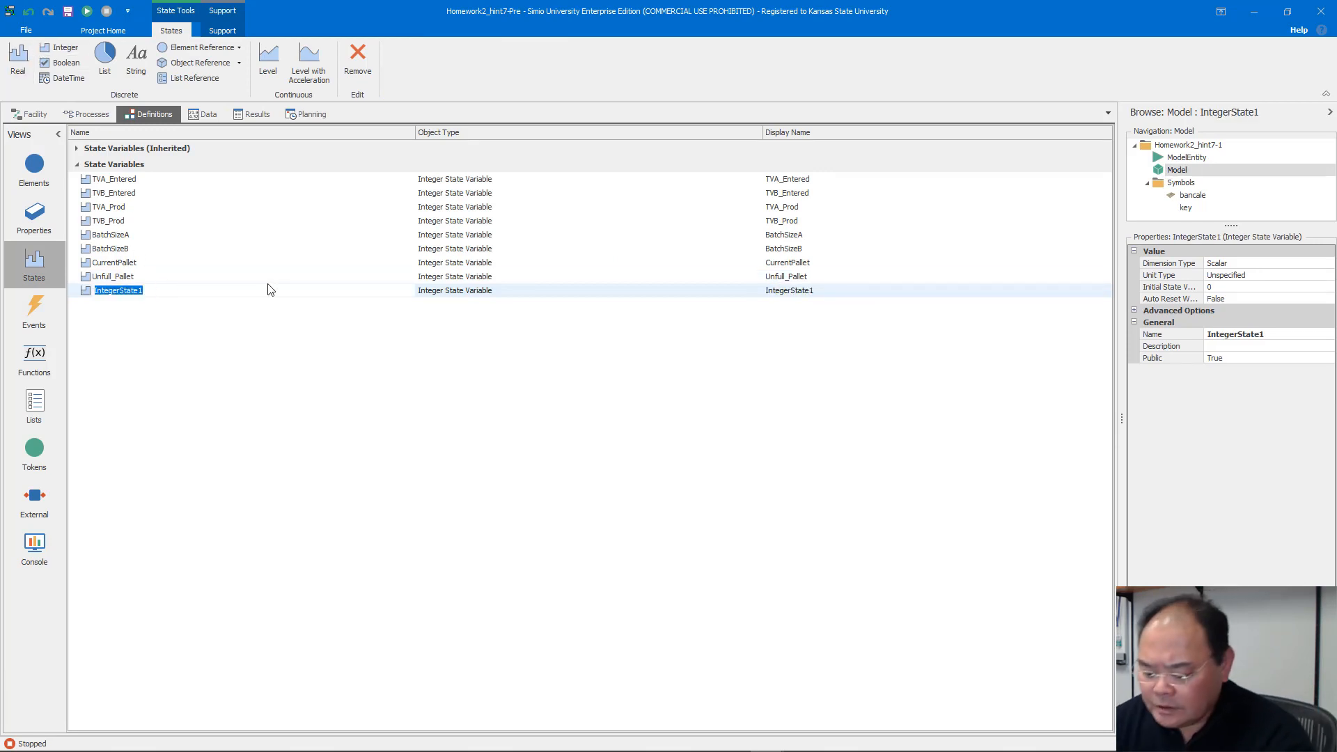
type("EntN")
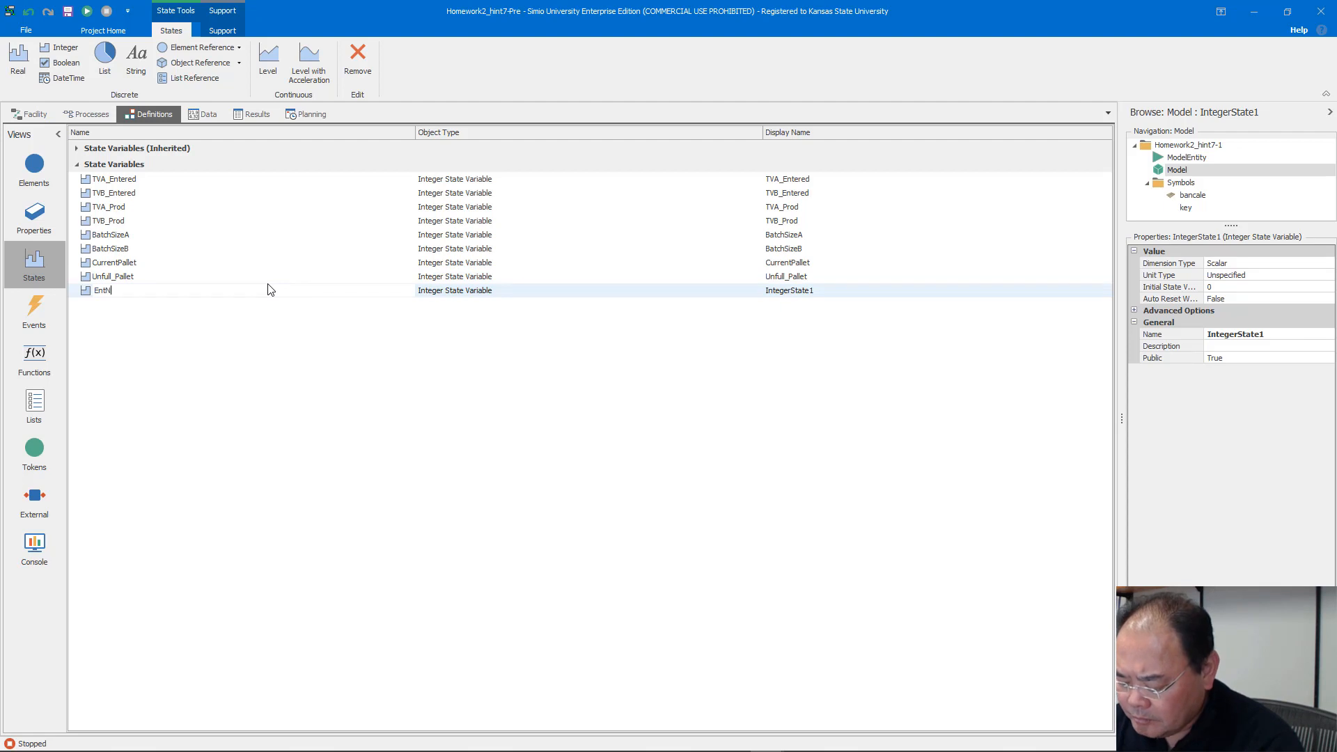
type("o")
key("Return")
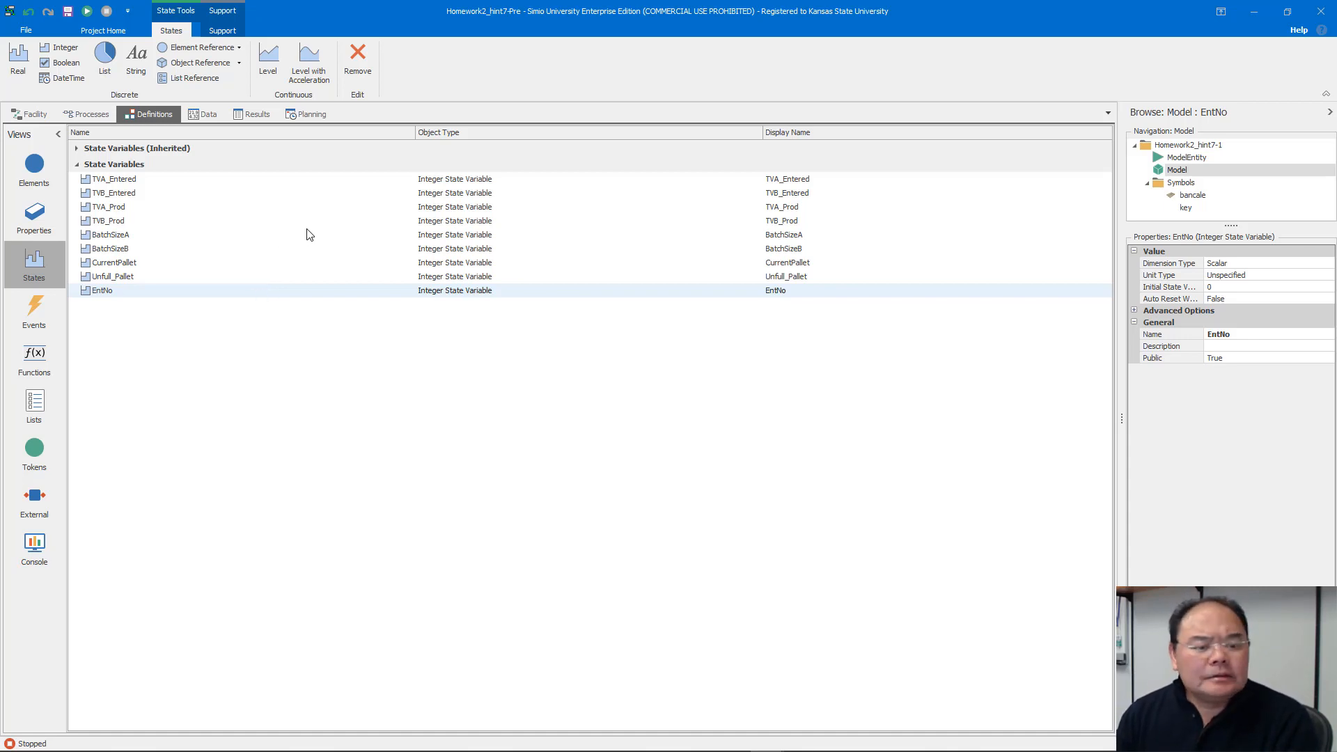
Step: Create a Member Entered add-on process for the Palletizer combiner in the facility model
left_click(31, 113)
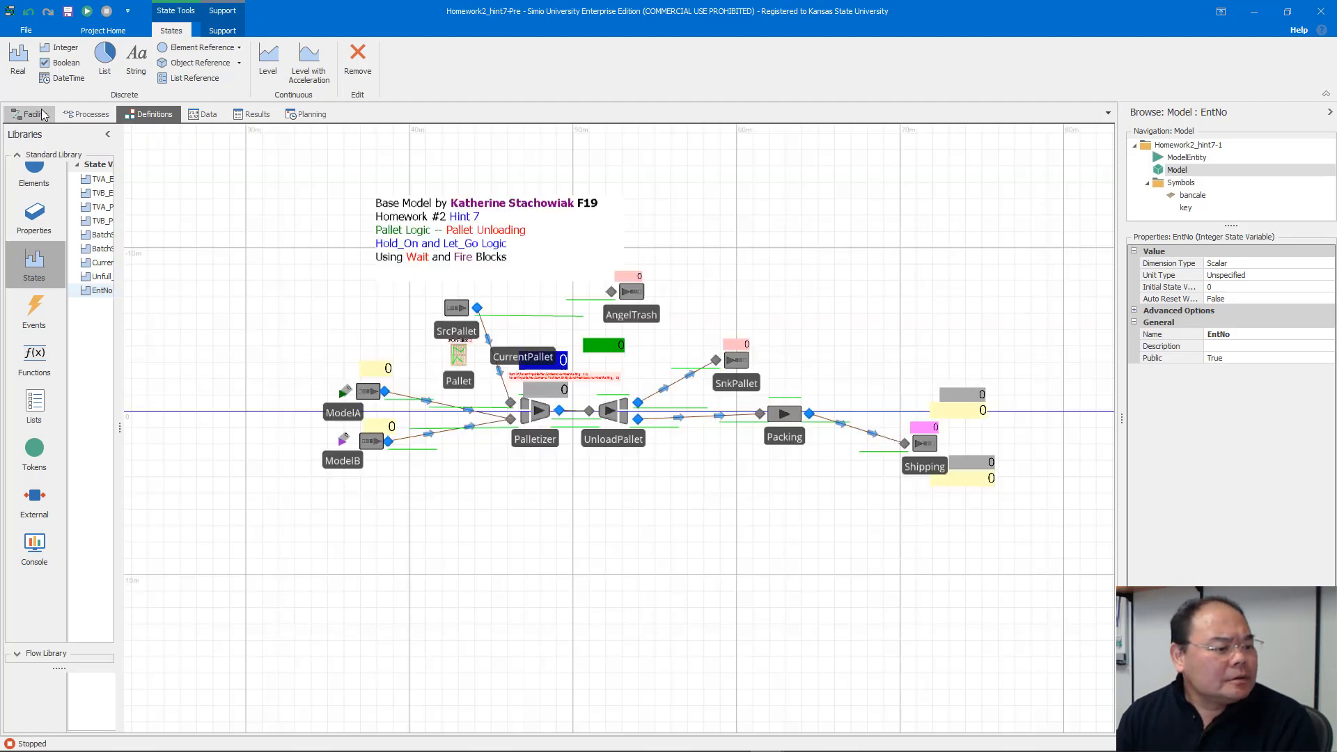
scroll(490, 502, "up", 3)
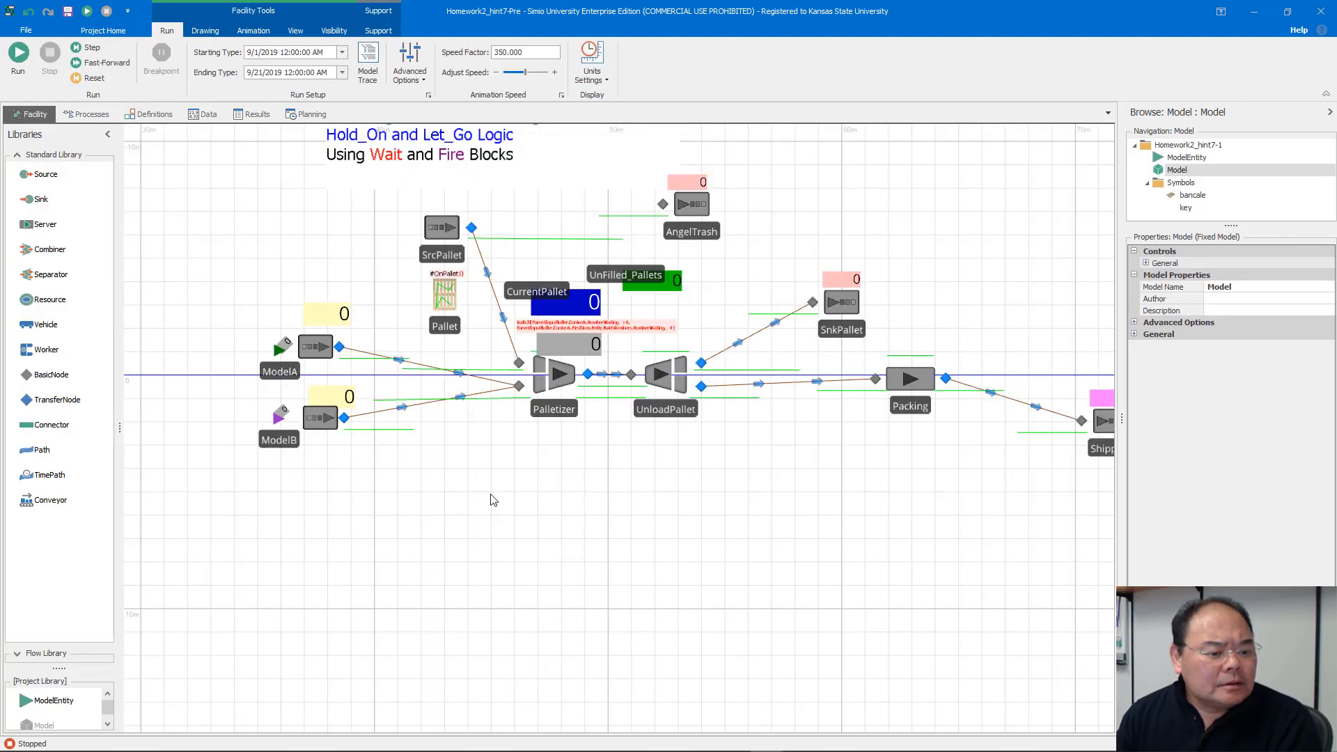
left_click_drag(594, 454, 471, 530)
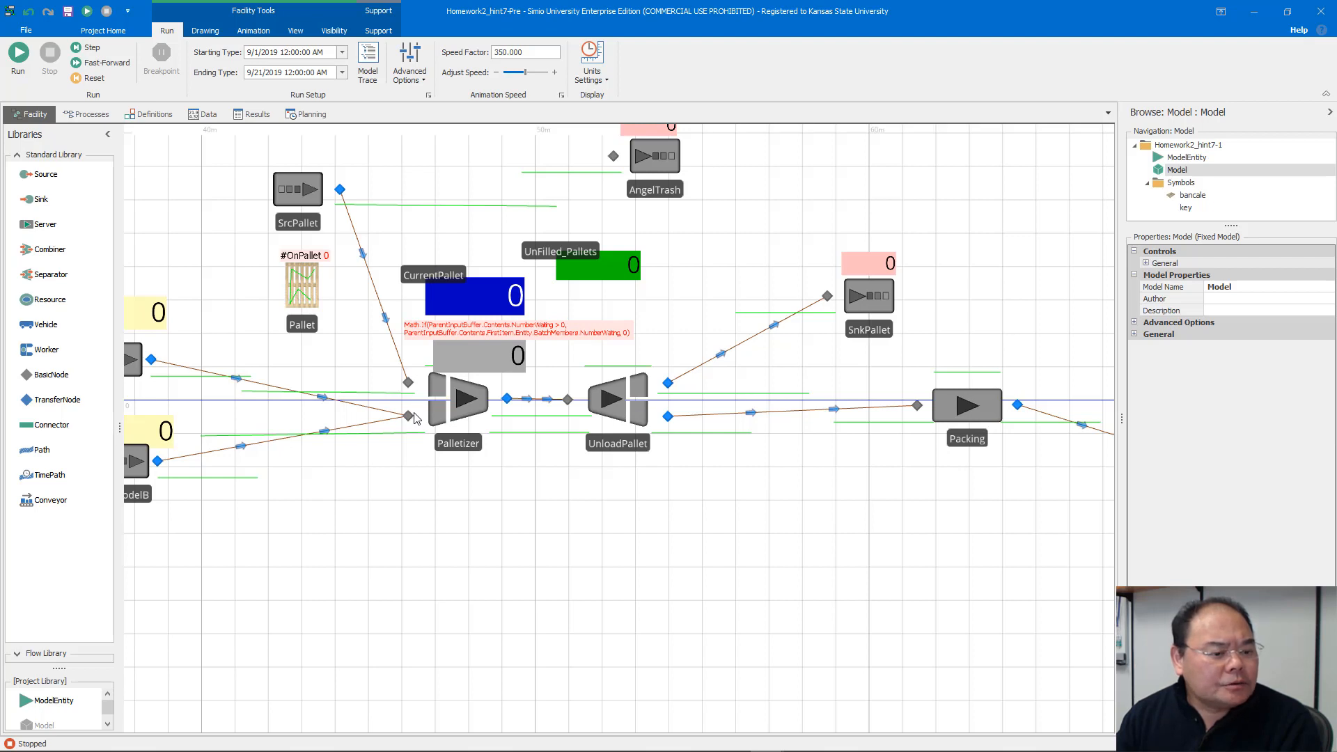
left_click_drag(535, 470, 497, 465)
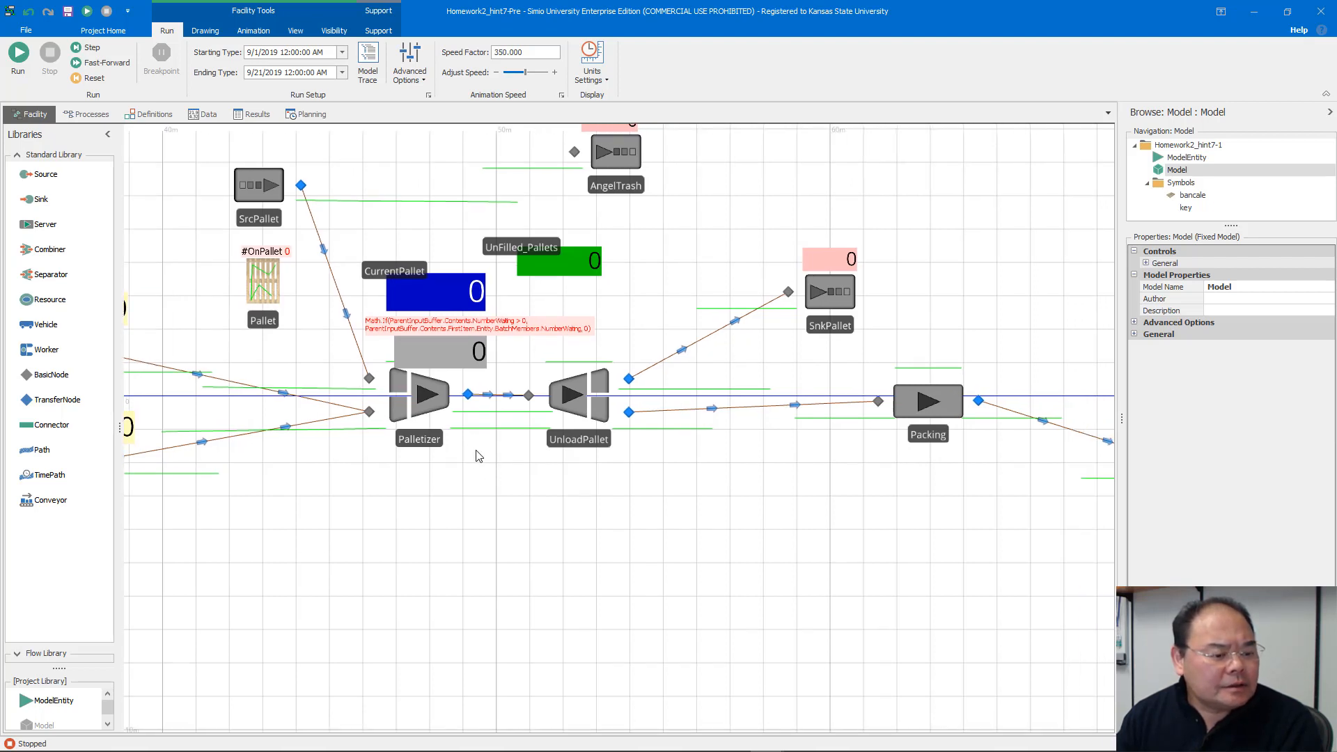
left_click(436, 394)
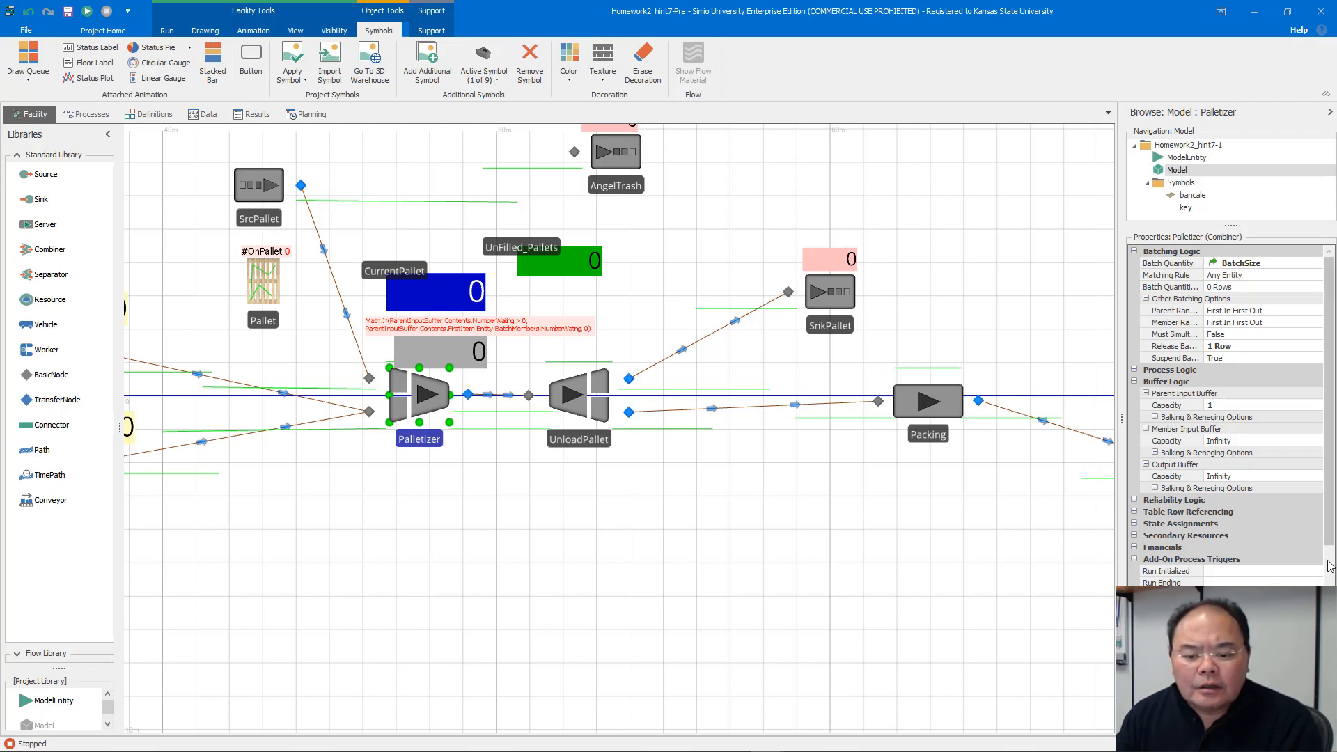
scroll(1329, 563, "down", 3)
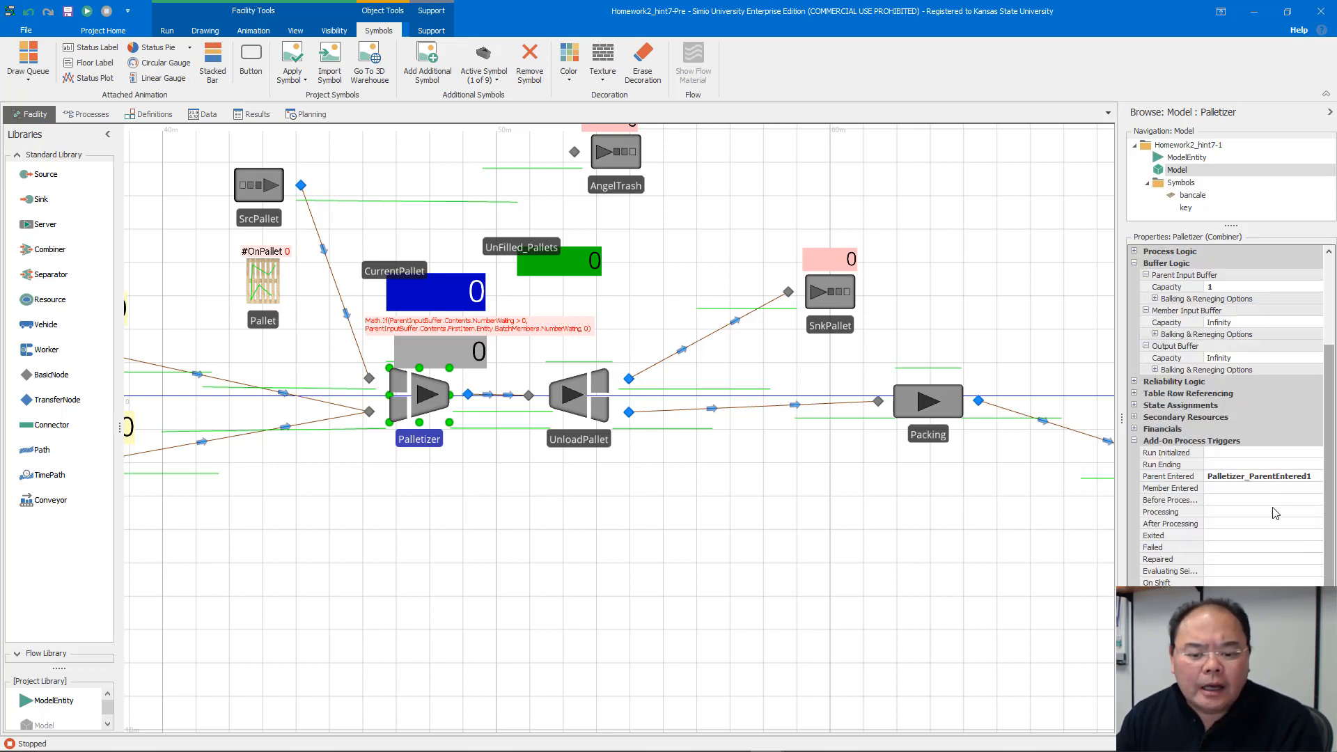
double_click(1193, 493)
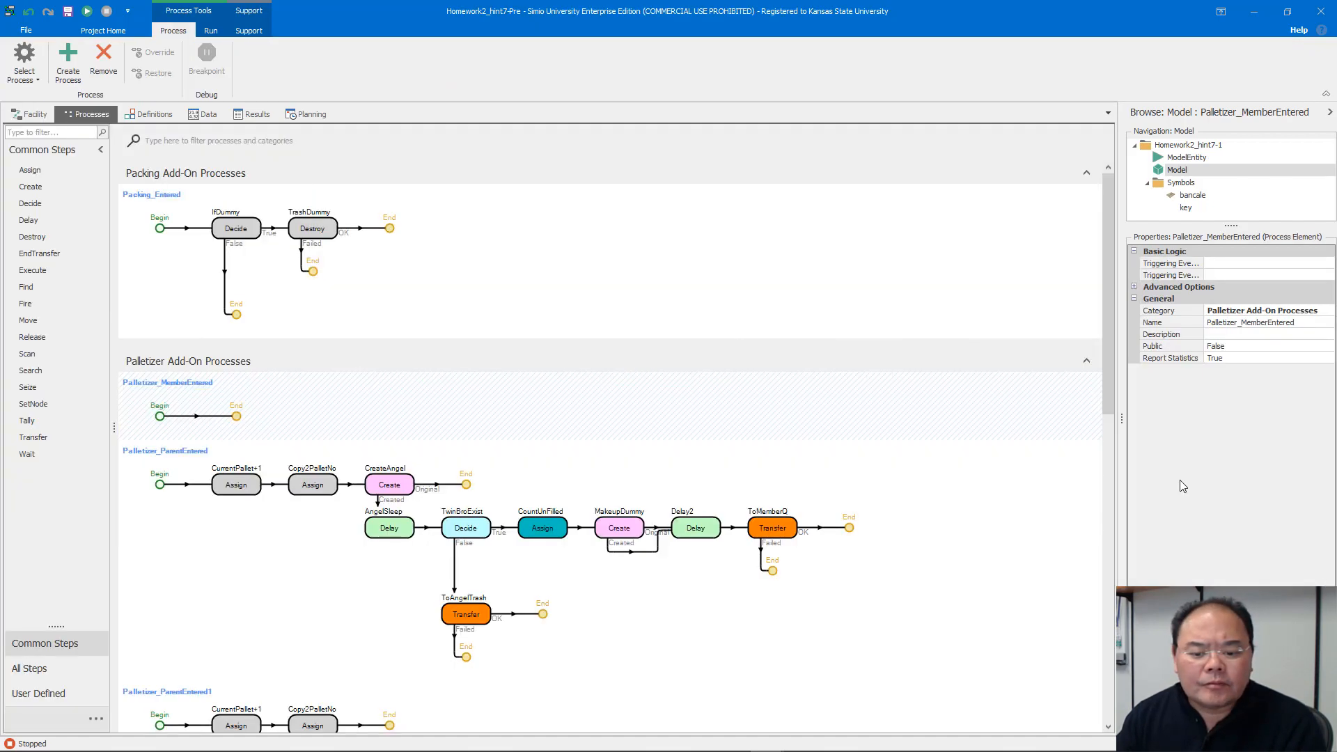
double_click(1185, 490)
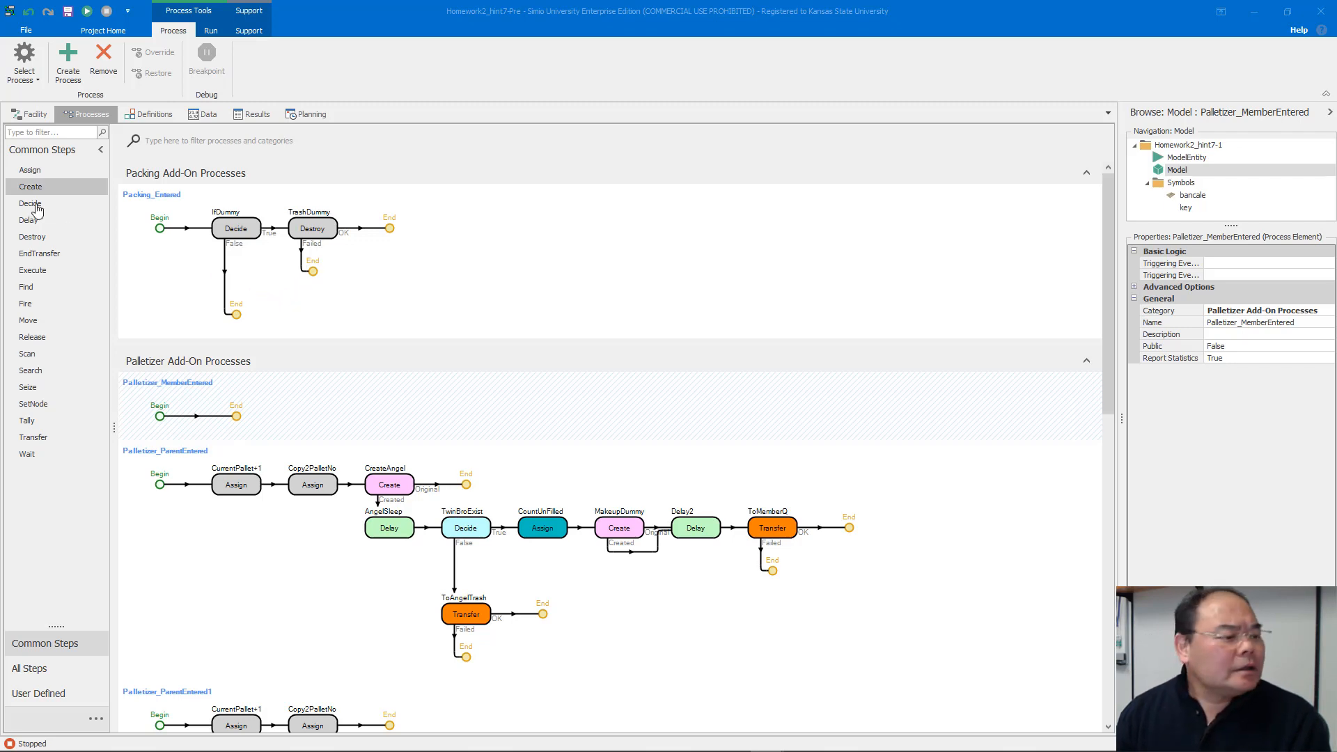
Step: Add an Assign step to the Palletizer_MemberEntered process and choose EntNo as its state variable
left_click_drag(30, 170, 226, 416)
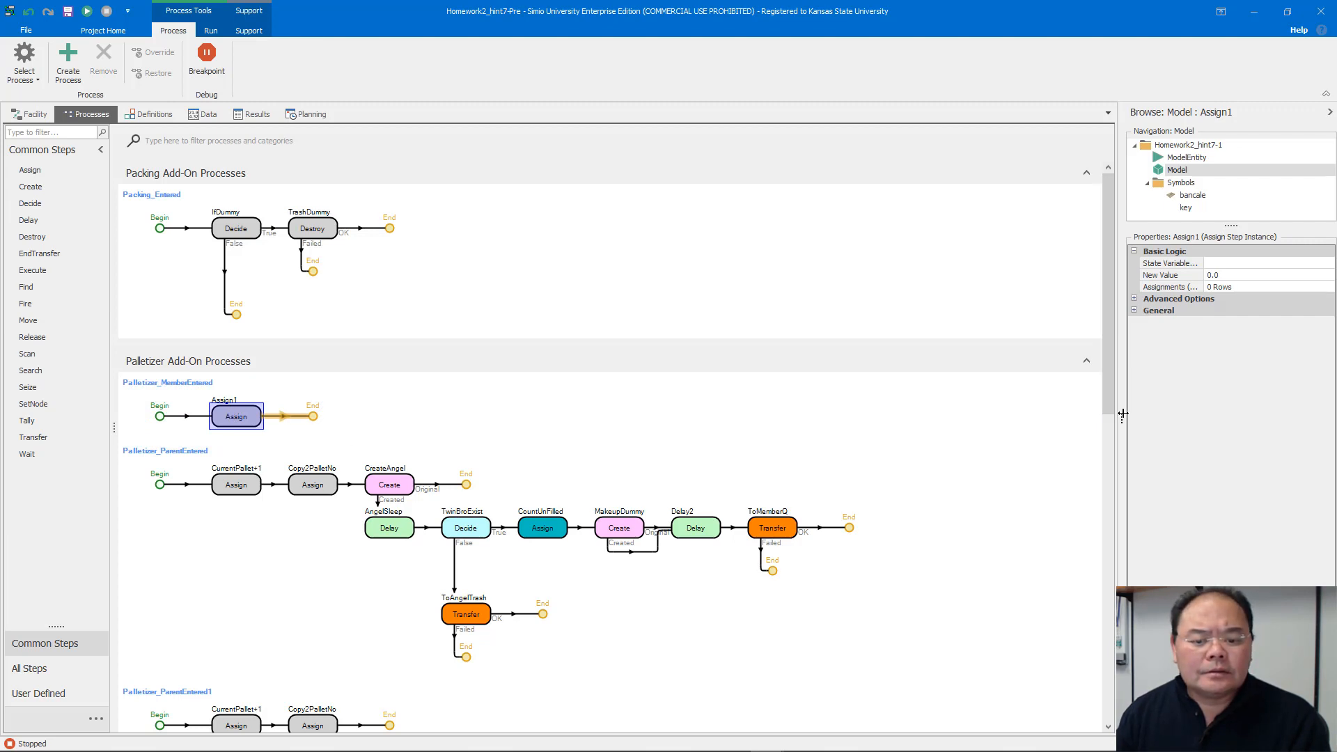
left_click_drag(1082, 417, 1040, 417)
left_click(1195, 268)
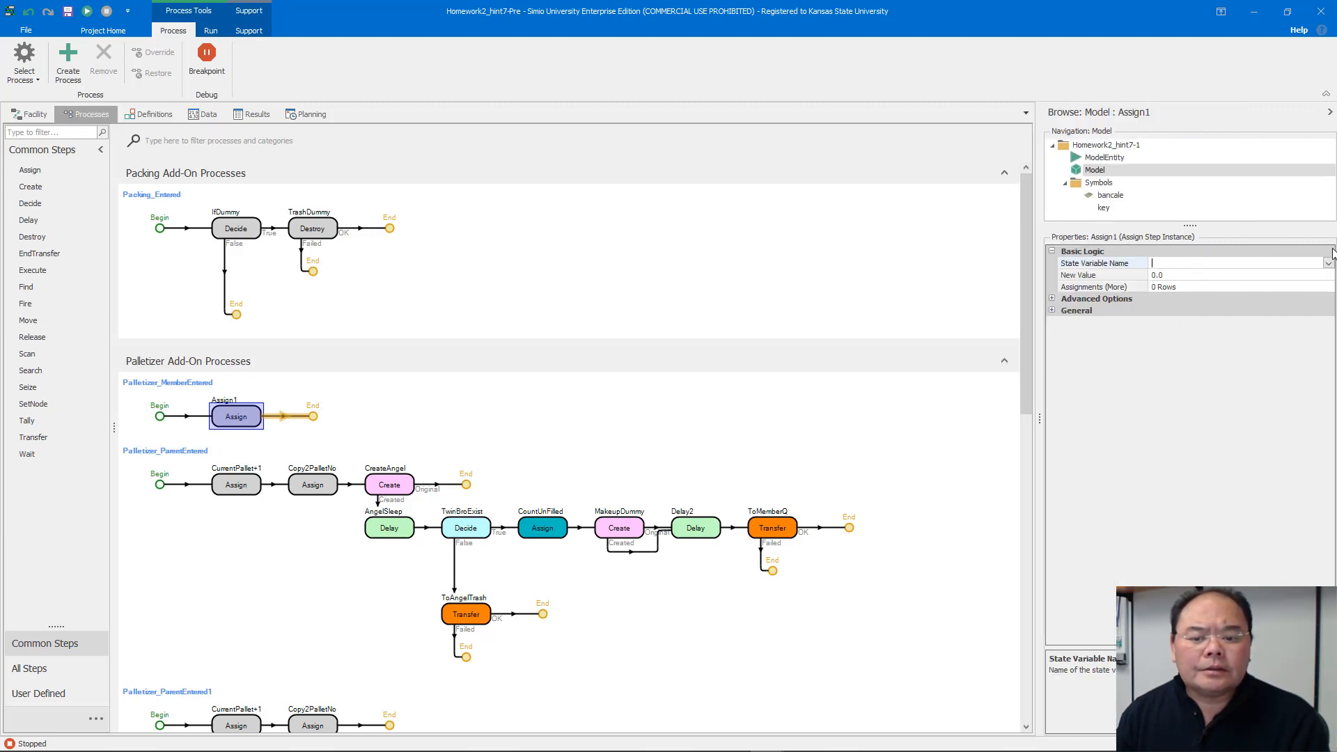
left_click(1328, 264)
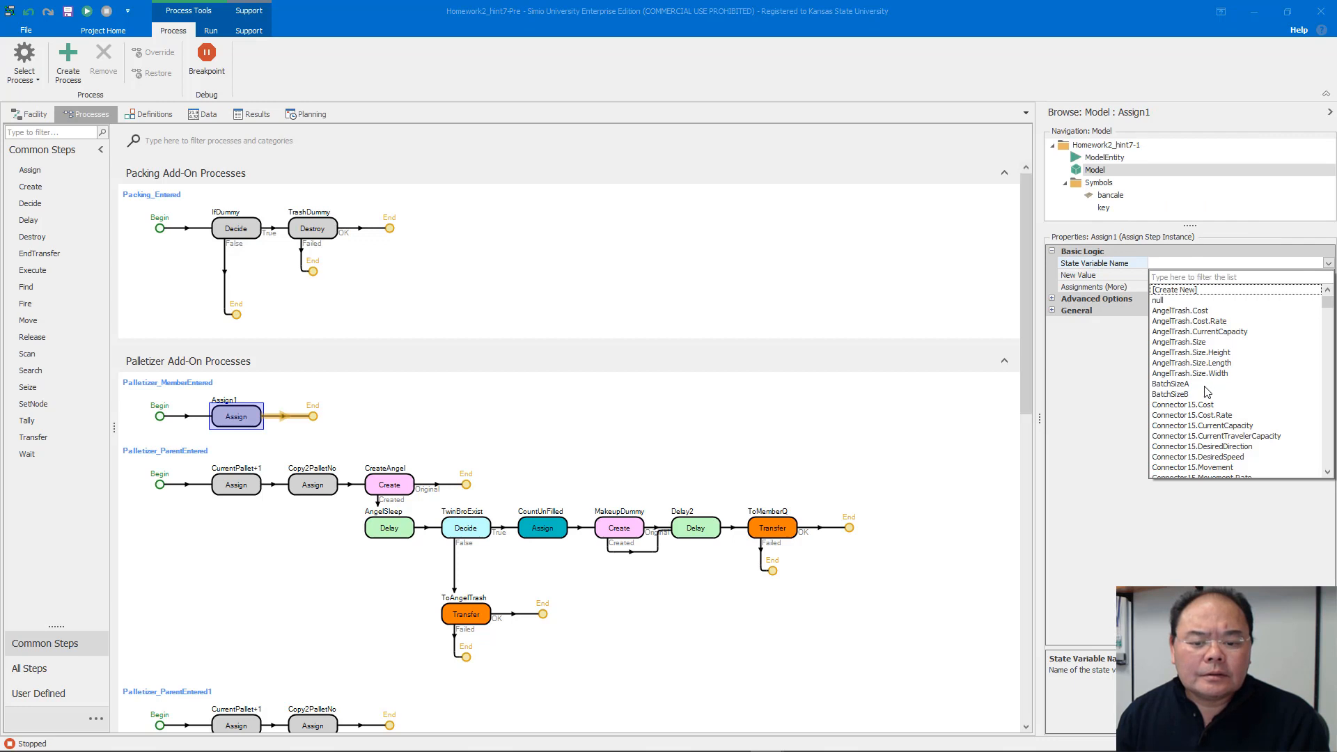
scroll(1206, 389, "down", 3)
scroll(1204, 388, "down", 4)
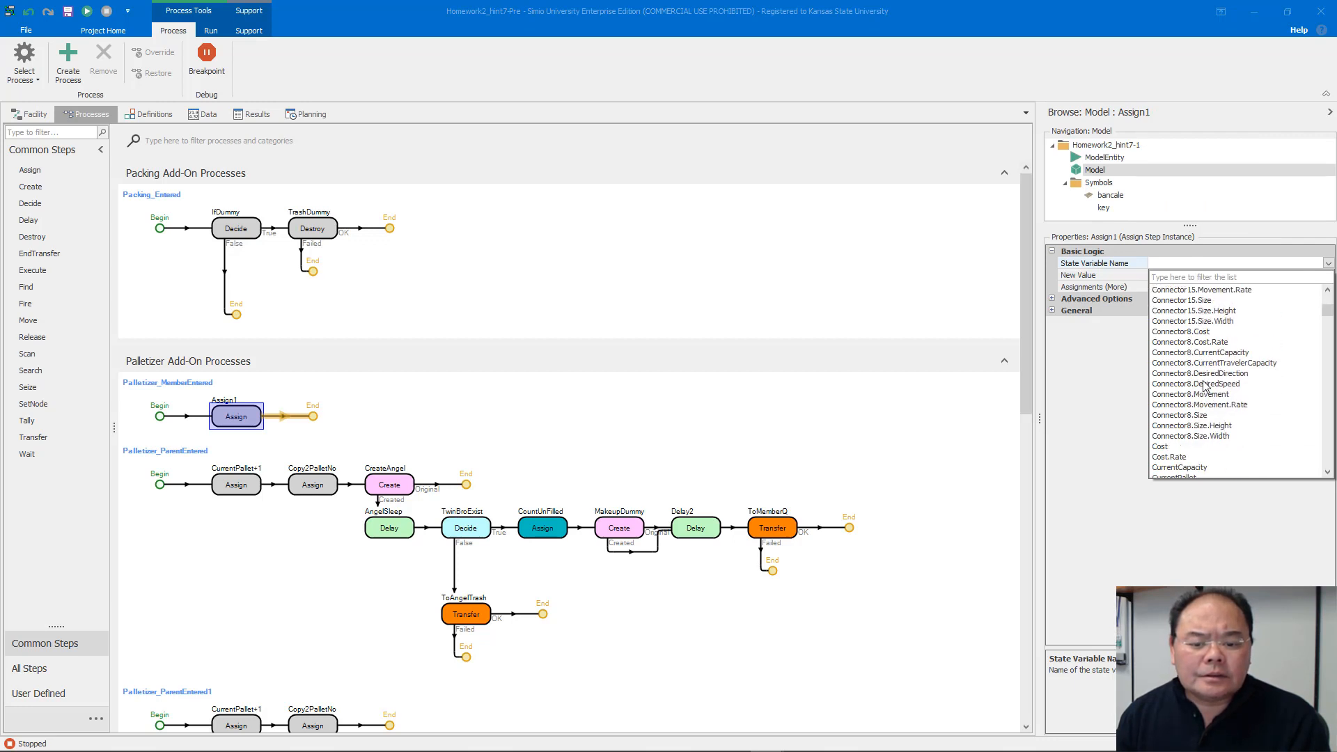
scroll(1205, 392, "down", 1)
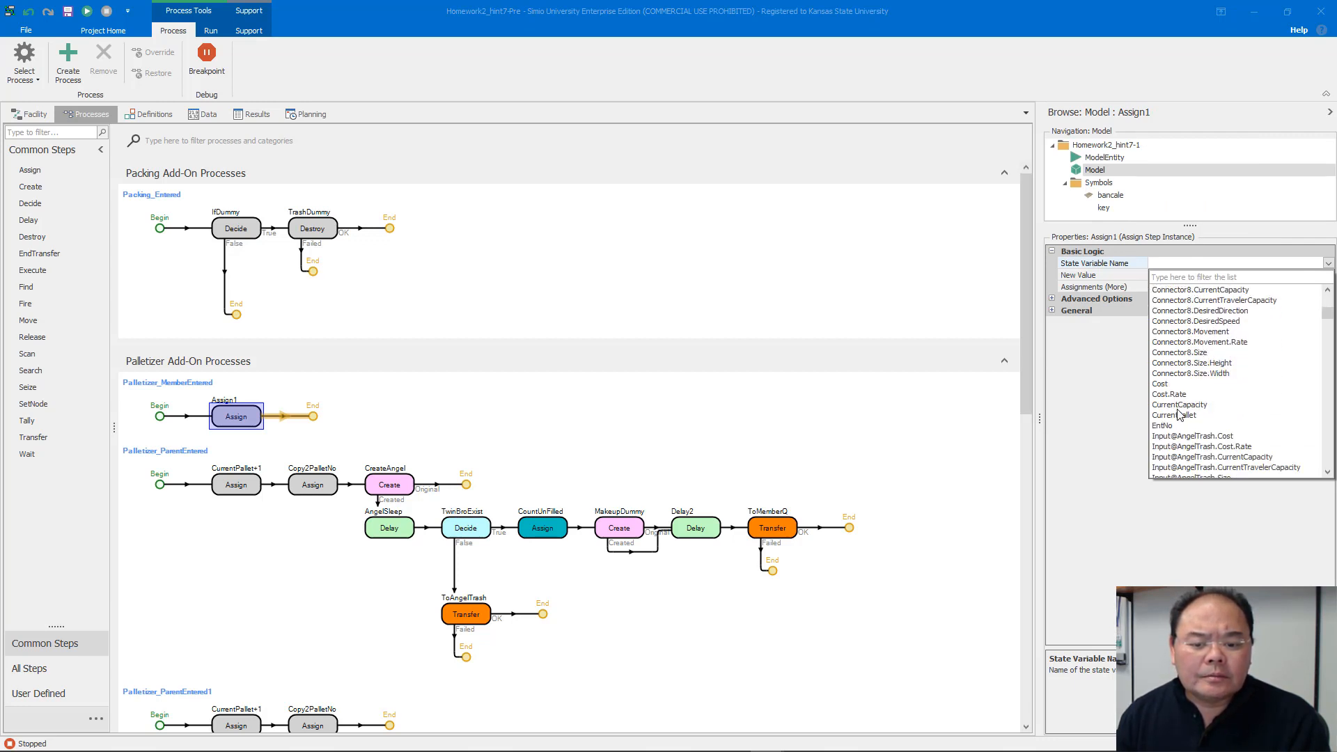
left_click(1161, 426)
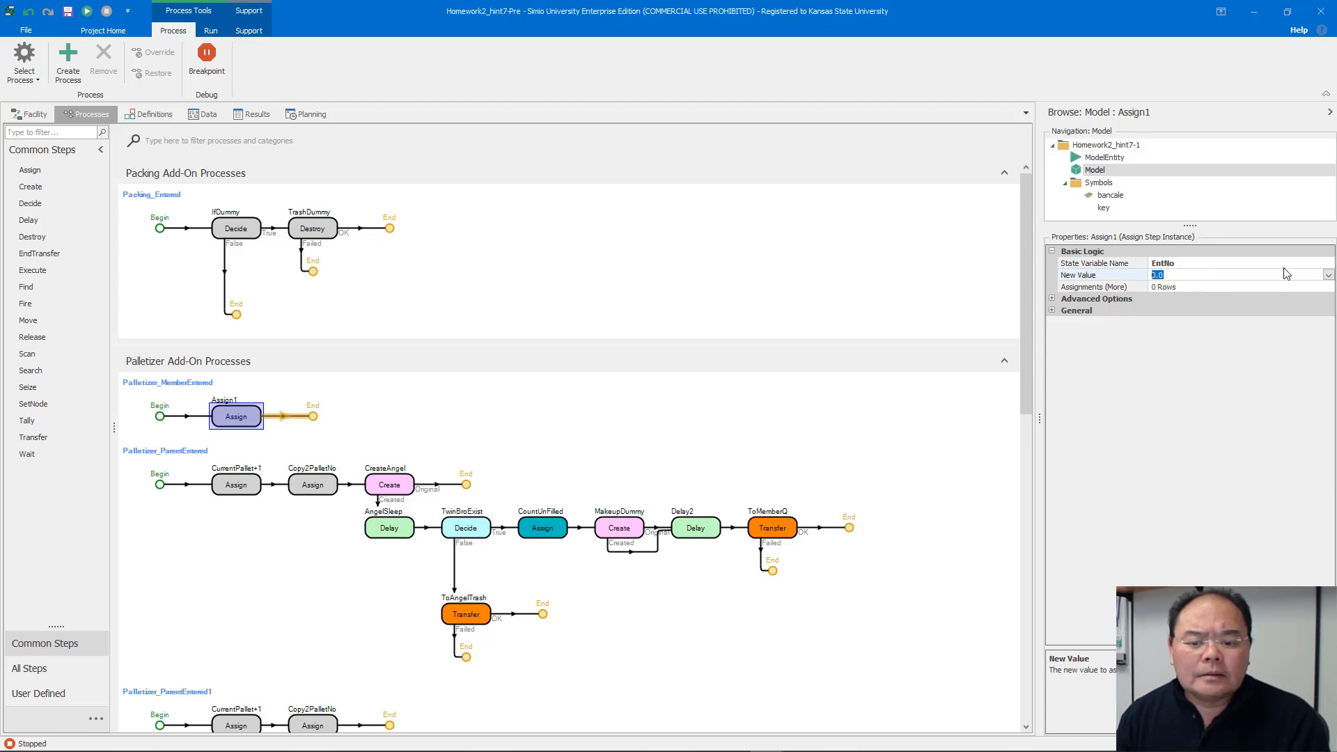
Step: Set the new value of the EntNo assignment to EntNo + 1
type("Ent")
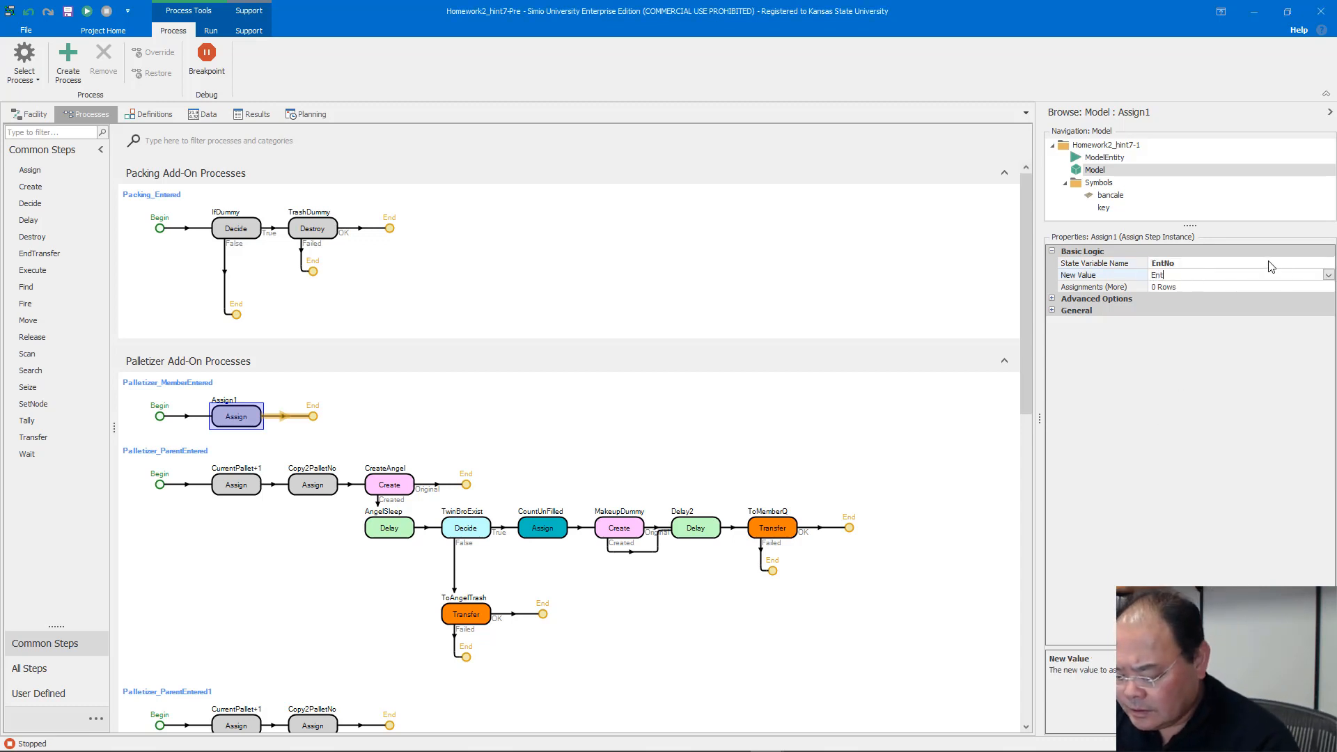
type("No + ")
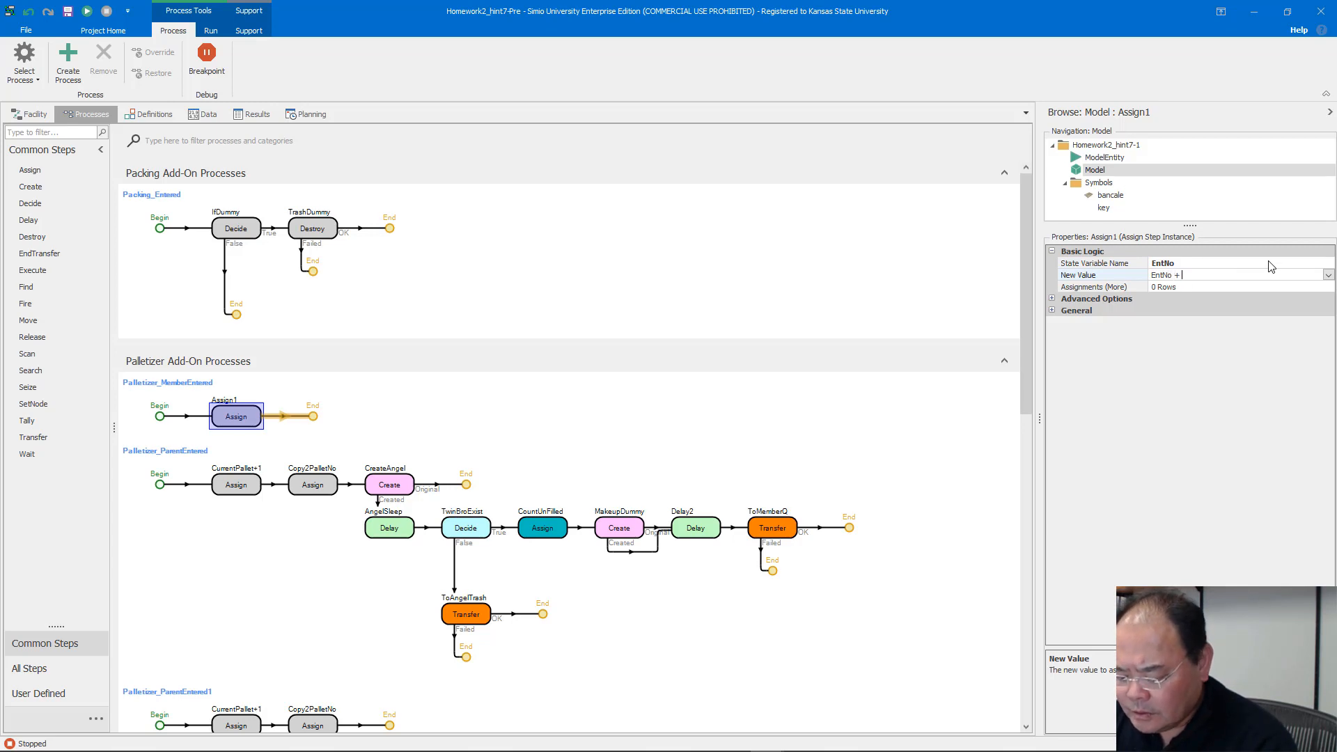
type("1")
key("Return")
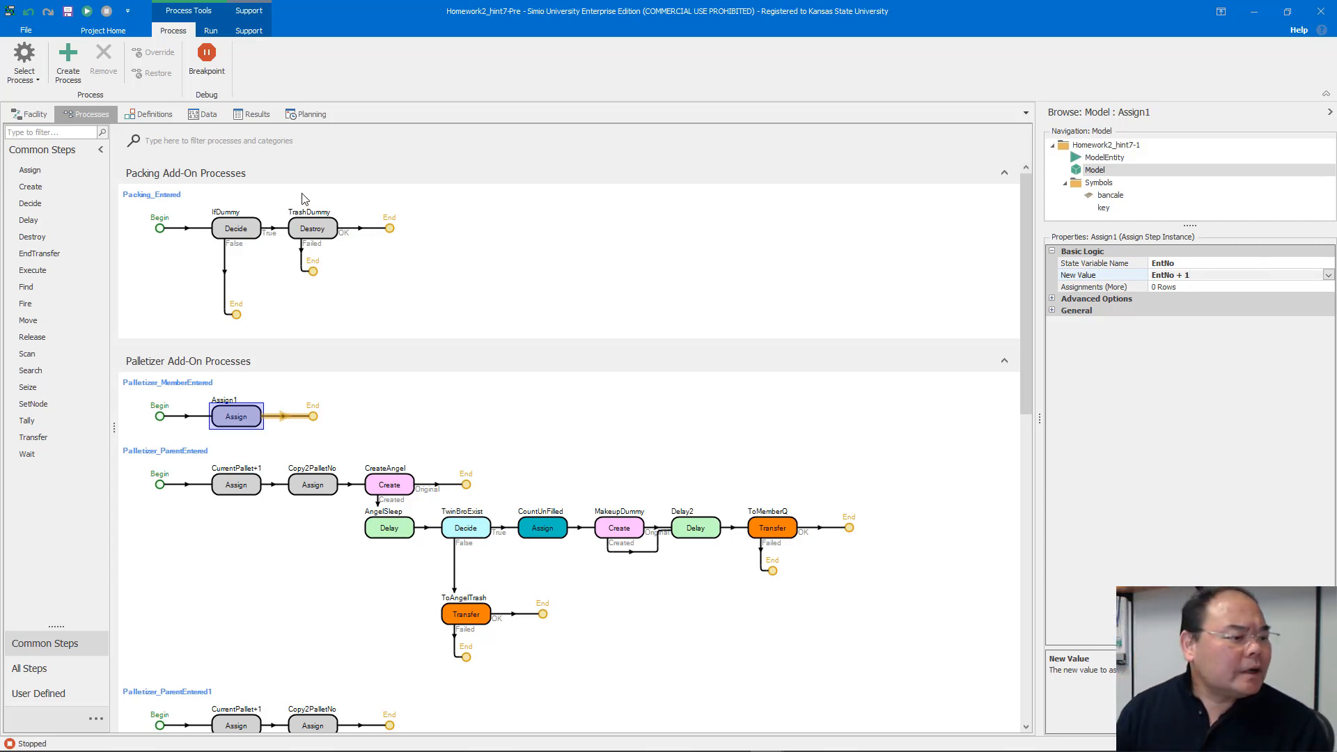
Step: Add a second Assign step at the end of the Palletizer_MemberEntered process and choose ModelEntity.EntSerial as its state variable
left_click_drag(30, 170, 311, 416)
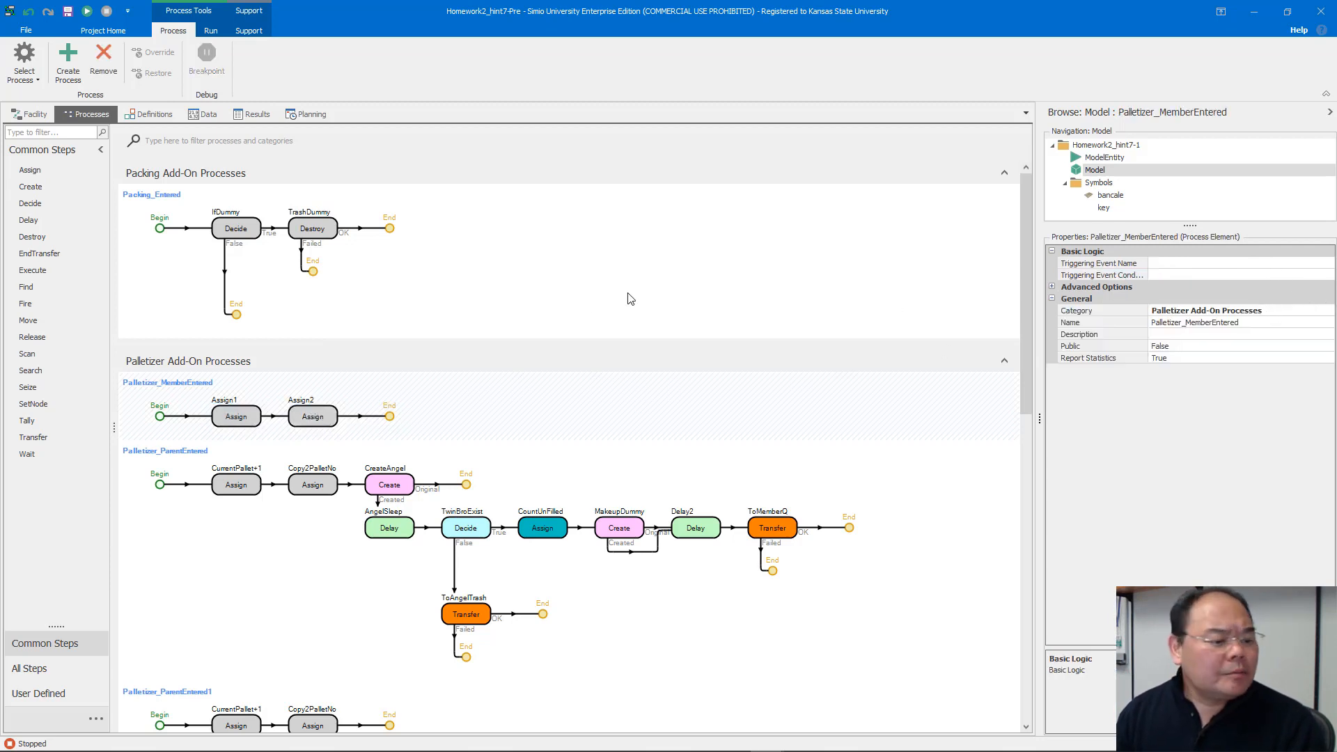
left_click(315, 413)
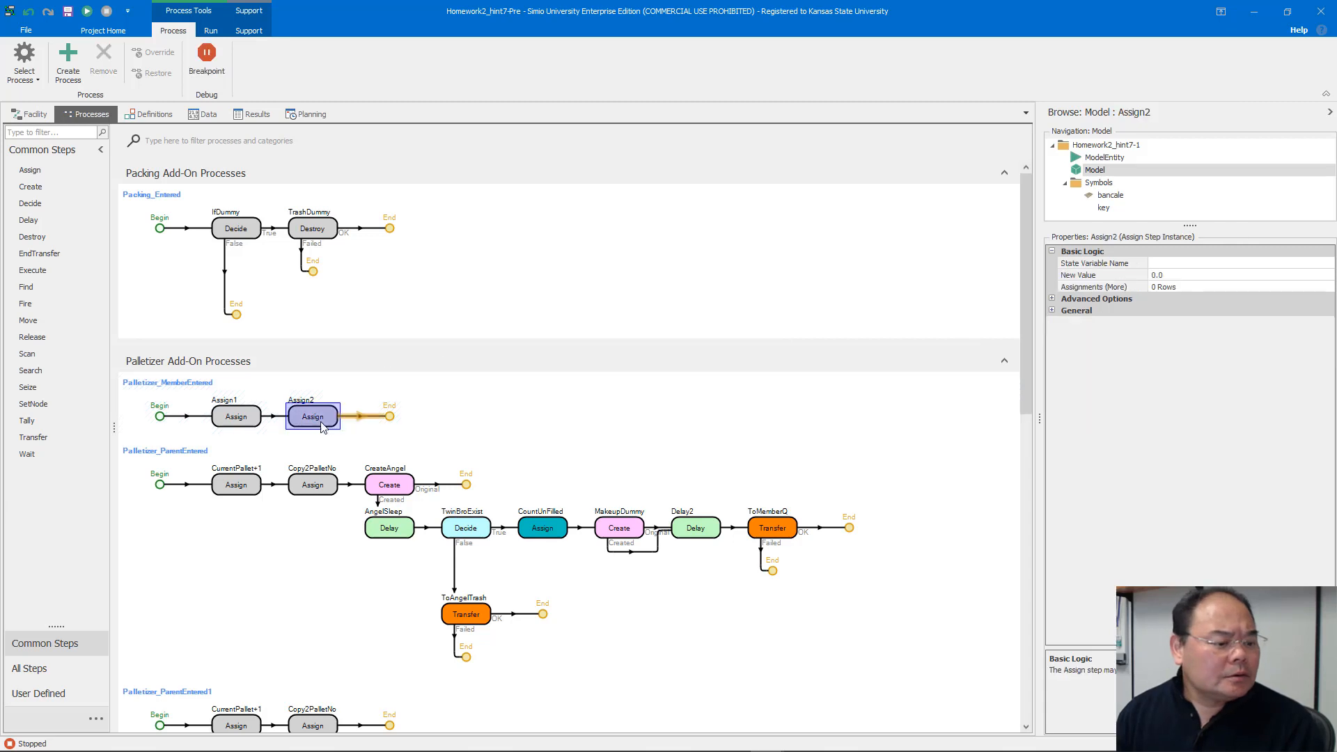
left_click(1327, 265)
left_click(1328, 265)
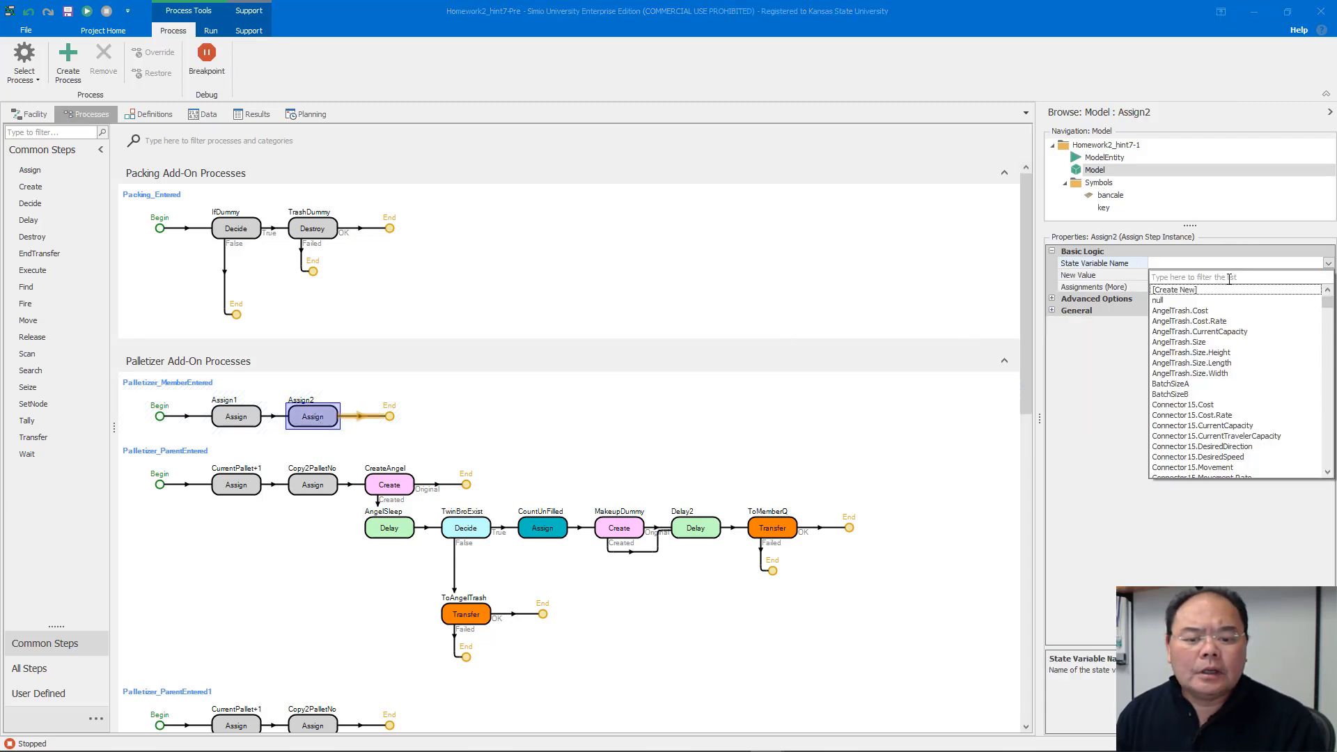
scroll(1244, 314, "down", 10)
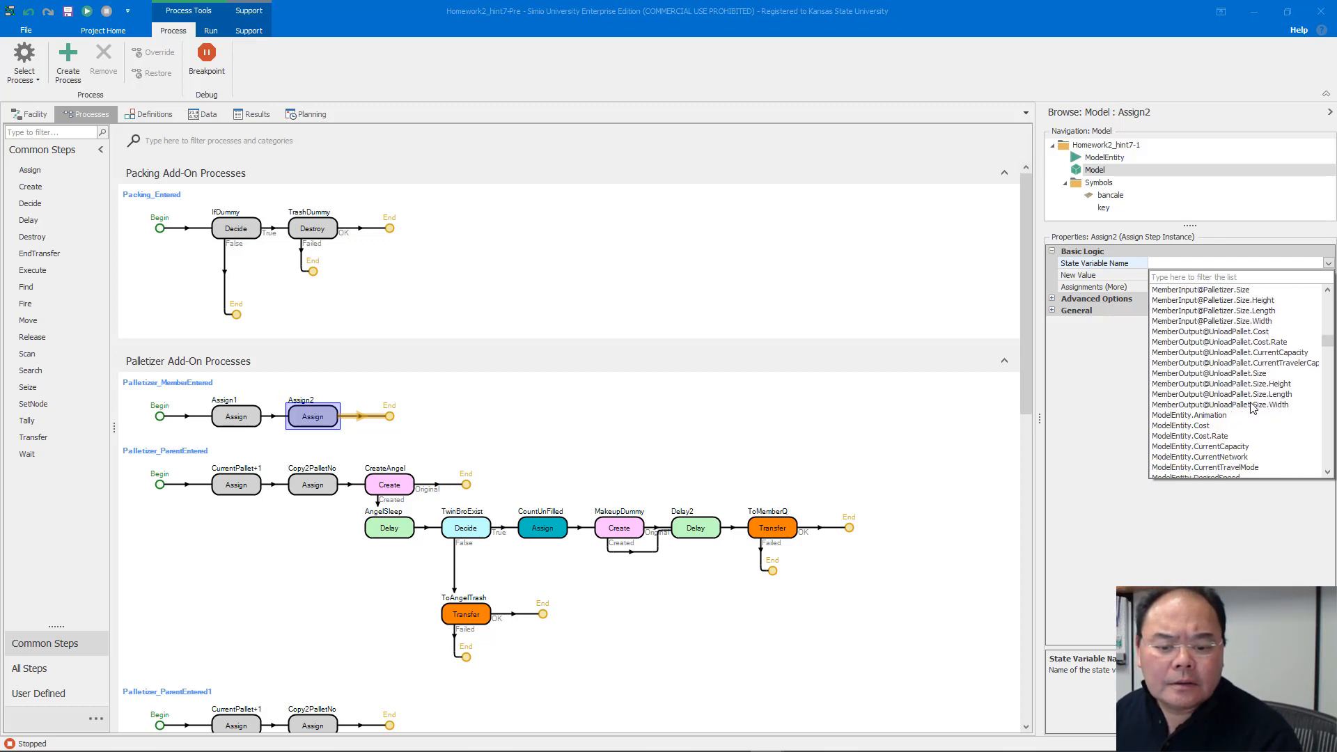
scroll(1257, 407, "down", 2)
left_click(1219, 426)
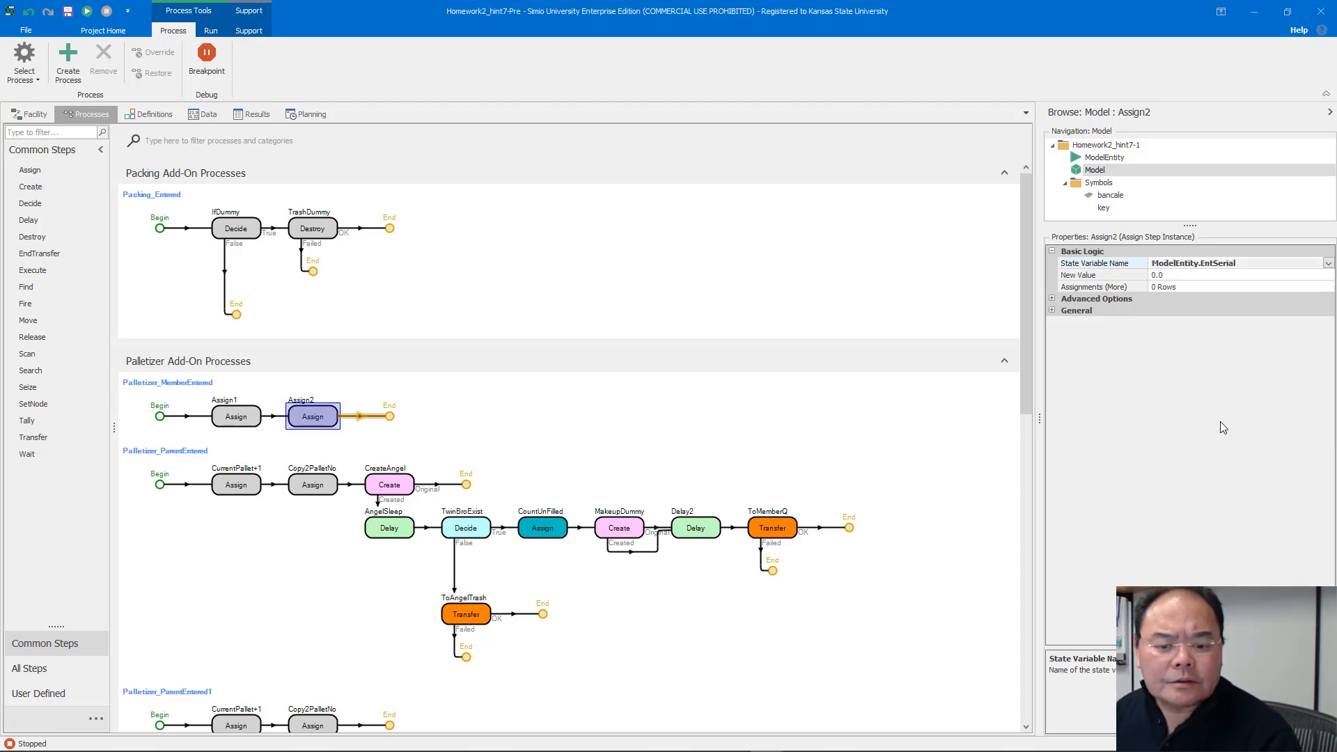
Step: Set the new value of the ModelEntity.EntSerial assignment to EntNo
left_click(1230, 277)
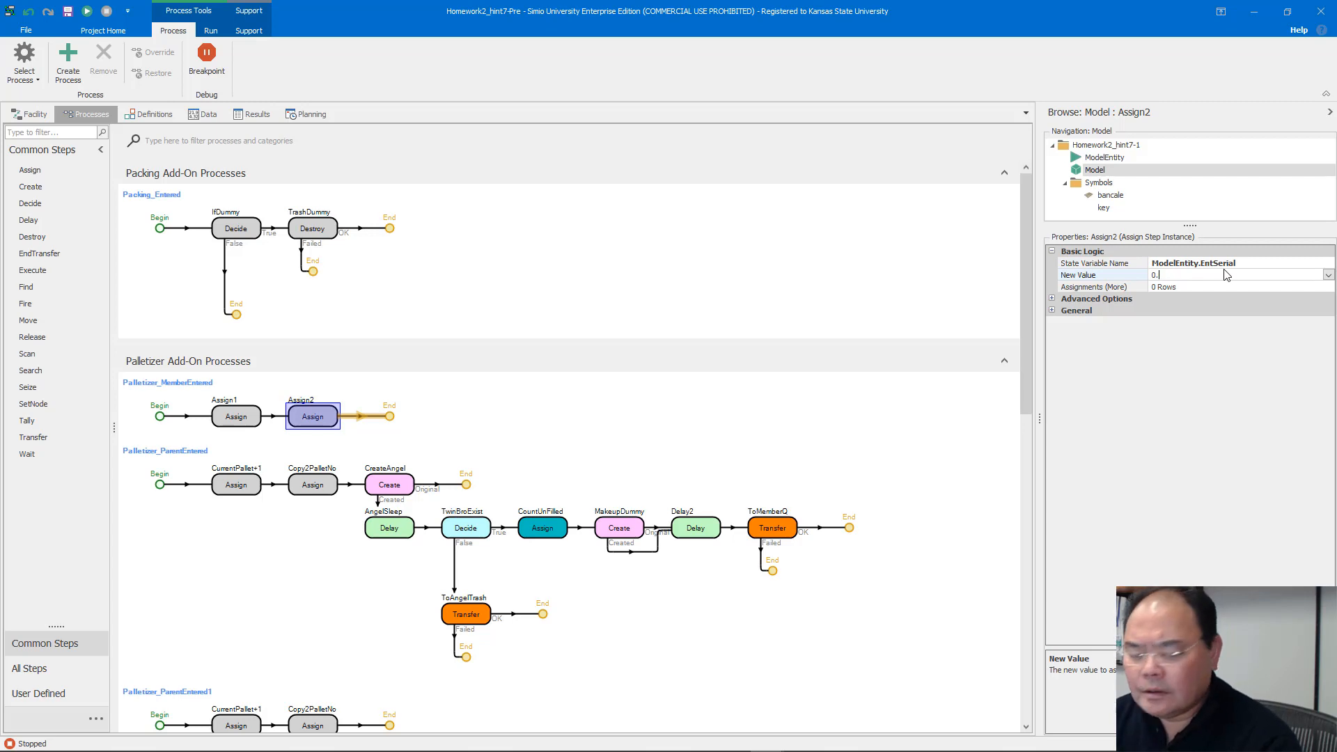
key("BackSpace")
key("BackSpace")
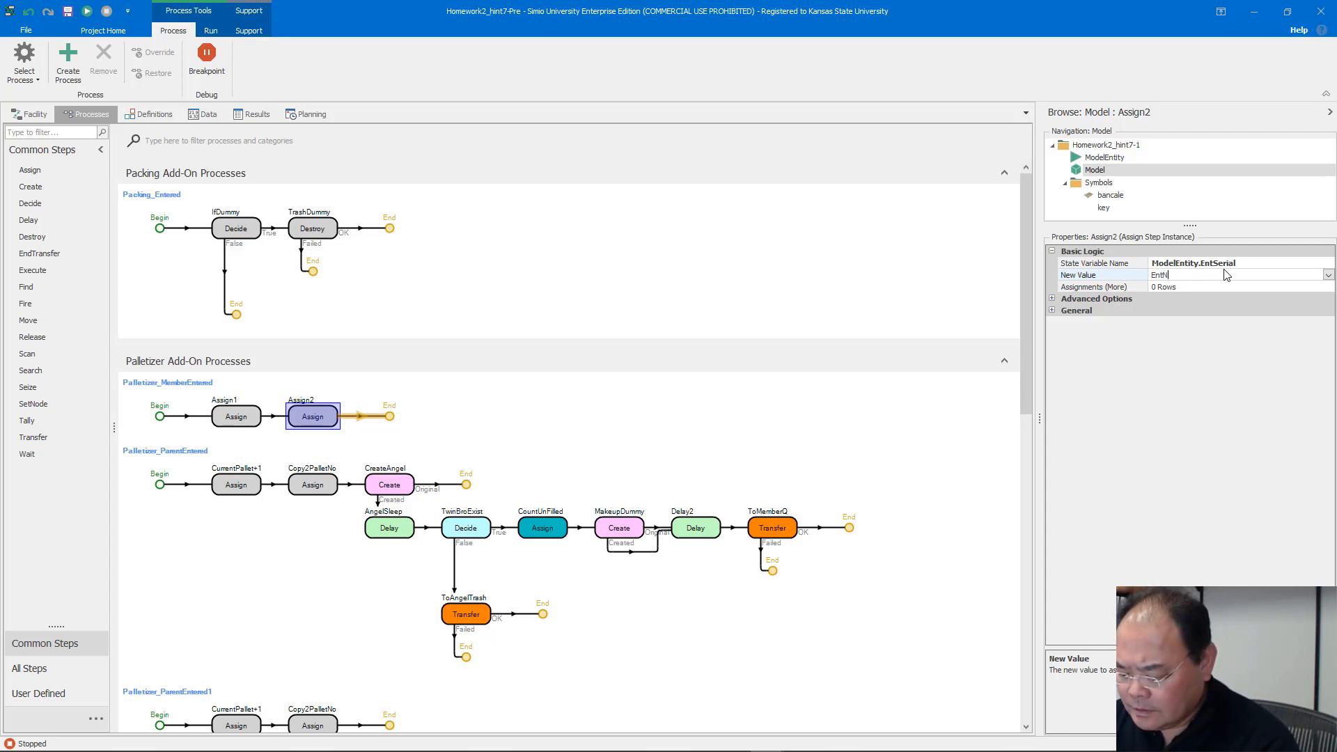
key("Return")
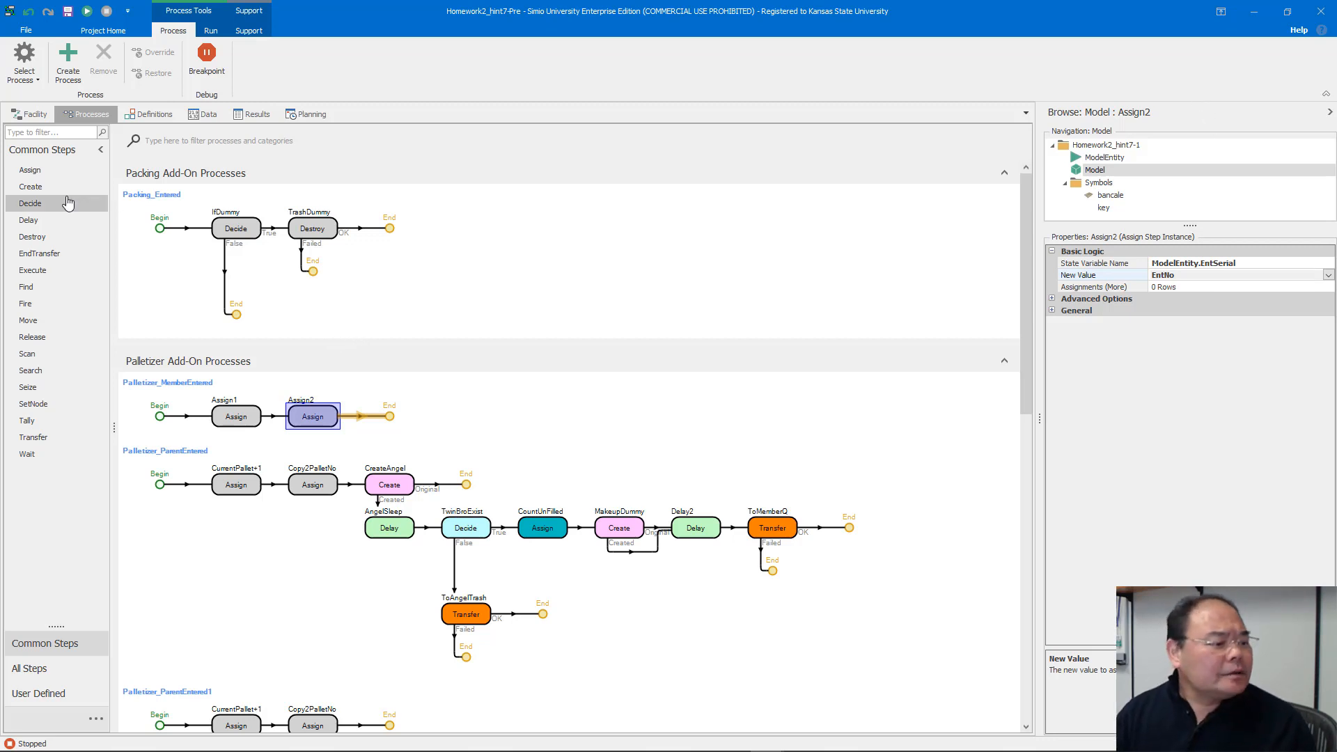
Step: Add a Decide step after the two Assign steps in Palletizer_MemberEntered with the condition EntNo >= 10
left_click_drag(67, 203, 384, 424)
left_click(1211, 277)
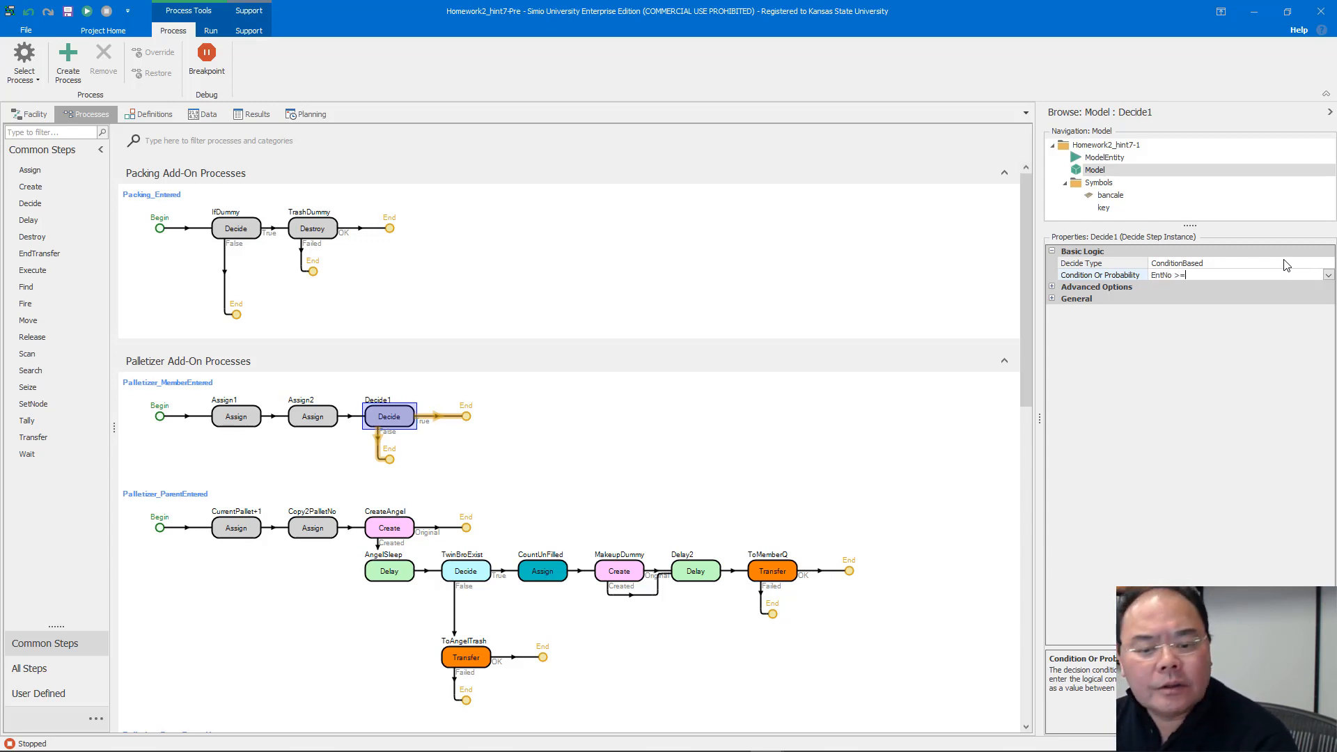
key("Return")
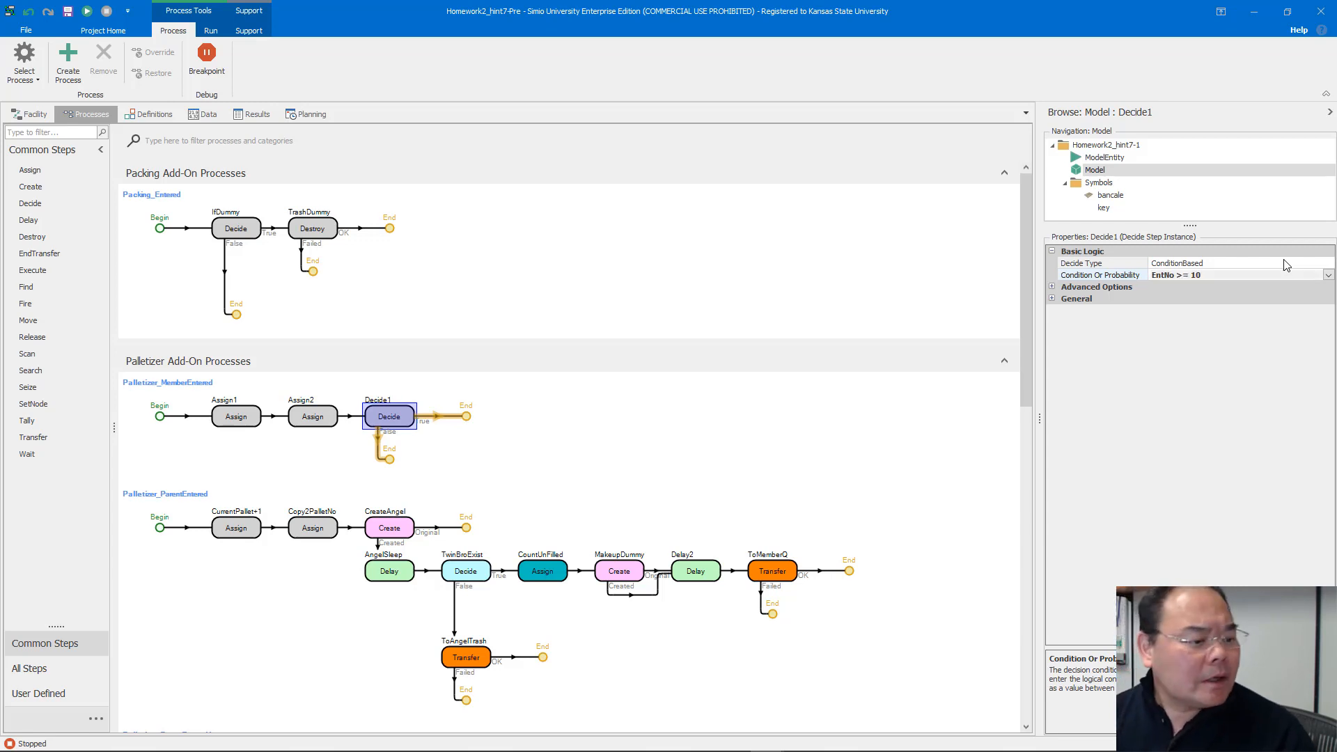
Step: Add an Assign step on the True branch of the new Decide step that sets EntNo to 0
left_click_drag(30, 169, 460, 416)
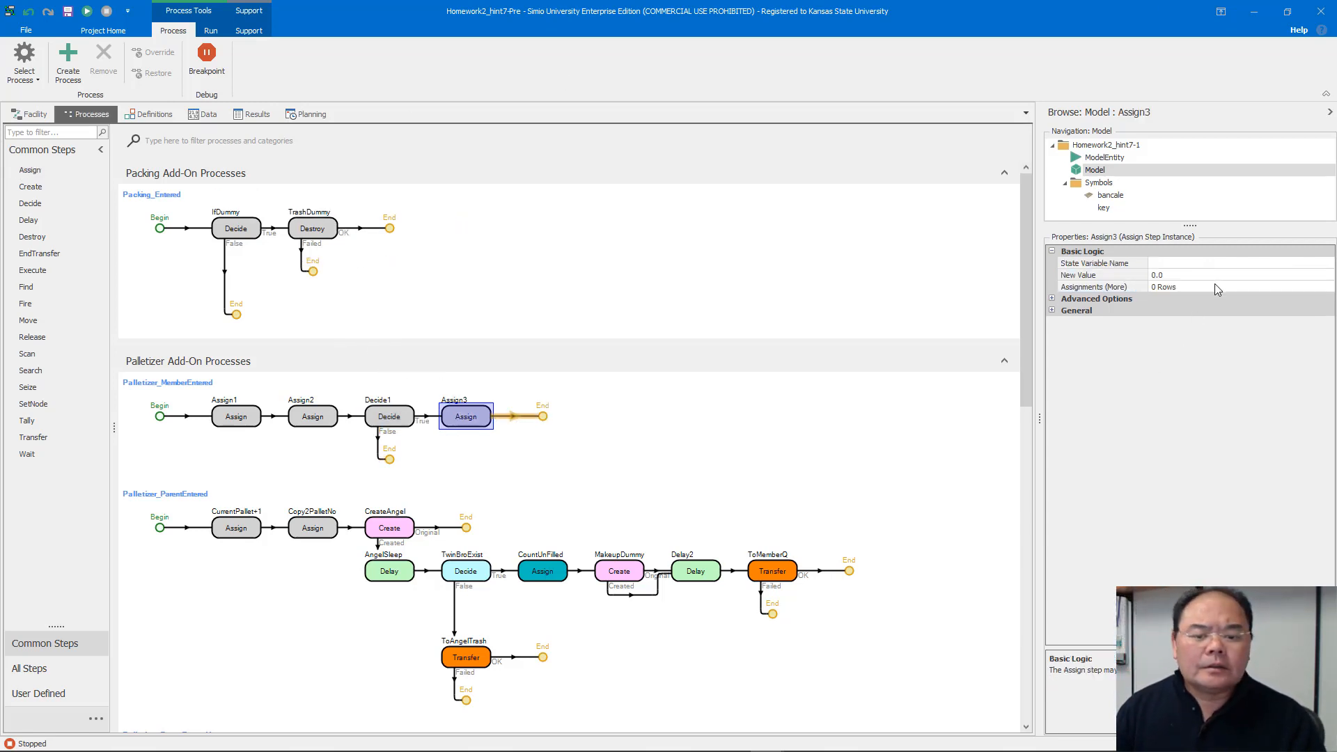
left_click(1215, 264)
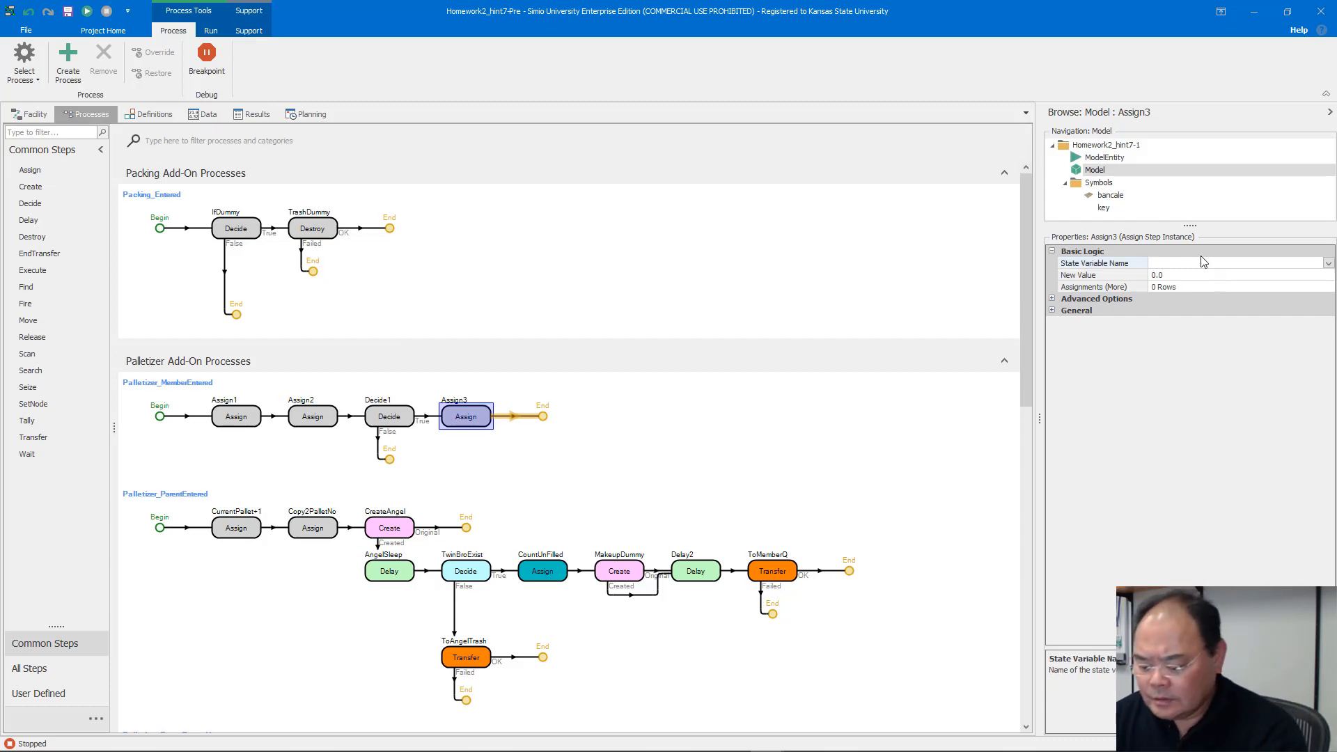
type("EntNo")
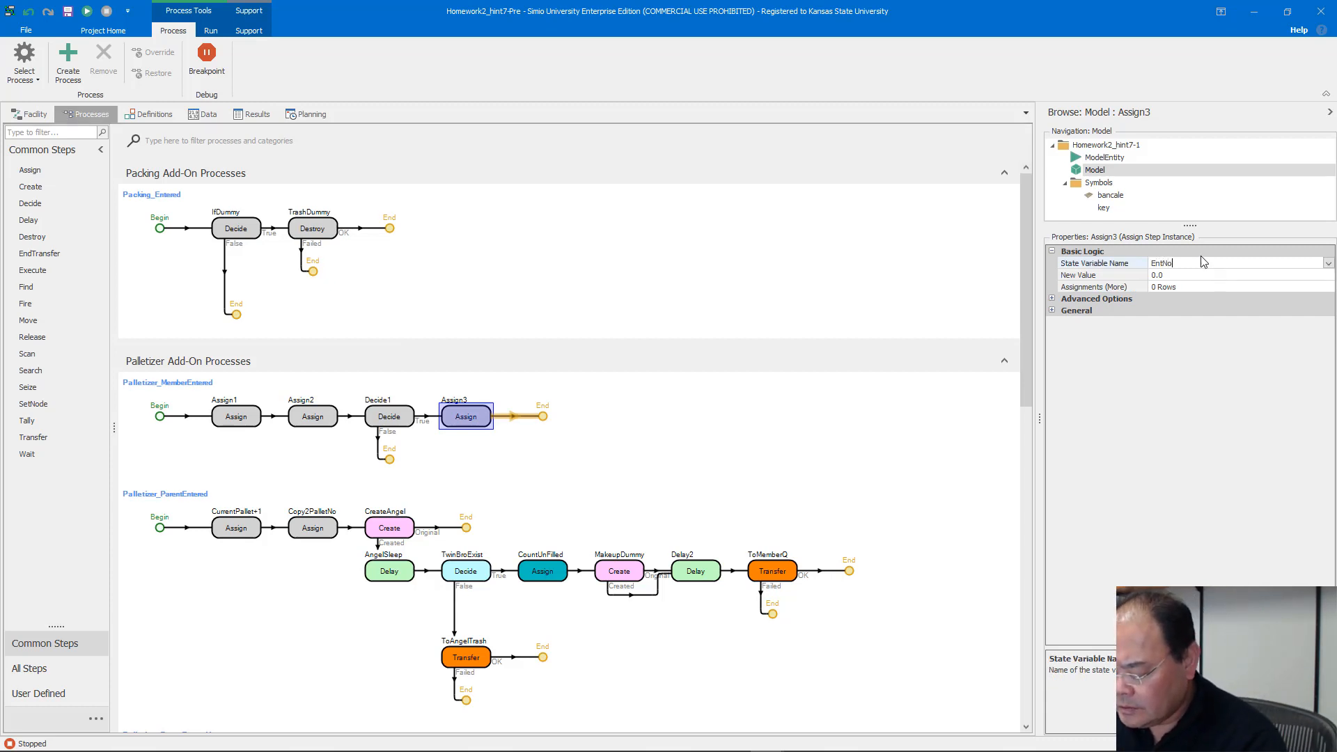
left_click(1155, 276)
type("0")
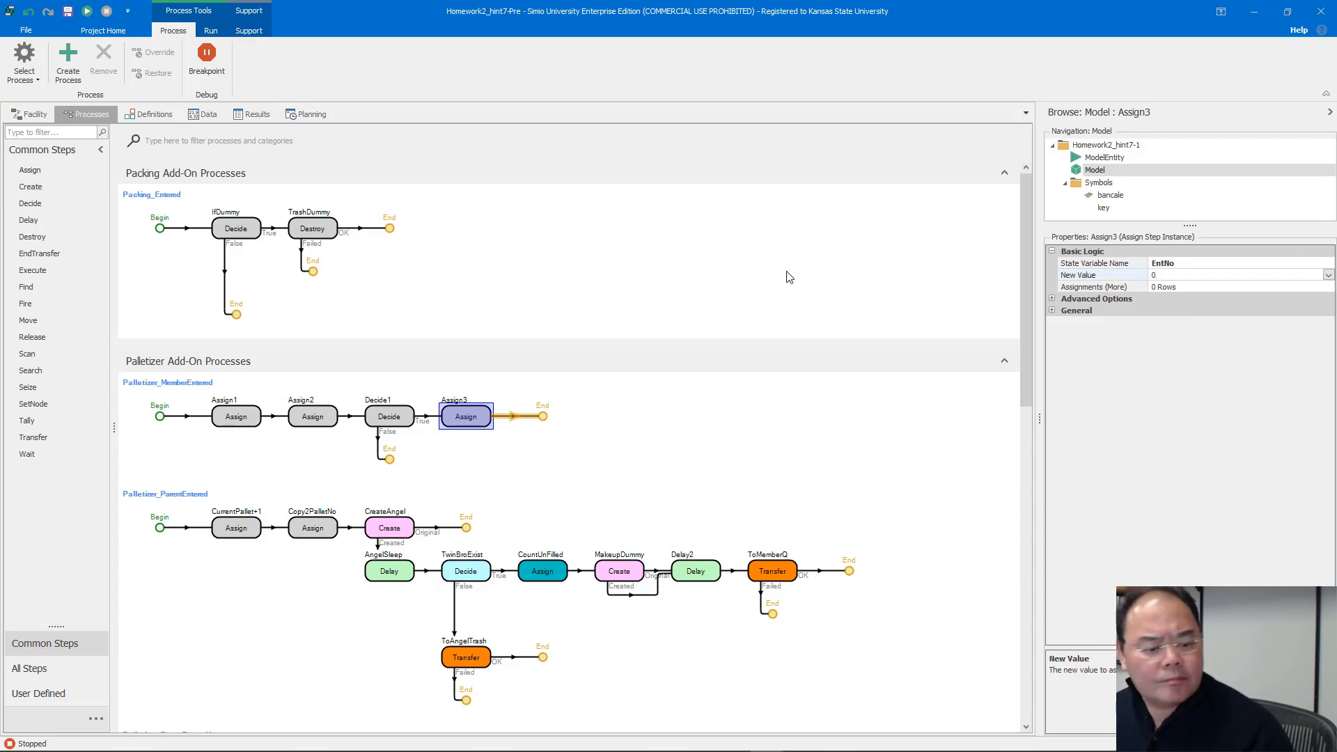
left_click(822, 341)
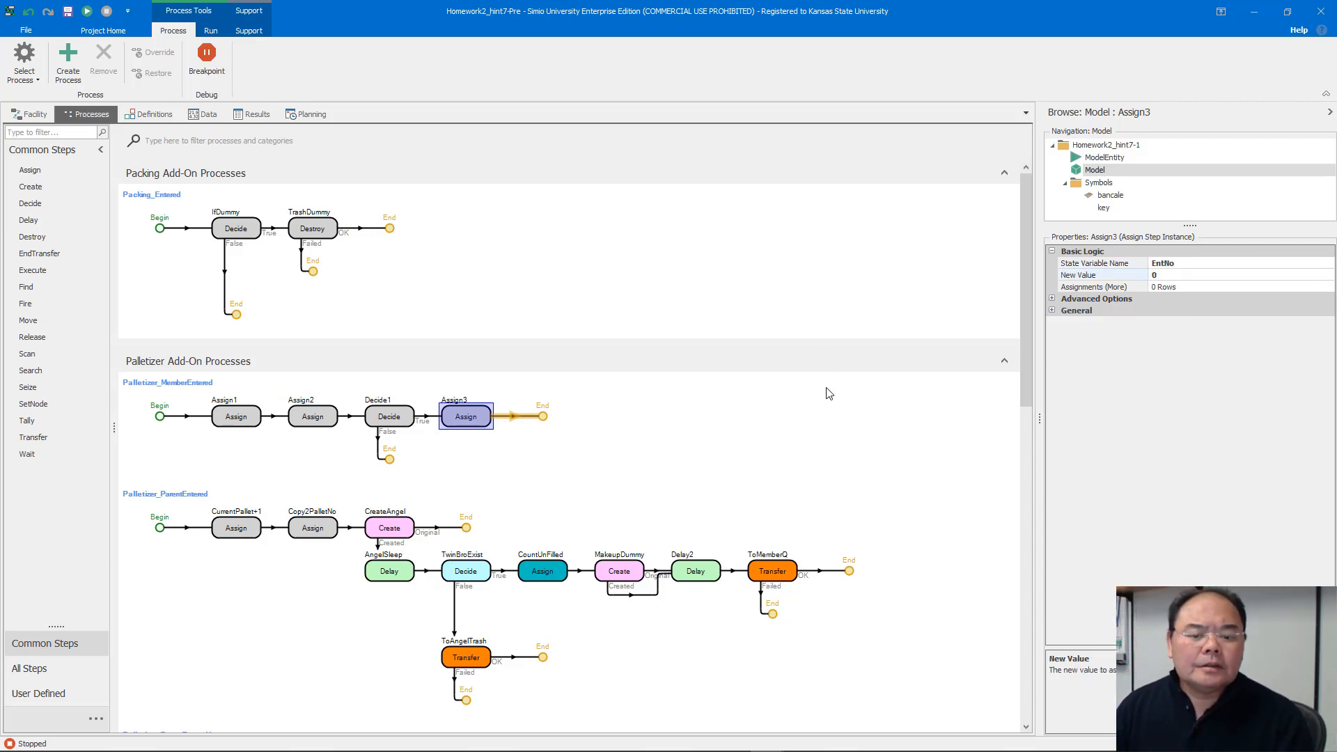
left_click(255, 423)
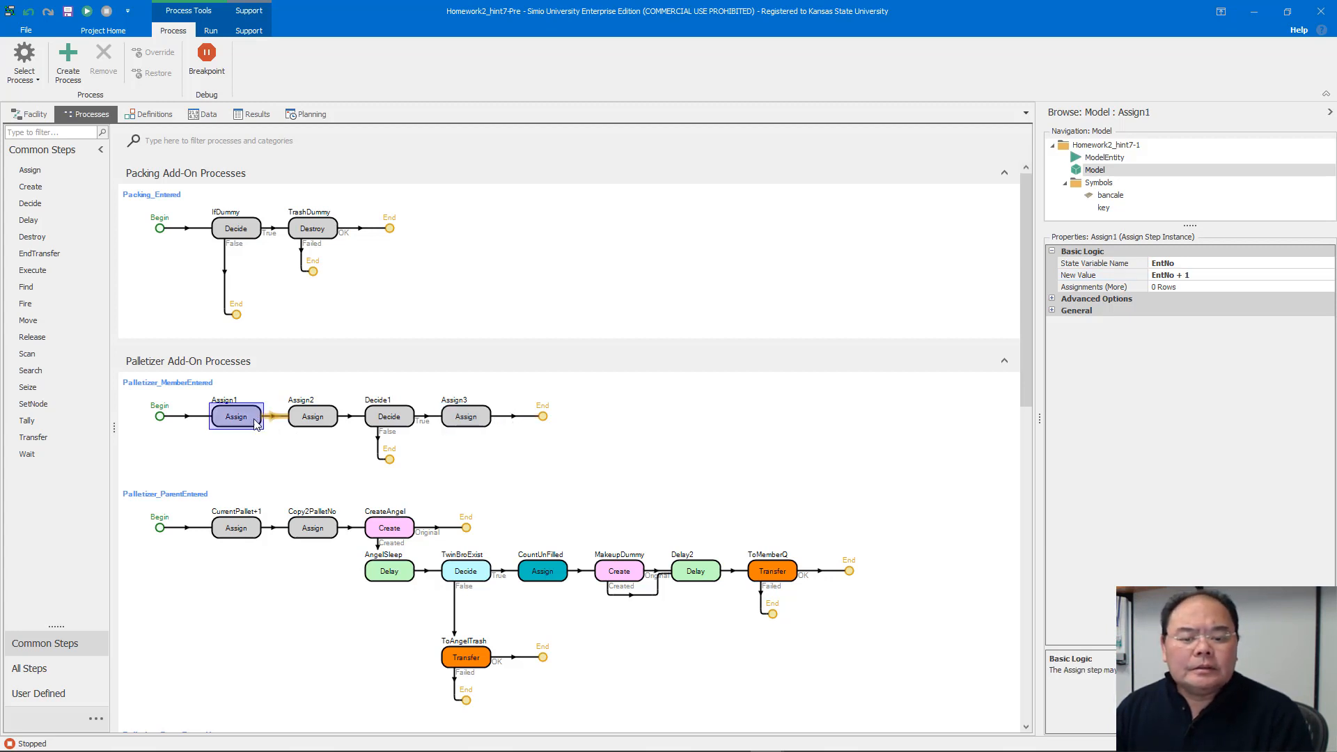
left_click(303, 415)
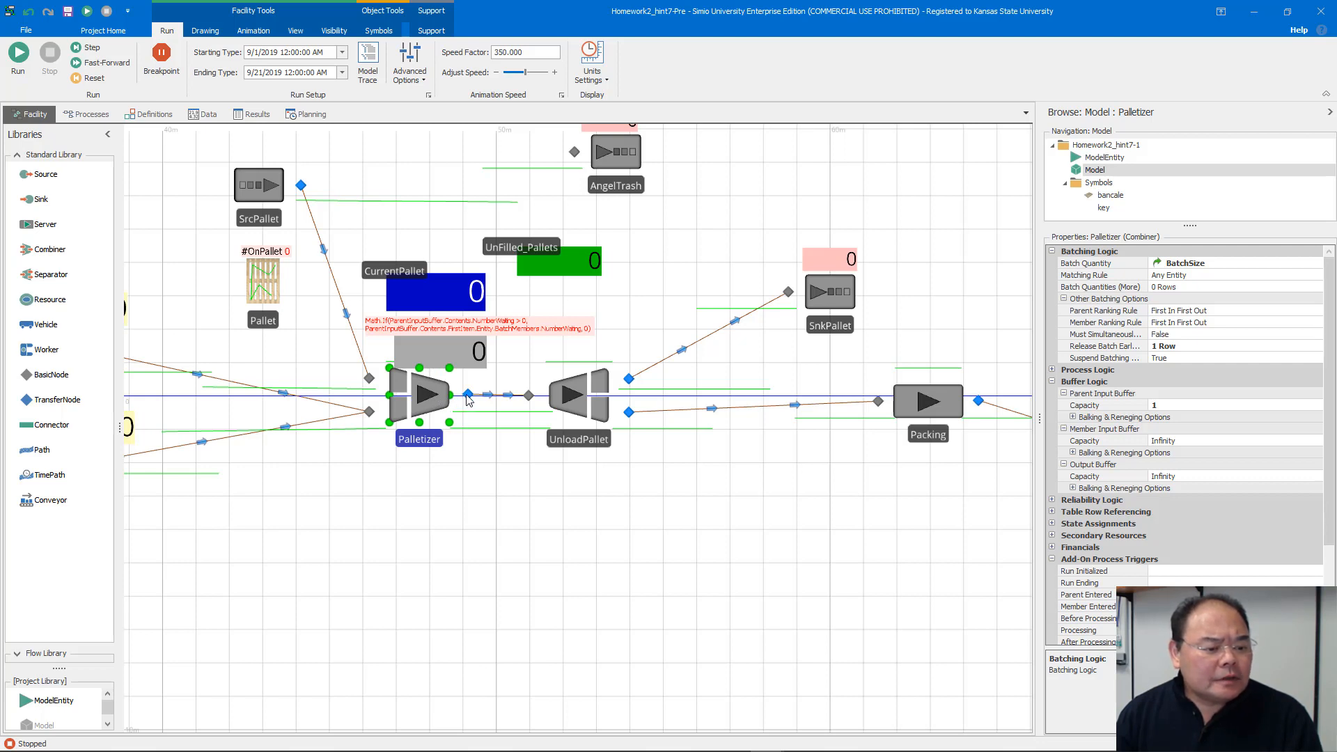
Step: Create an Exited add-on process for the Palletizer combiner and add a Decide step to it
key("F2")
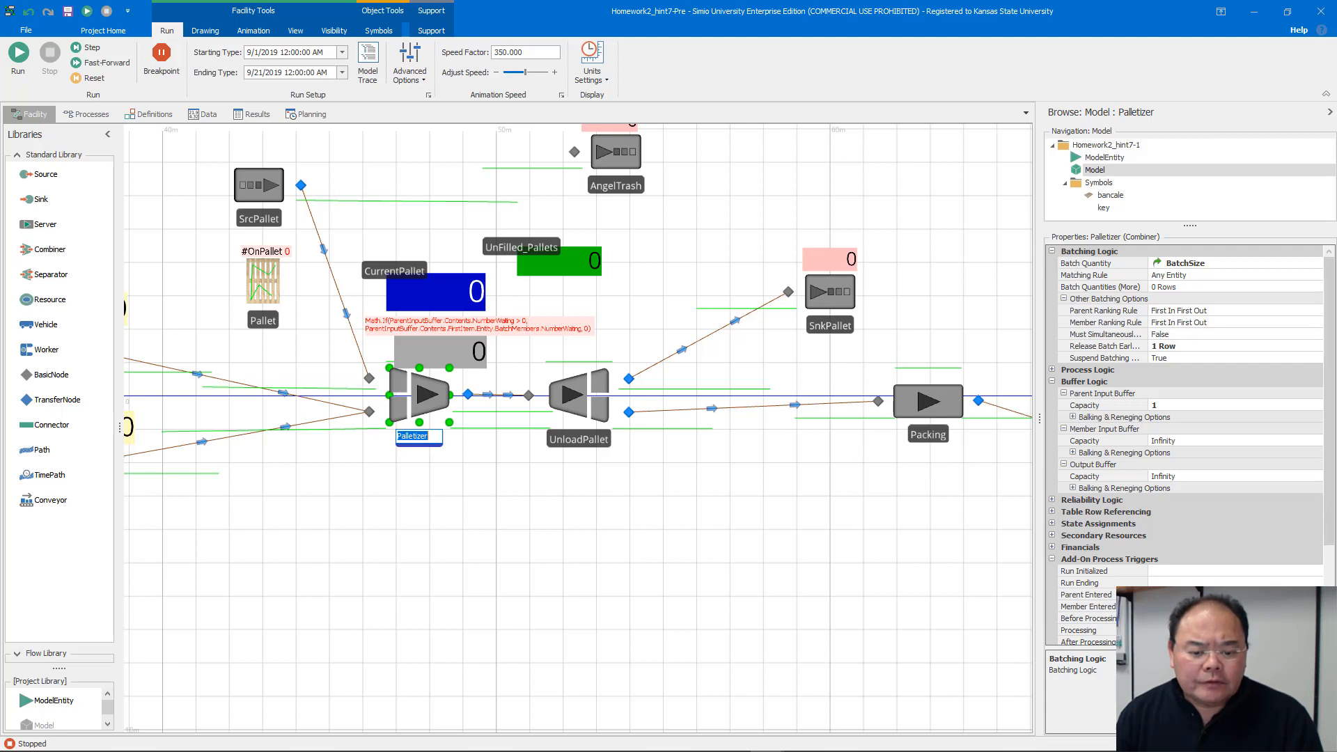
scroll(1253, 543, "down", 3)
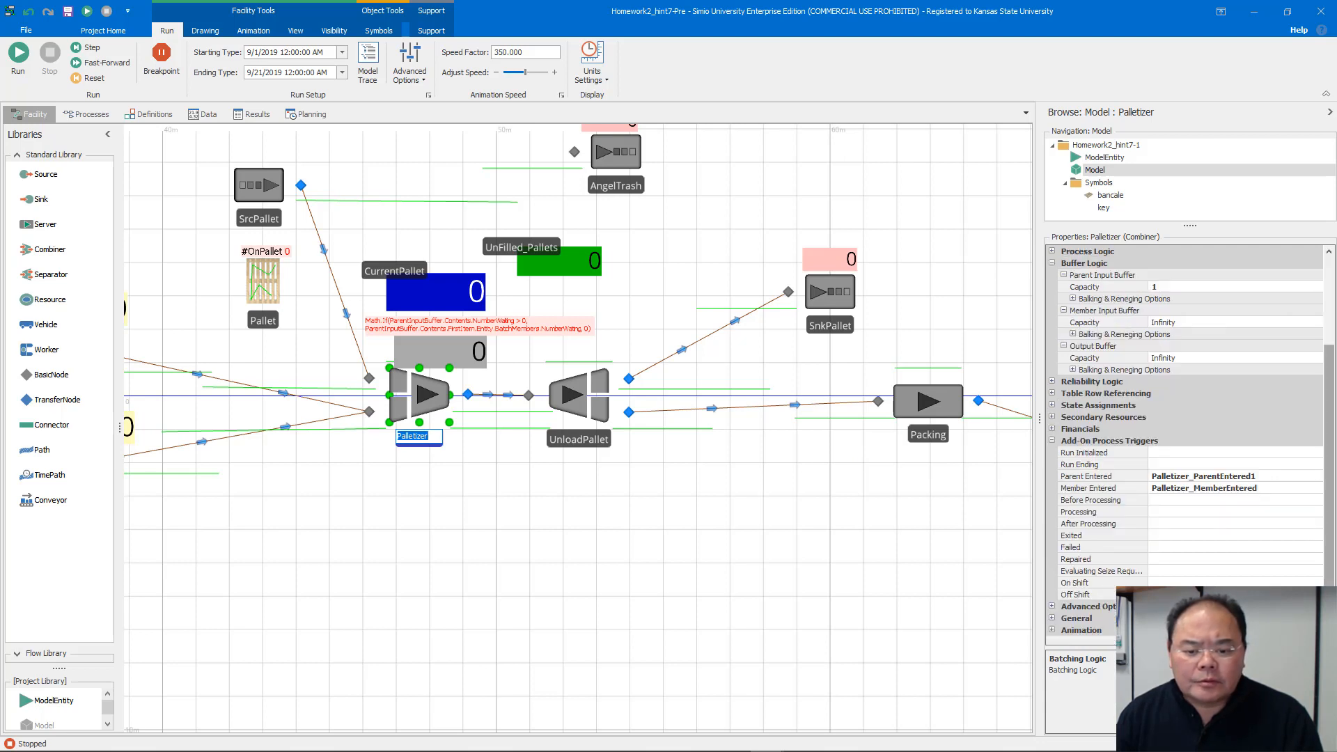
double_click(1110, 536)
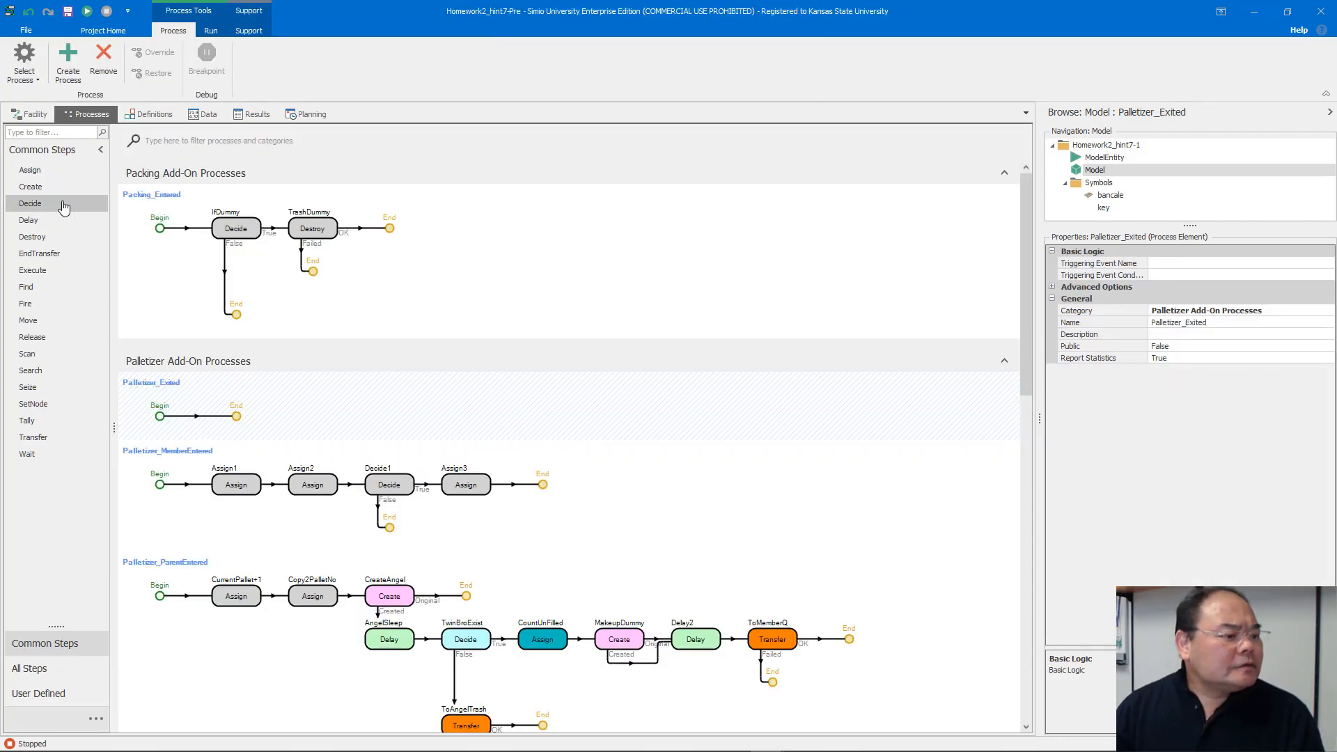
left_click_drag(30, 202, 216, 412)
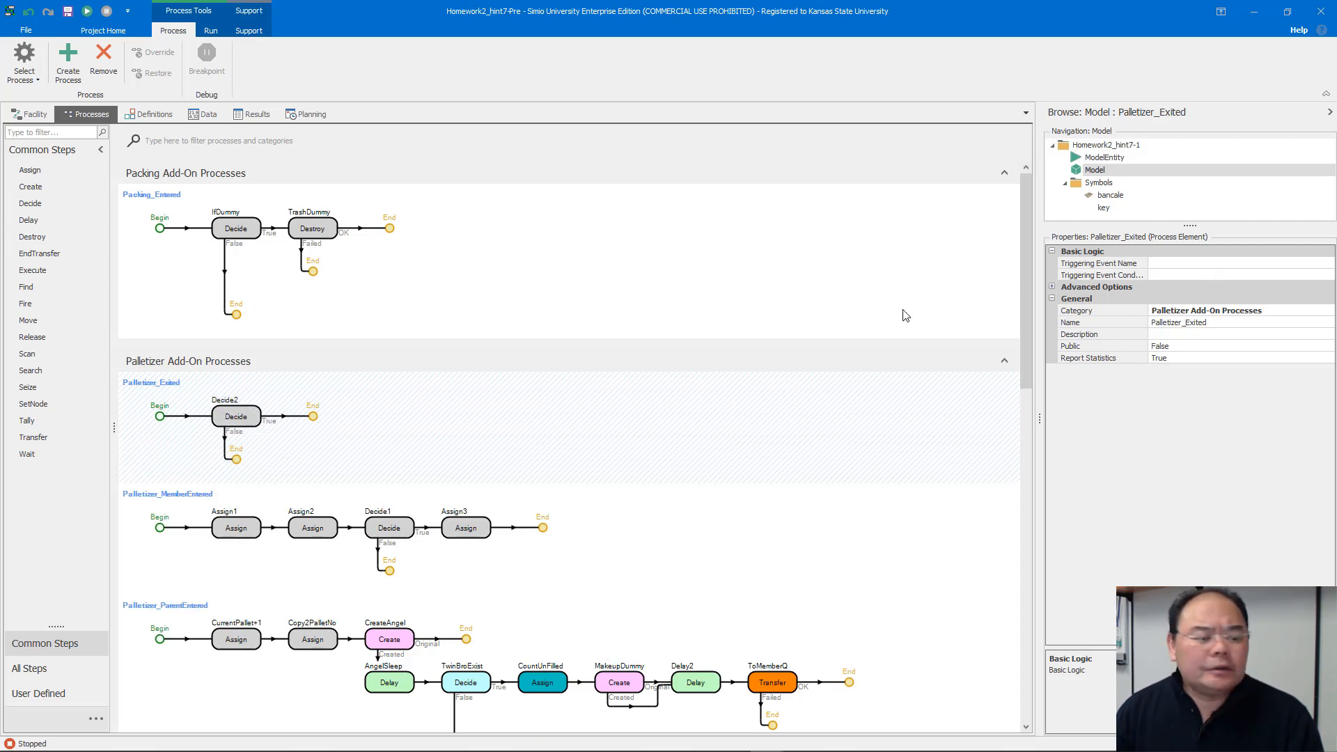
Step: Set the condition of the Palletizer_Exited Decide step to Palletizer.MemberInputBuffer.Contents.NumberWaiting ==0
left_click(241, 416)
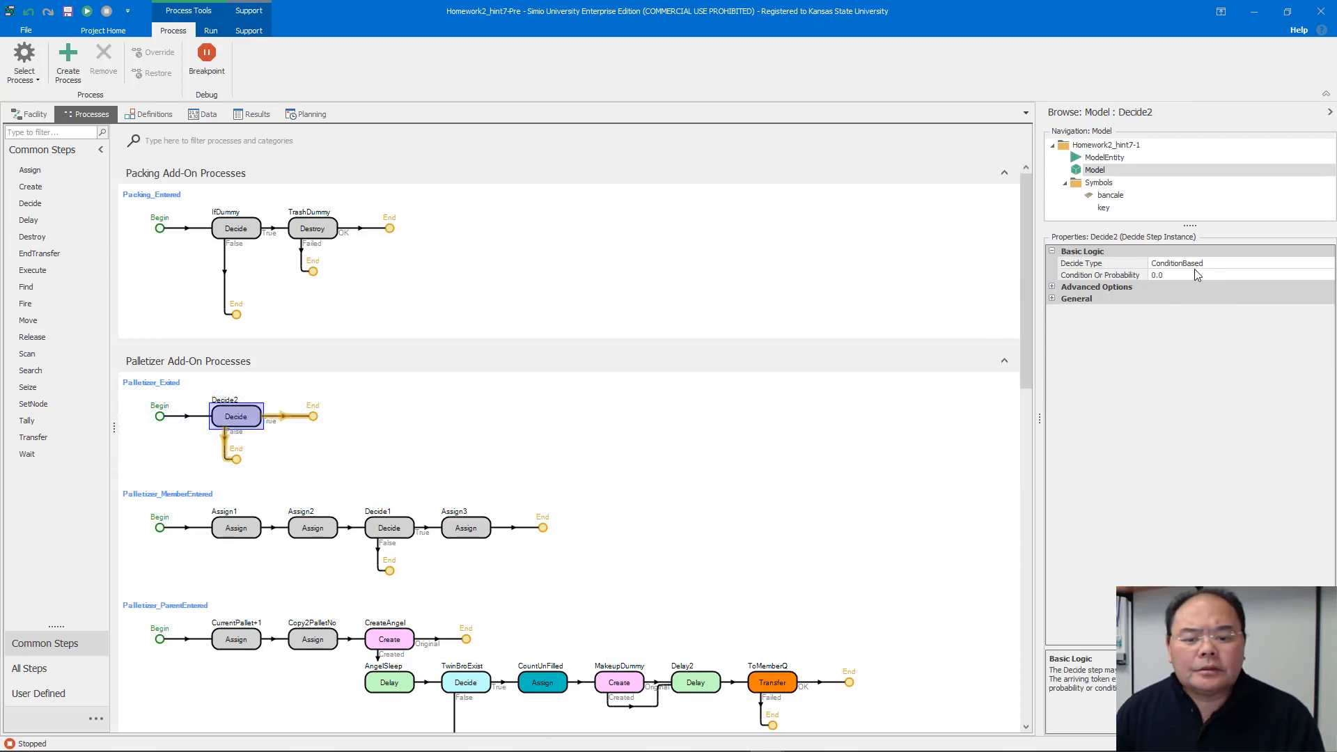
left_click(1327, 275)
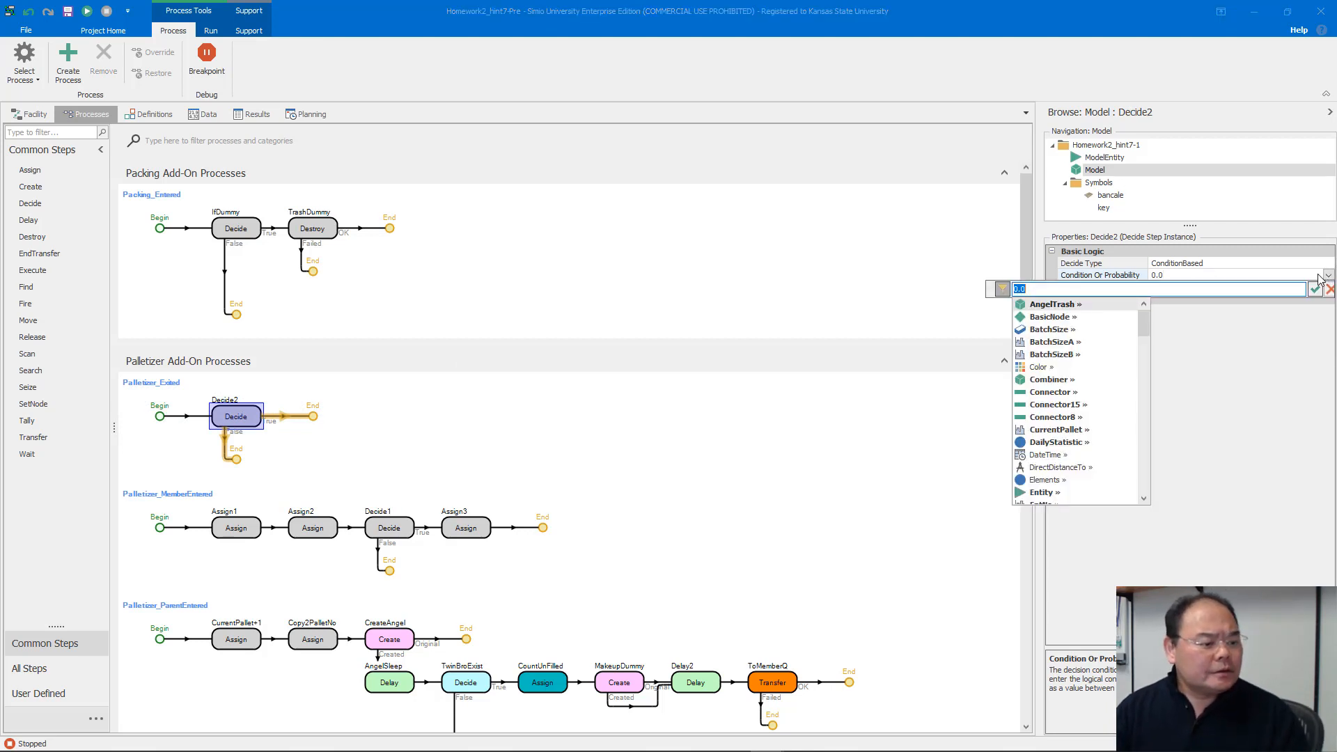
type("Pa")
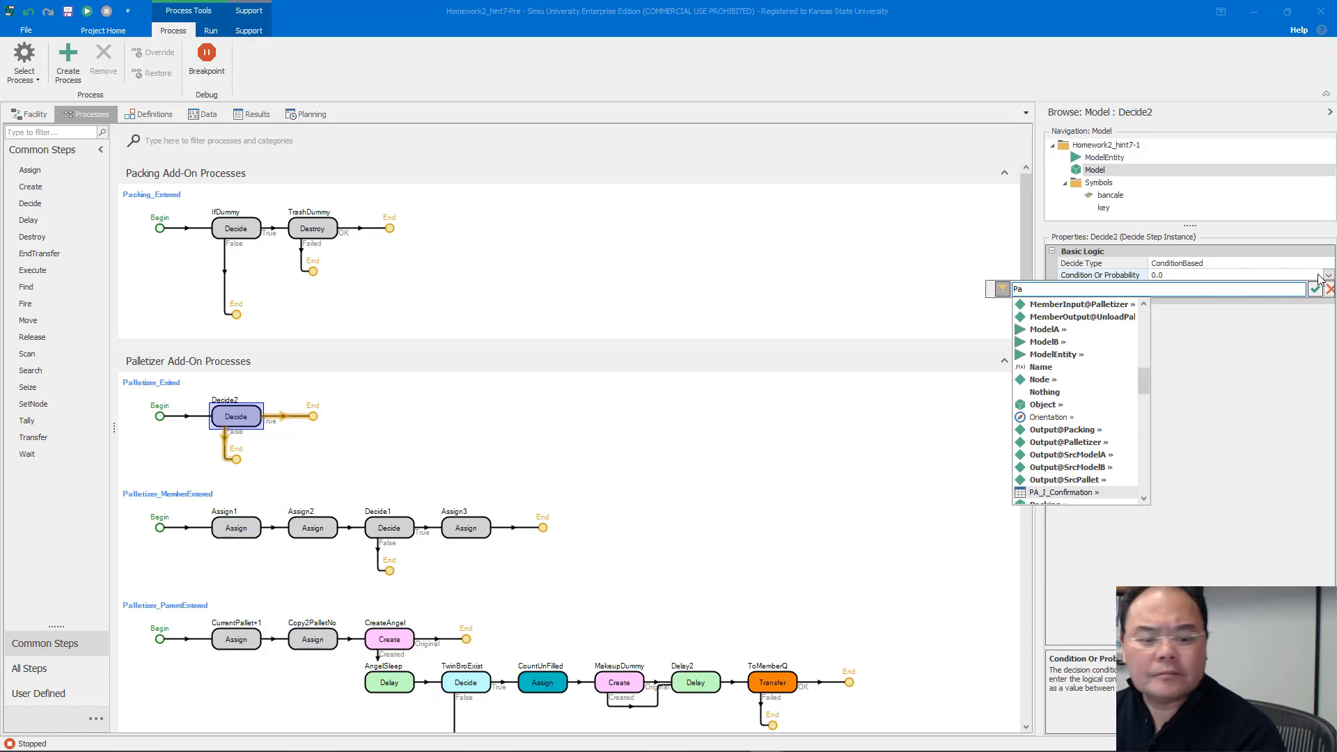
type("lle")
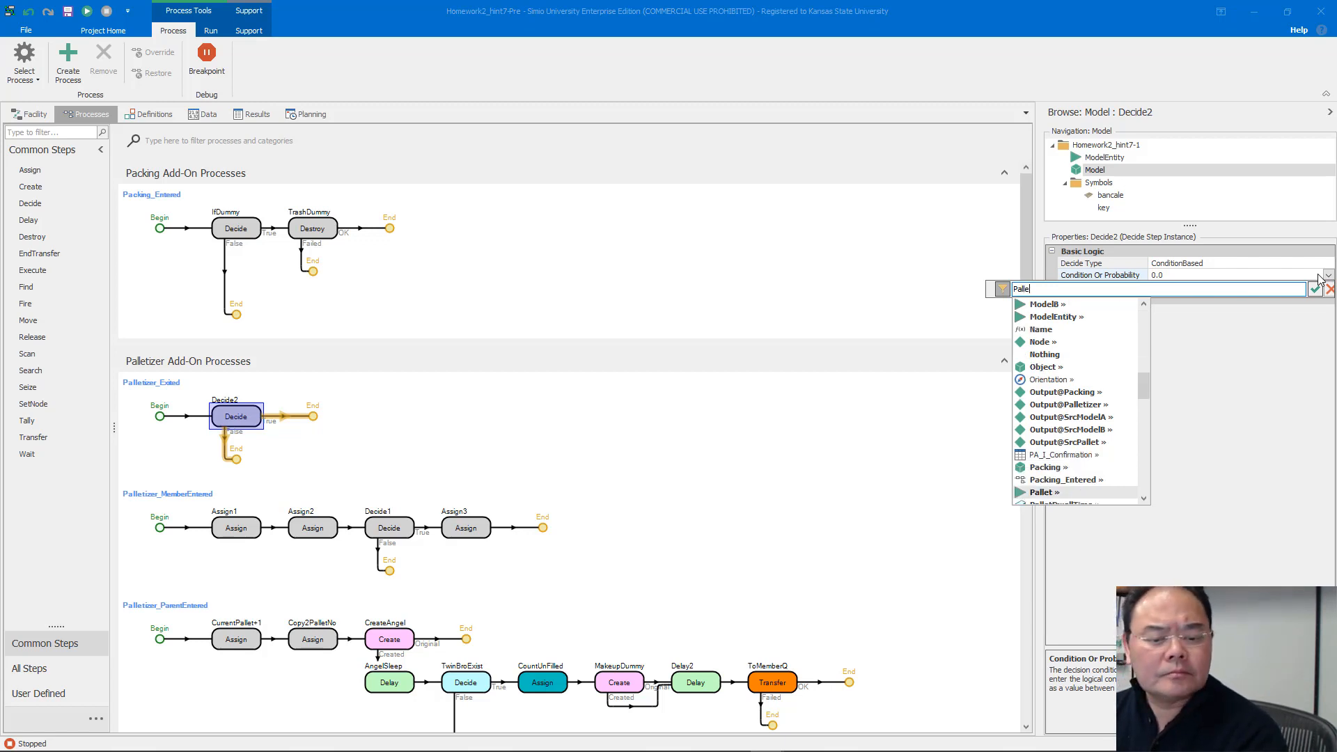
type("tize")
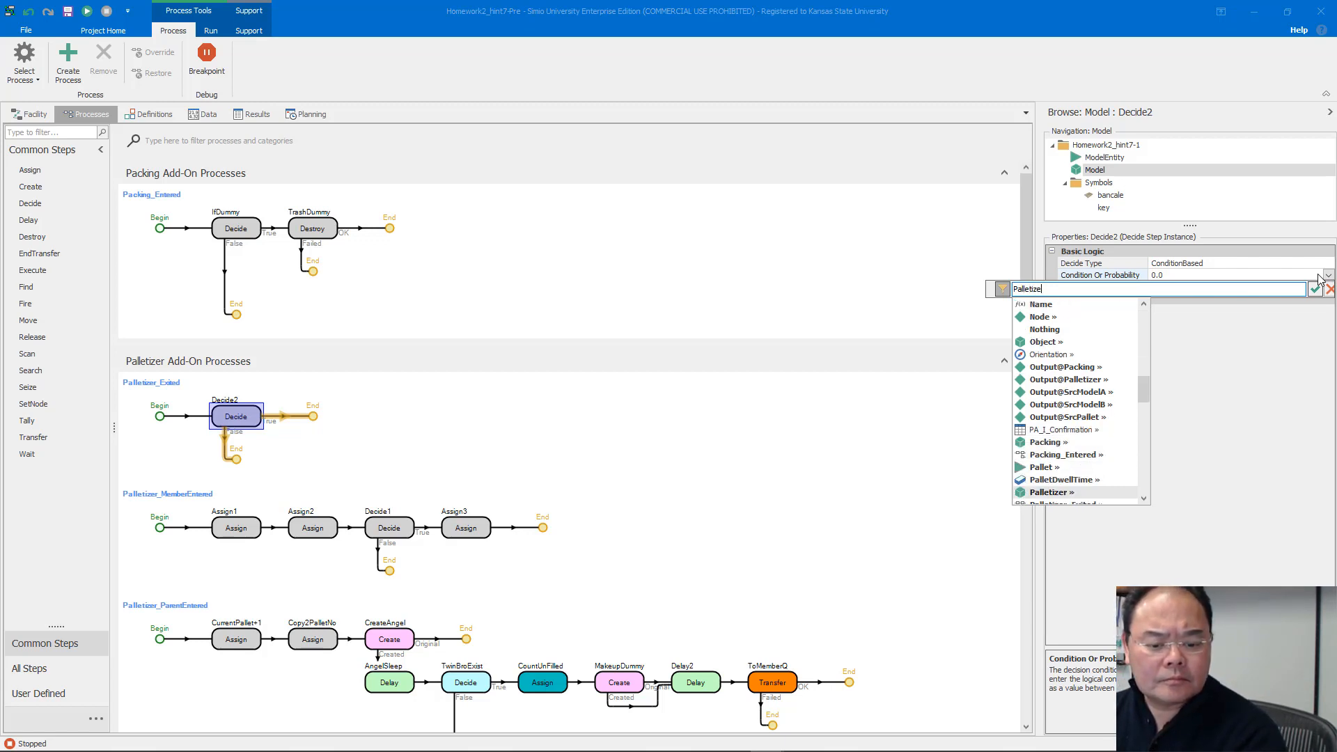
type("r.")
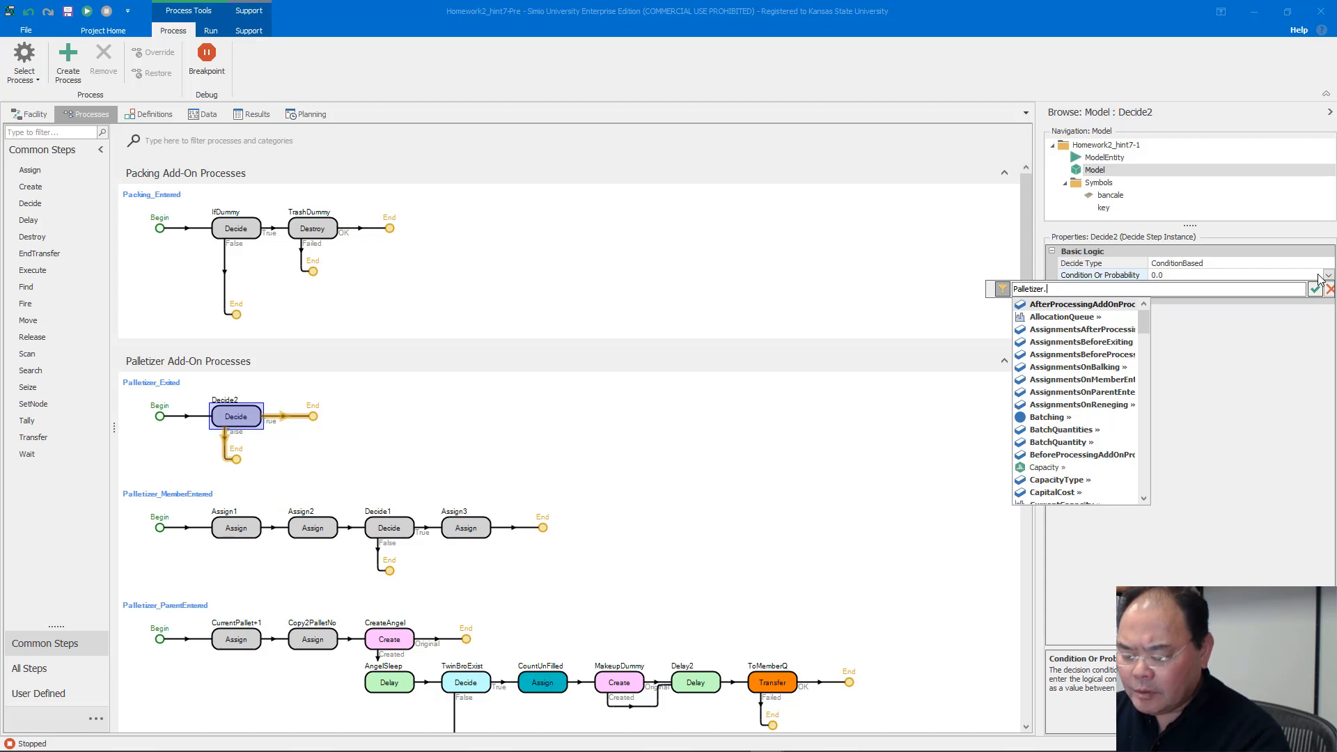
type("Mem")
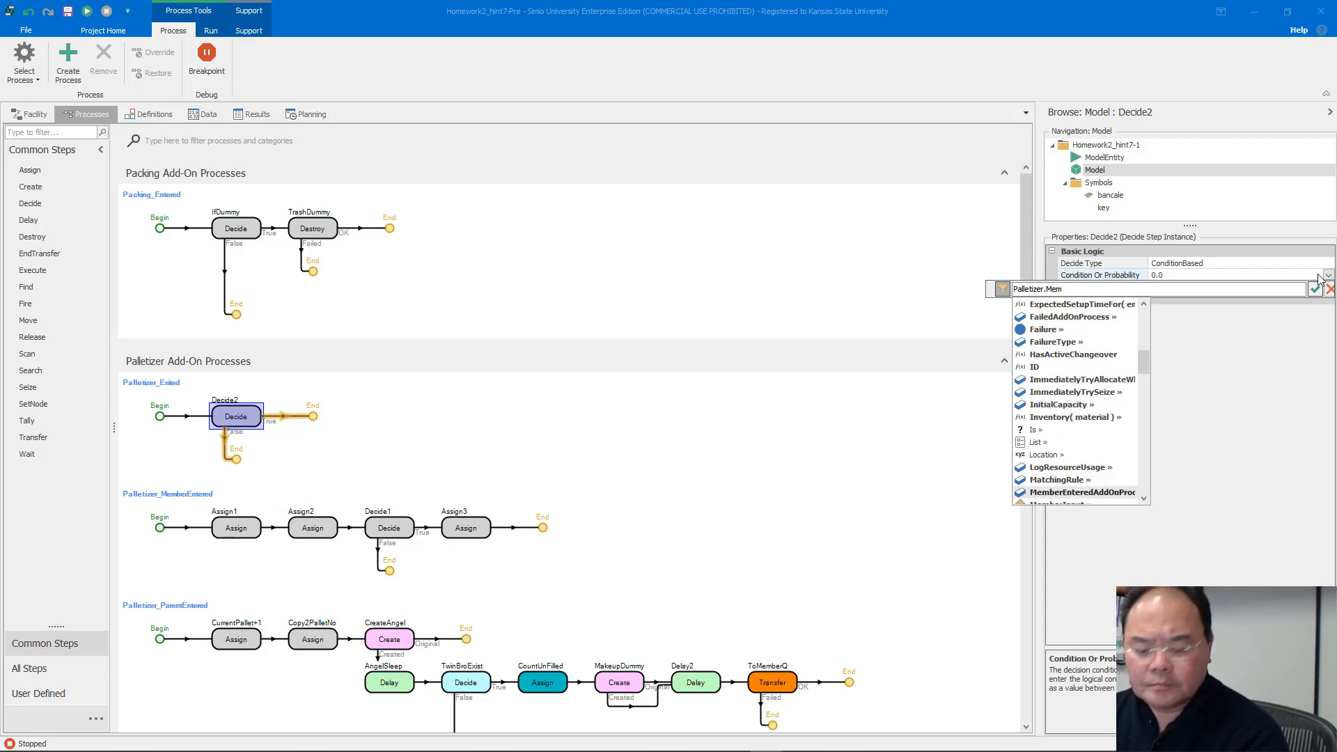
type("berIn")
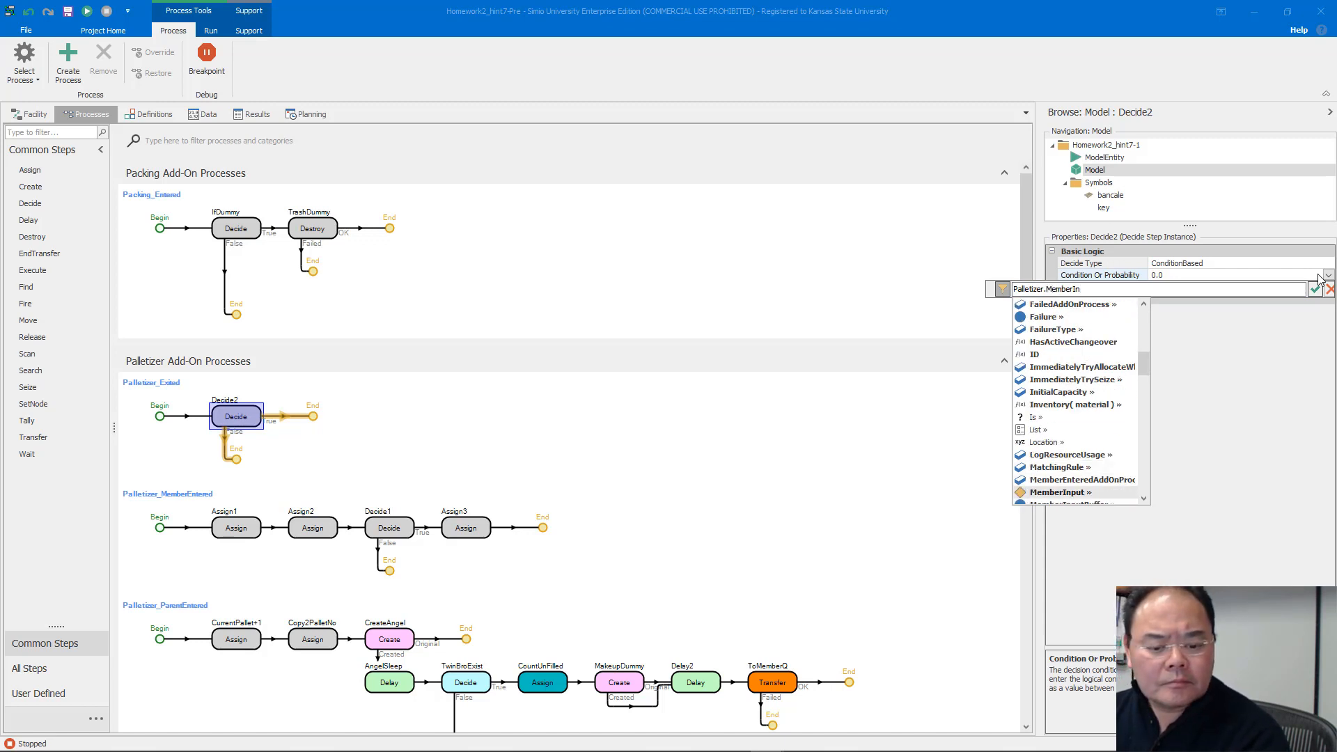
key("Down")
type("putBuffer.")
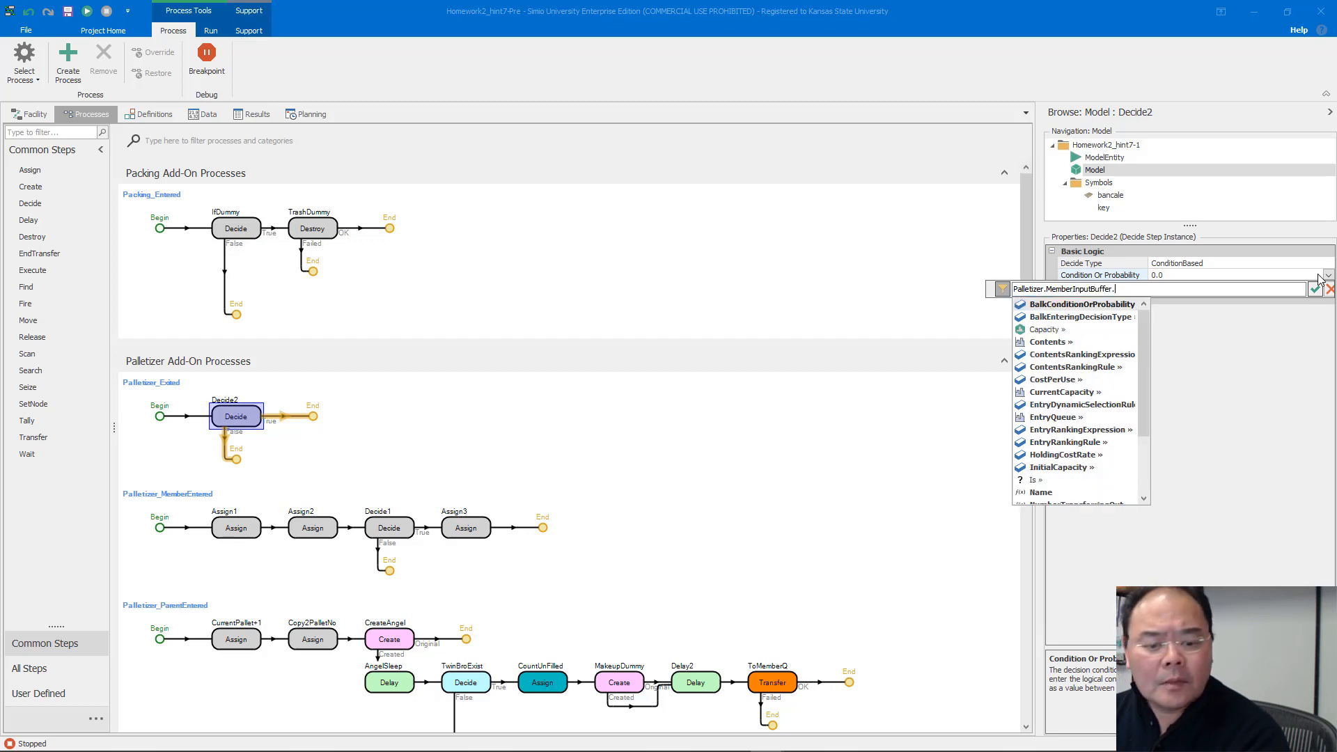
type("Content")
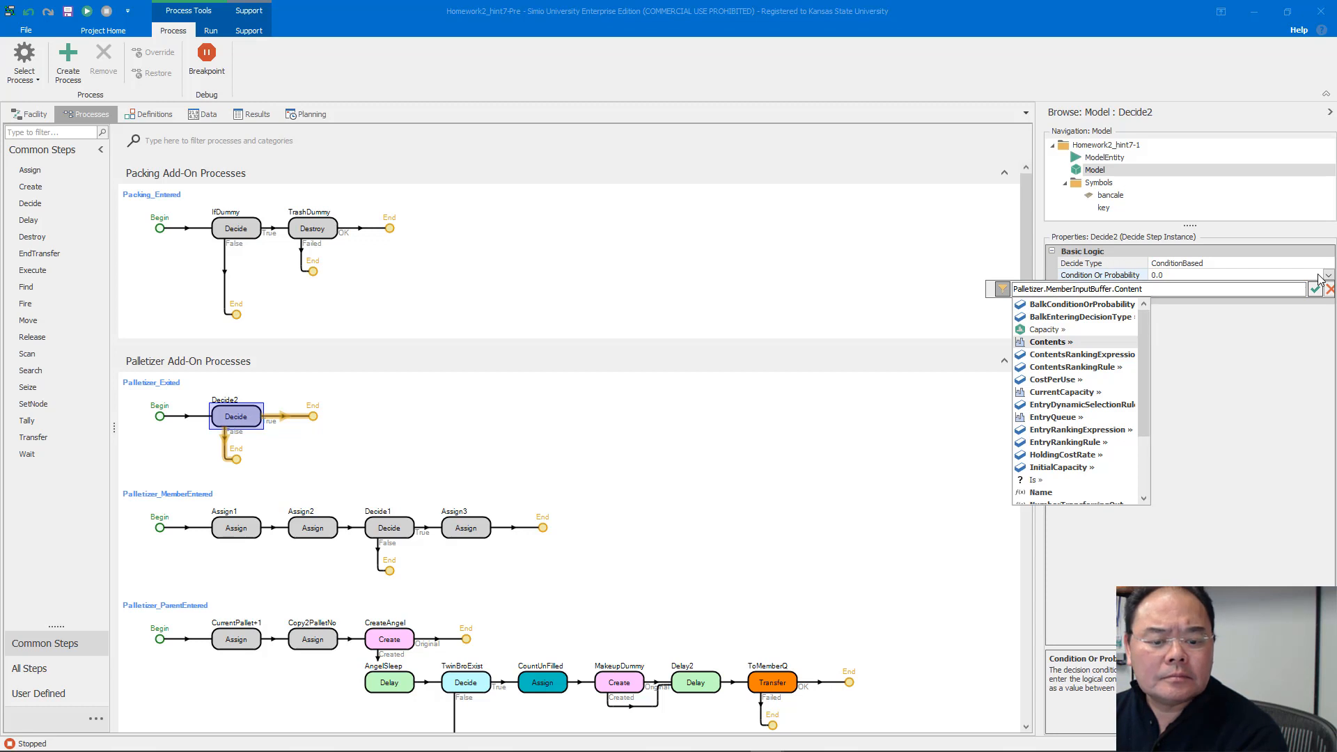
type("s.")
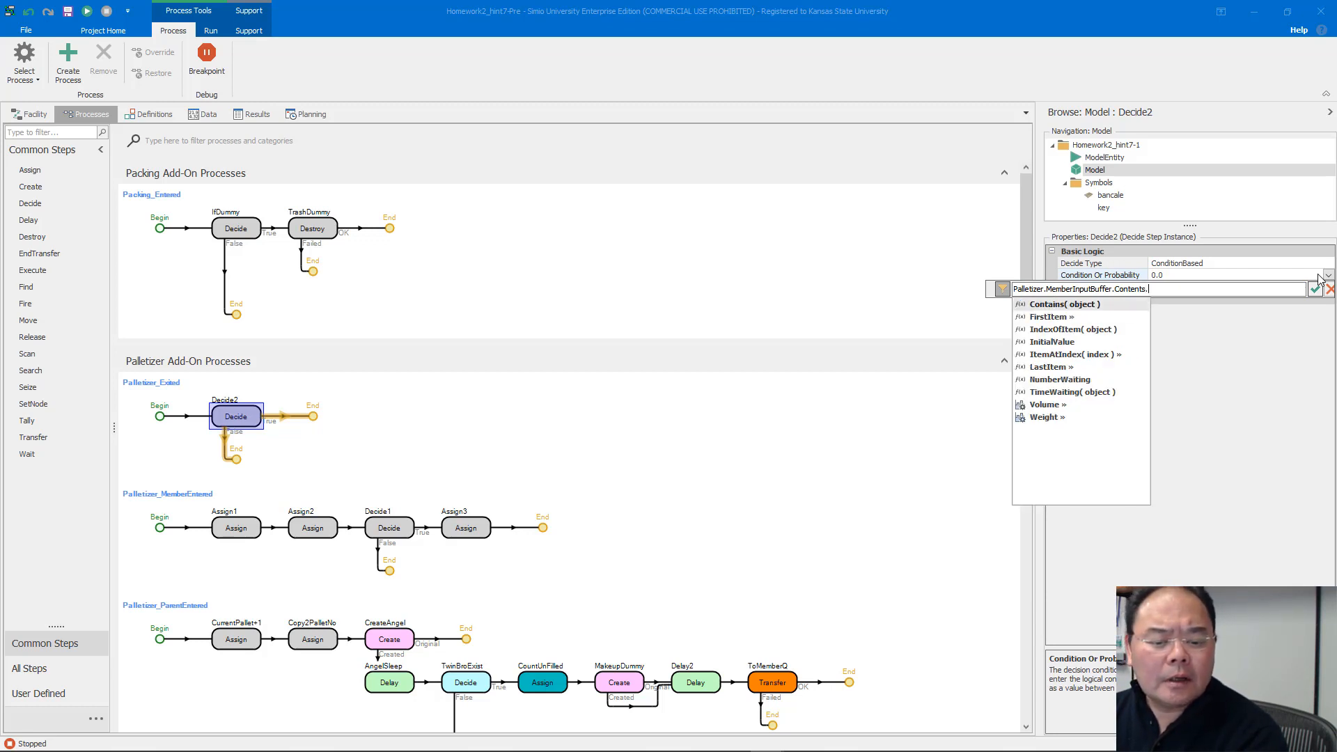
key("Down")
key("Down")
key("Down")
key("Down")
key("Down")
key("Down")
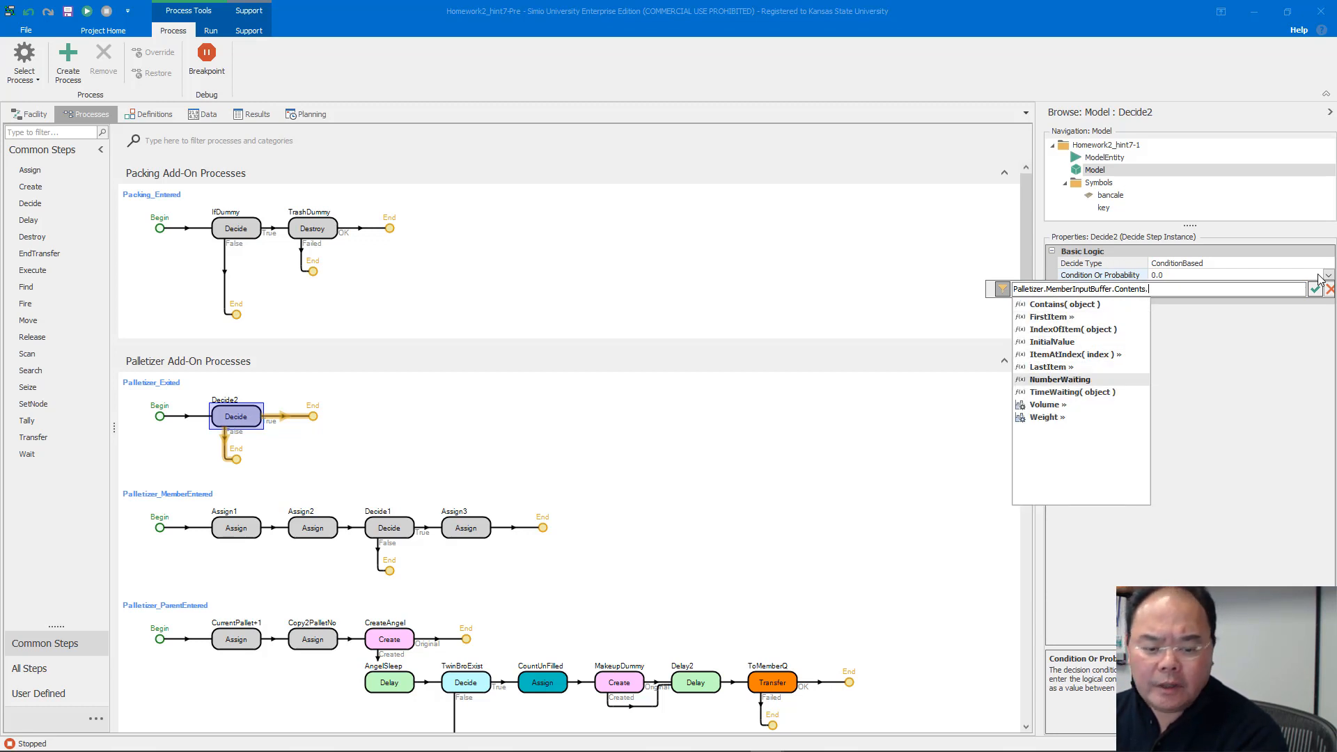
key("Return")
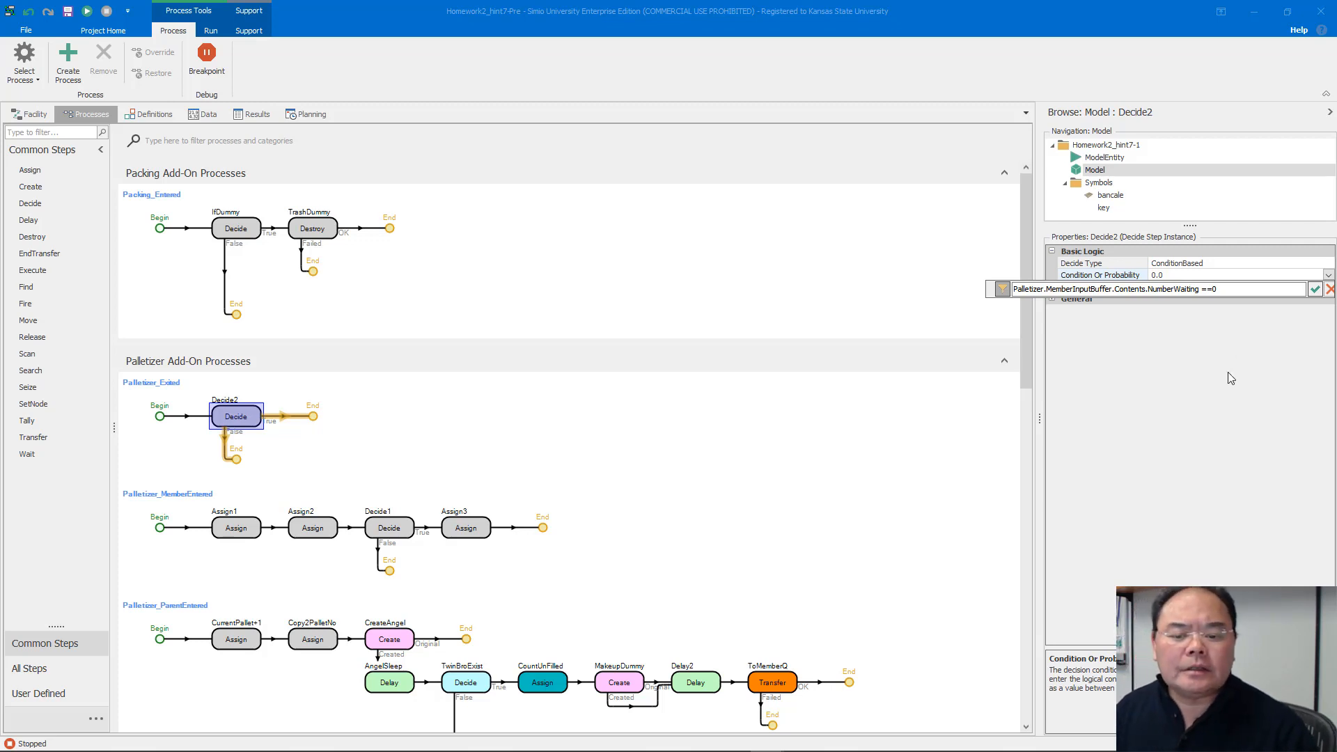
left_click(1314, 289)
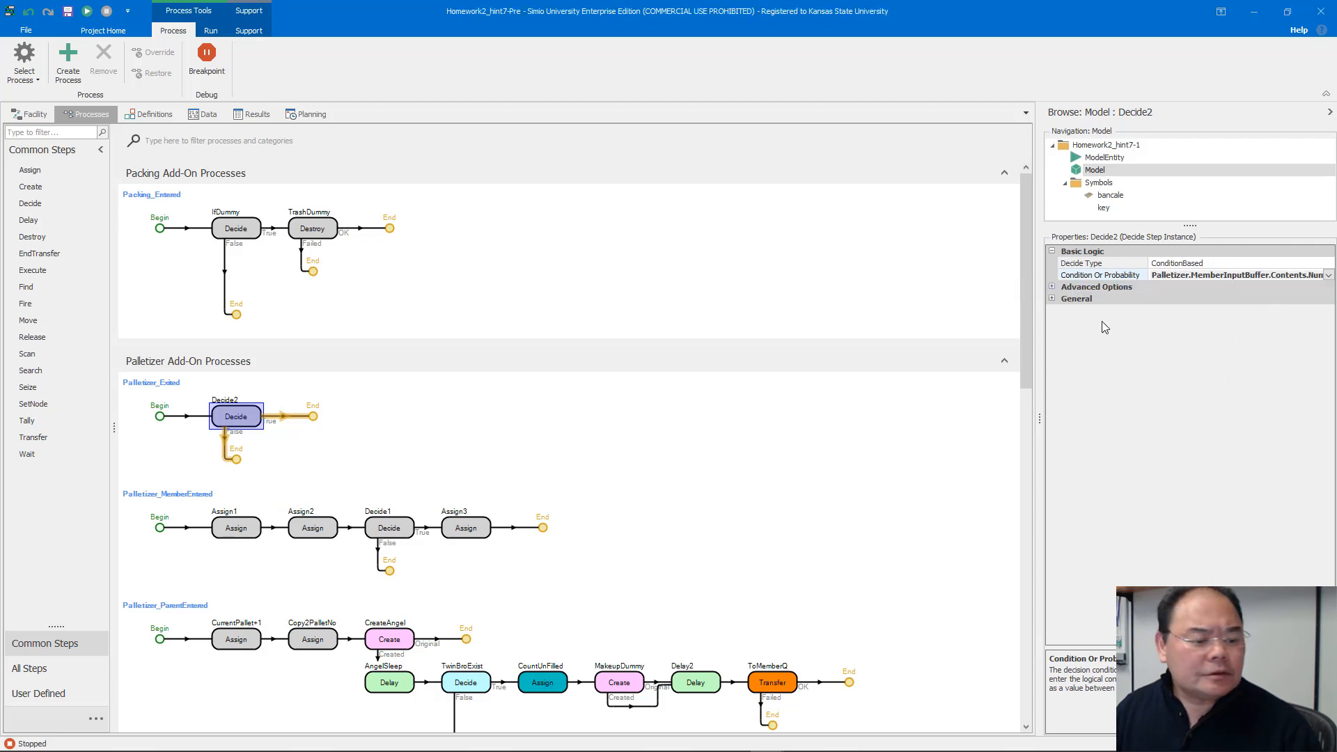
Step: Add an Assign step on the True branch of the Palletizer_Exited Decide step that sets EntNo to 0
left_click_drag(30, 170, 313, 416)
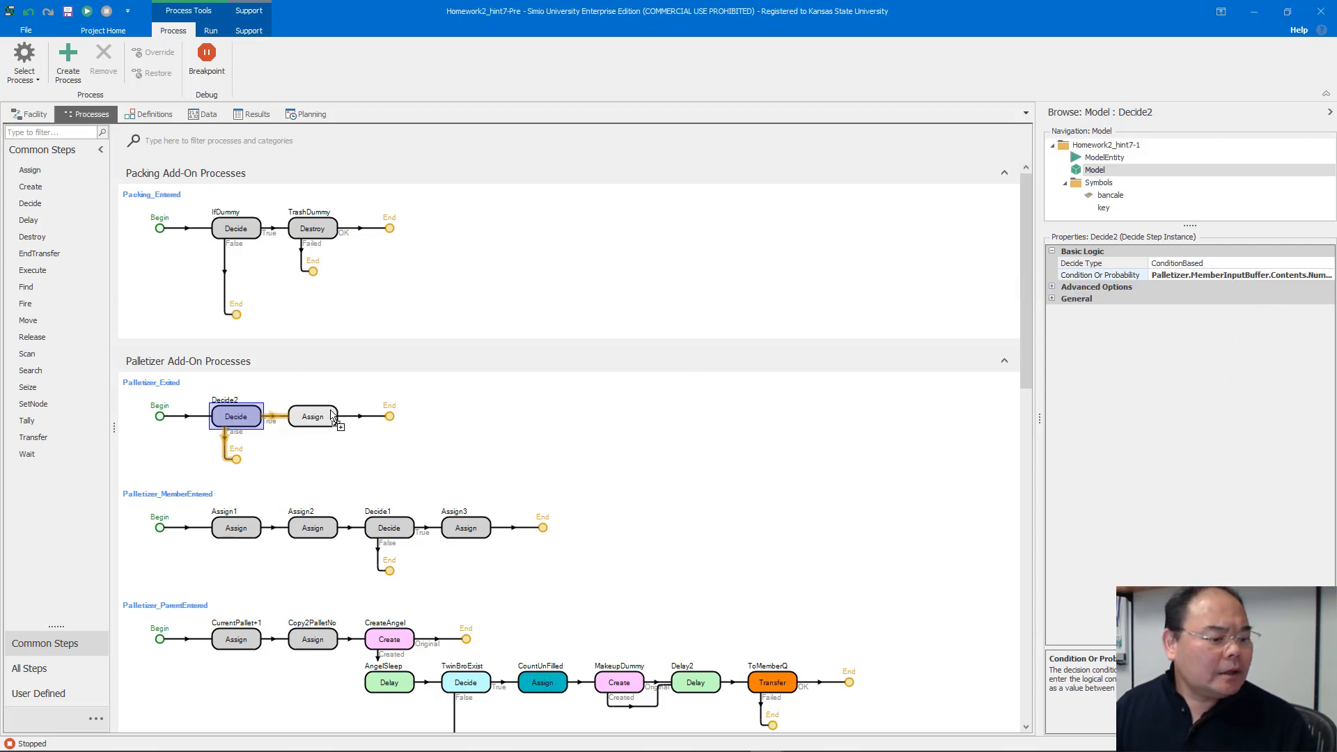
left_click(1200, 265)
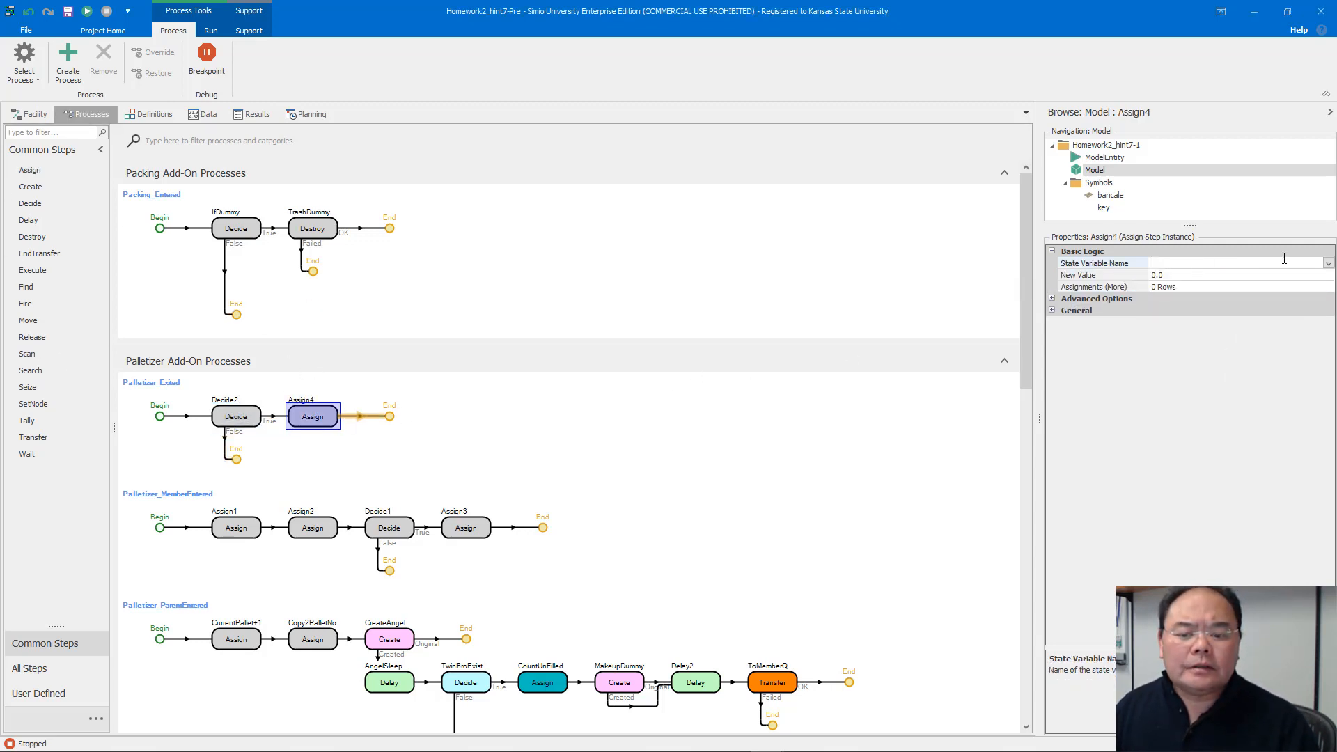
type("Ent")
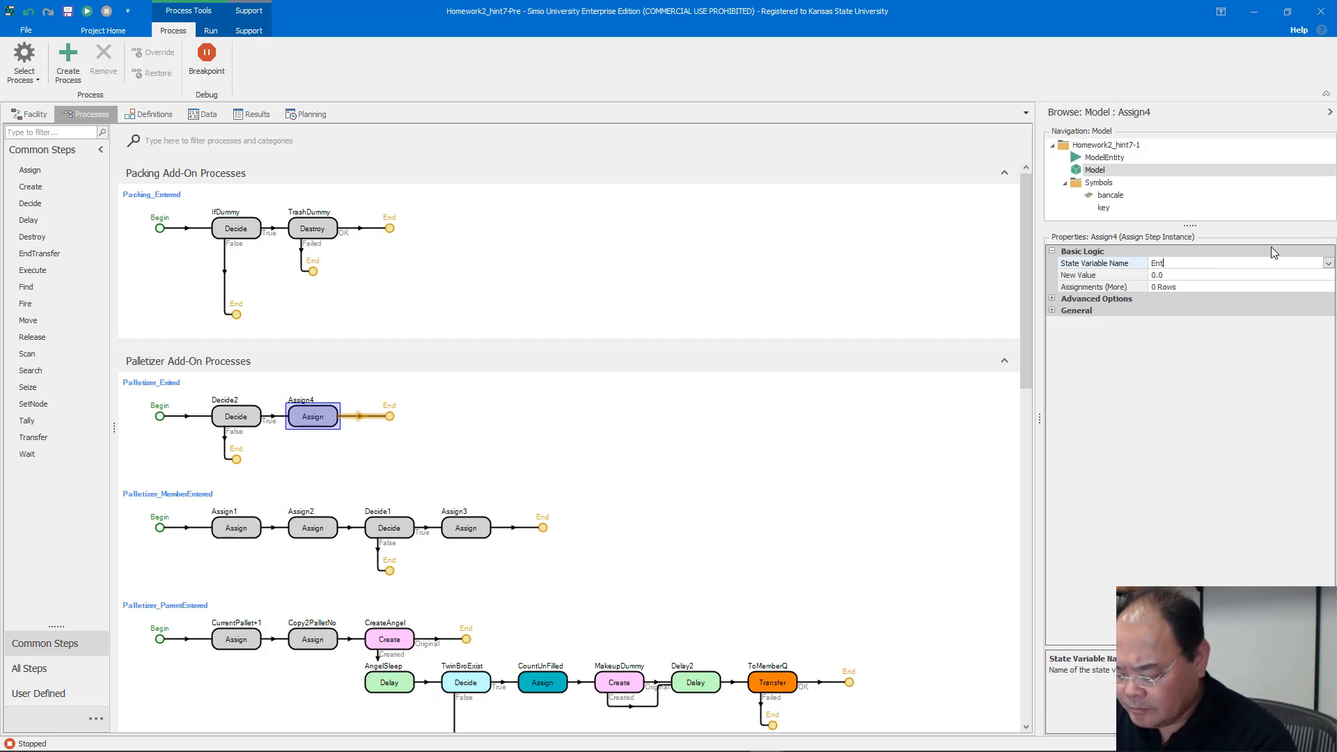
type("No")
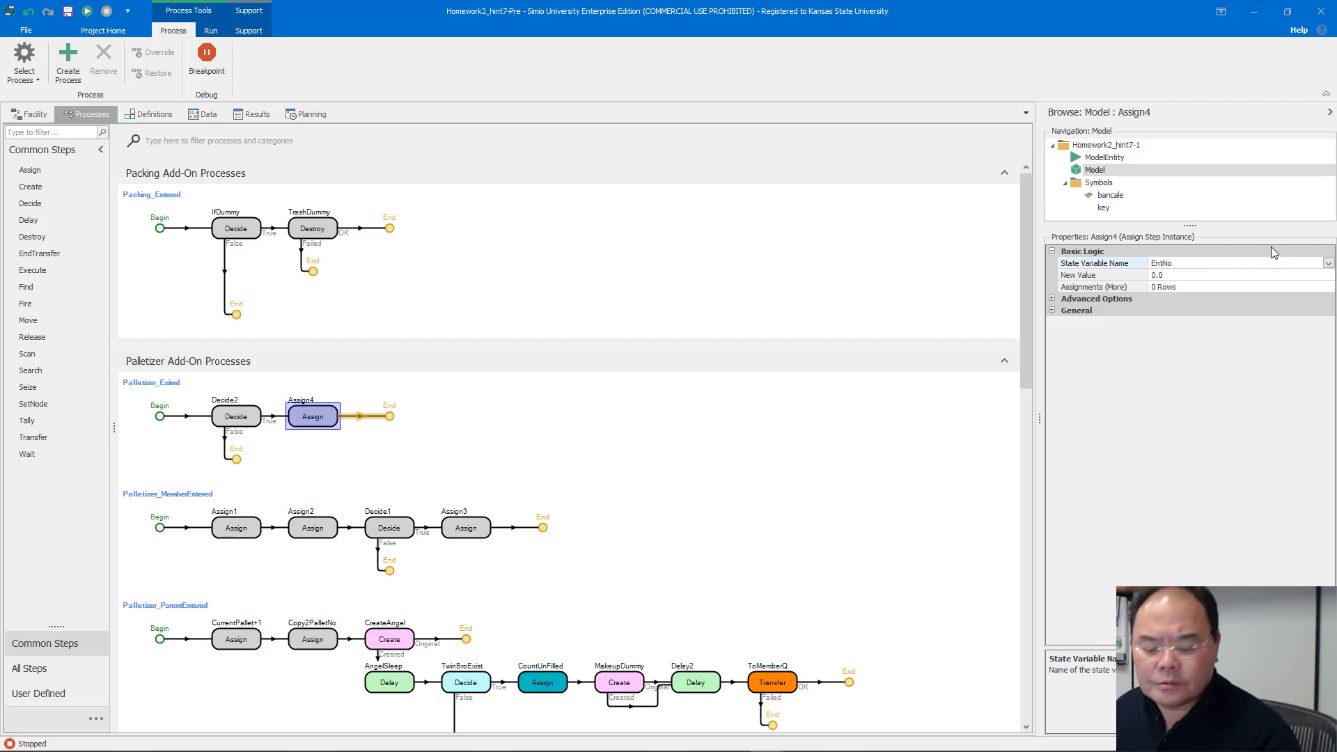
key("Return")
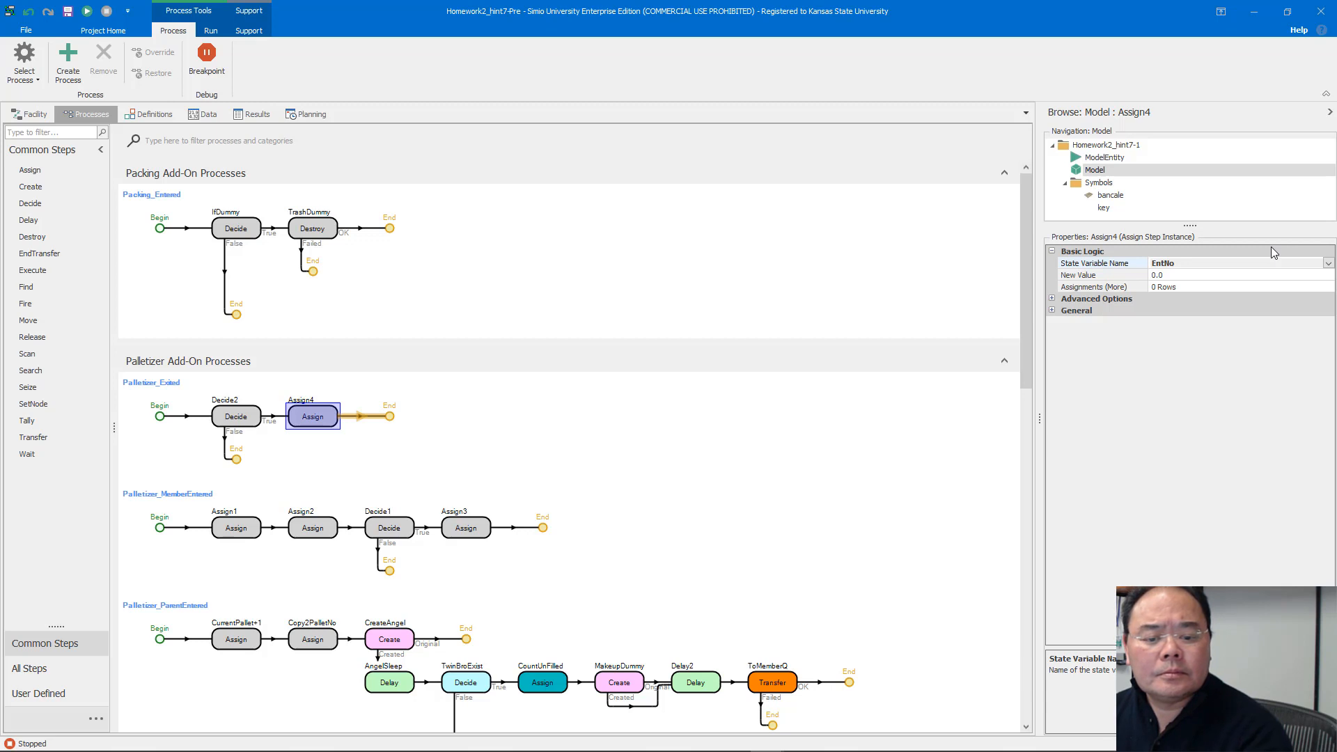
left_click(1188, 278)
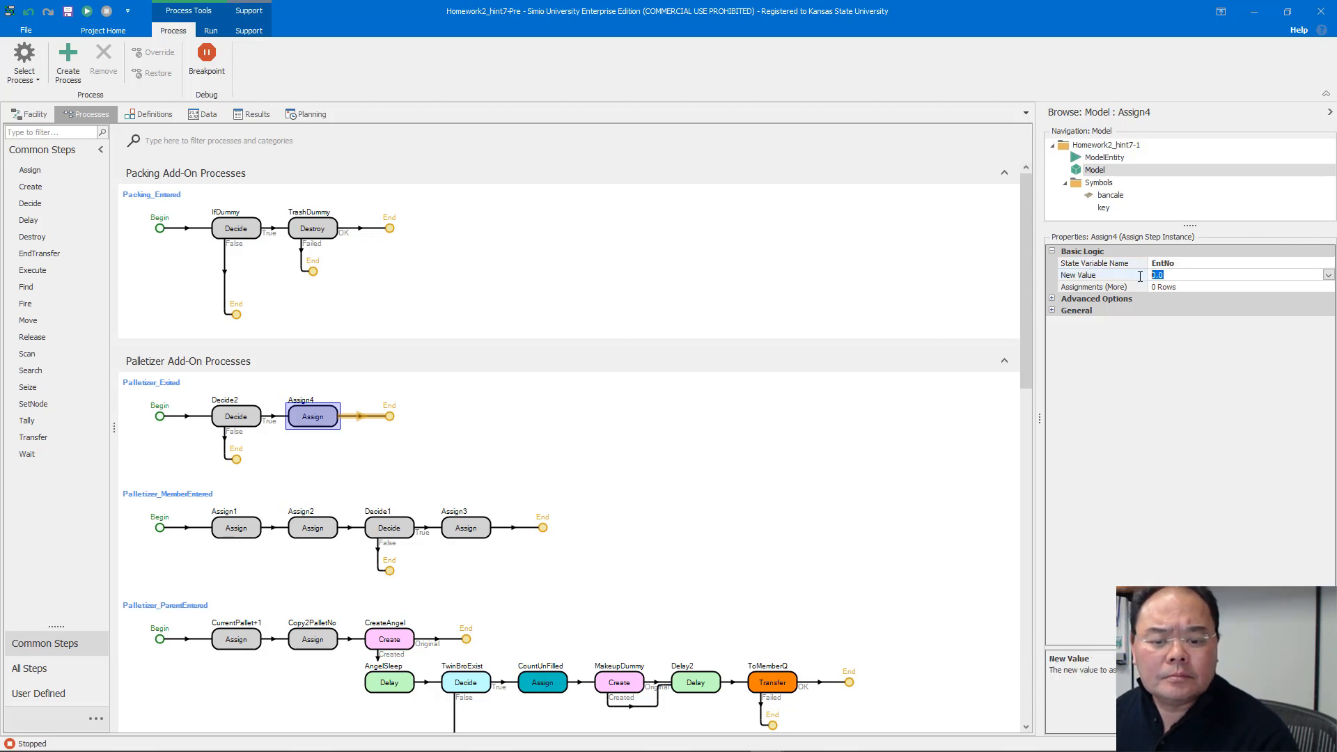
type("0")
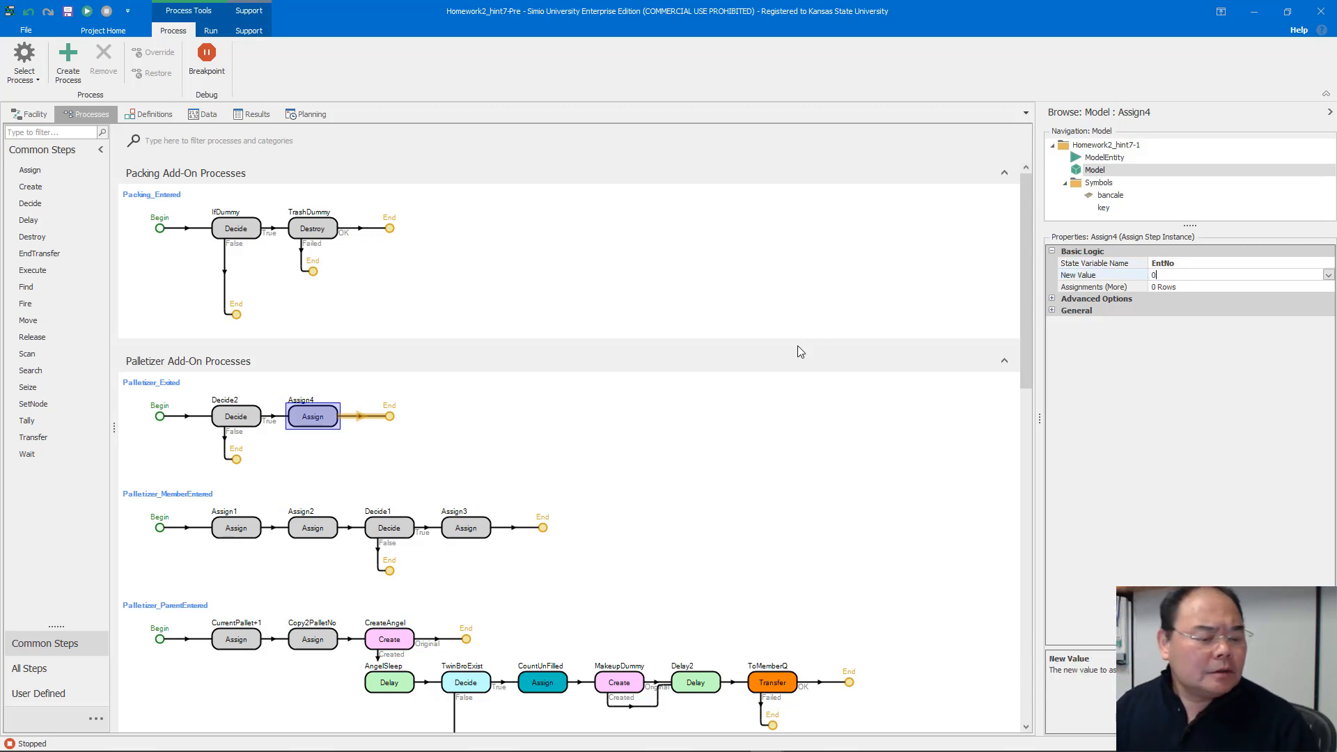
key("Return")
left_click(805, 397)
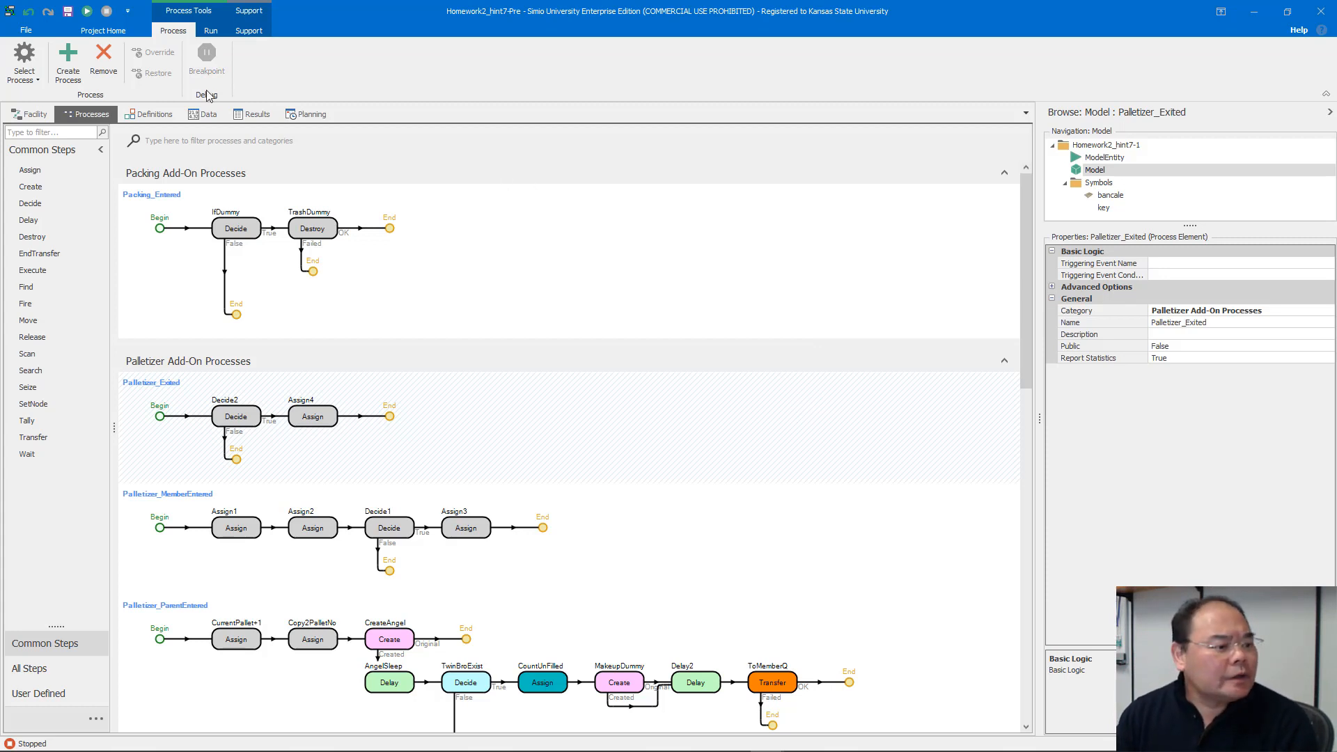
Step: In the facility view, delete the path running from UnloadPallet's member output node to Packing
left_click(26, 116)
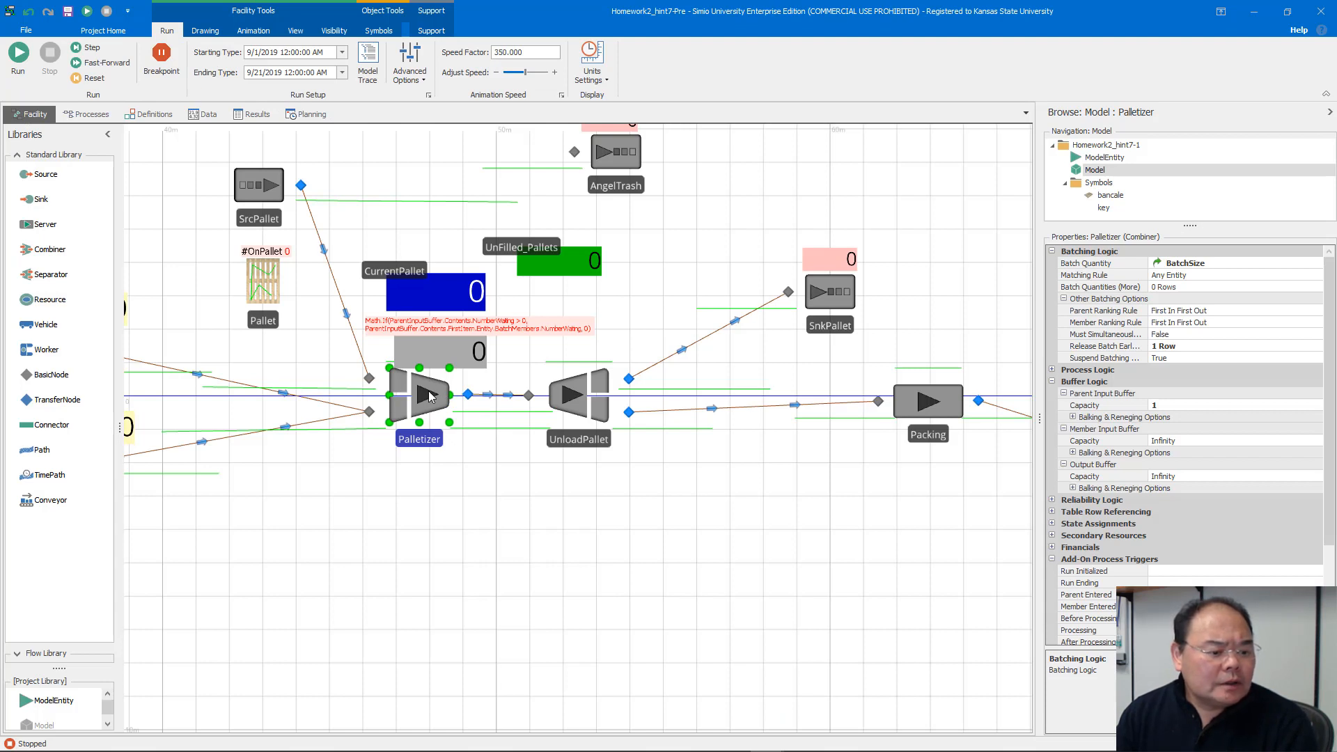
key("F2")
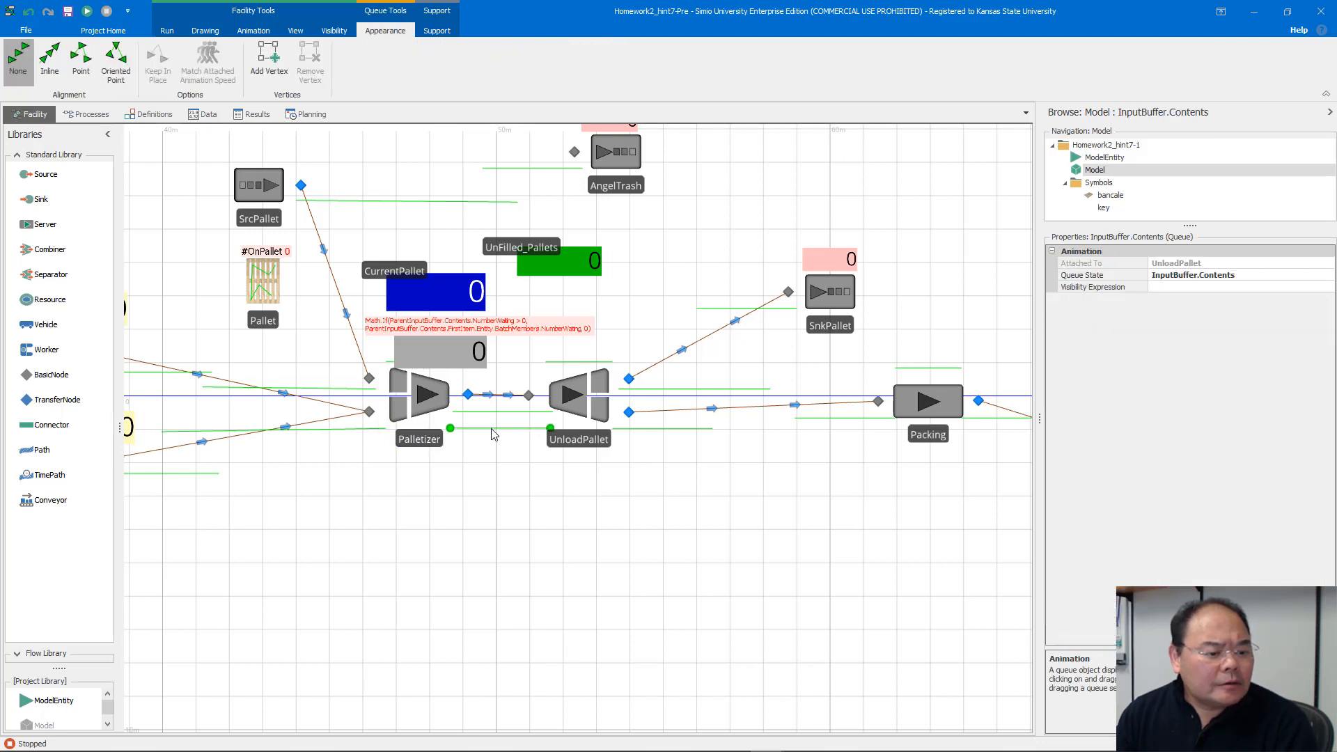
left_click(492, 428)
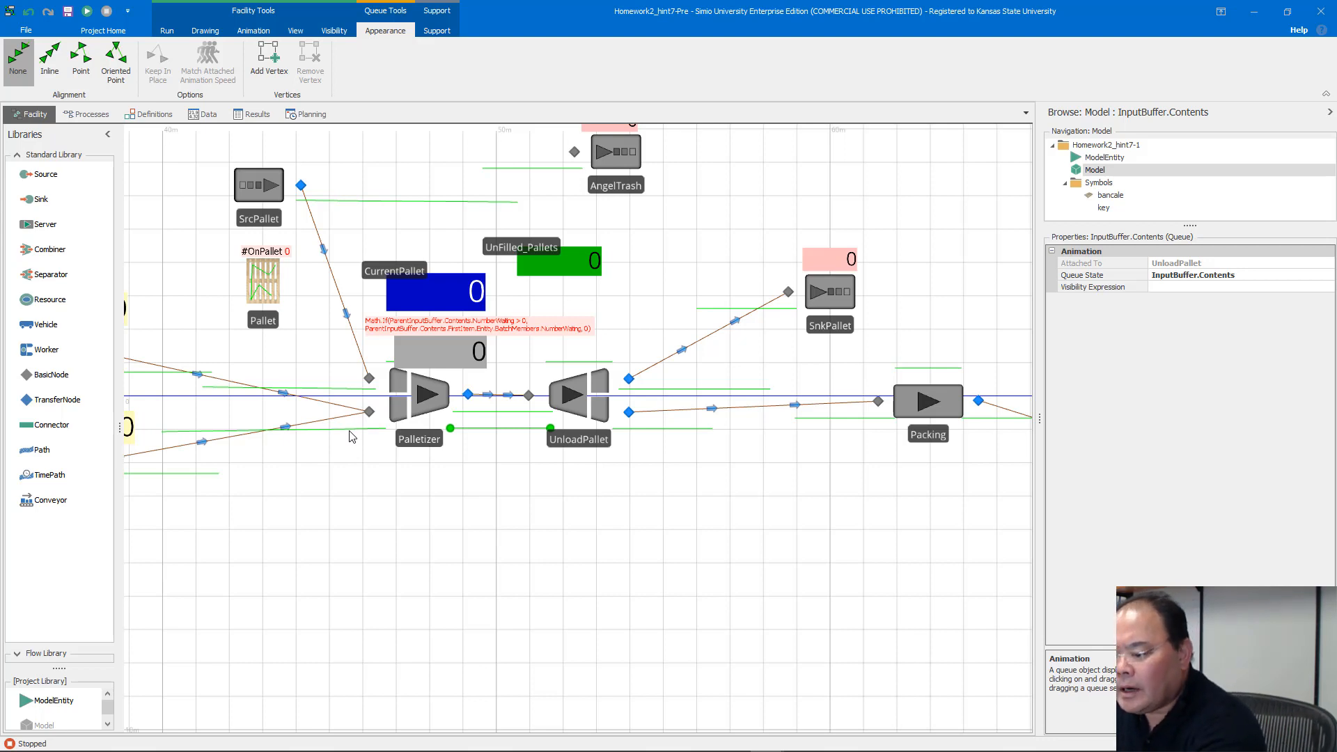
left_click(573, 396)
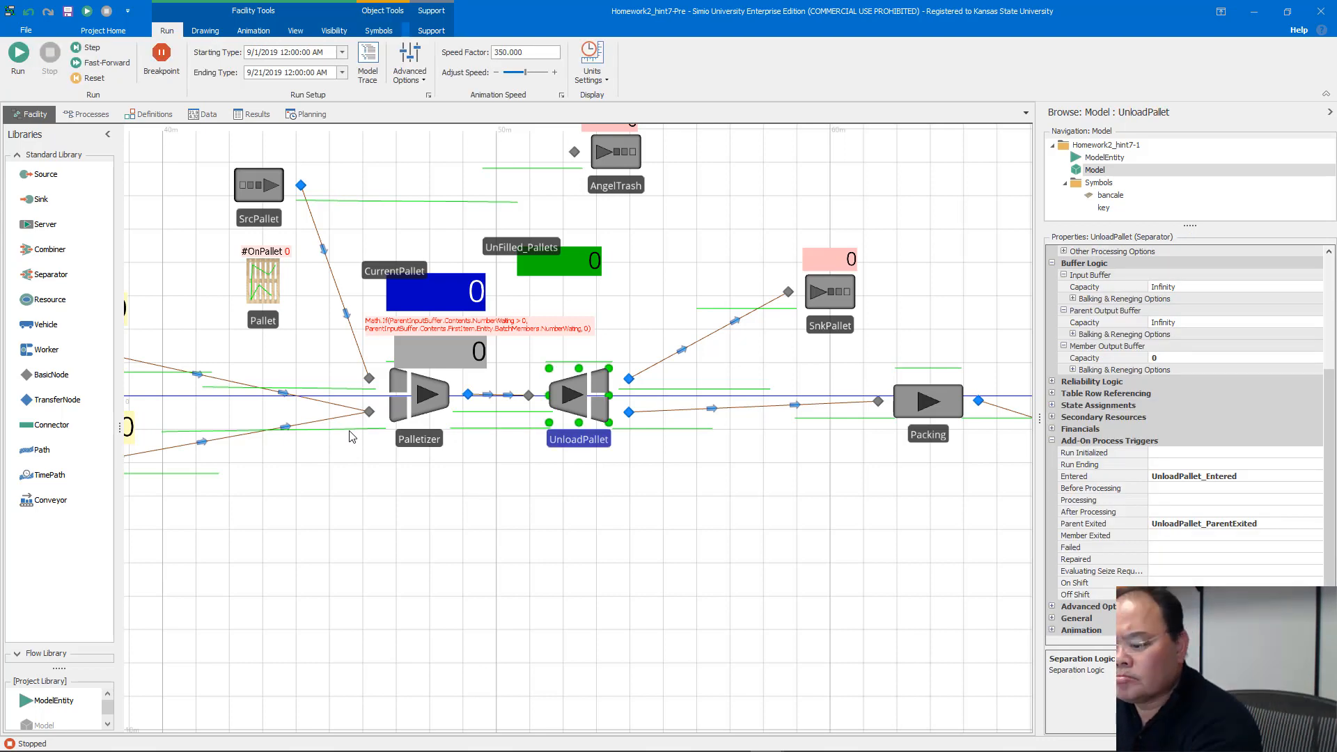
left_click_drag(709, 486, 490, 522)
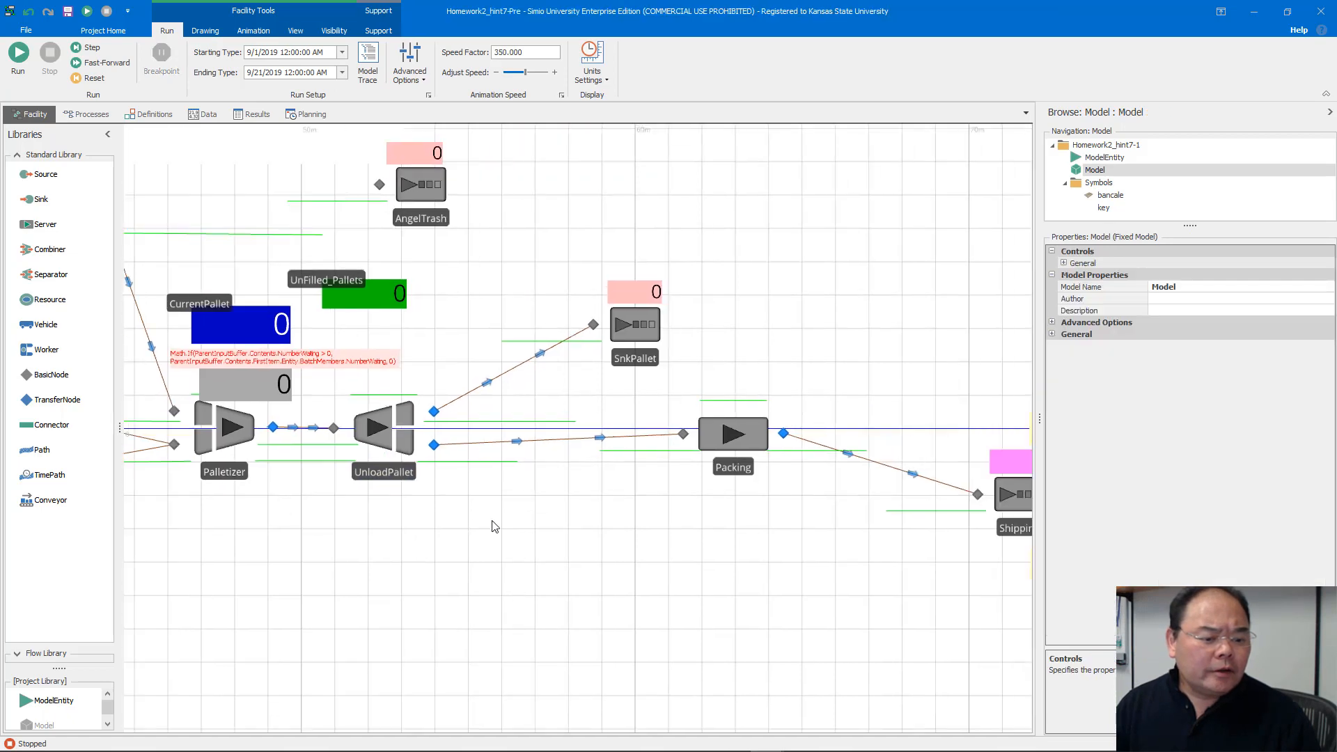
left_click(360, 431)
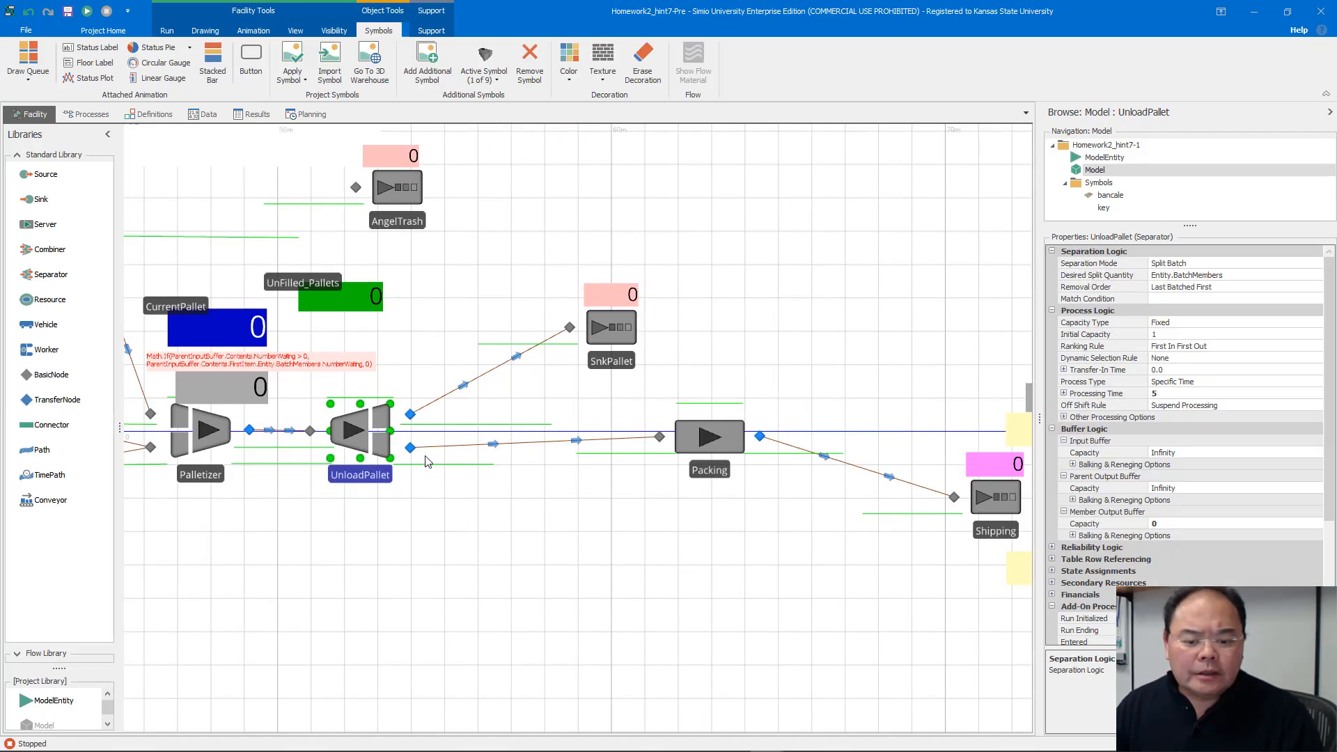
left_click(464, 446)
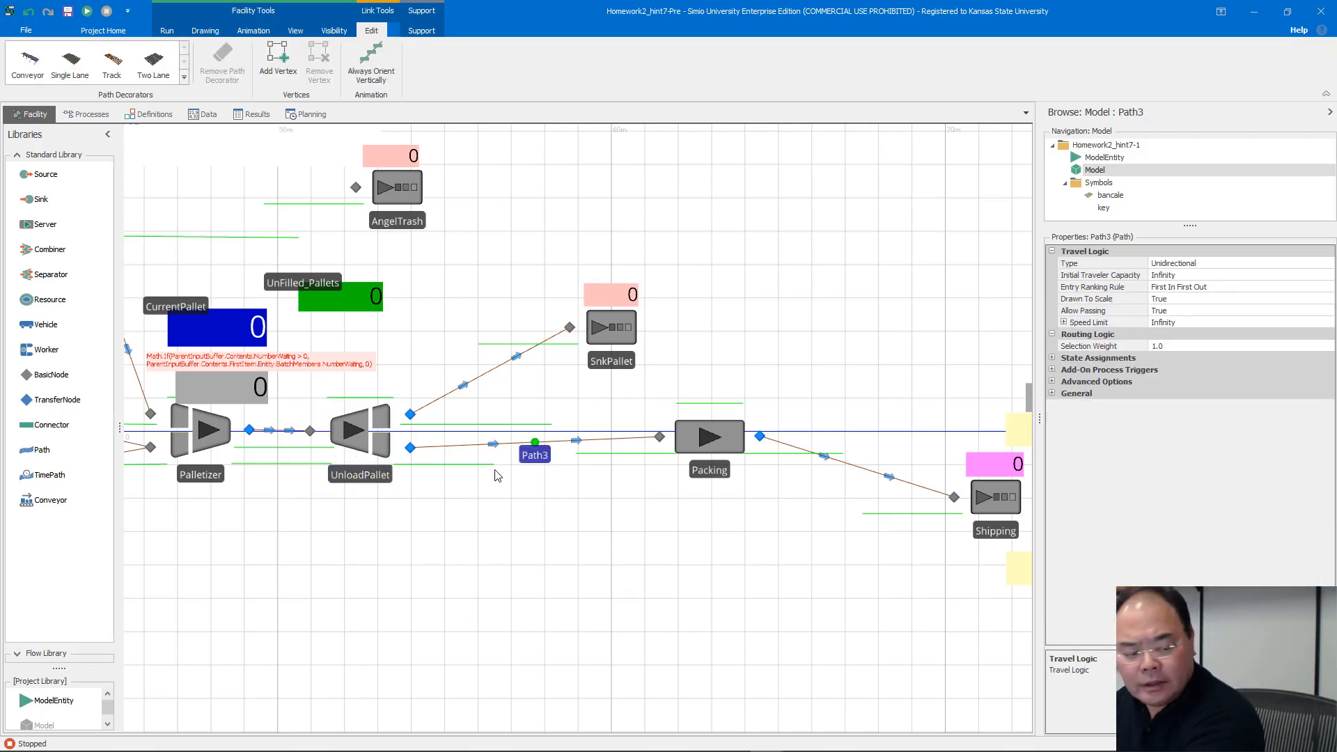
key("Delete")
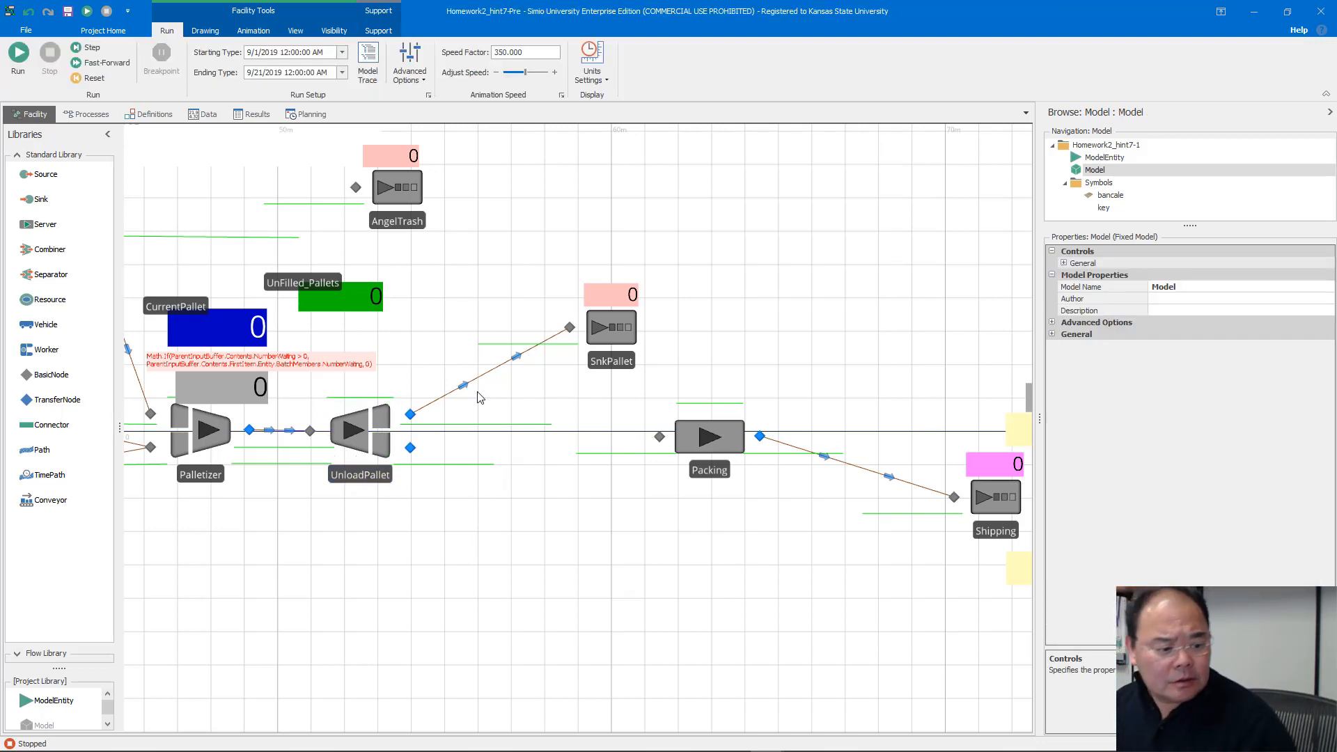
Step: Place a Server below UnloadPallet and Packing, linking it by paths from UnloadPallet's member output and on to Packing's input
left_click_drag(31, 232, 497, 574)
left_click(497, 573)
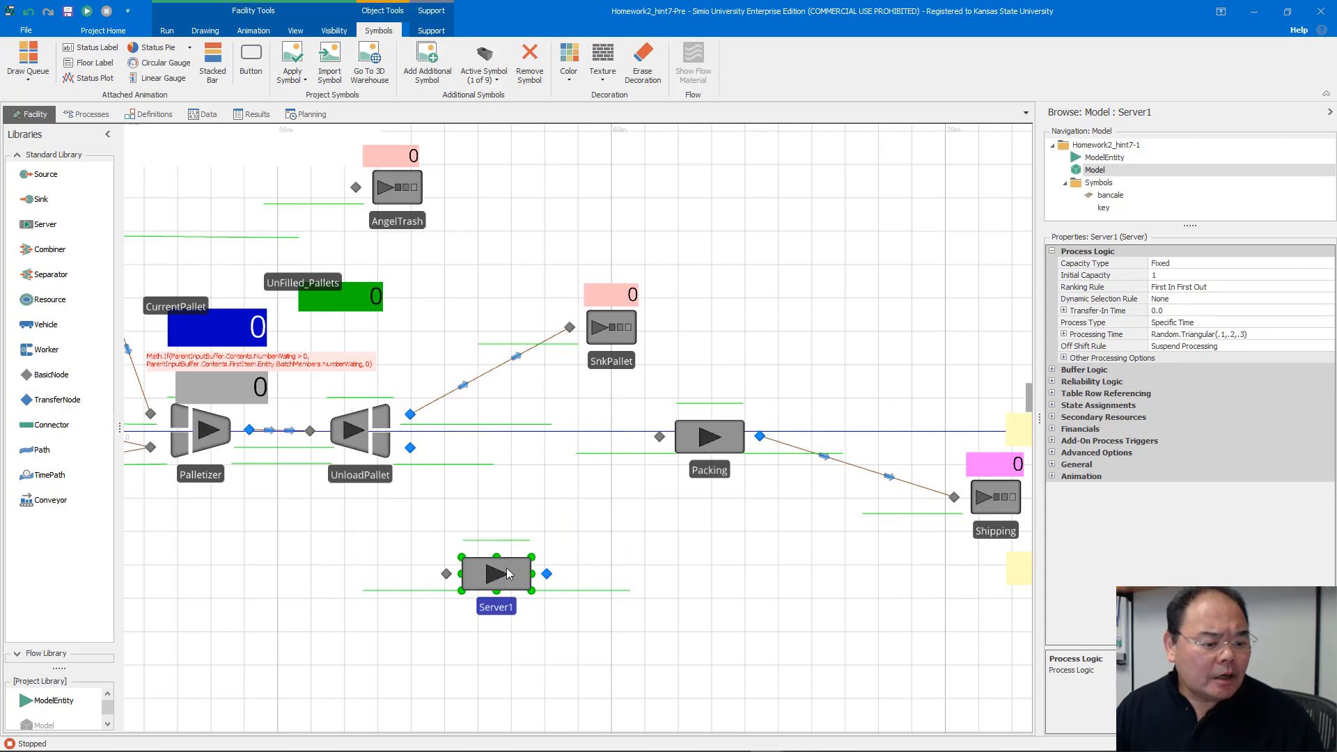
left_click(47, 452)
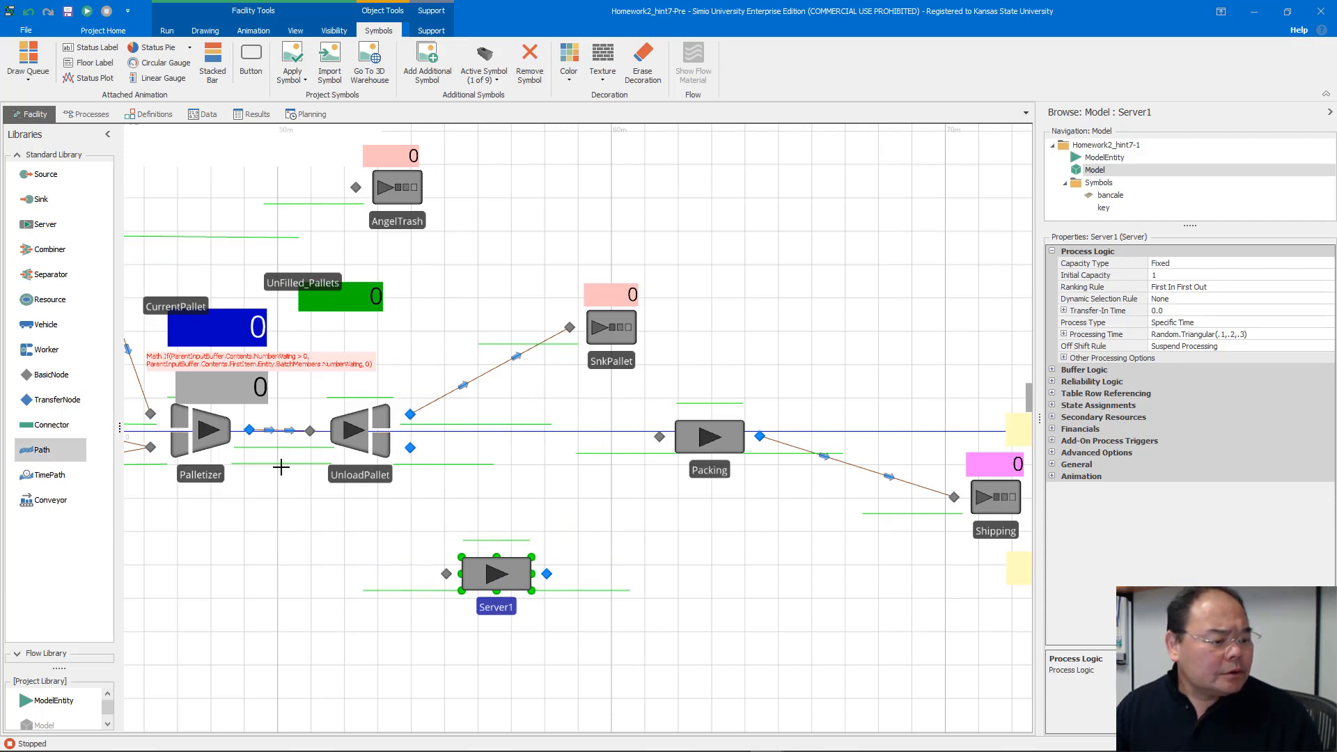
left_click(410, 448)
left_click(446, 573)
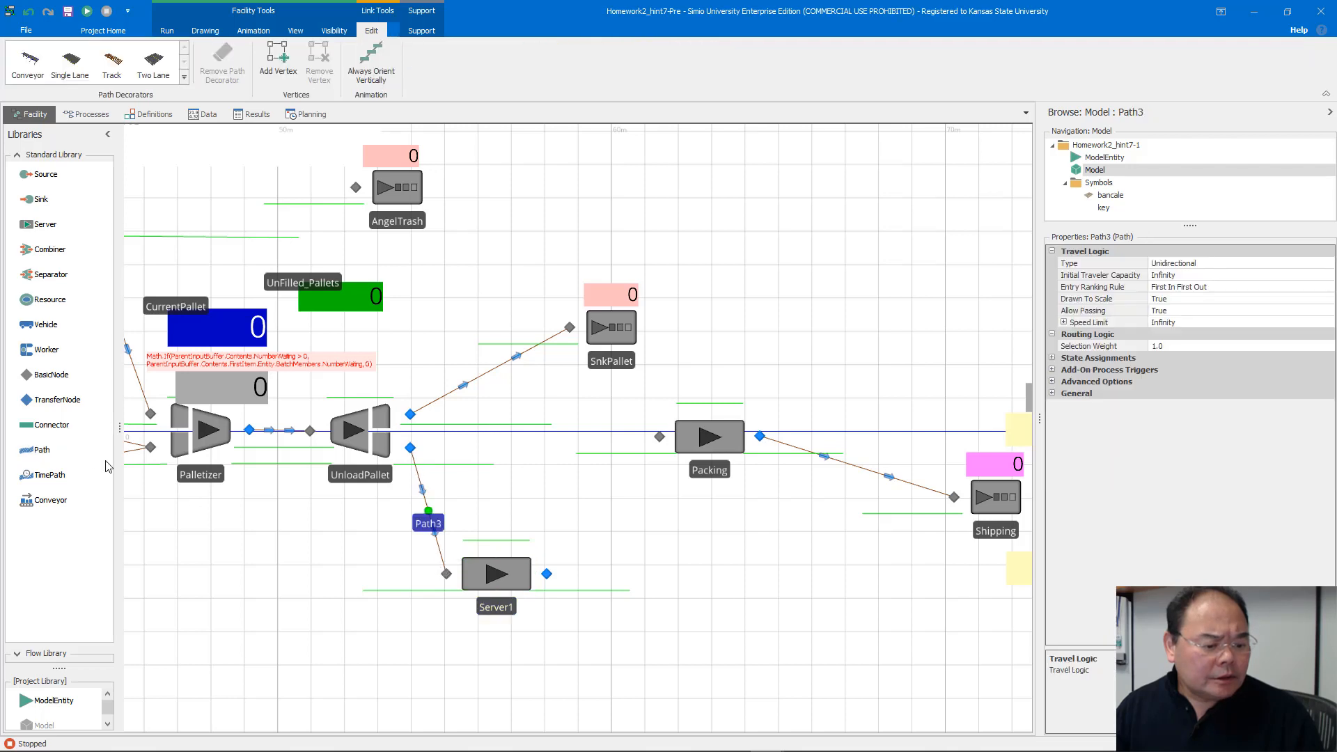
left_click(56, 453)
left_click(546, 574)
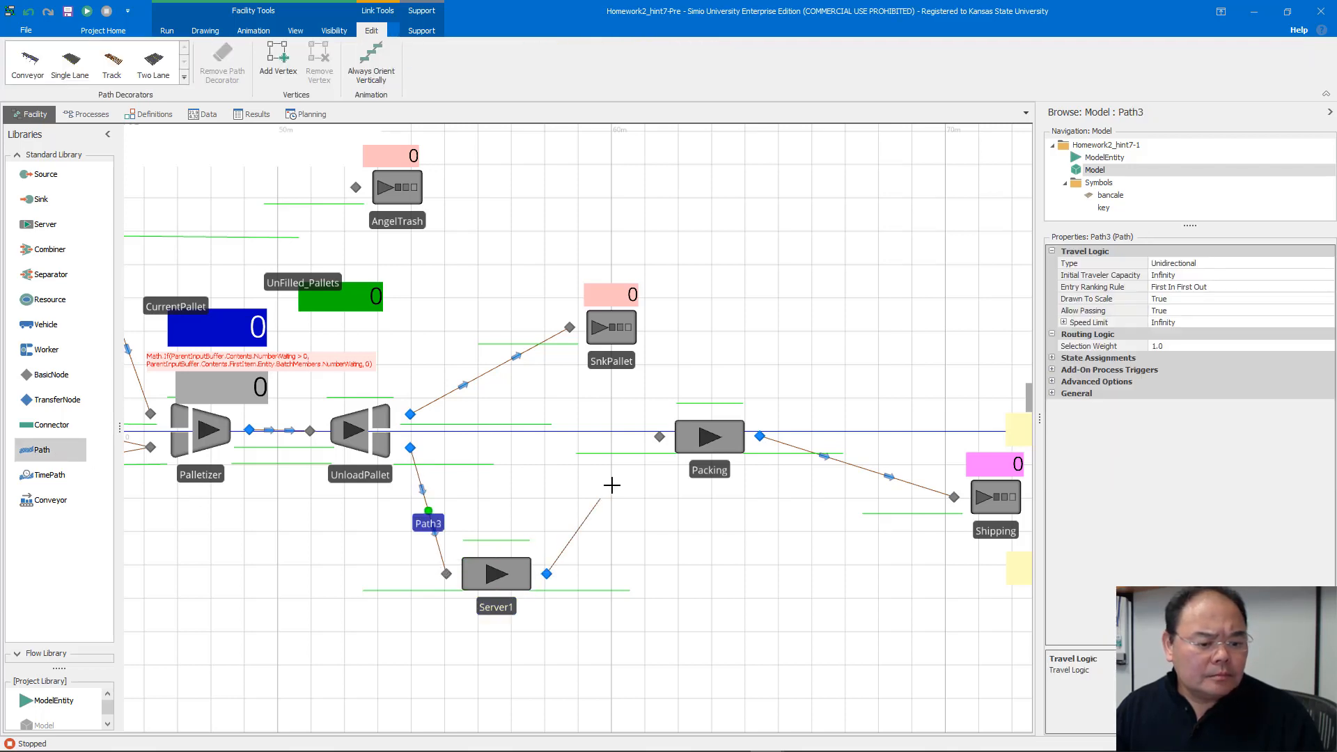
left_click(659, 436)
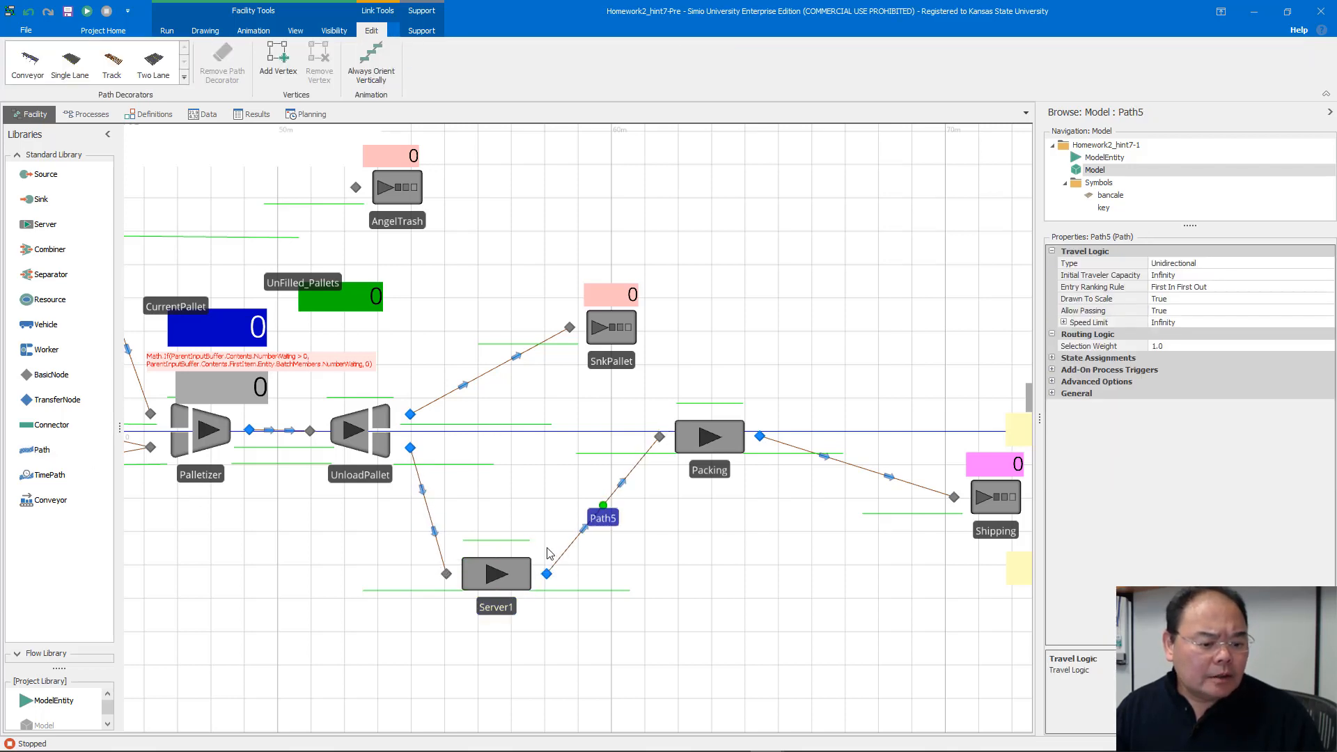
Step: Move the new server slightly closer to UnloadPallet and rename it SvrDummy
left_click_drag(518, 573, 500, 549)
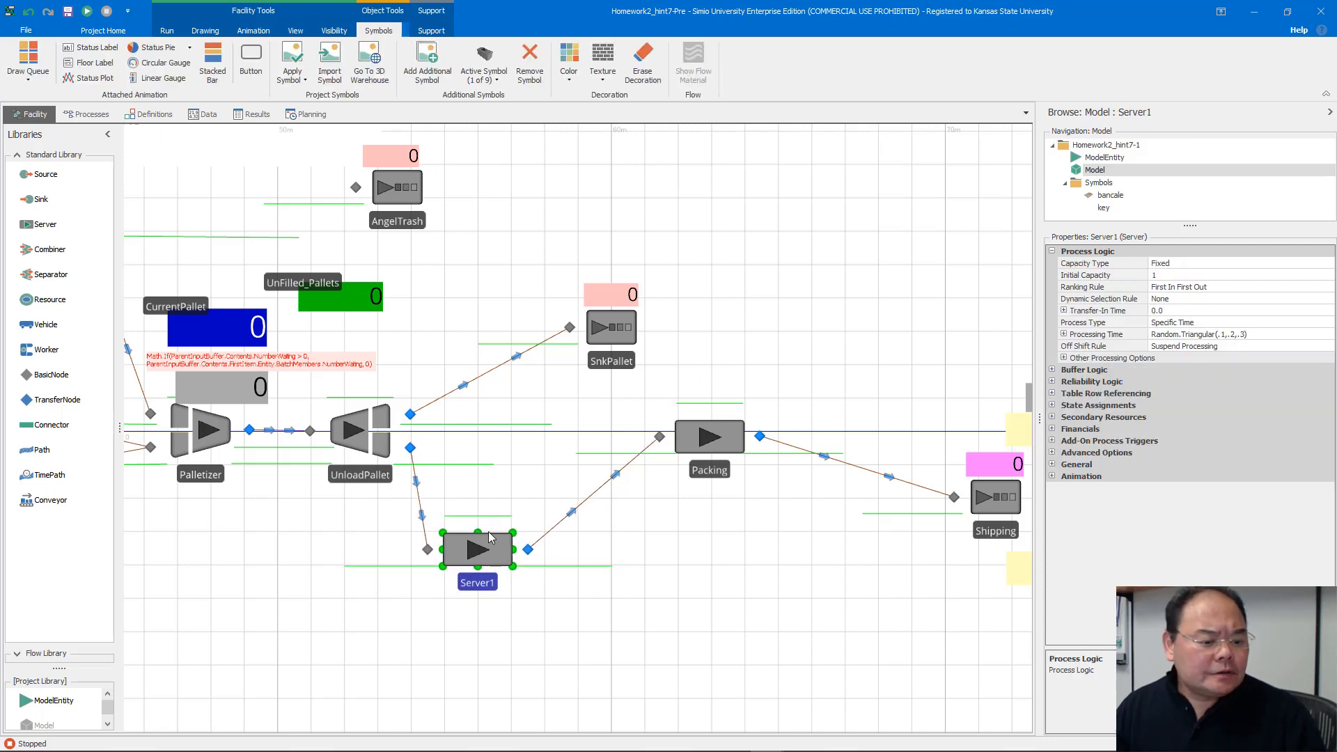
left_click(476, 585)
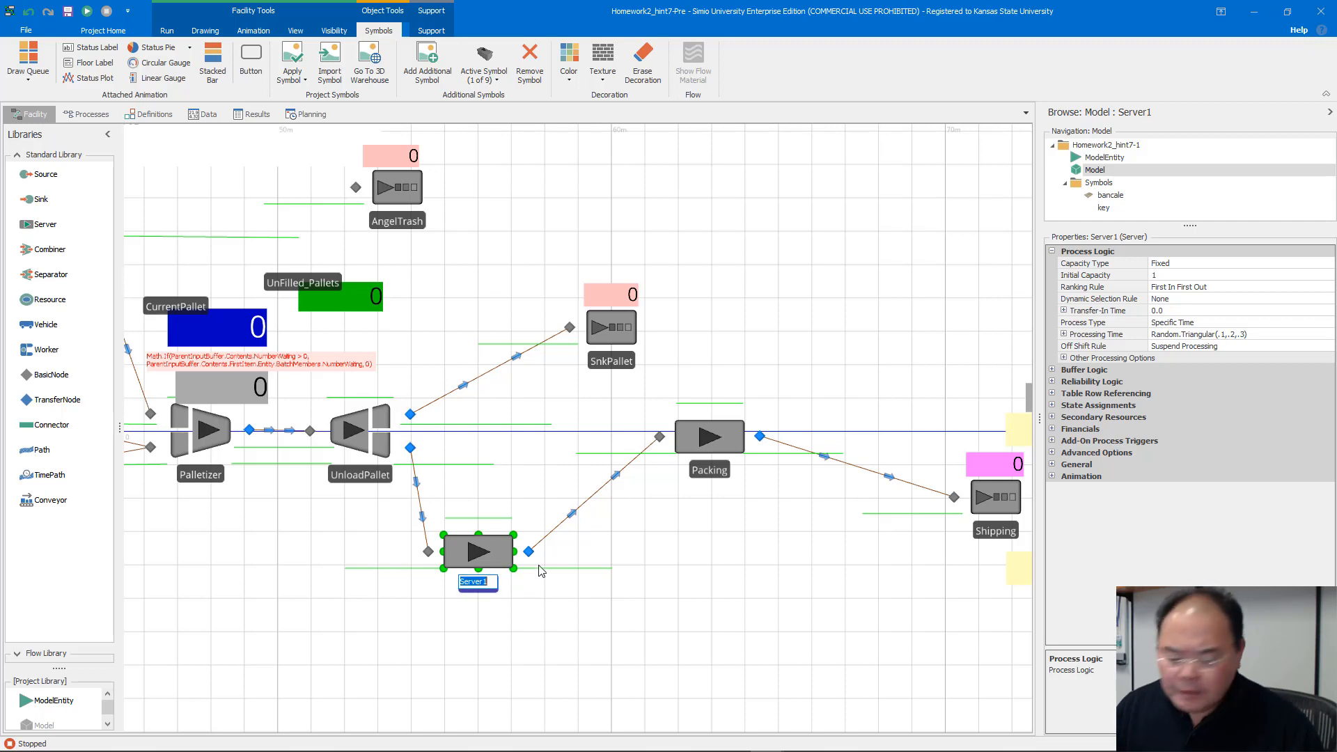
type("Svr")
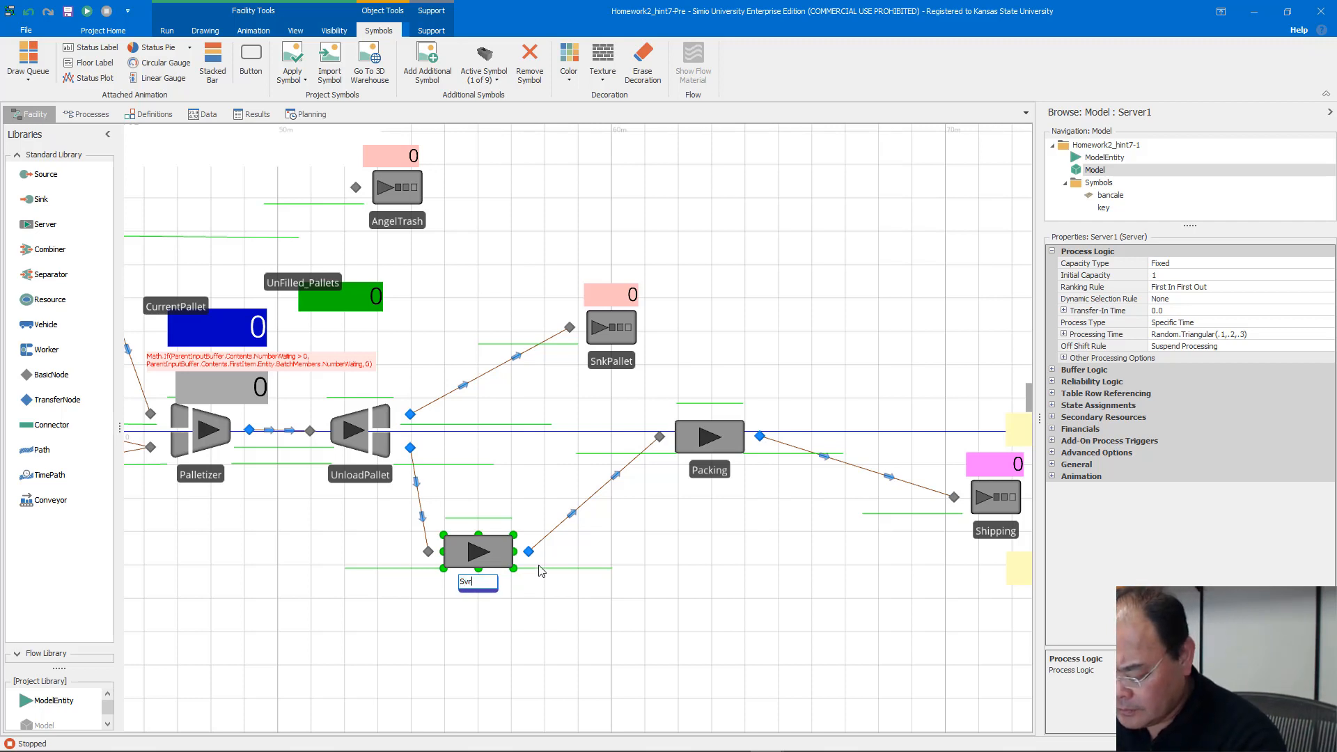
type("Dummy")
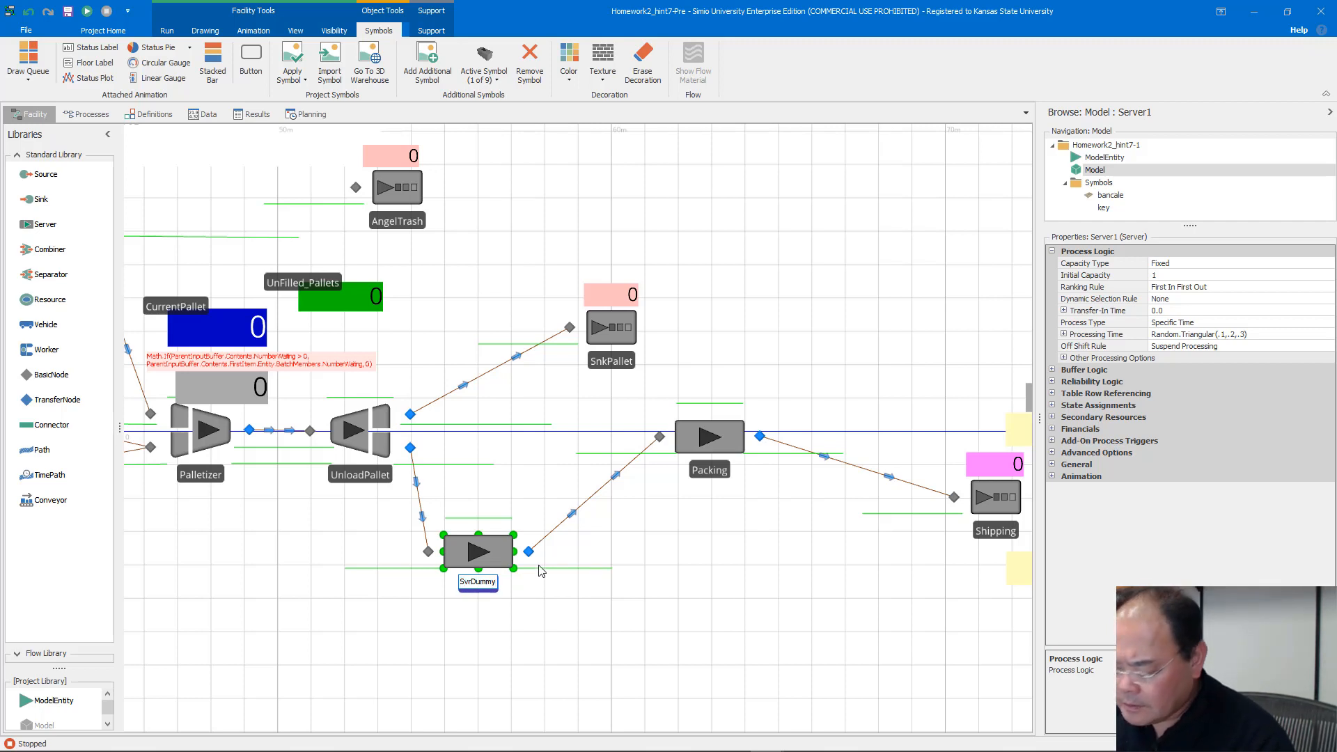
key("Return")
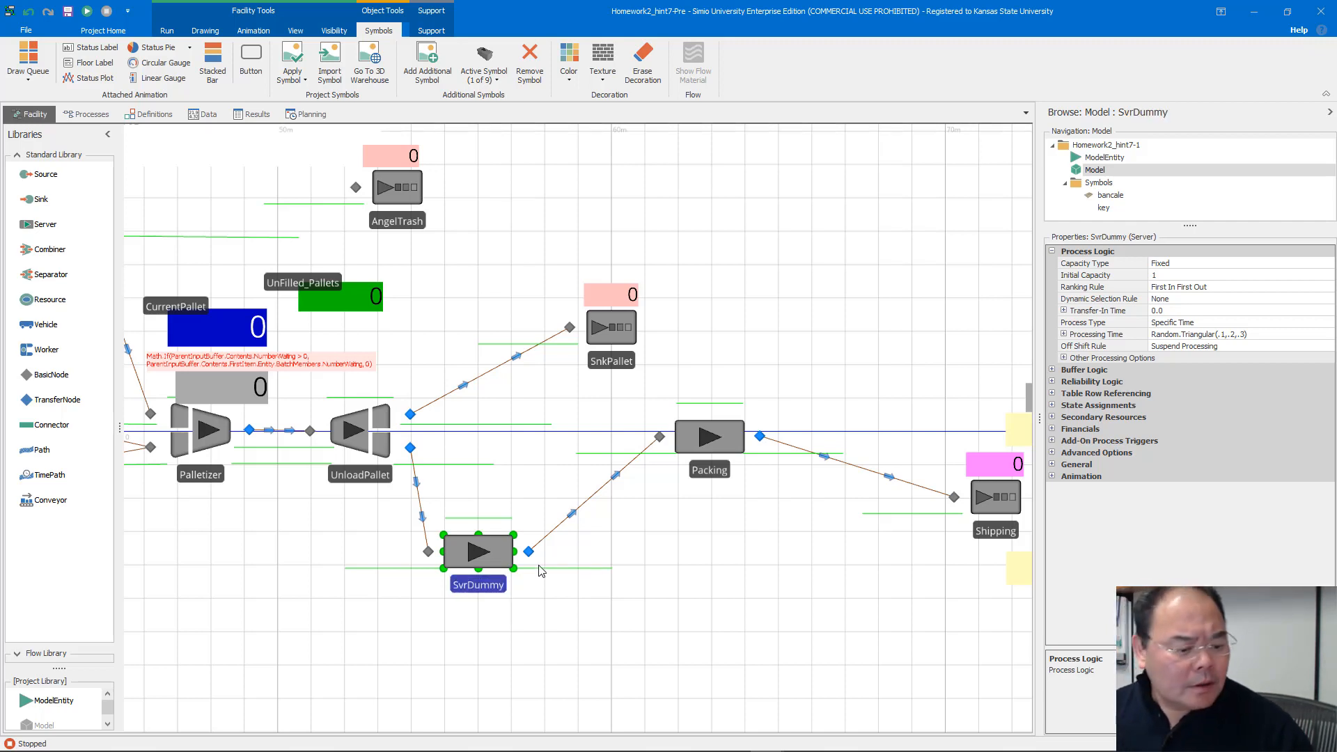
Step: Set the Ranking Rule of SvrDummy to Largest Value First
left_click(1234, 289)
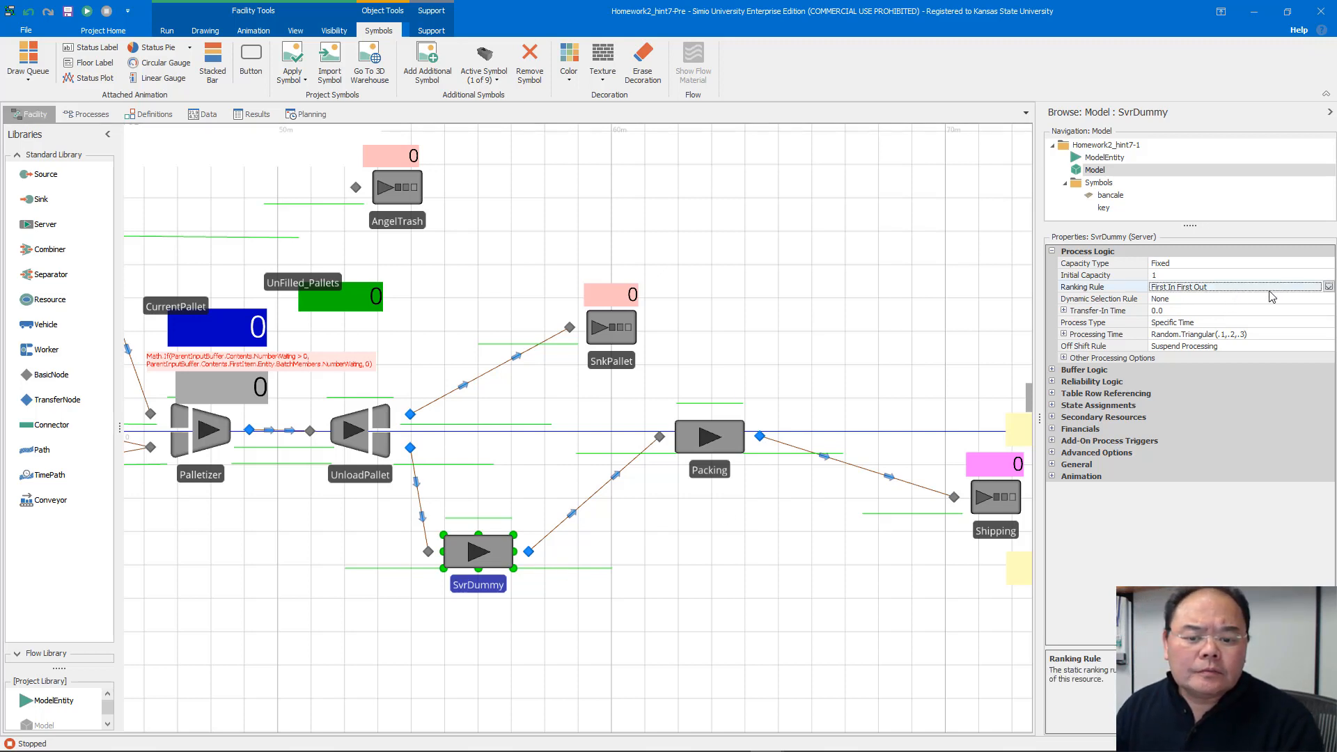
left_click(1325, 290)
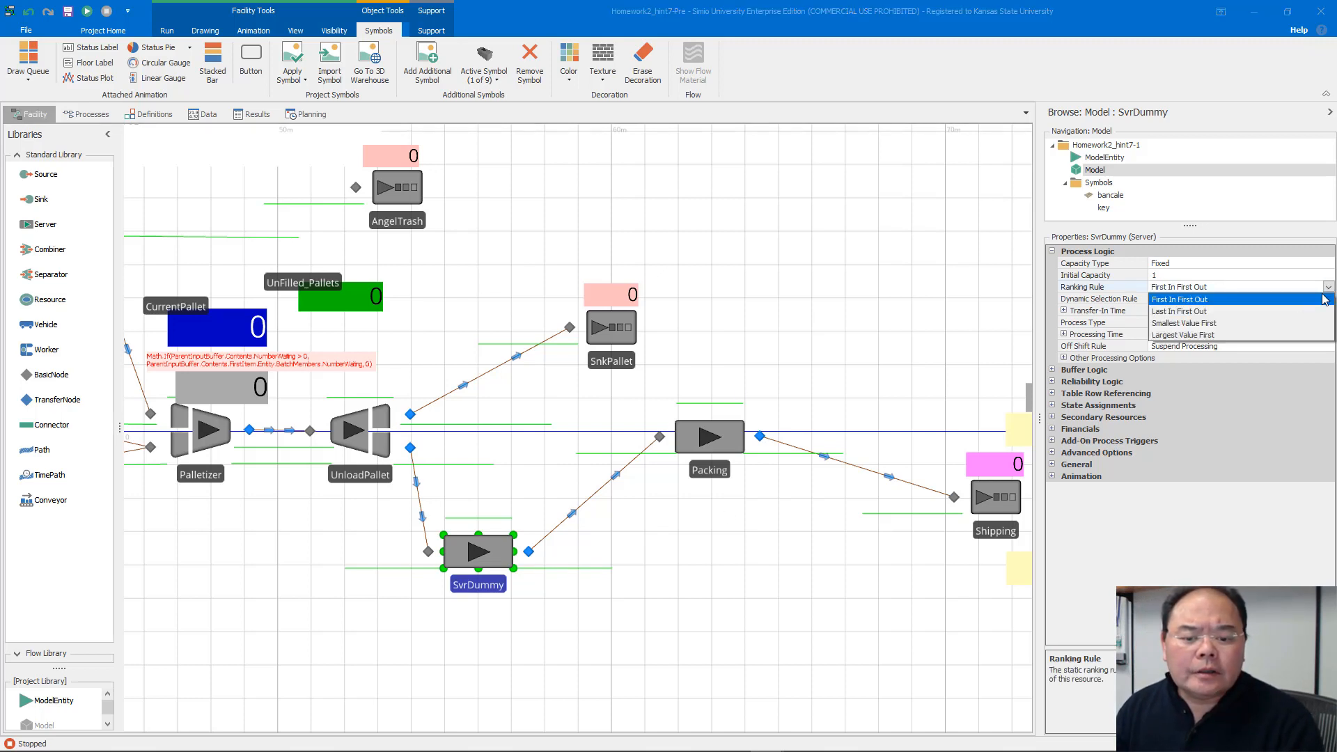
left_click(1199, 336)
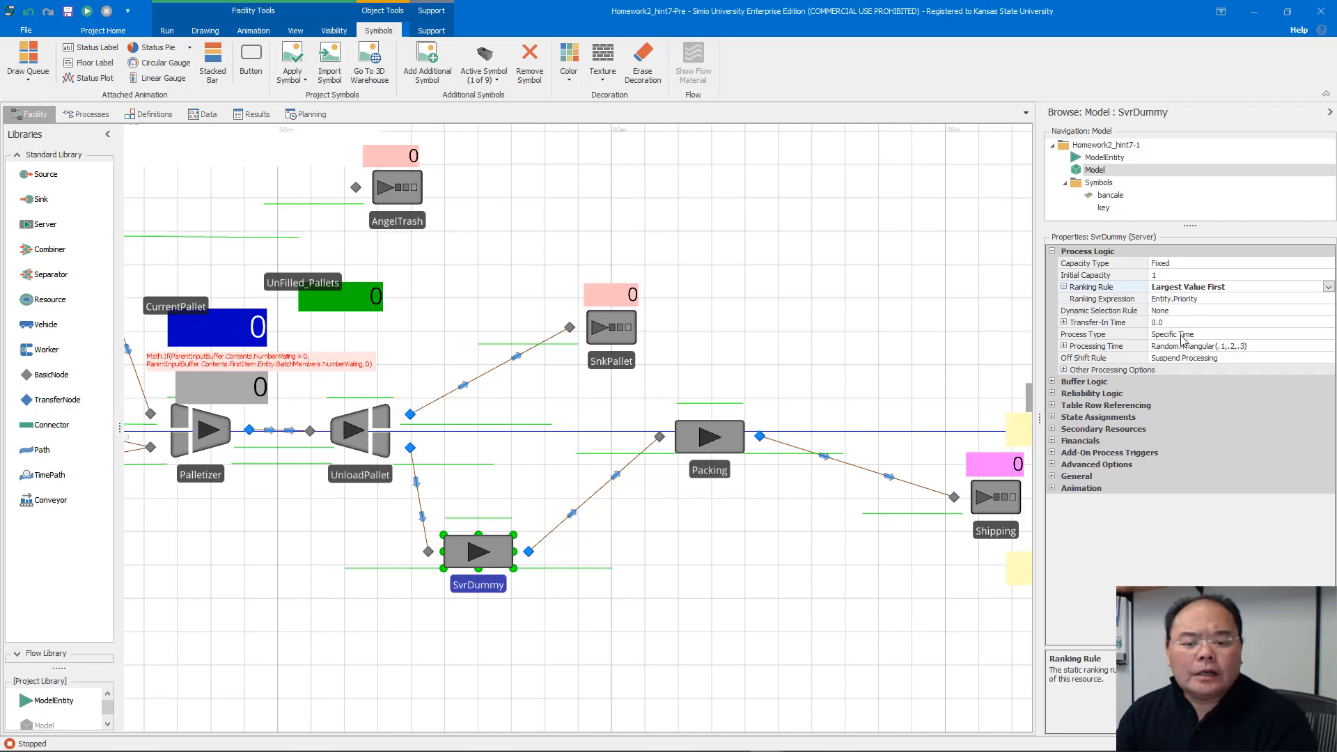
Step: Set the Ranking Expression of SvrDummy to Entity.EntSerial
left_click(1234, 301)
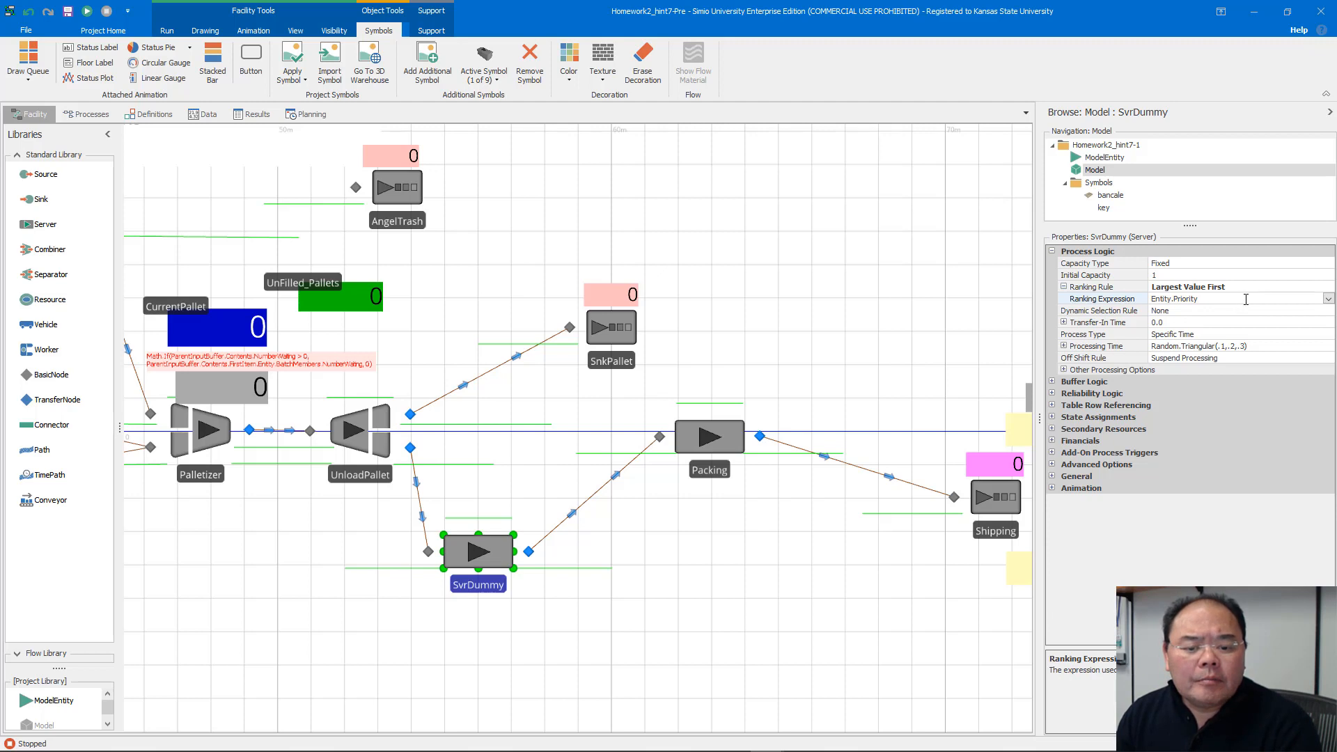
left_click(1328, 298)
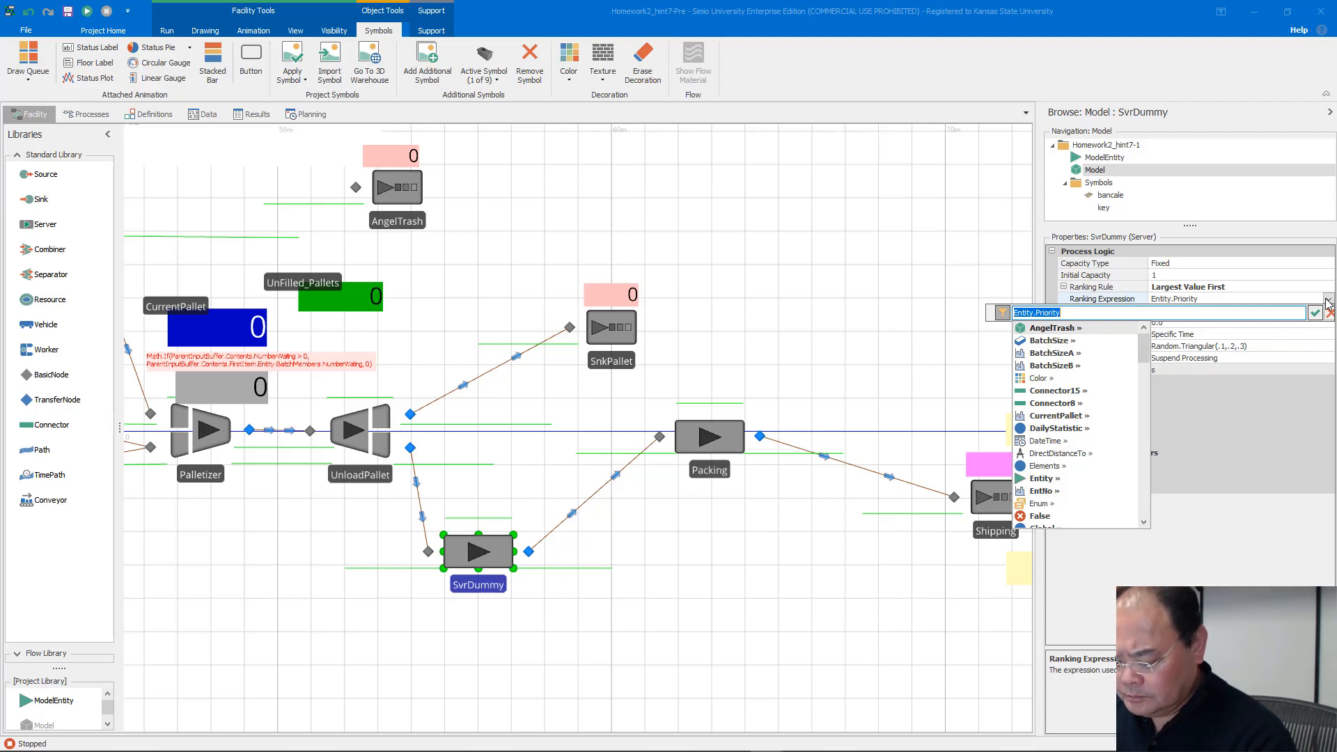
type("Enti")
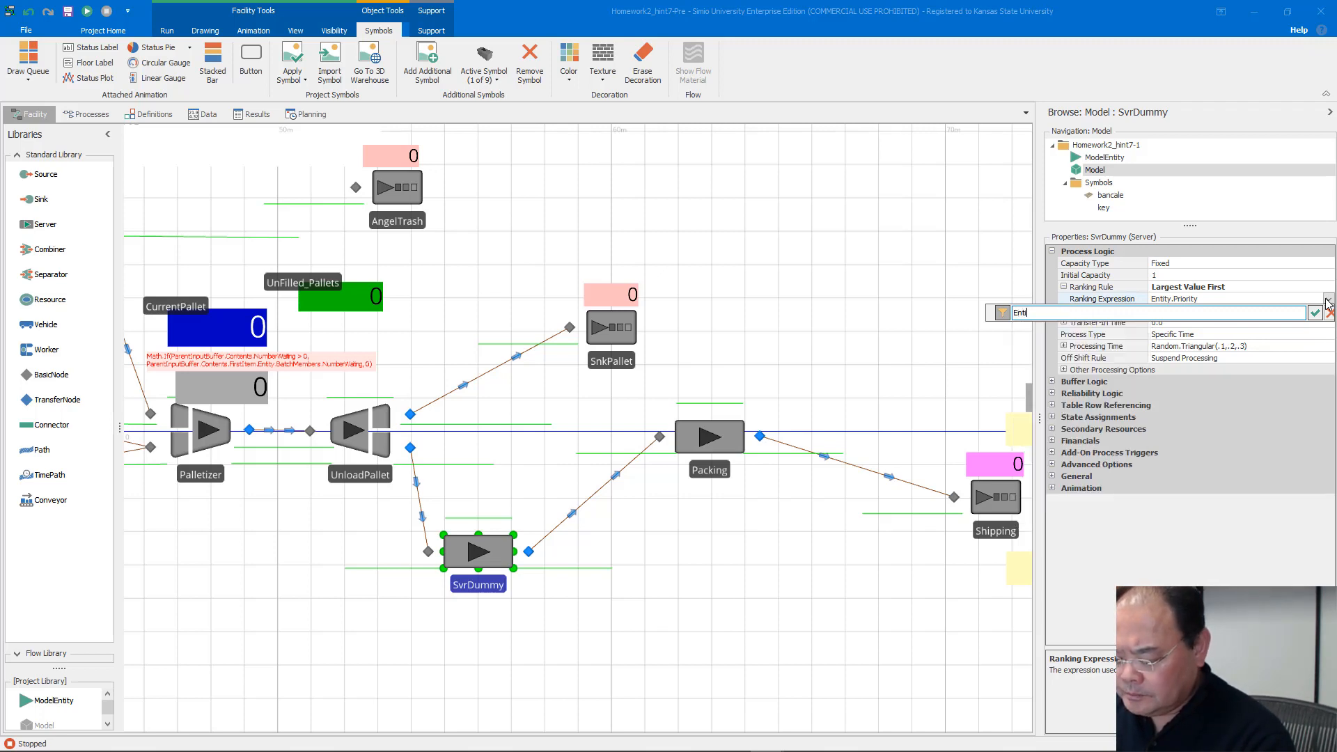
type("ty")
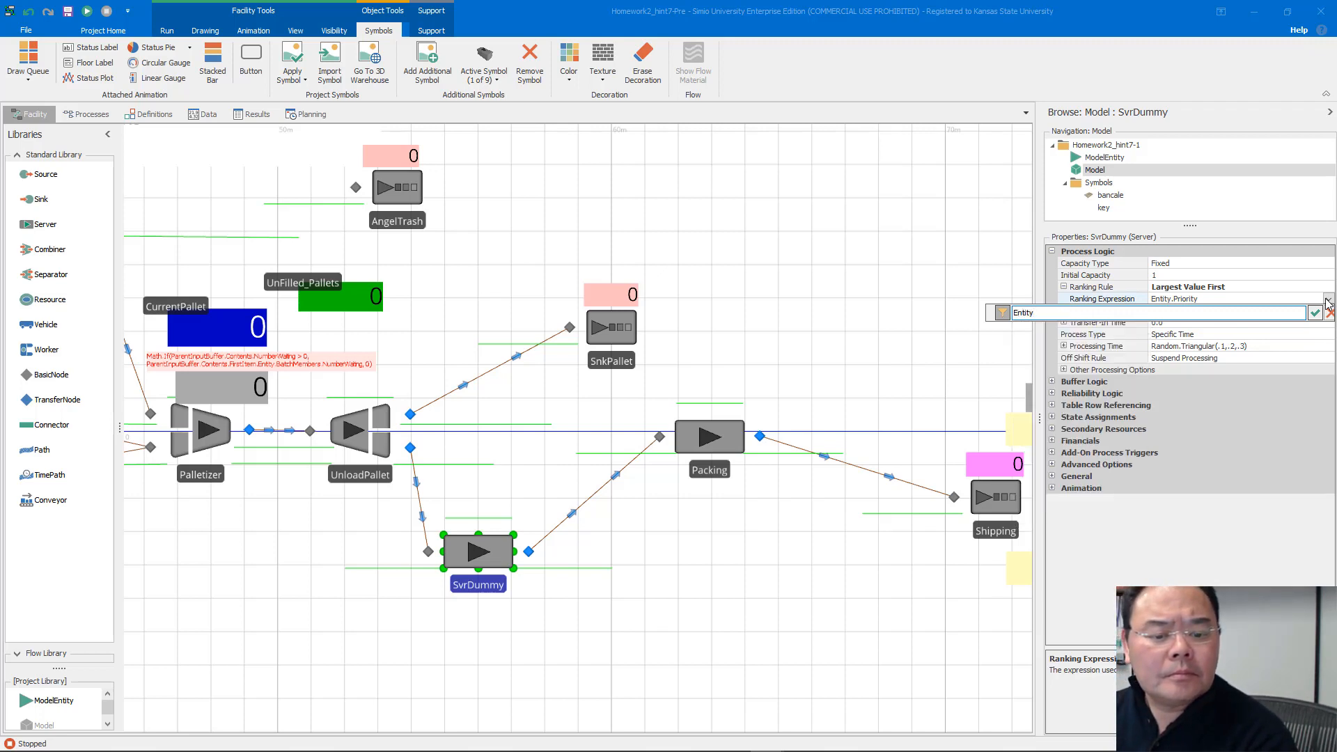
type(".")
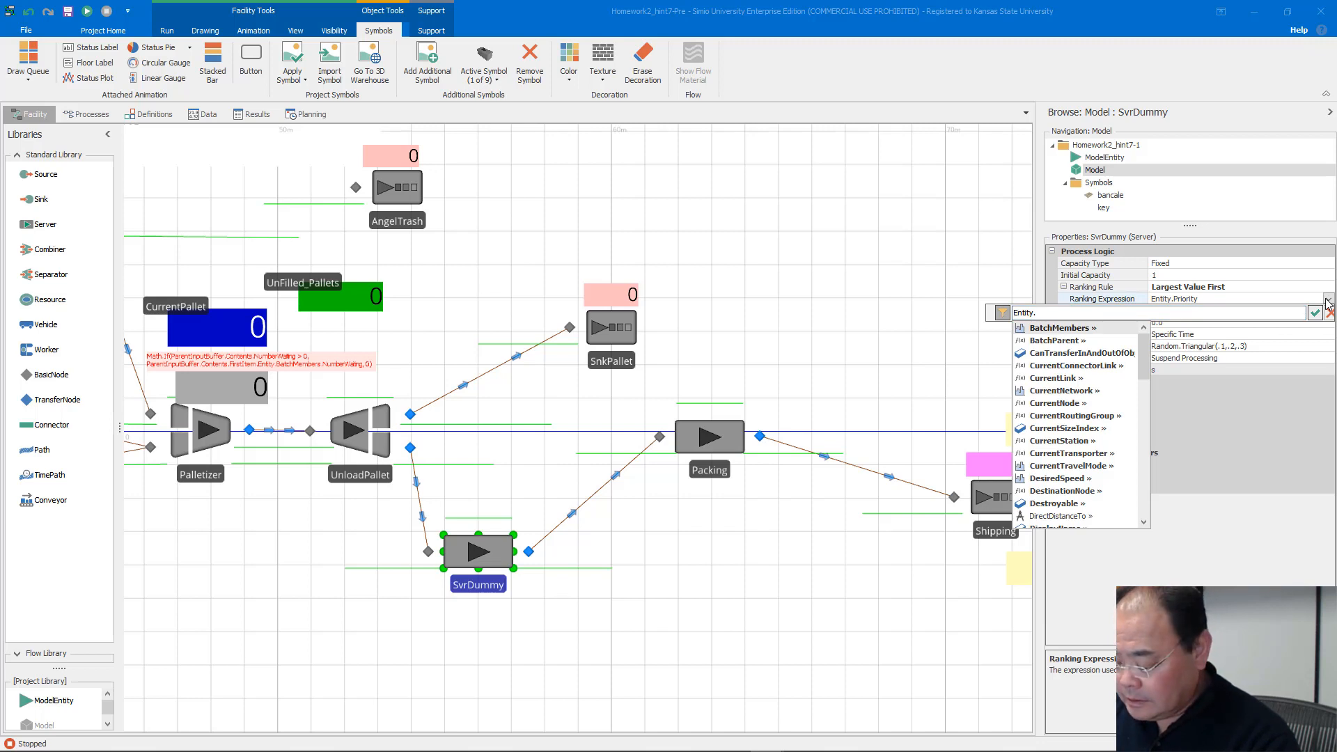
type("EntSerial")
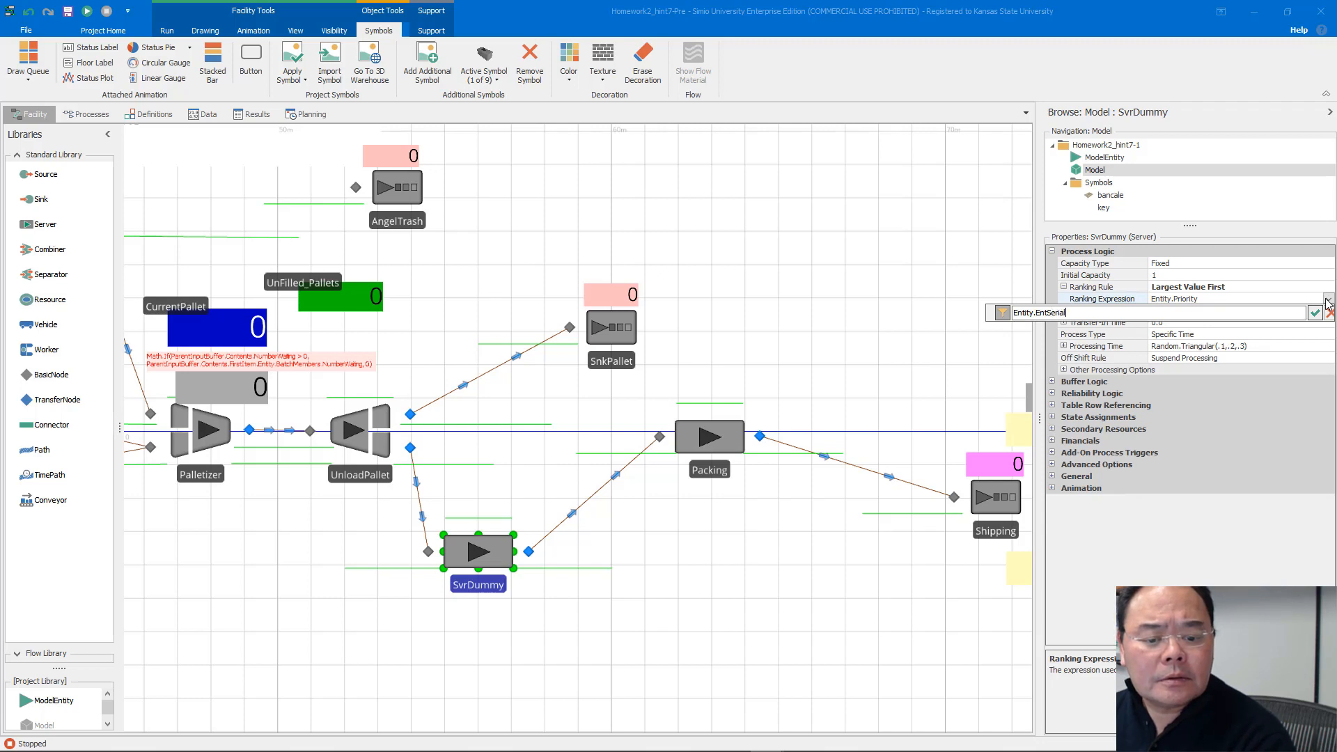
key("Return")
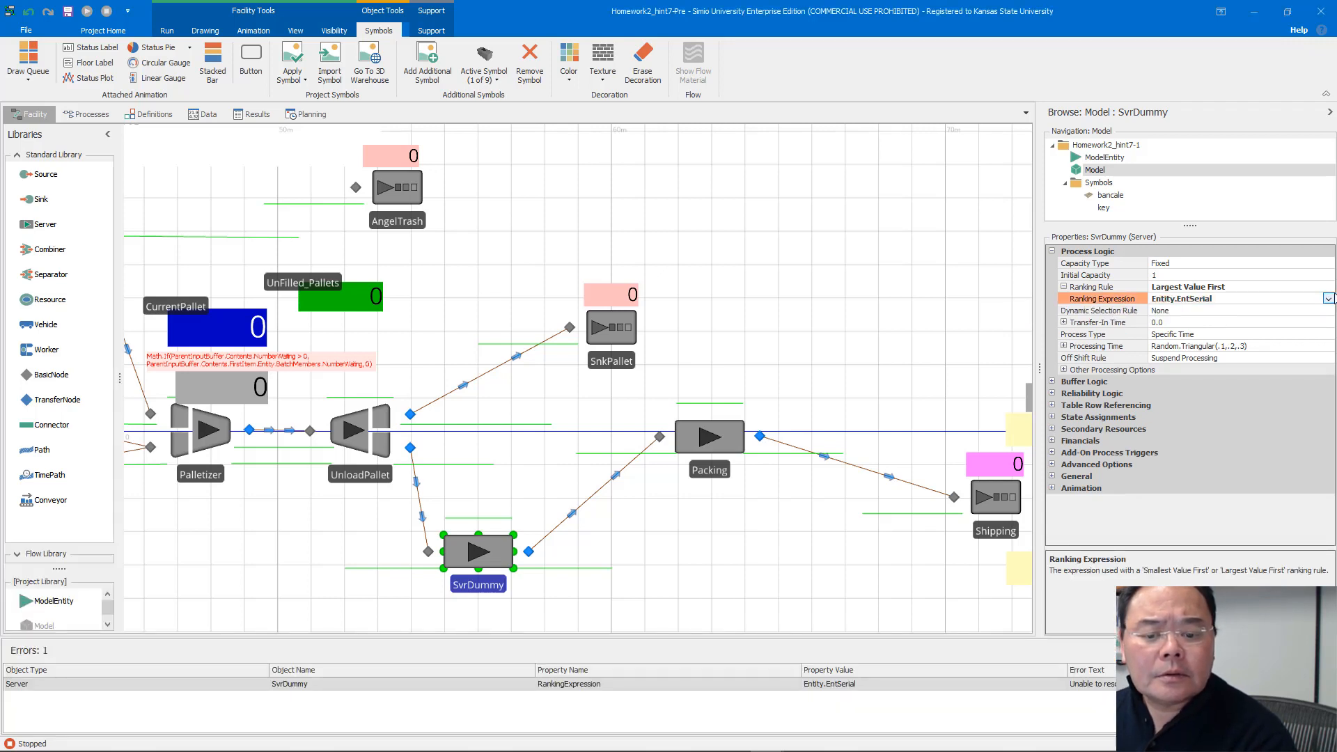
Step: Correct the Ranking Expression of SvrDummy to ModelEntity.EntSerial
left_click(1328, 298)
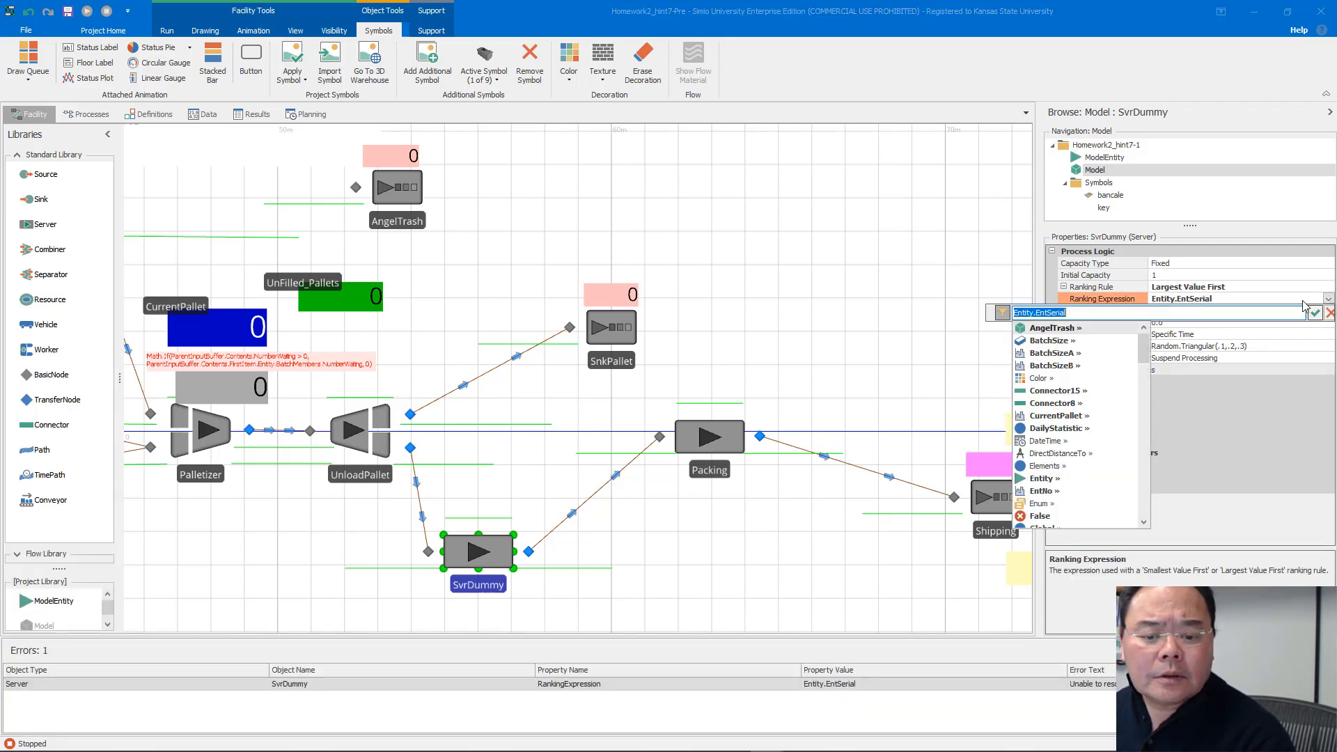
left_click(1016, 313)
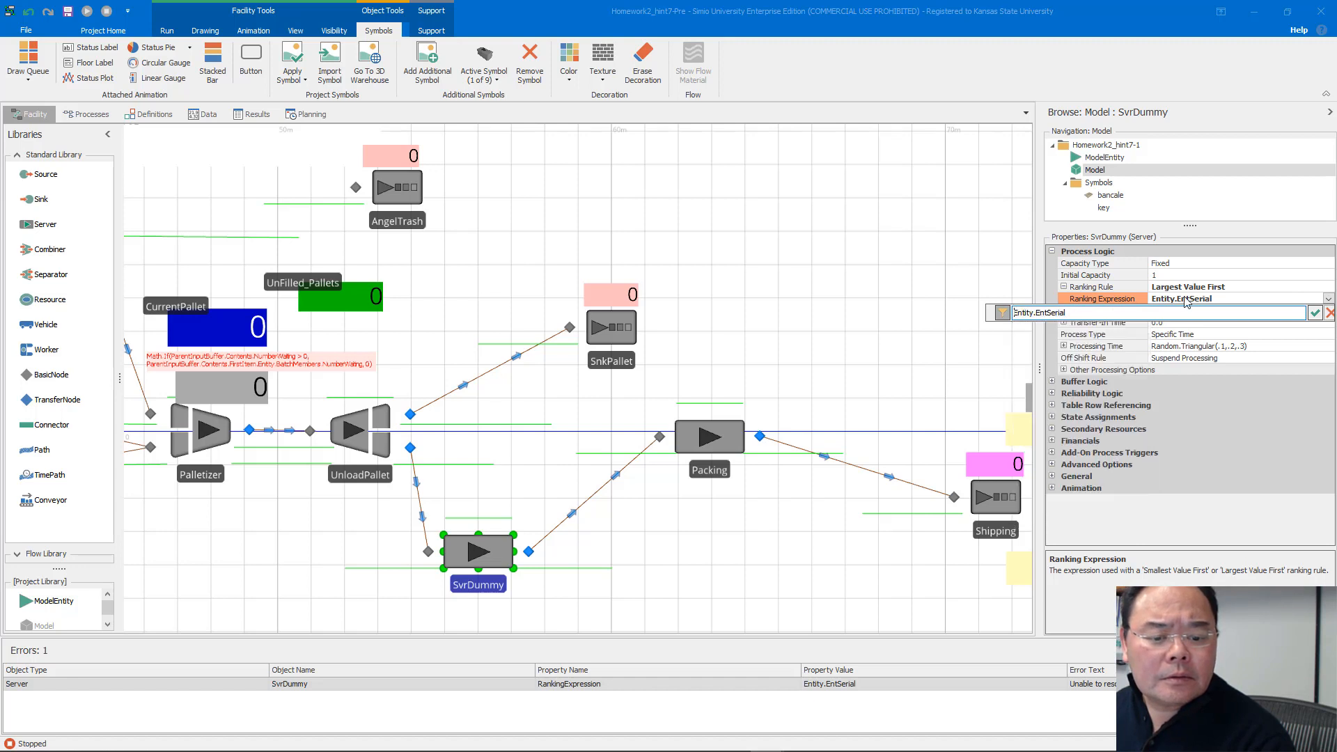
type("Model")
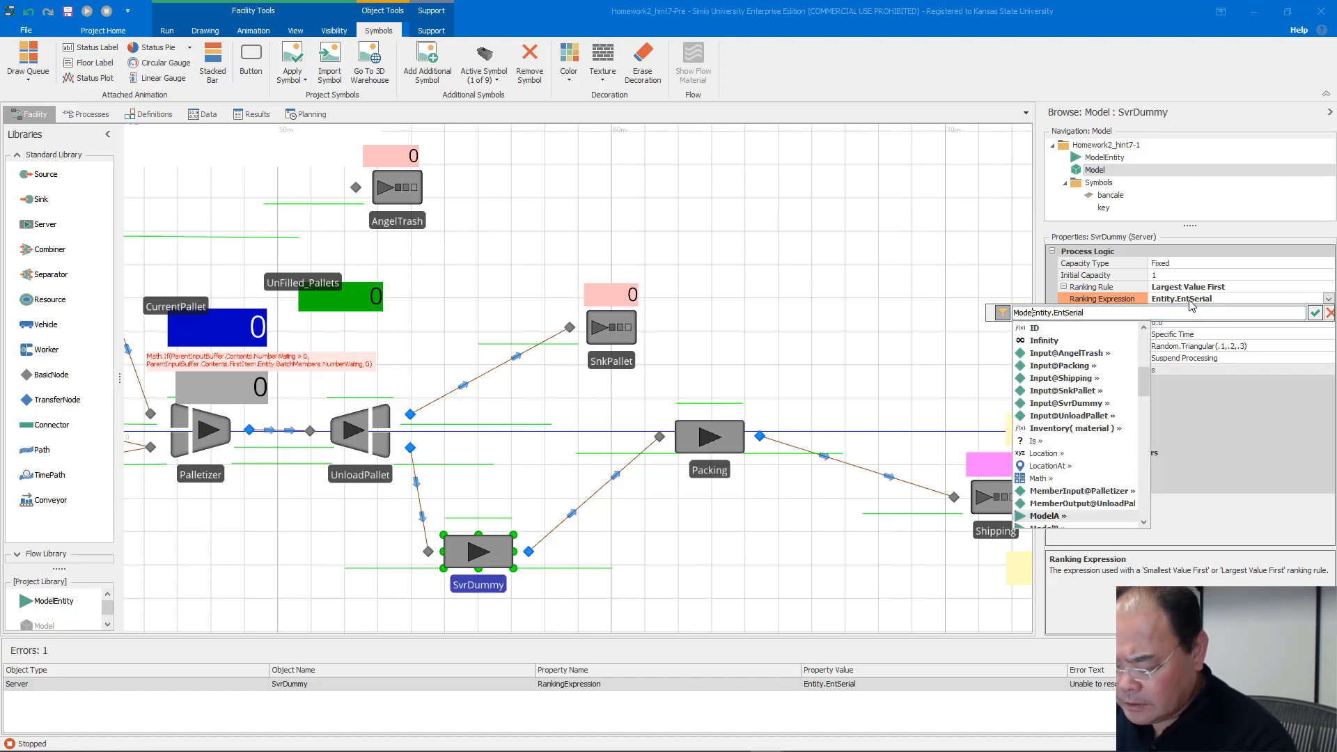
type("A")
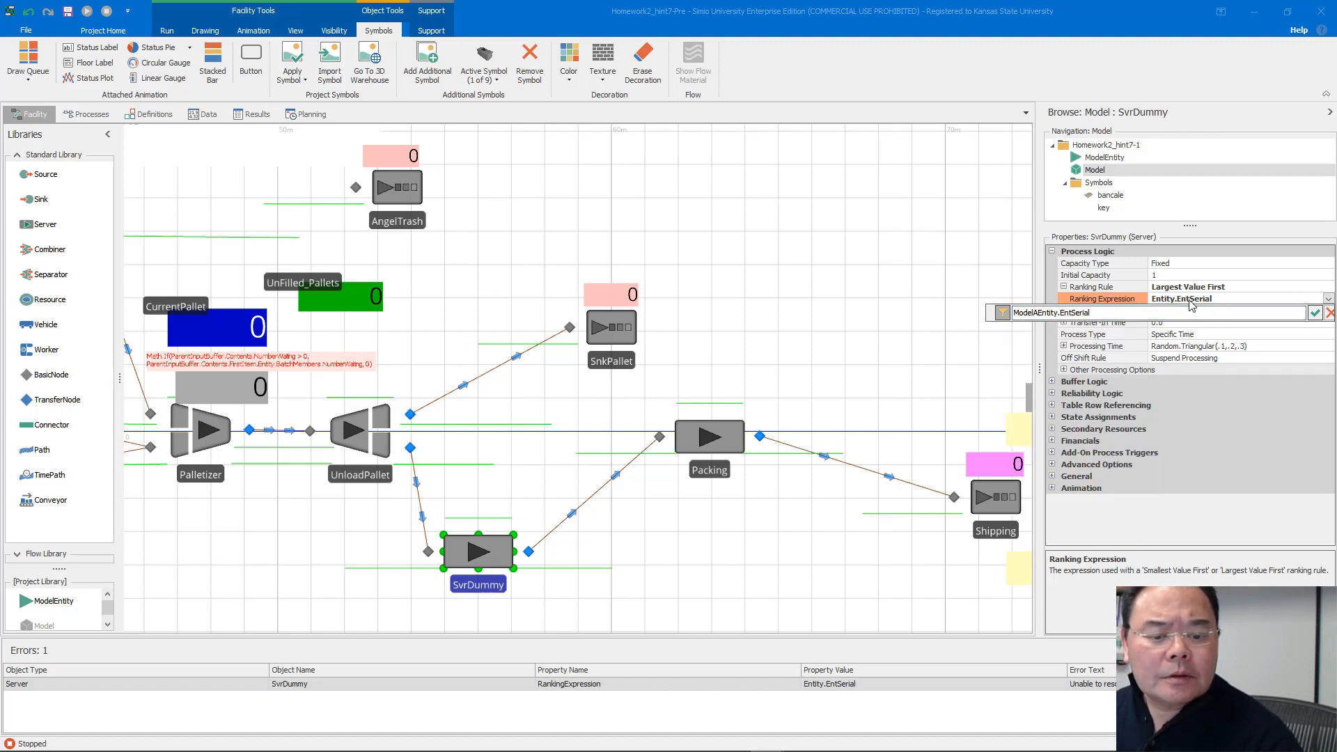
key("Return")
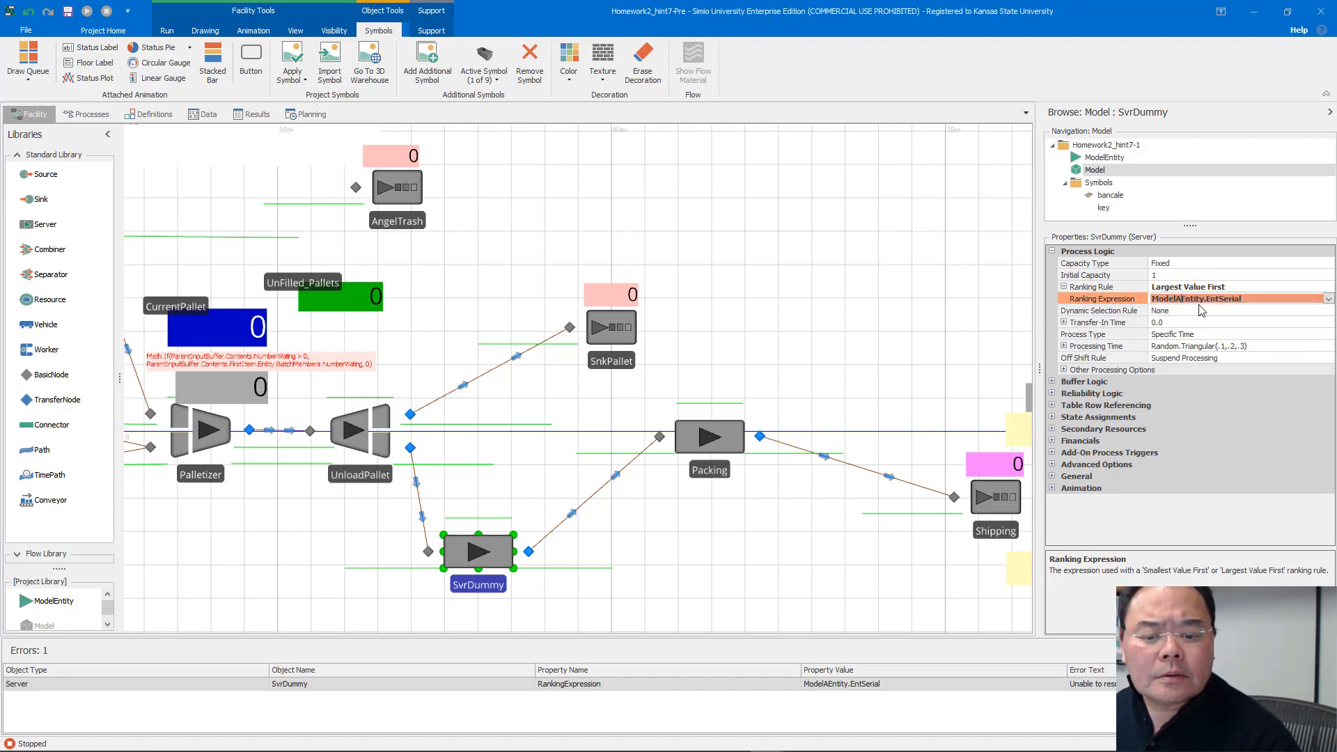
key("BackSpace")
key("Return")
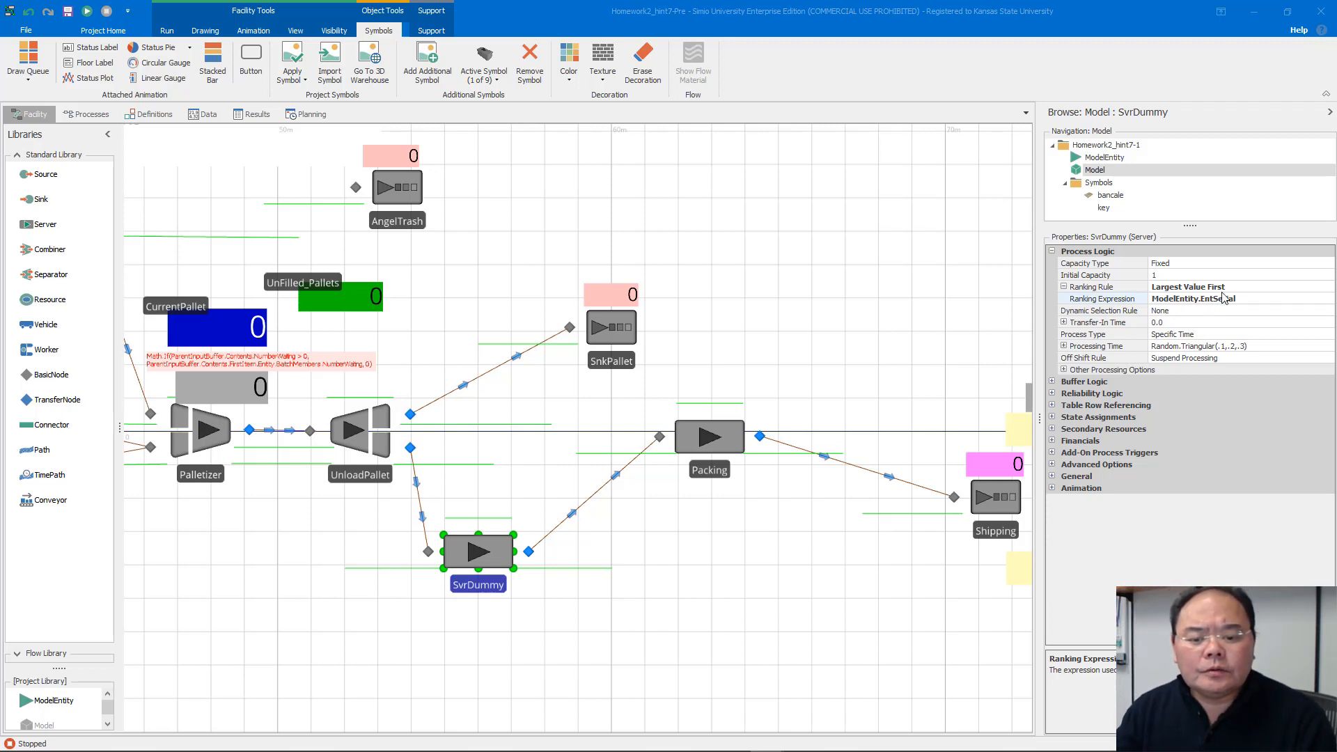
Step: Inspect the status labels attached to the ModelA and ModelB entities and their expressions
left_click_drag(517, 477, 749, 461)
left_click_drag(247, 528, 442, 499)
left_click(248, 446)
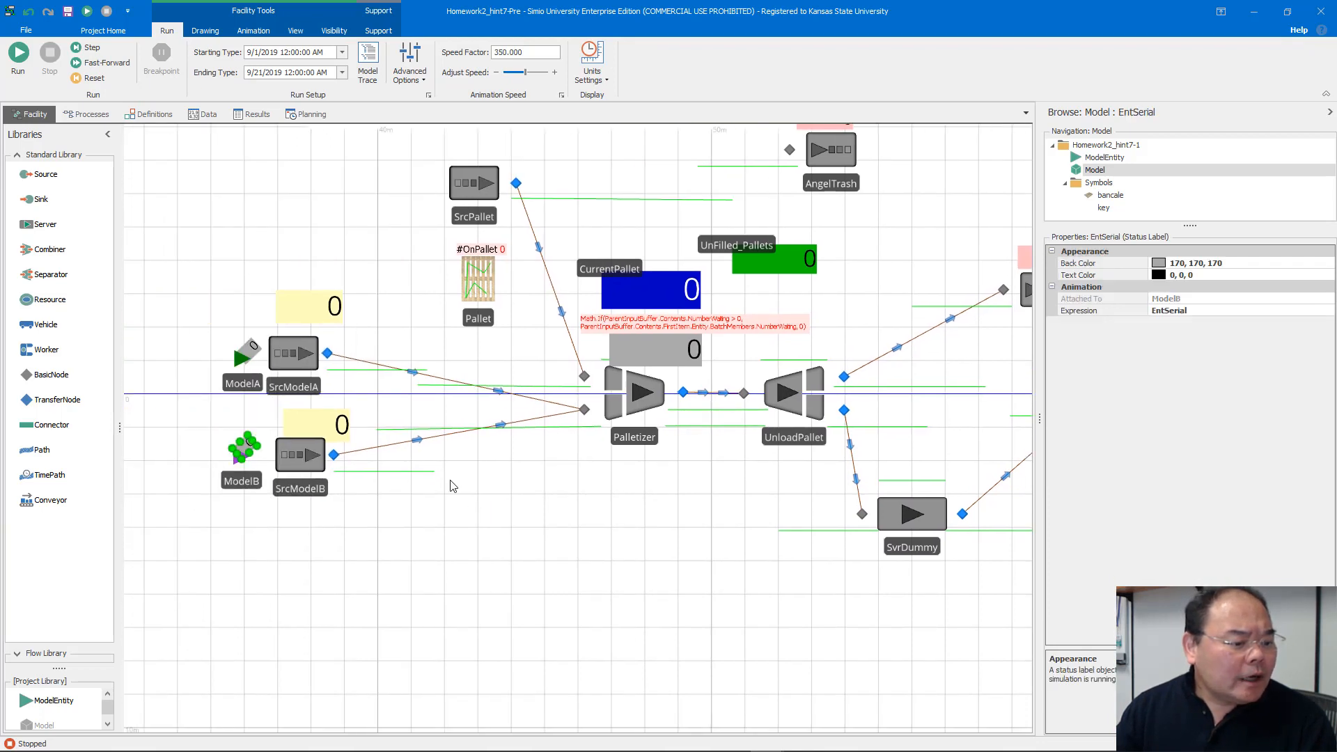
left_click(252, 346)
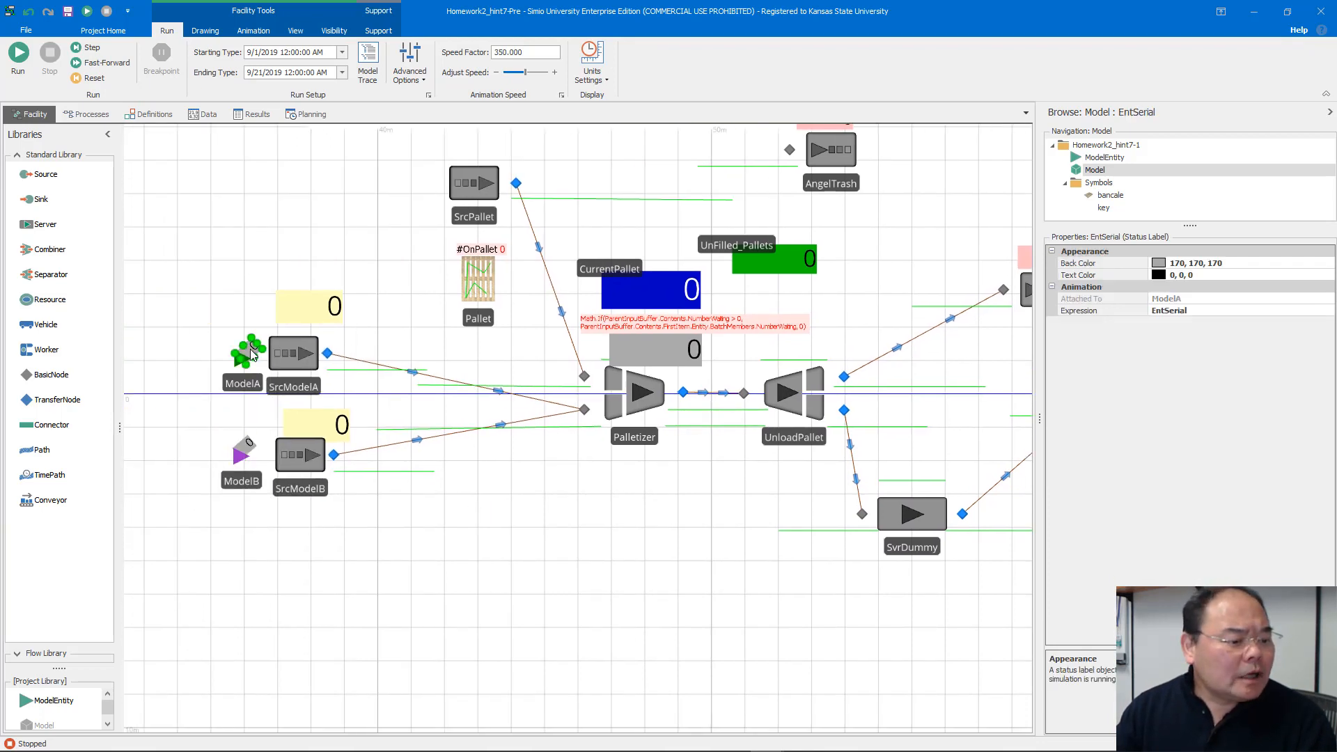
left_click(245, 448)
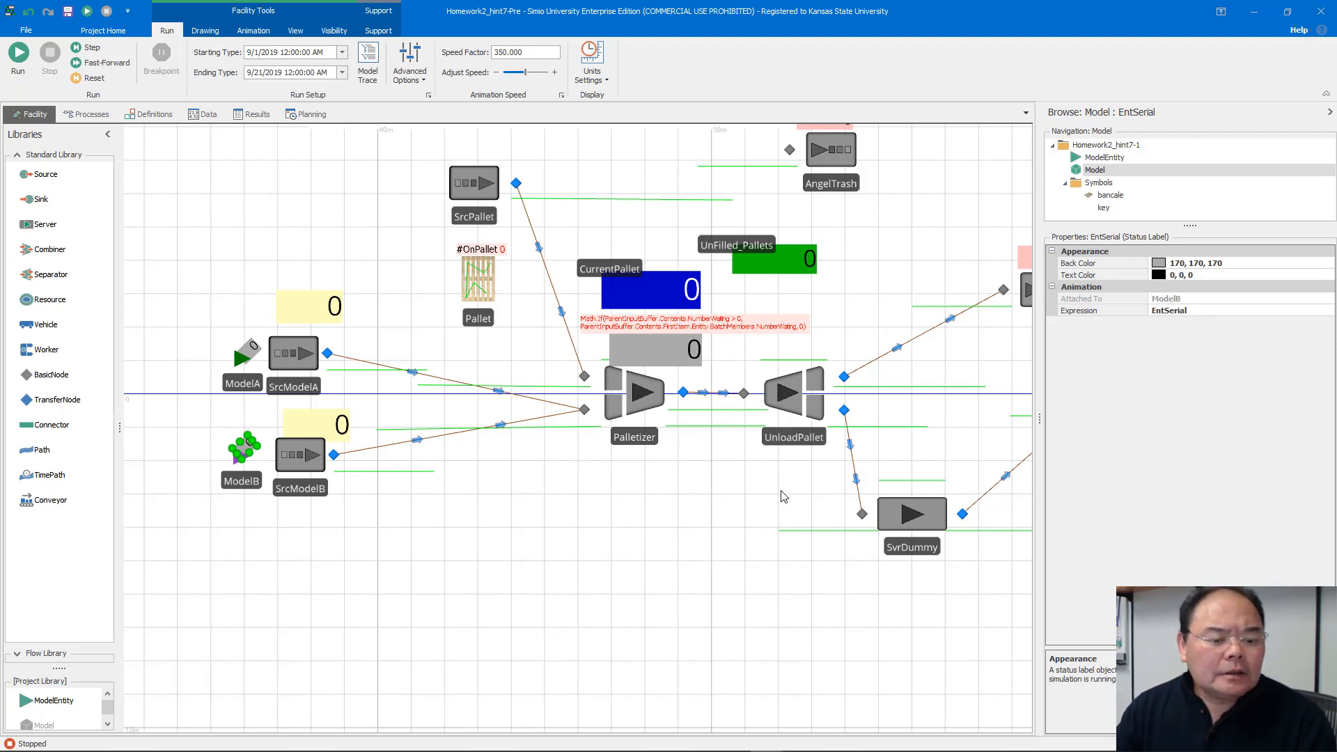
Step: In SvrDummy's buffer logic, set the input buffer capacity to 0
left_click_drag(789, 501, 513, 508)
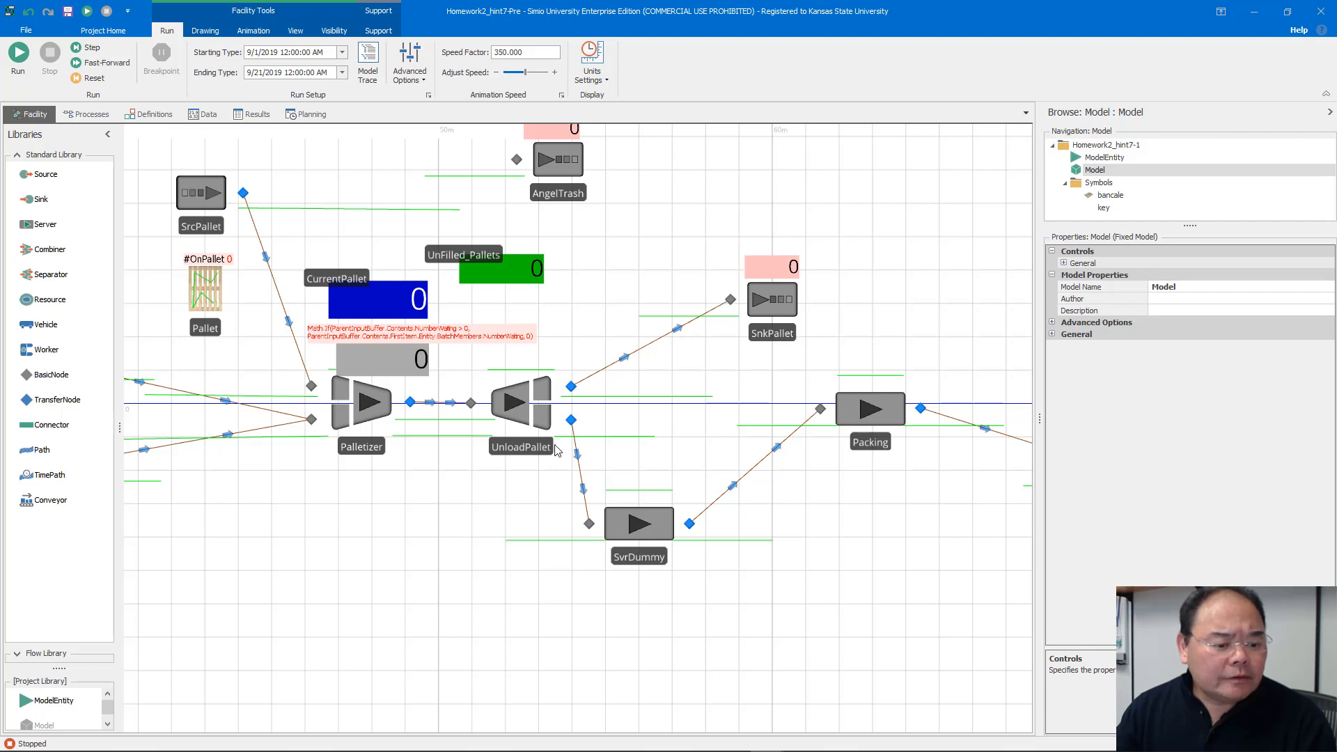
left_click(640, 527)
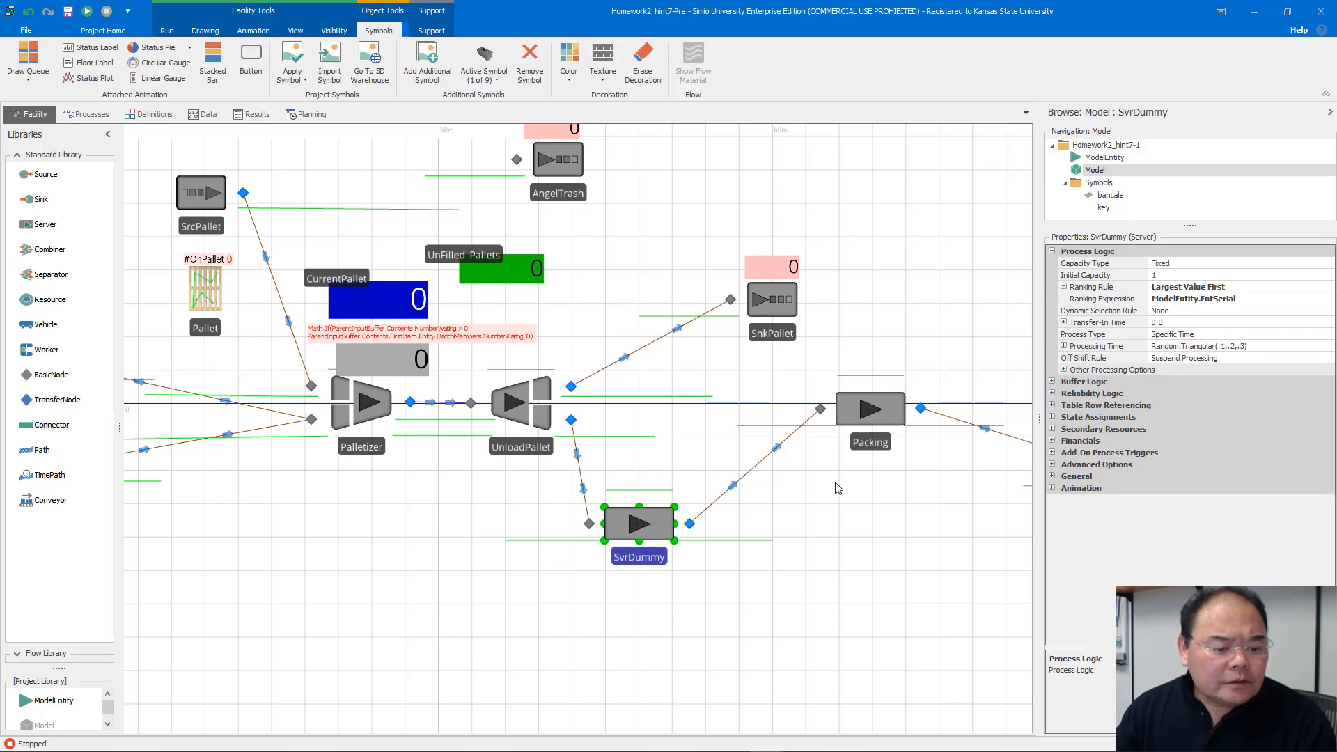
left_click(1052, 381)
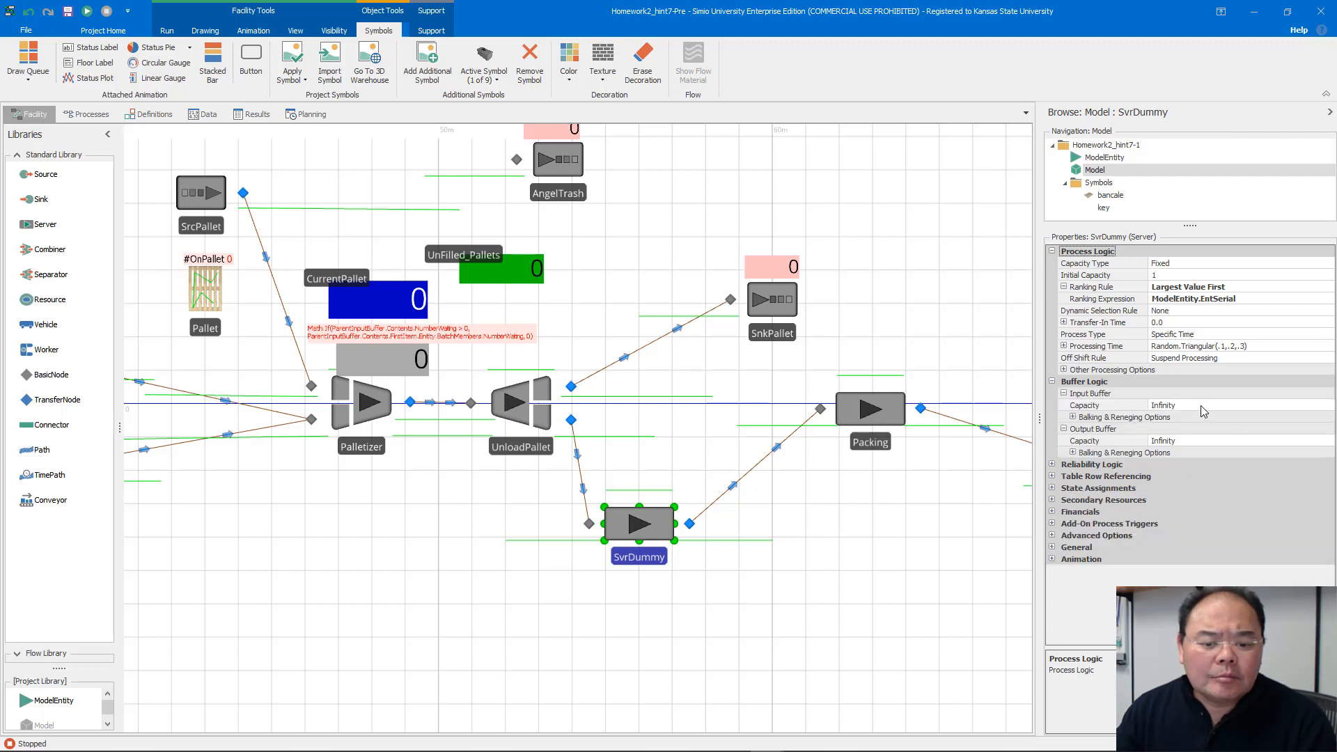
left_click(1201, 405)
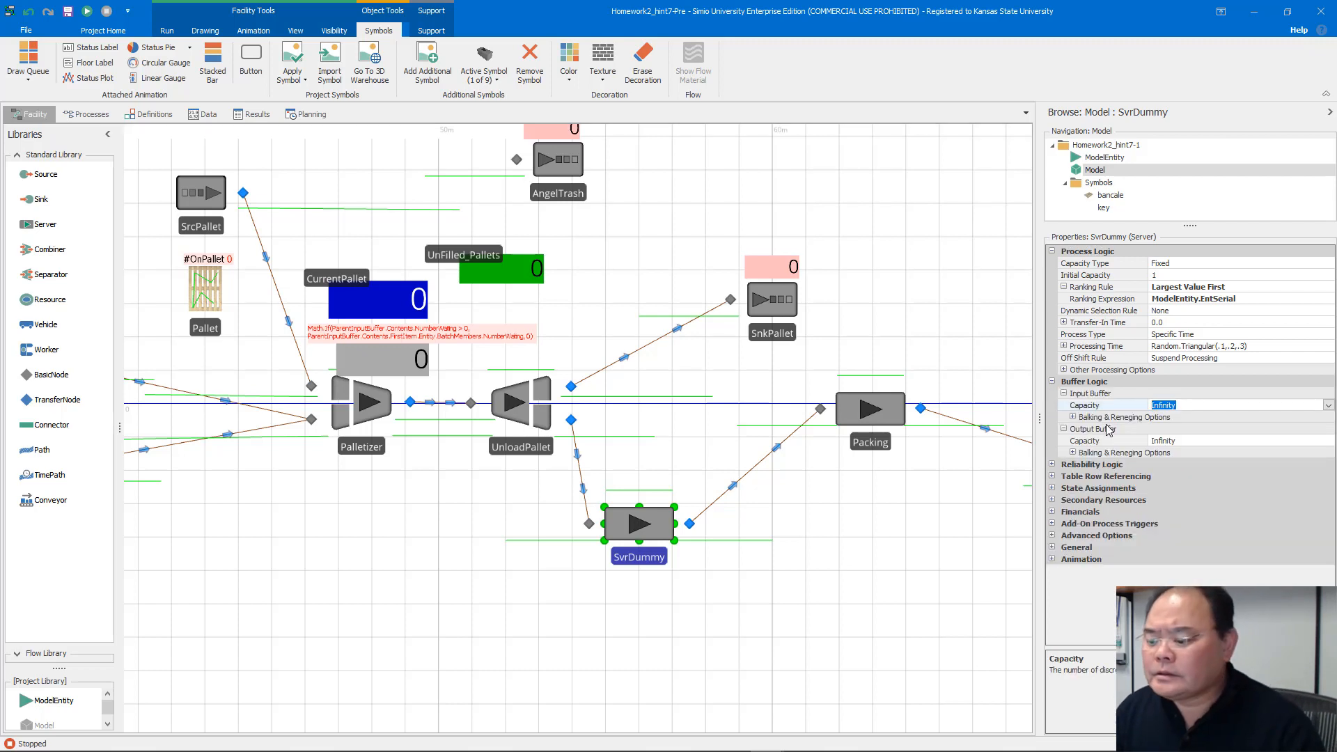
type("0")
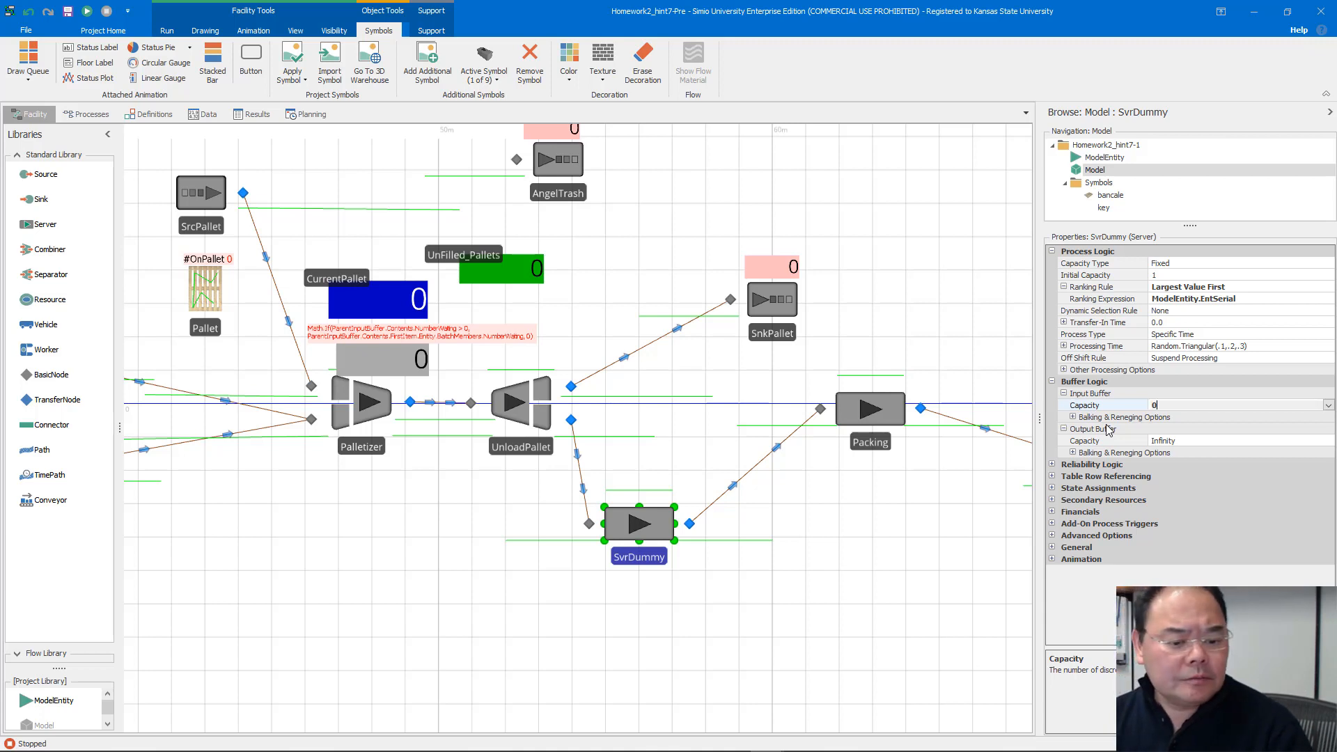
key("Return")
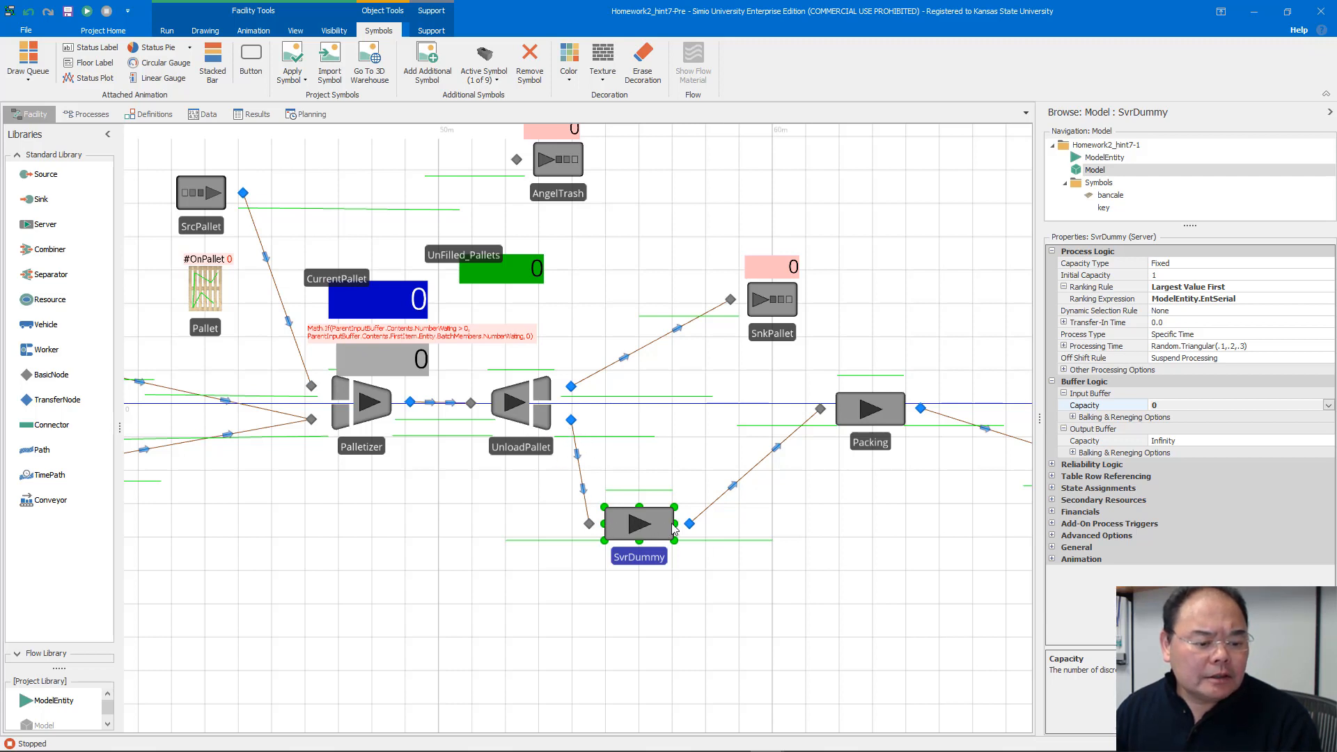
Step: Check the path between UnloadPallet and SvrDummy and the capacity of UnloadPallet's member output buffer
left_click(650, 532)
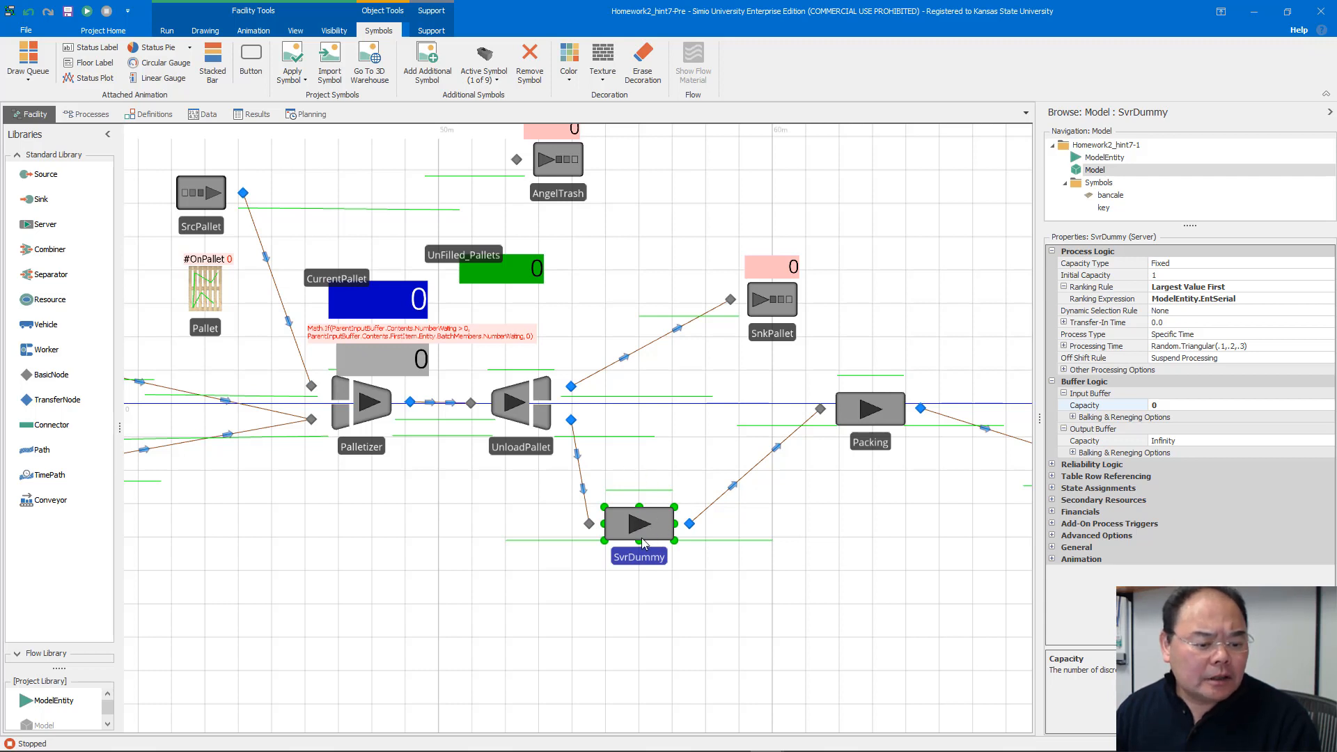
left_click(579, 472)
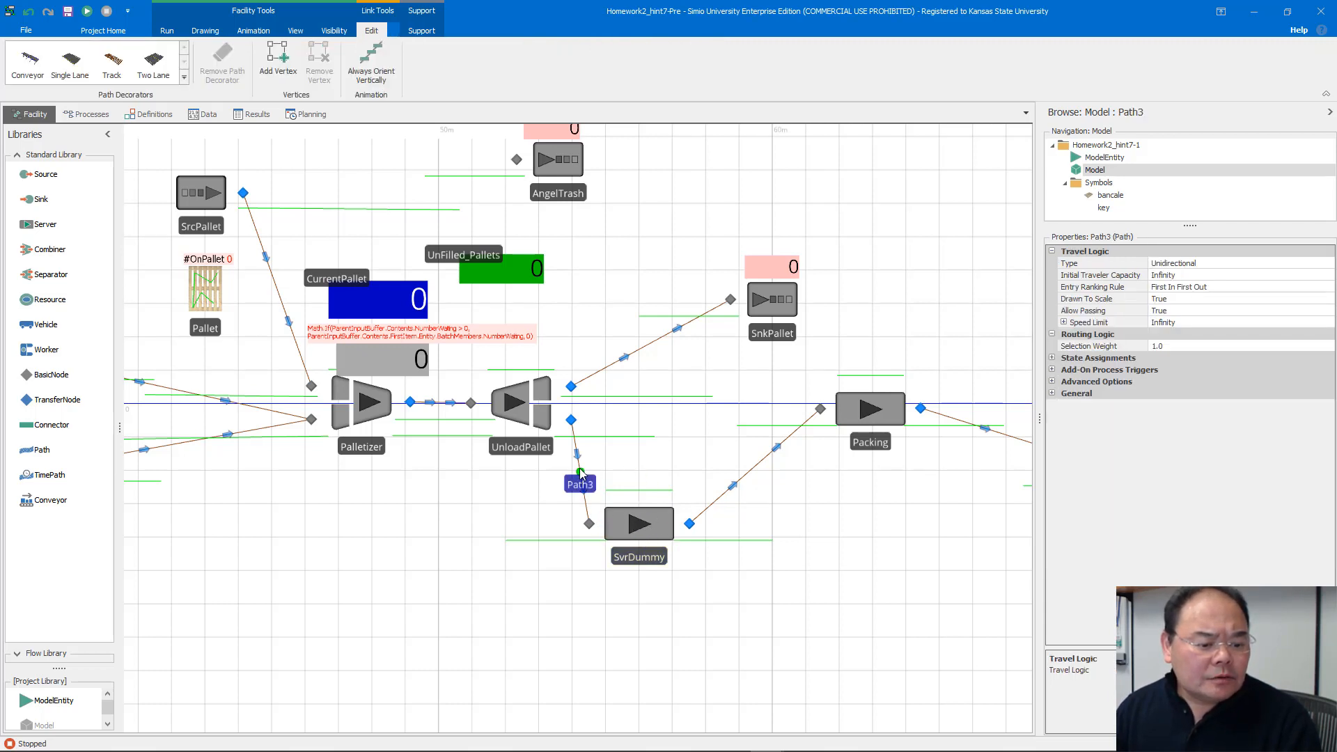
left_click(548, 422)
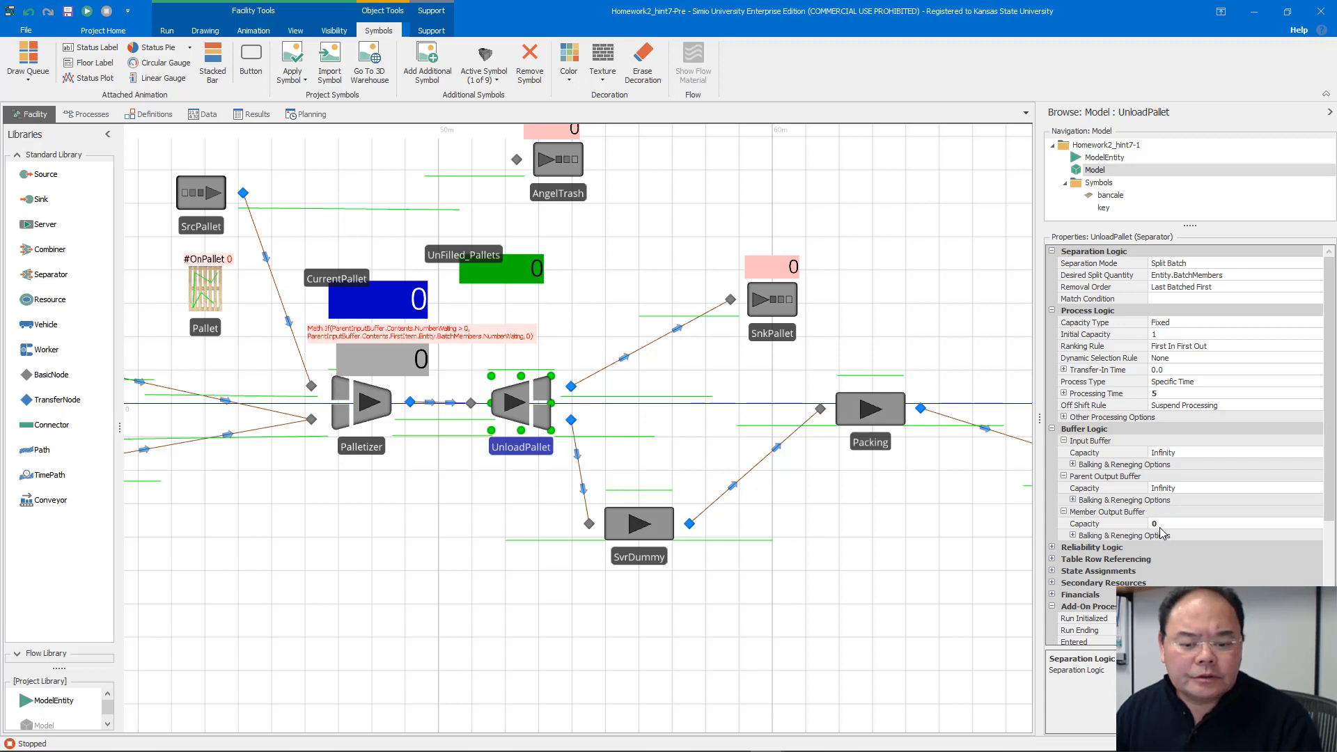
left_click(1184, 522)
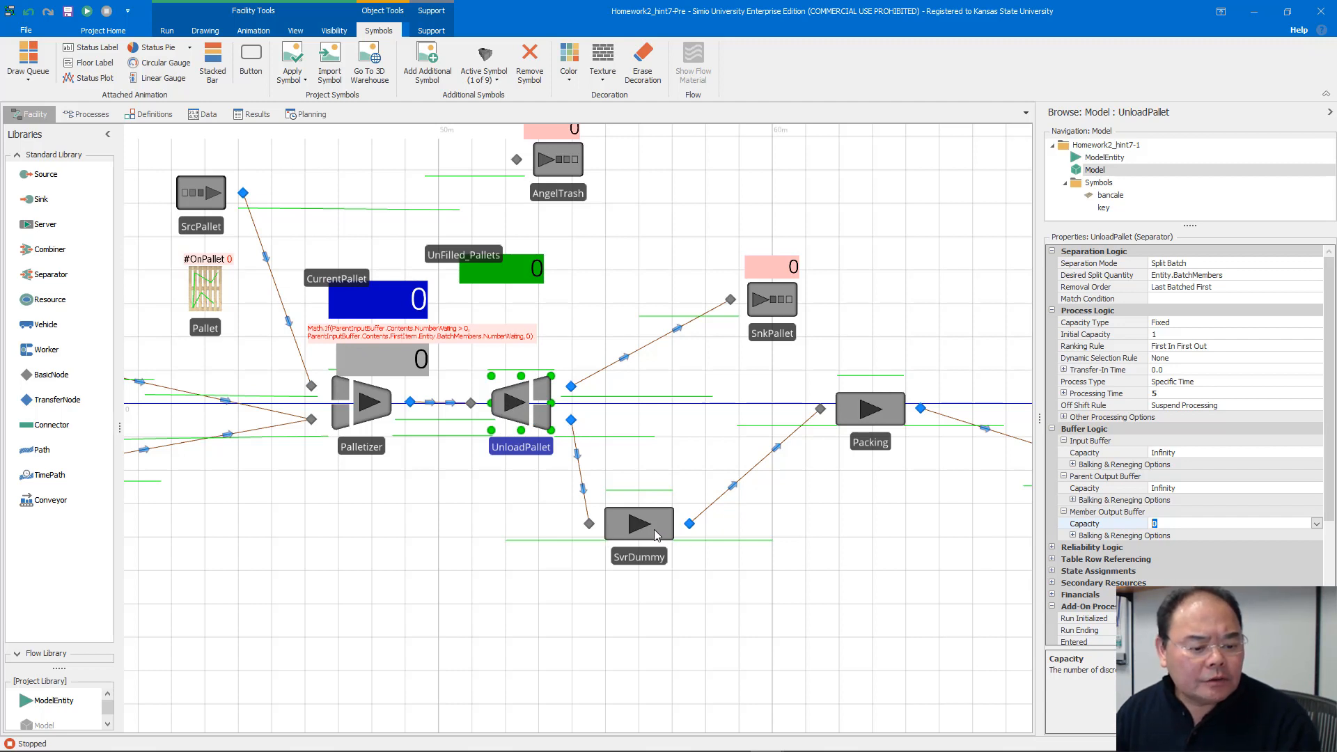
Step: Move SvrDummy slightly closer to UnloadPallet and convert the path linking the two into a Connector
left_click_drag(655, 535, 652, 519)
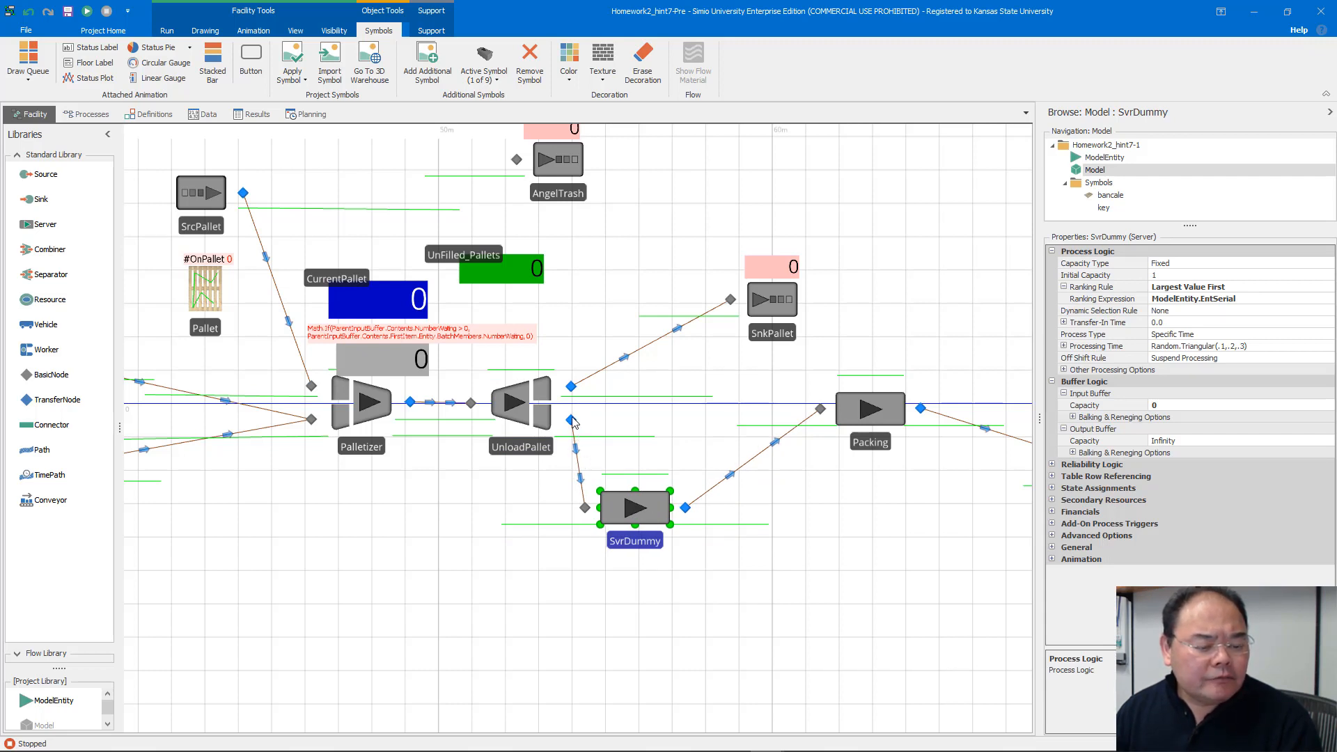
left_click(579, 477)
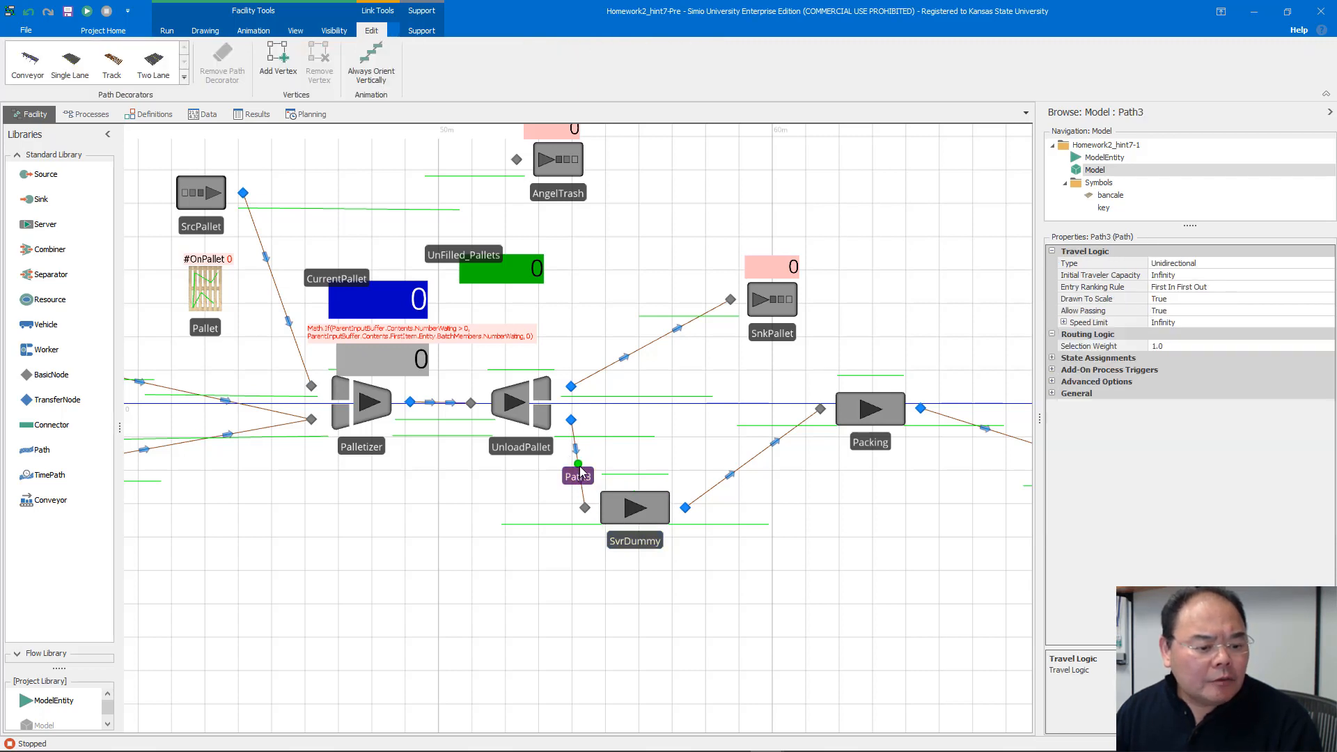
right_click(580, 471)
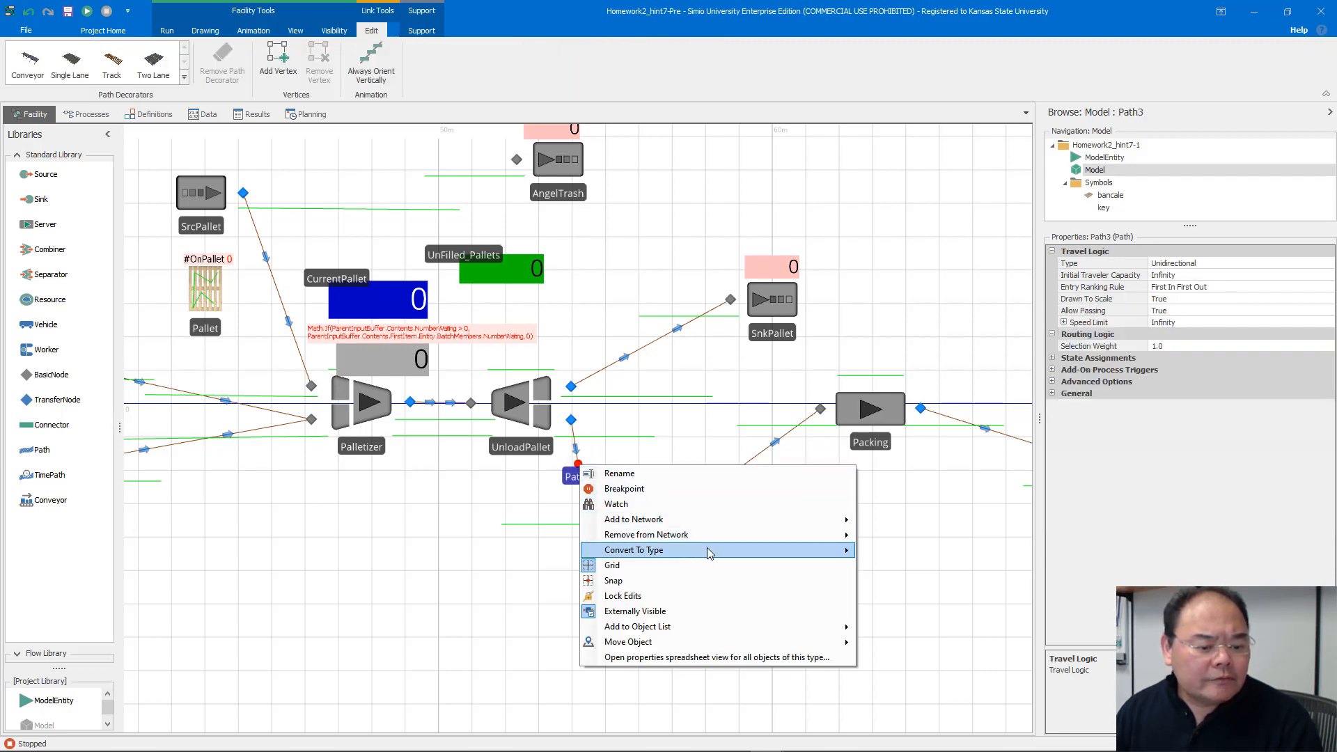
mouse_move(706, 549)
left_click(874, 554)
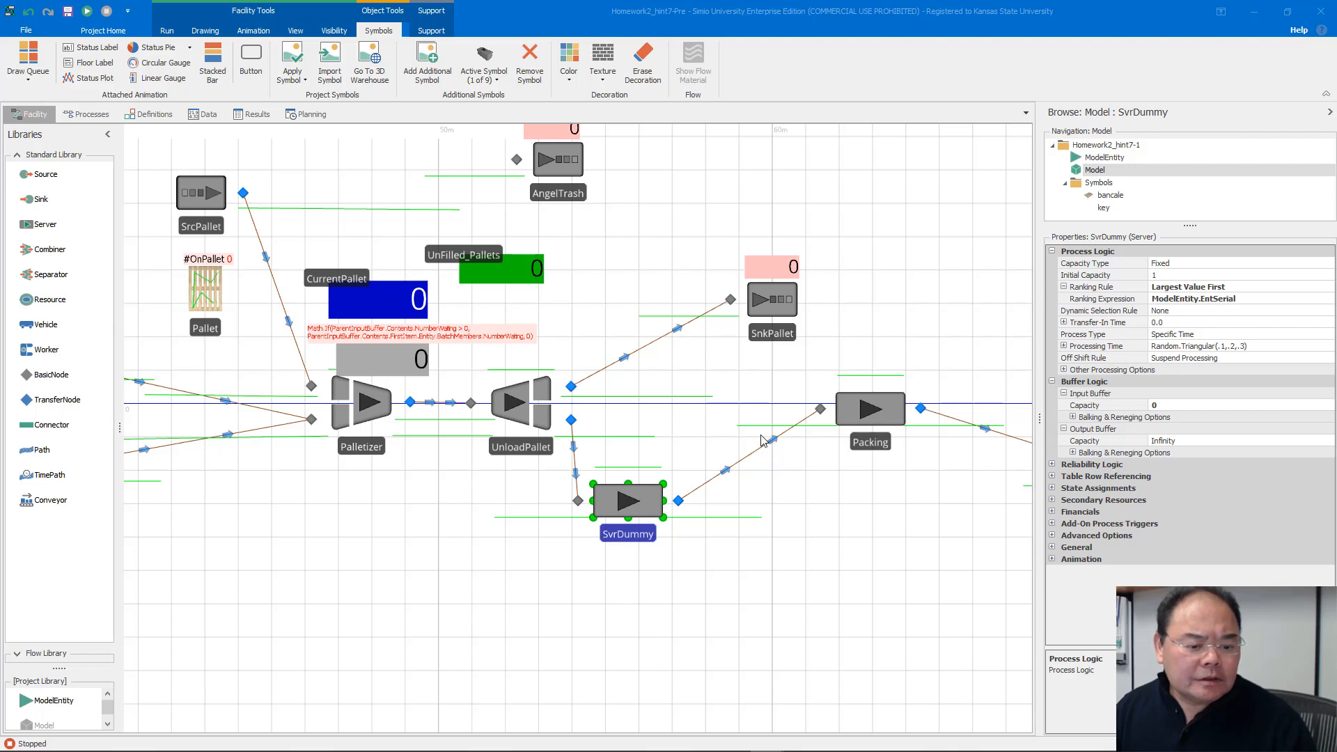
Step: Convert the path from SvrDummy to Packing into a TimePath and set its travel time to 10
left_click(718, 481)
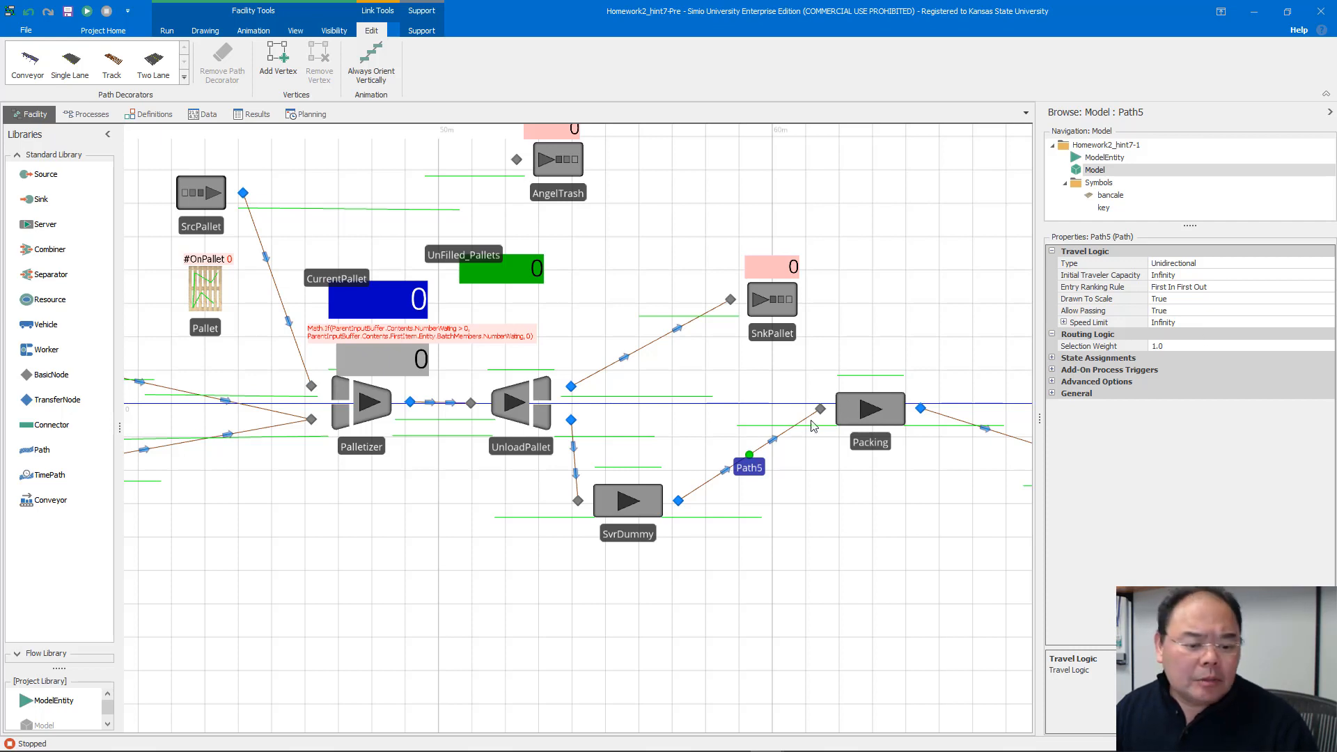
right_click(761, 451)
mouse_move(839, 532)
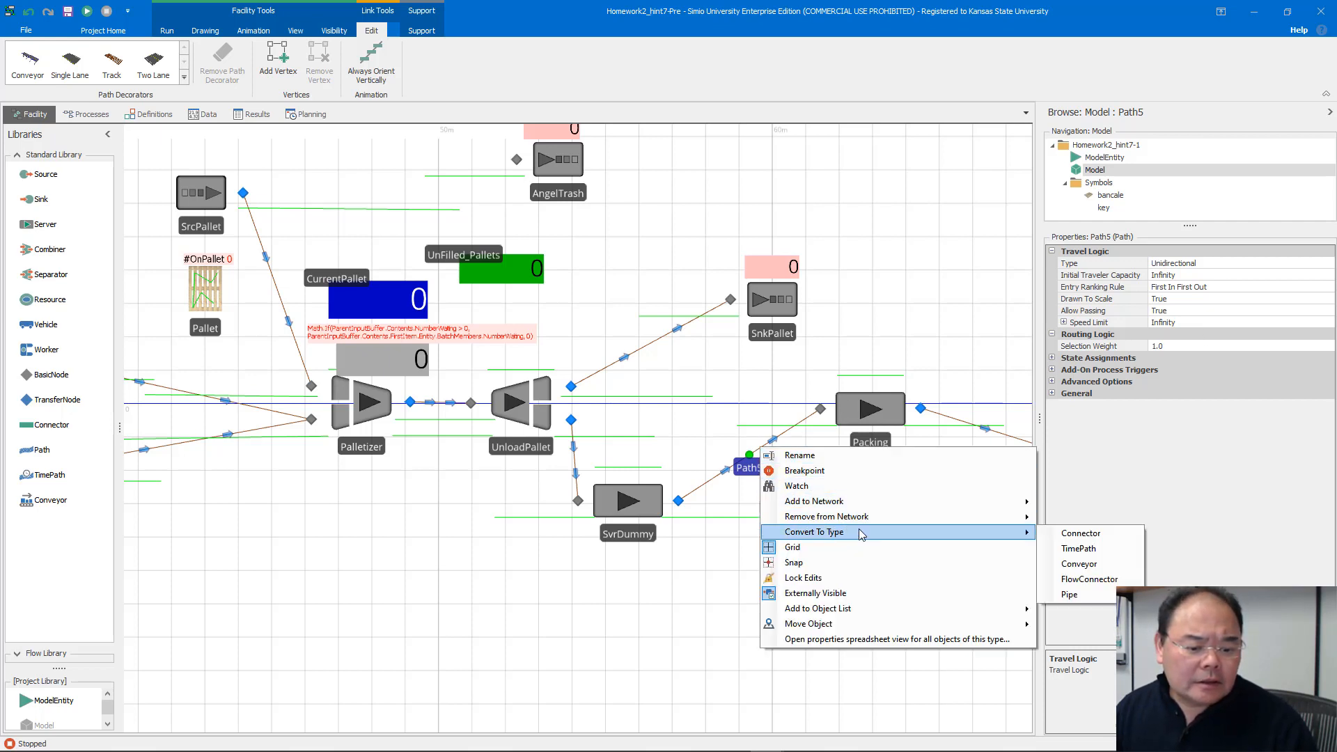
left_click(1074, 550)
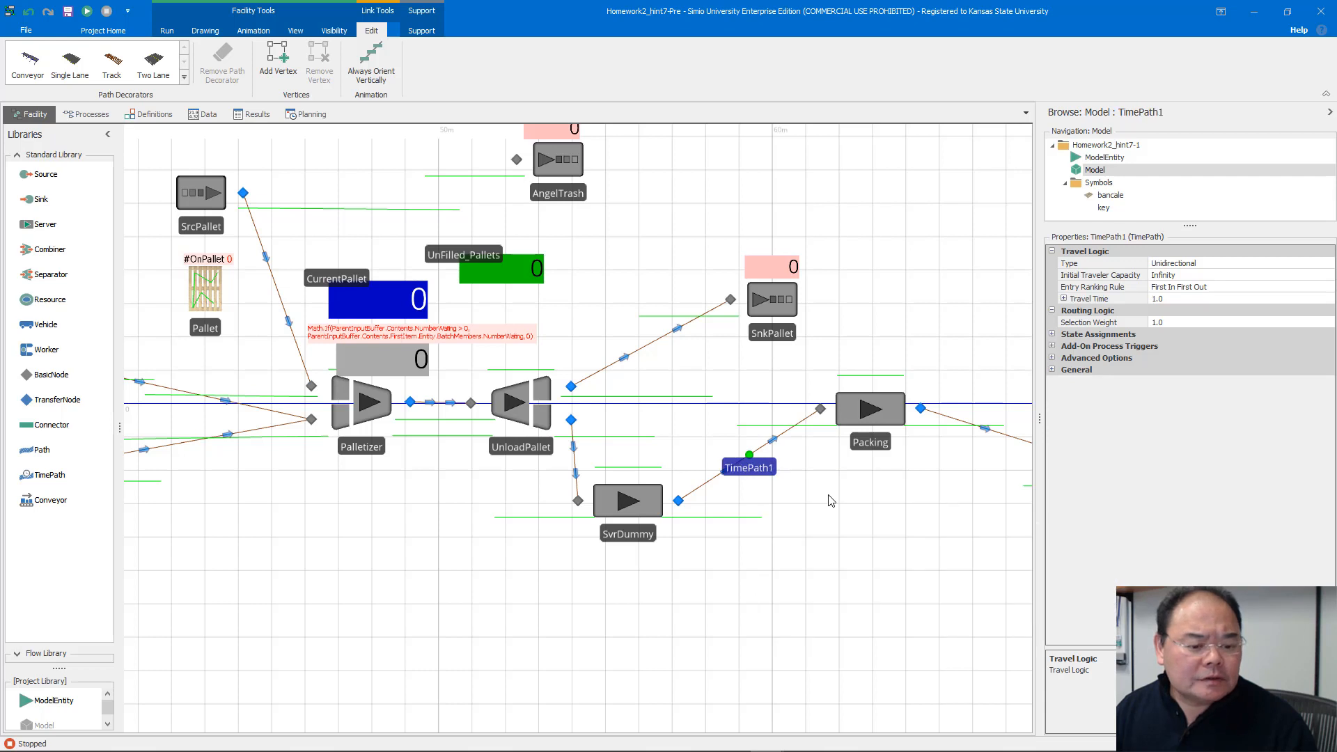
left_click(1195, 299)
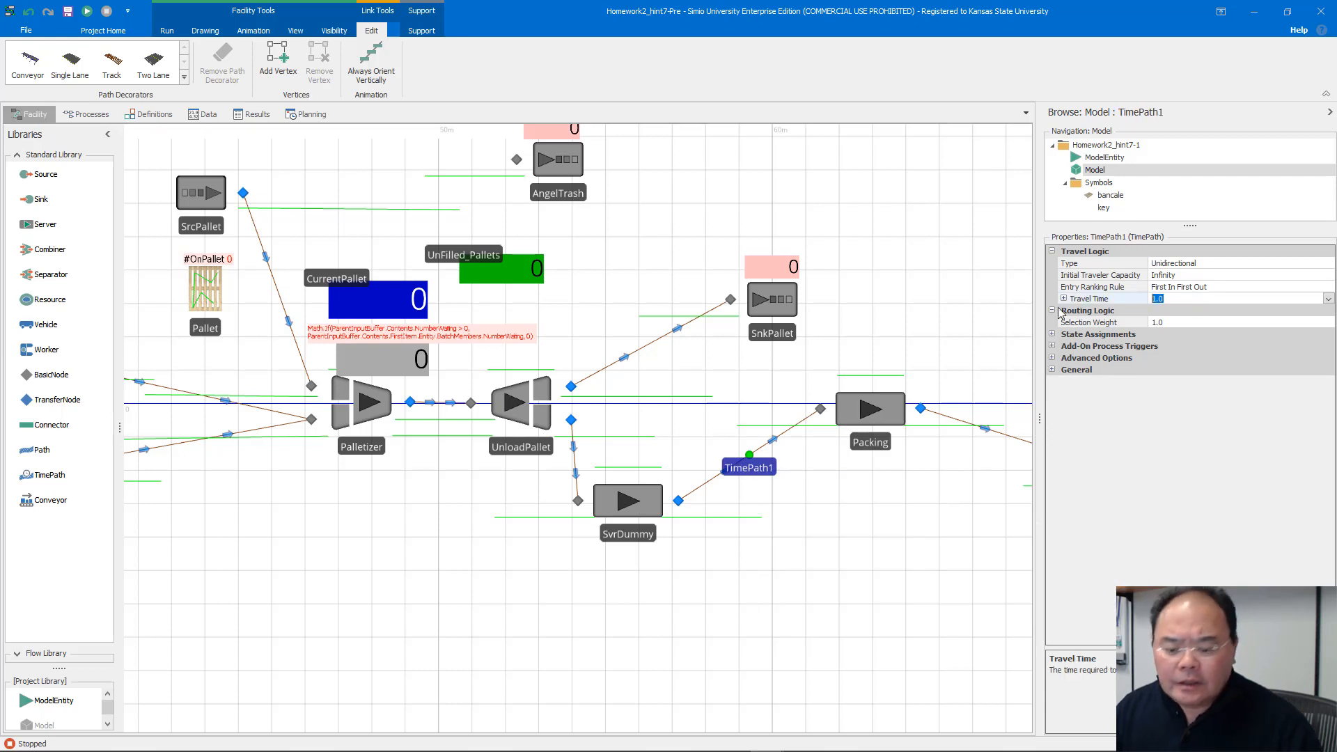
type("10")
key("Return")
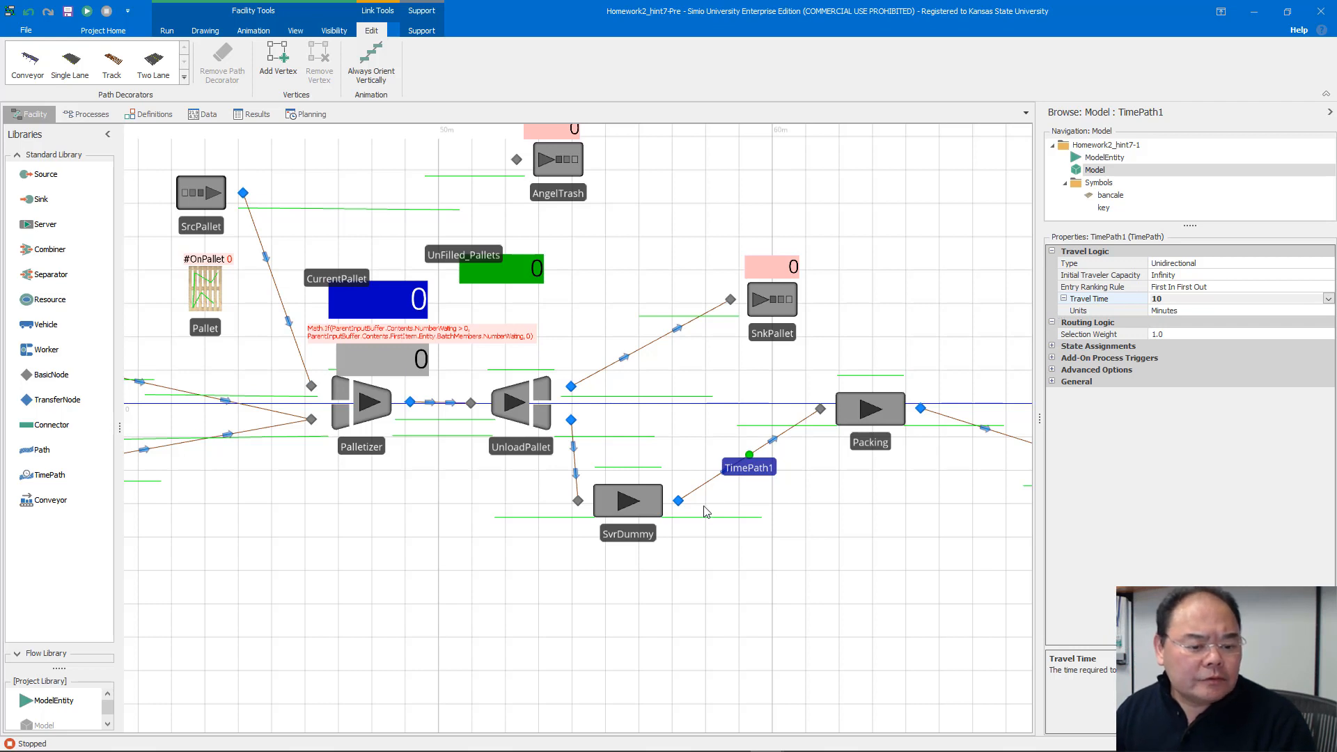
Step: Set SvrDummy's processing time to 3 and expand it to check its time units
left_click(654, 501)
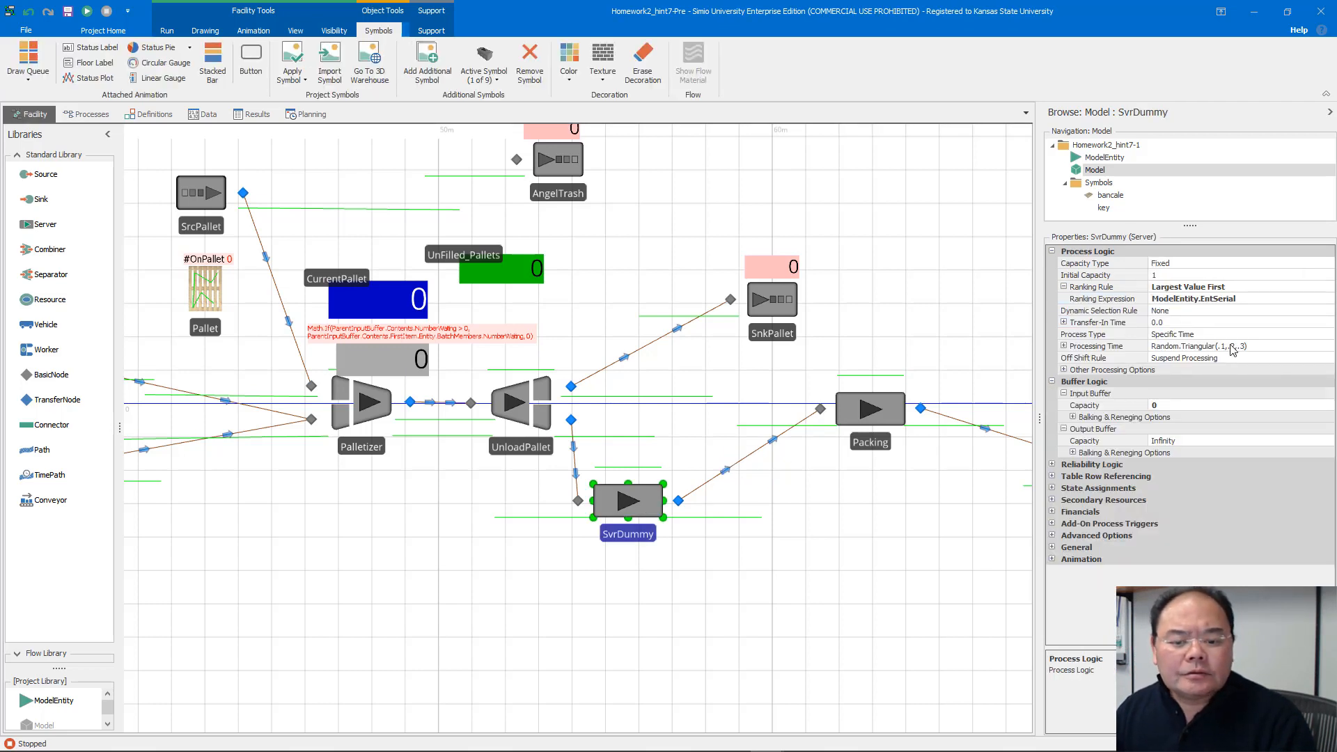
left_click(1257, 346)
left_click(1260, 346)
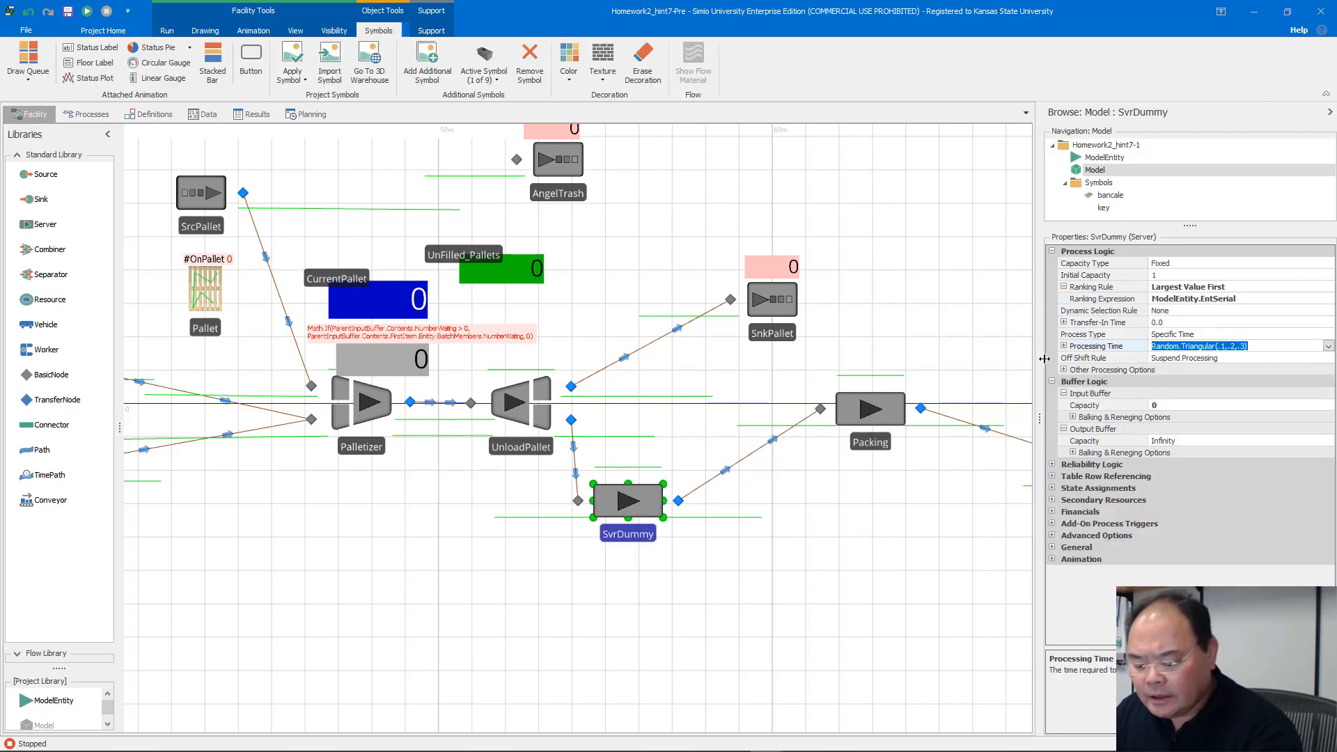
type("3")
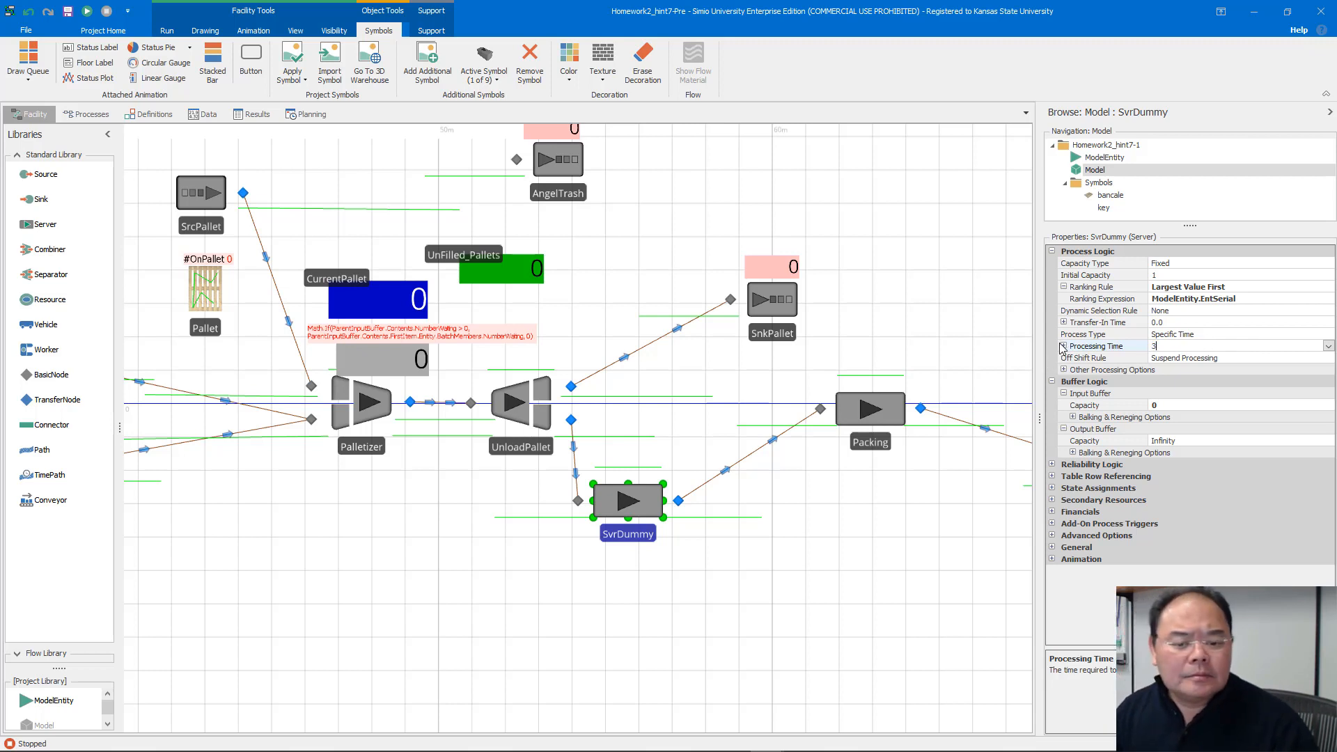
left_click(1064, 346)
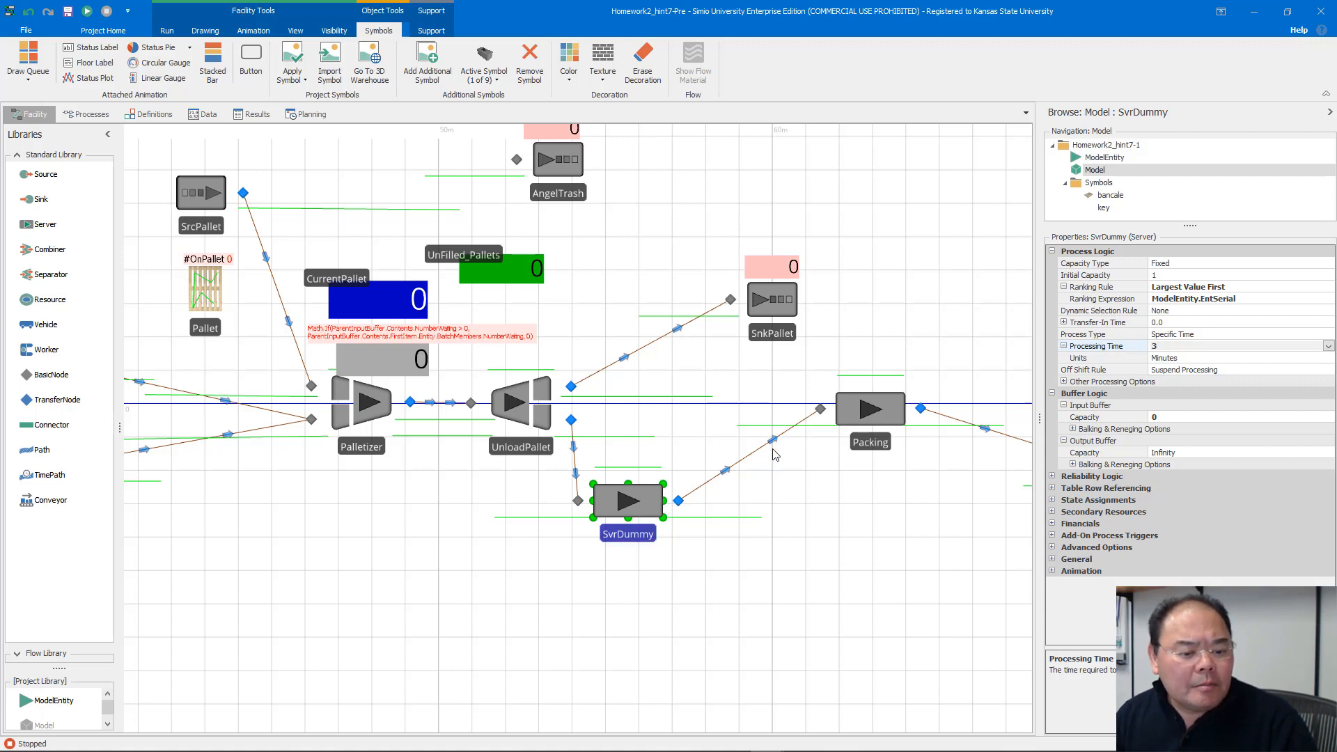
Step: Run the simulation with an animation speed factor of 50 and watch the entities travel from SvrDummy to Packing
left_click(167, 30)
left_click(31, 57)
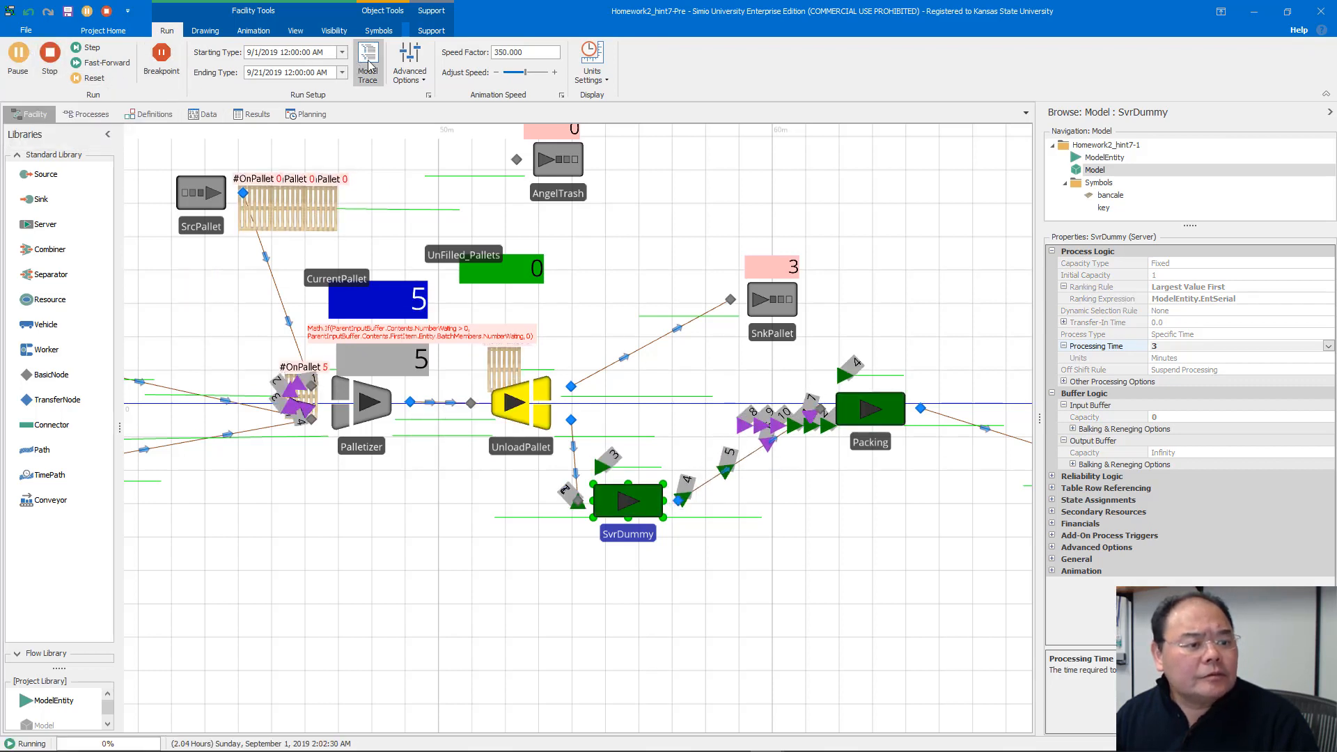
left_click(520, 55)
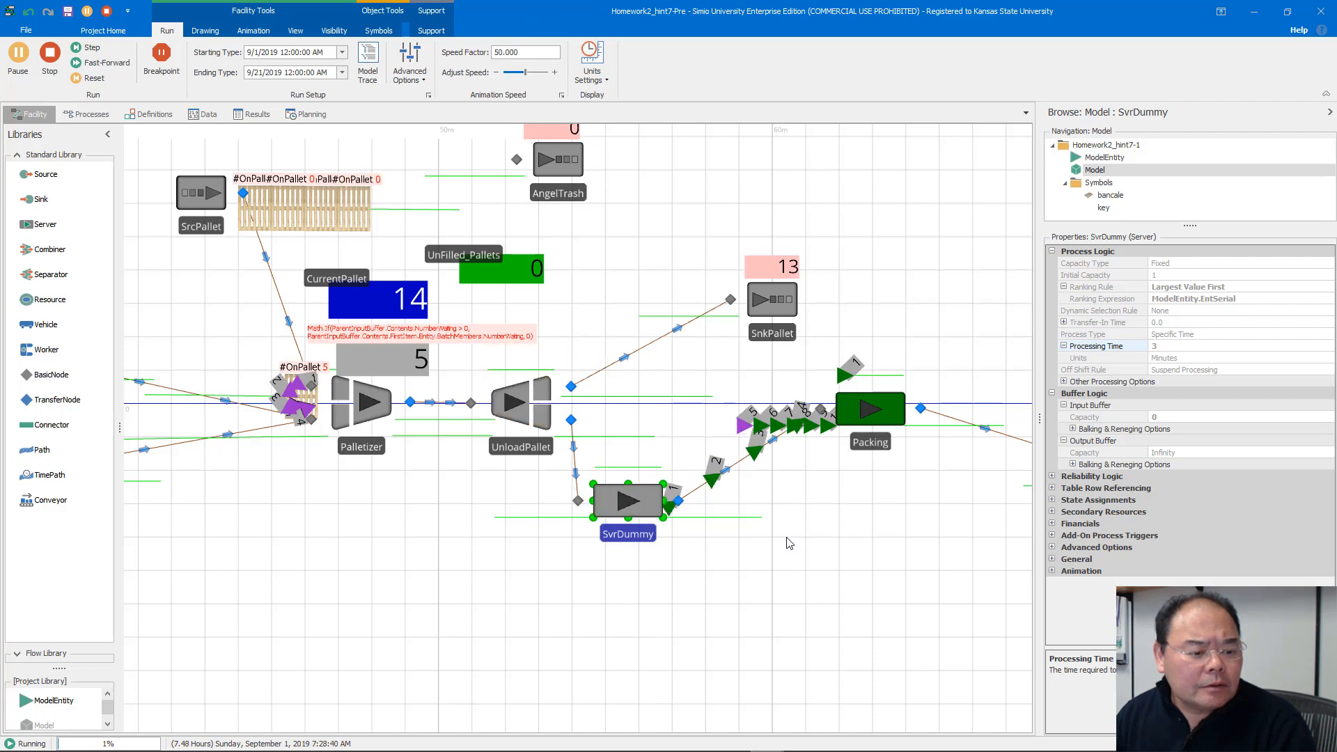
scroll(787, 540, "up", 2)
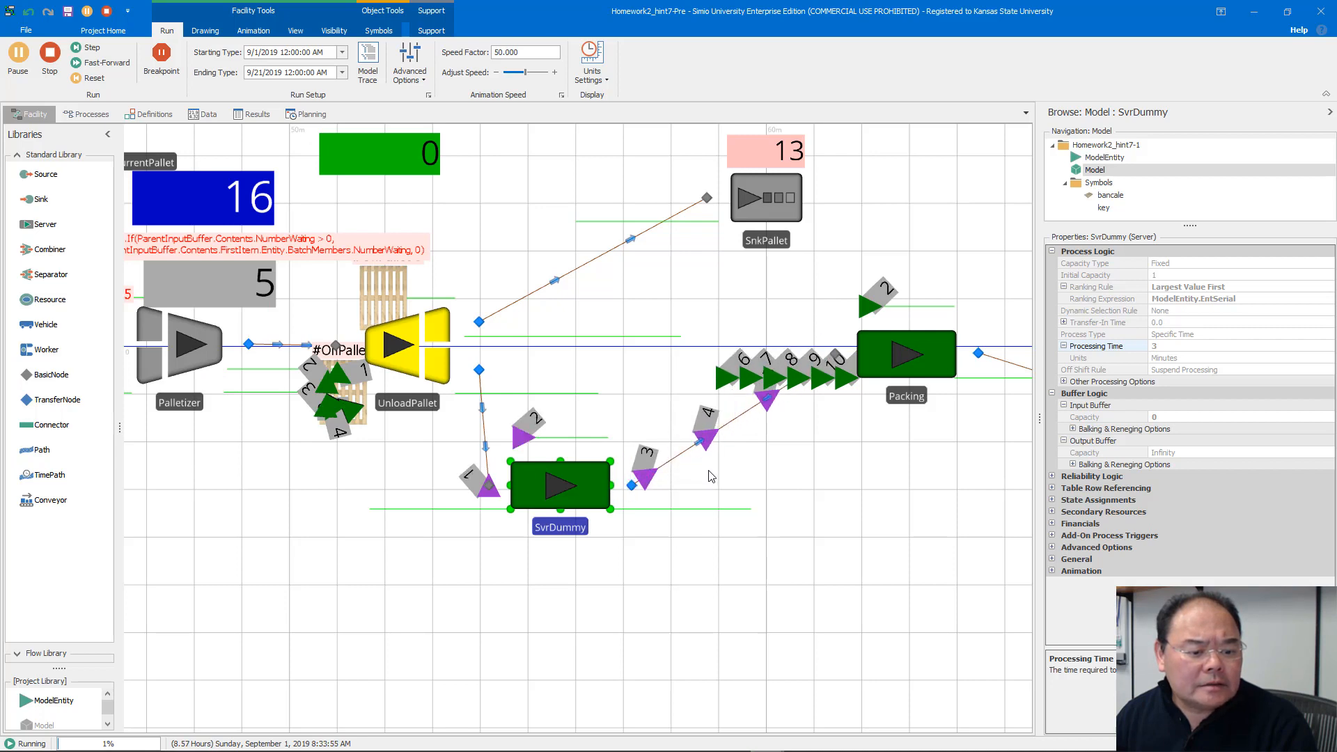
Step: Move SvrDummy below the link between Palletizer and UnloadPallet, and set the animation speed factor to 0
left_click_drag(576, 496, 348, 577)
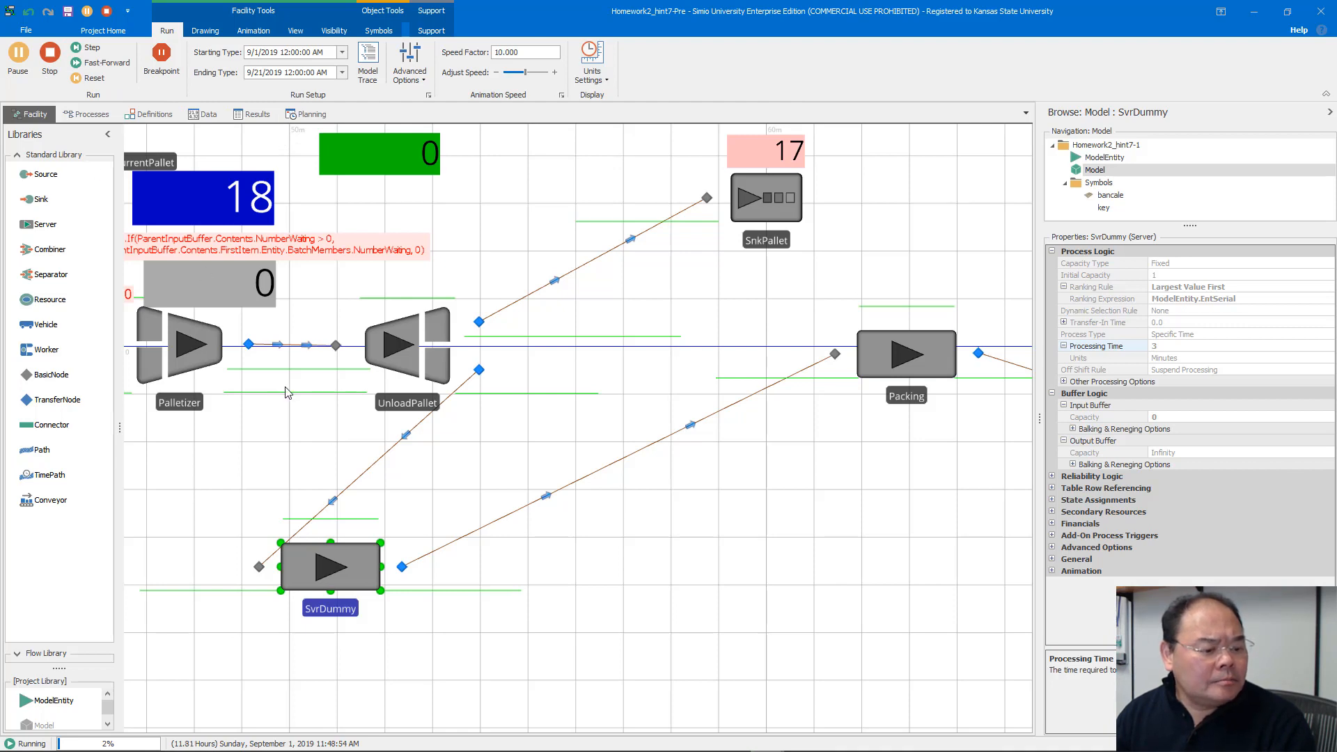
left_click_drag(284, 384, 352, 381)
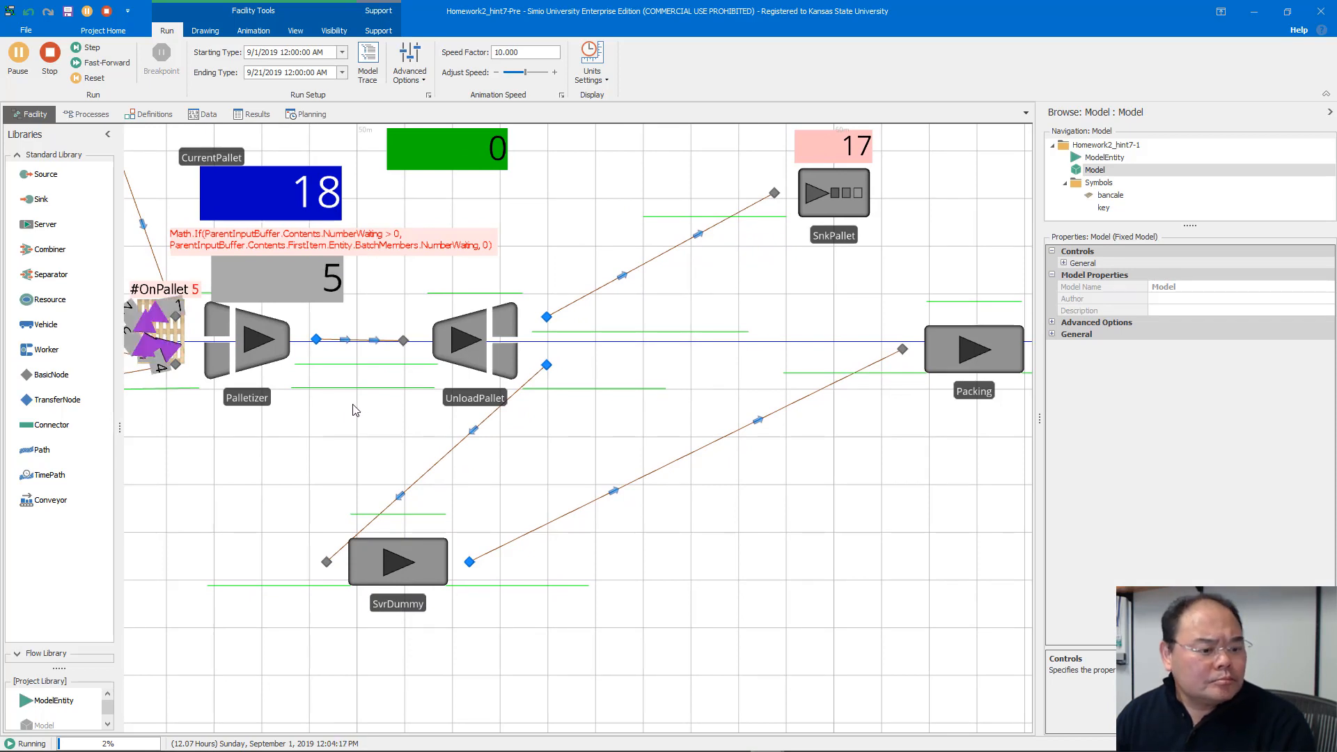
left_click_drag(337, 415, 311, 415)
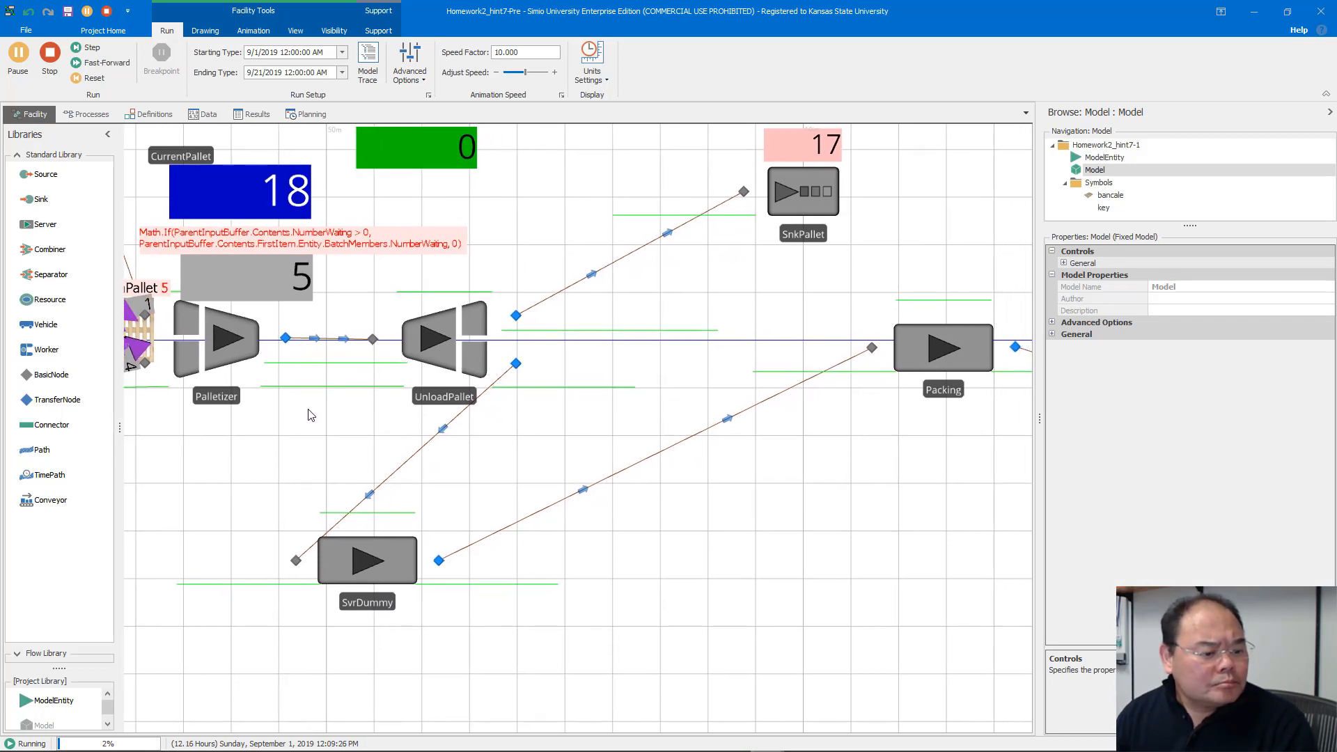
left_click(496, 57)
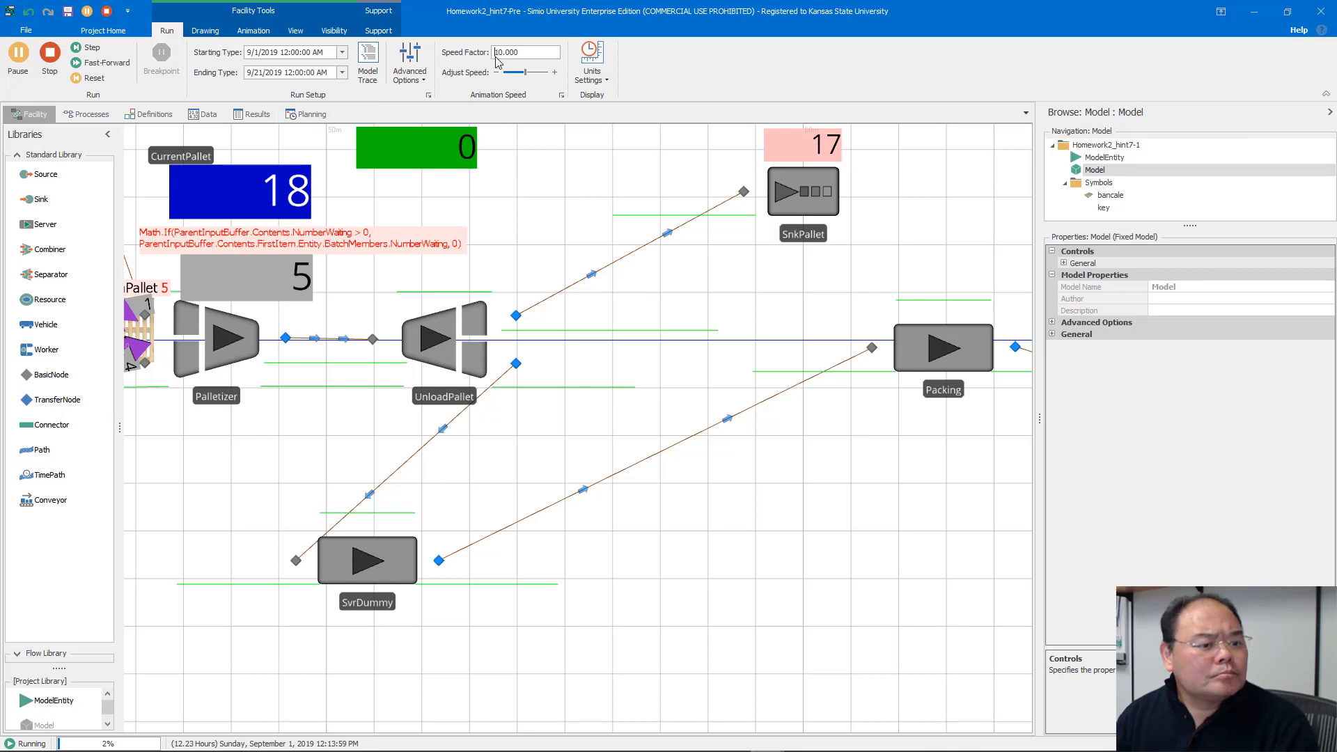
key("Delete")
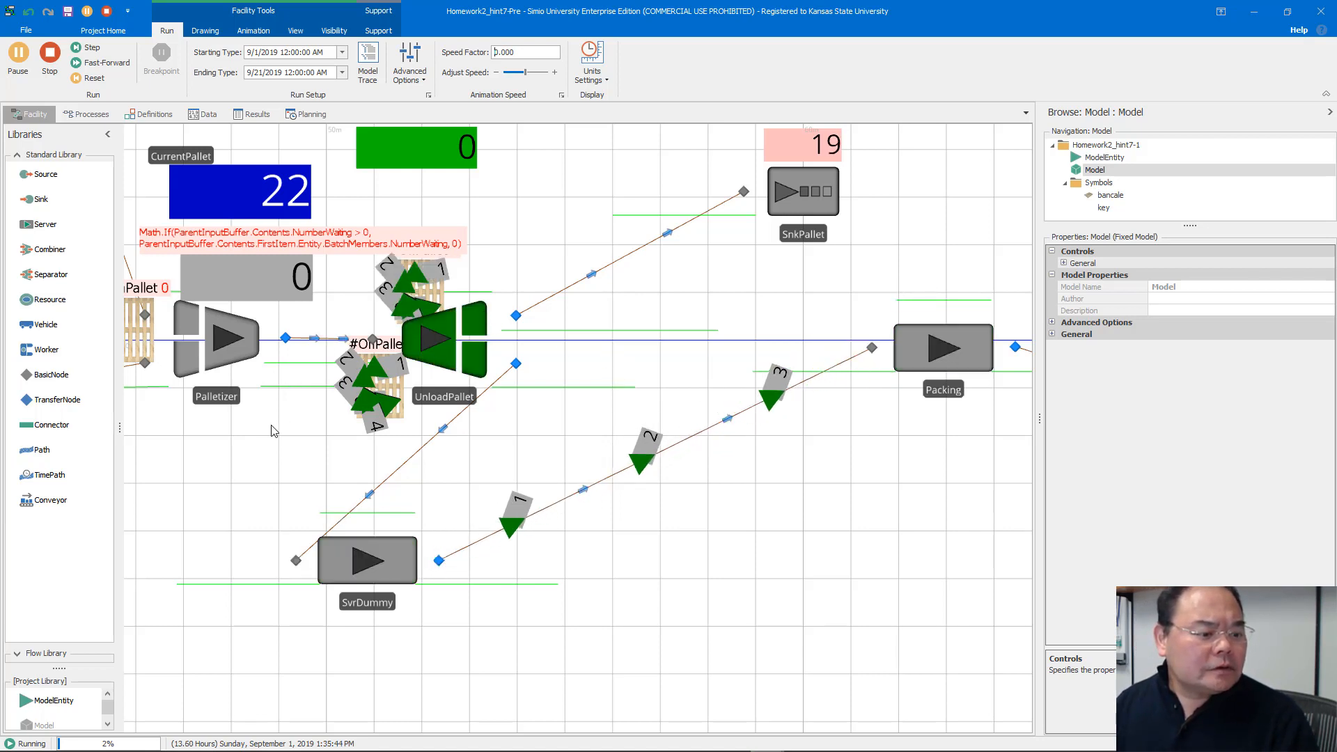
Step: Set the animation speed factor to 10 and watch the entities queue and leave at SvrDummy
left_click_drag(301, 433, 442, 434)
left_click_drag(268, 356, 378, 346)
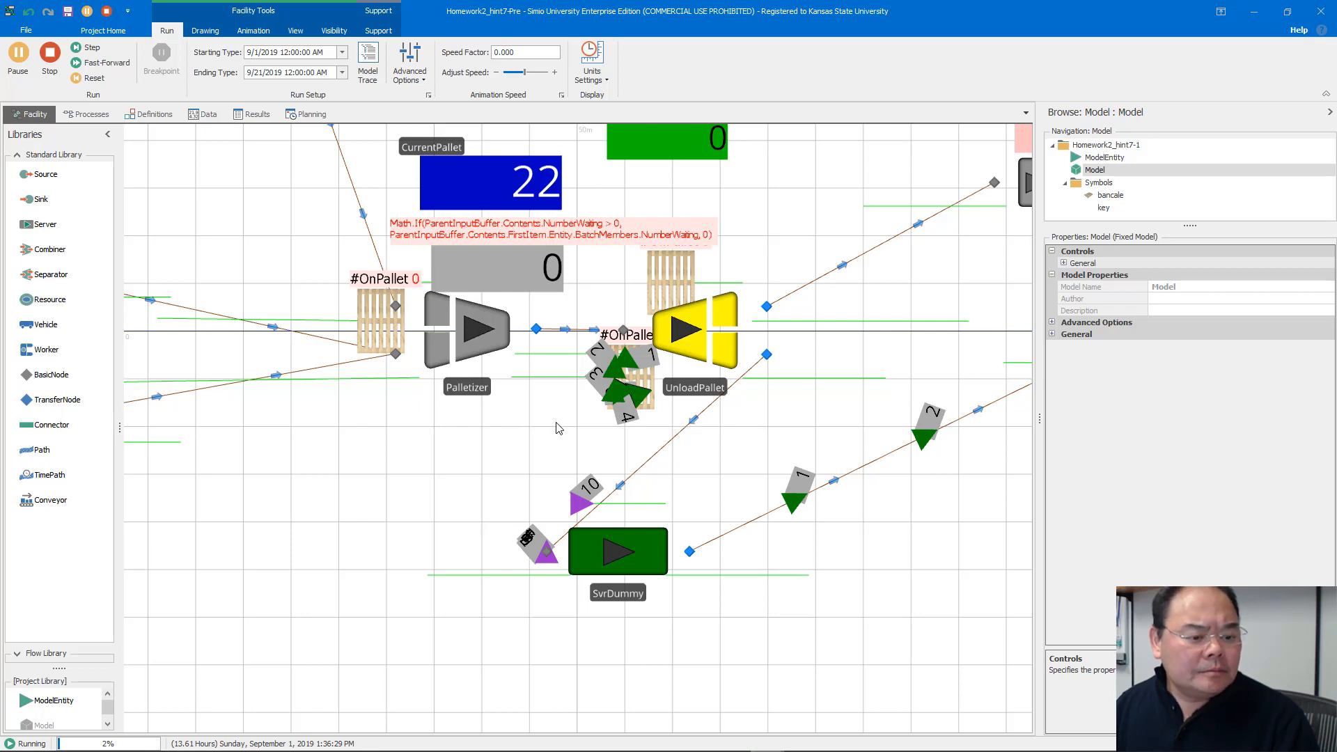
left_click_drag(559, 428, 536, 440)
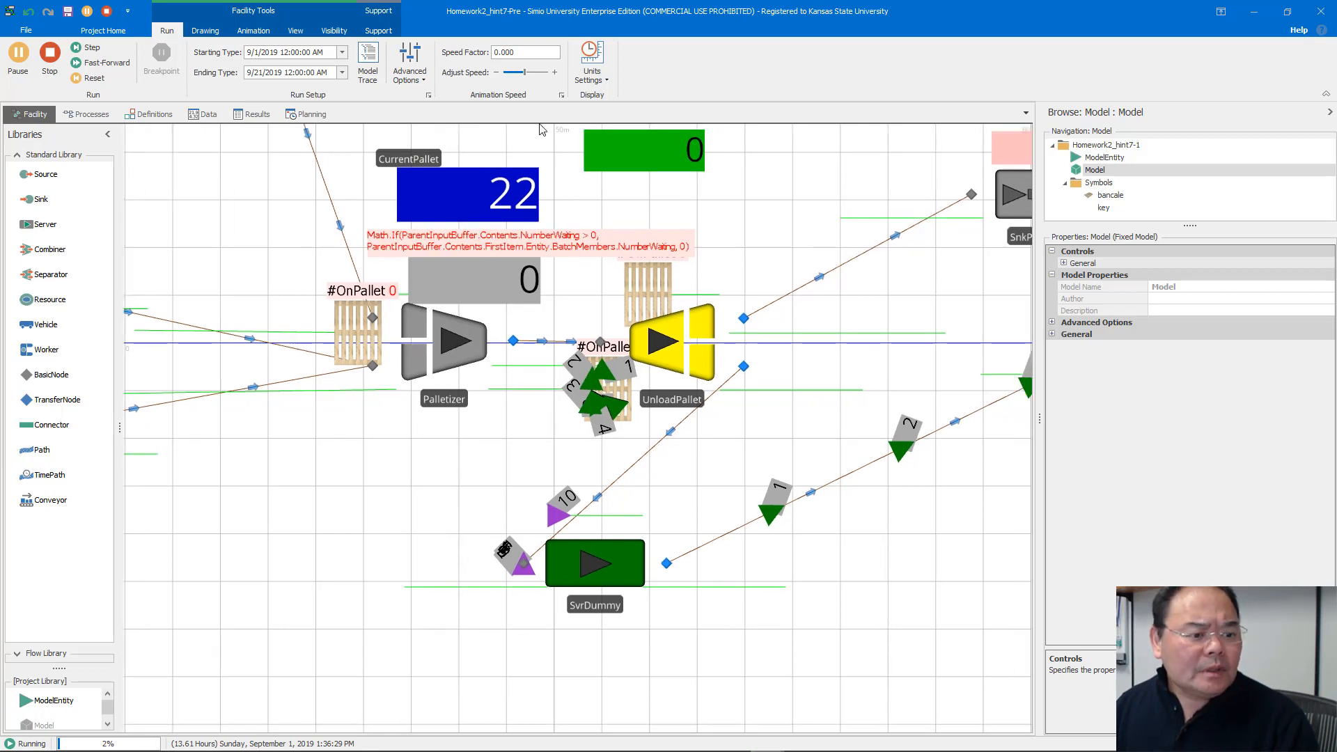
left_click(499, 56)
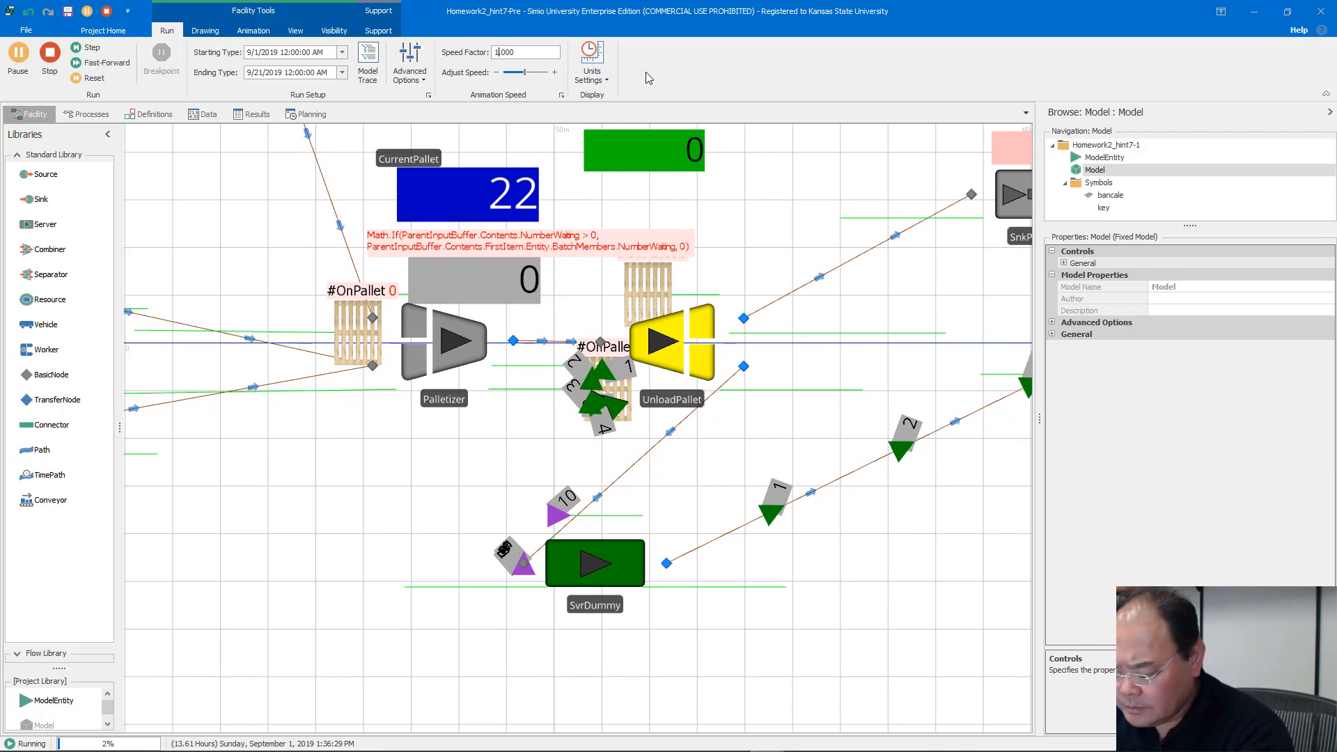
type("1")
key("Return")
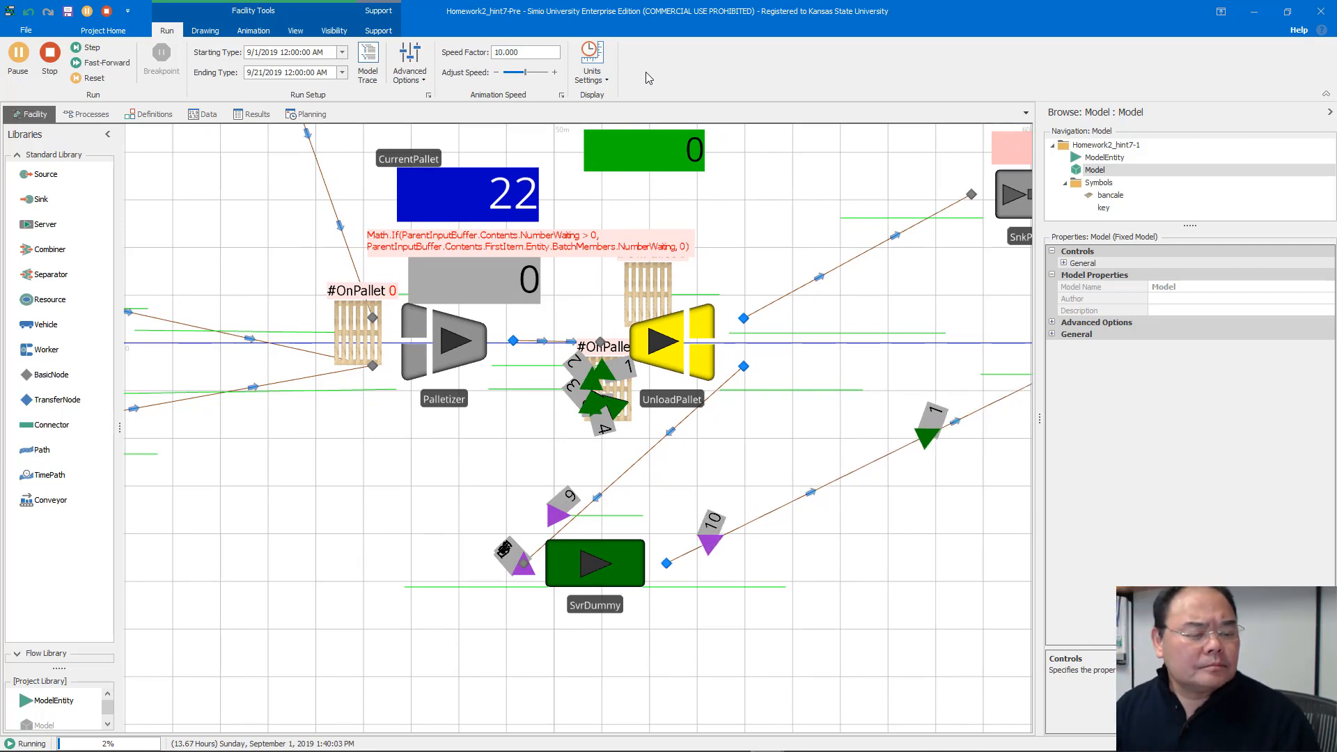
Step: Set the animation speed factor to 20 and watch the order of entities from UnloadPallet to Packing
left_click(499, 53)
key("BackSpace")
type("2")
key("Return")
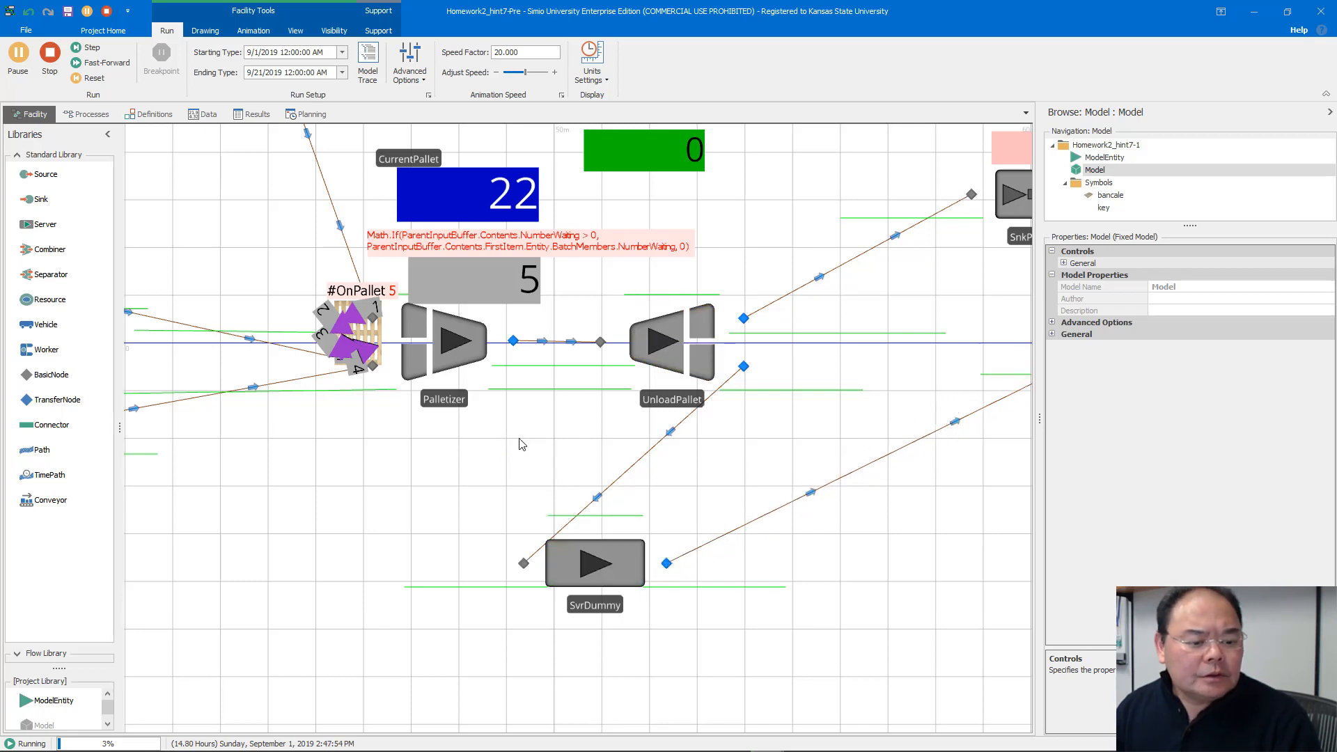
left_click_drag(821, 387, 633, 412)
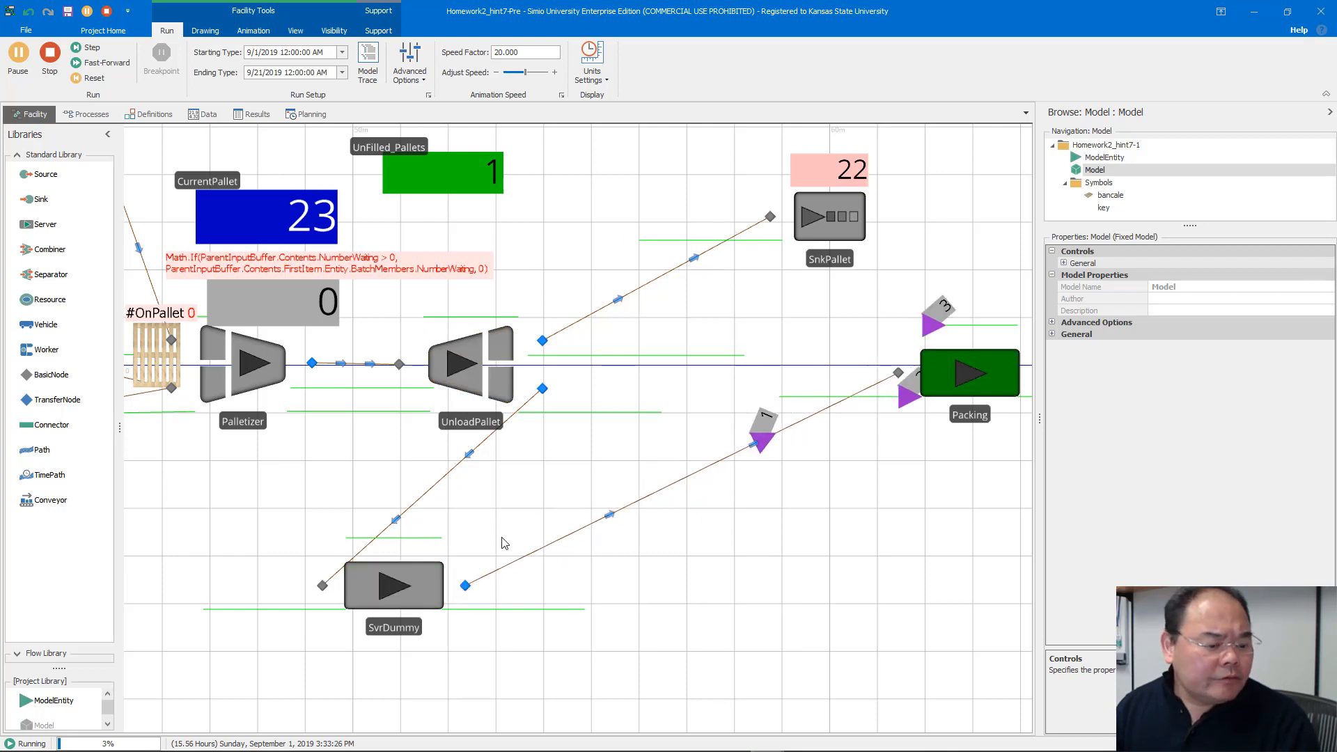
left_click_drag(325, 453, 404, 428)
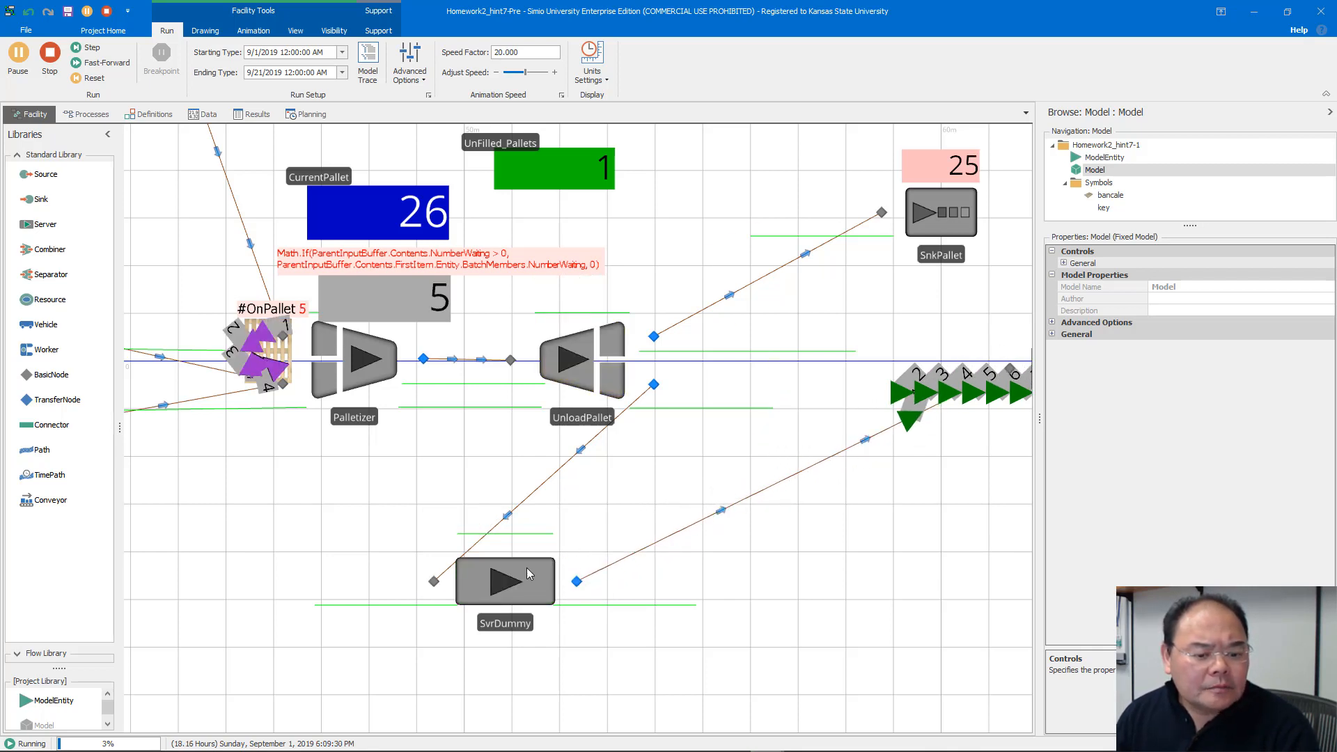
Step: Move SvrDummy back up close to UnloadPallet's member output and stop the simulation run after checking the order
left_click_drag(524, 577, 701, 501)
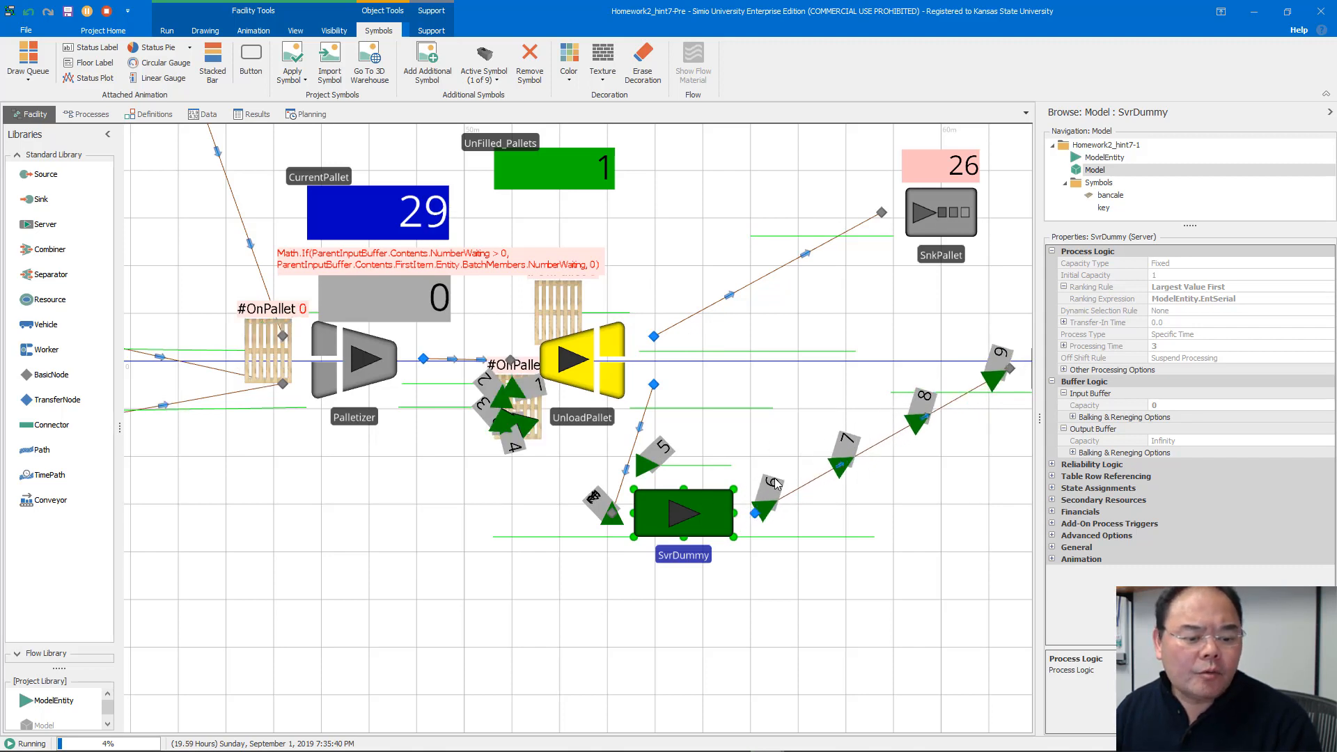
left_click_drag(888, 561, 664, 580)
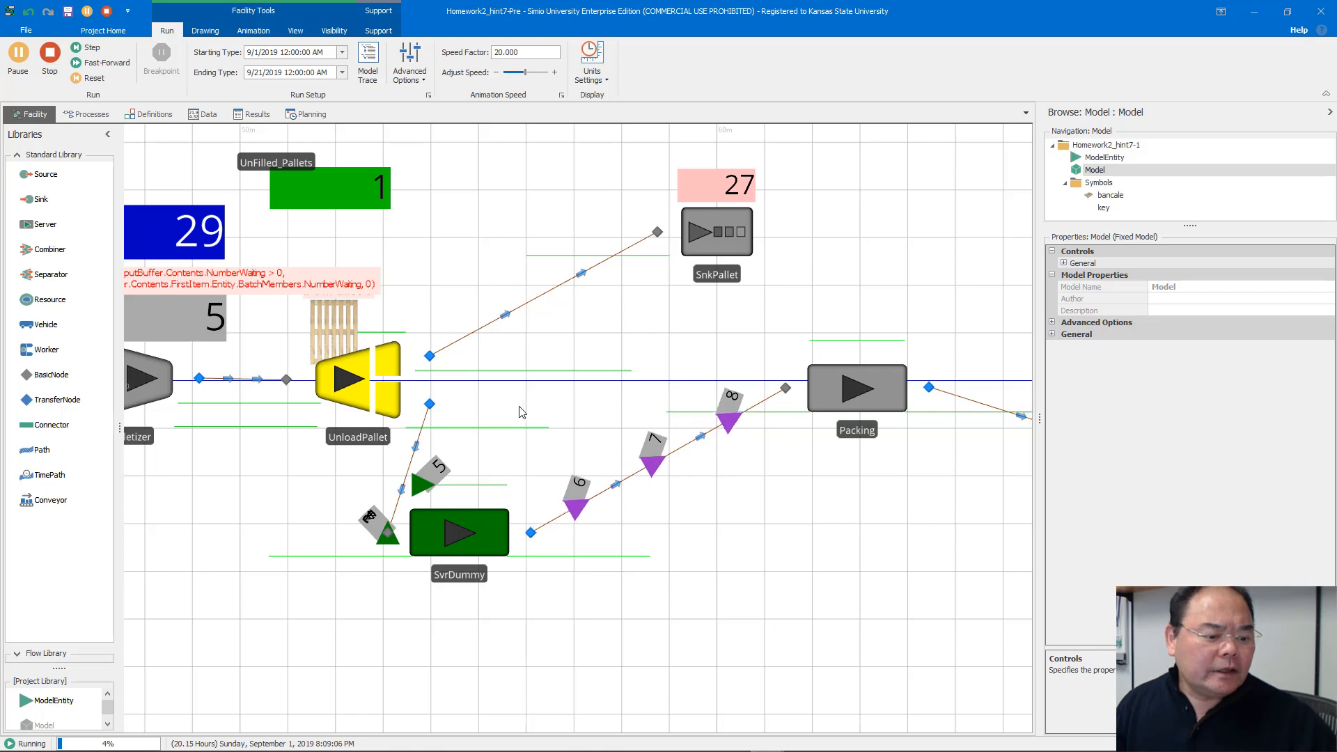
left_click(49, 52)
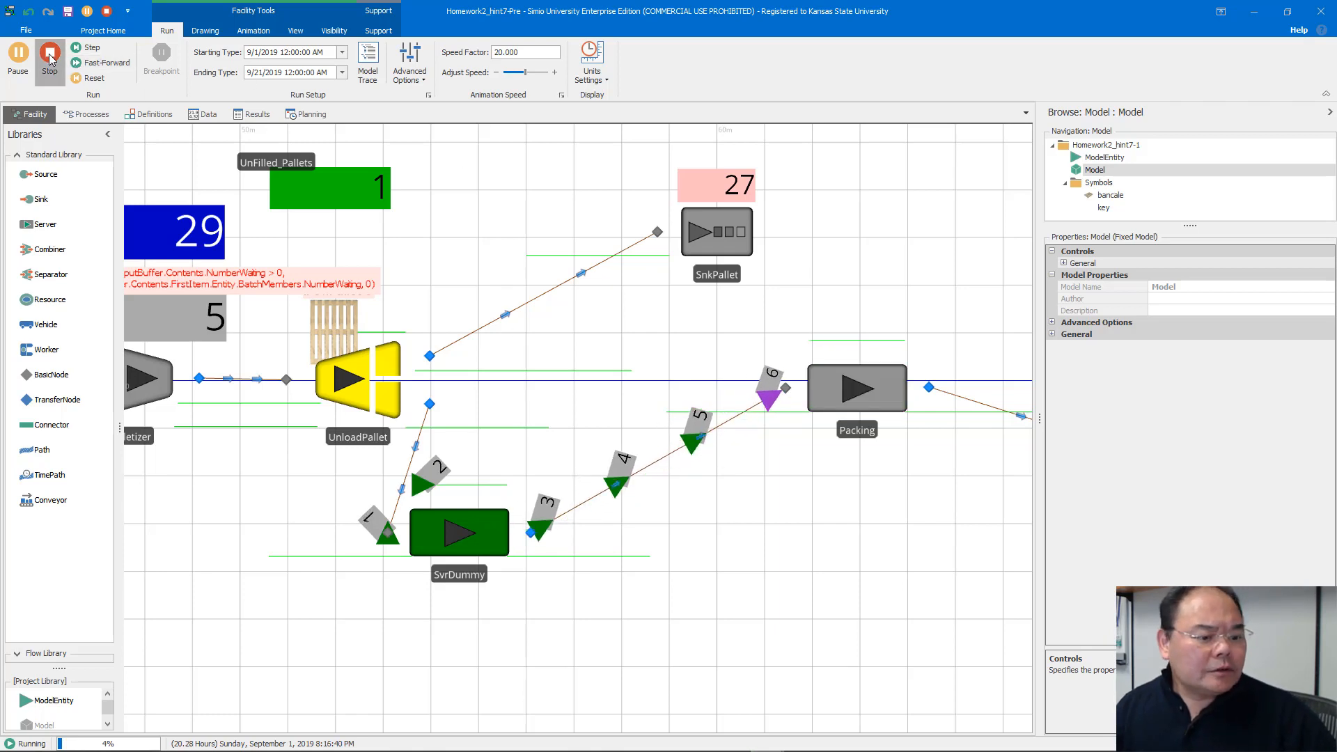
Step: Delete the path from UnloadPallet to SnkPallet and place a TransferNode above UnloadPallet's parent output node
left_click(538, 310)
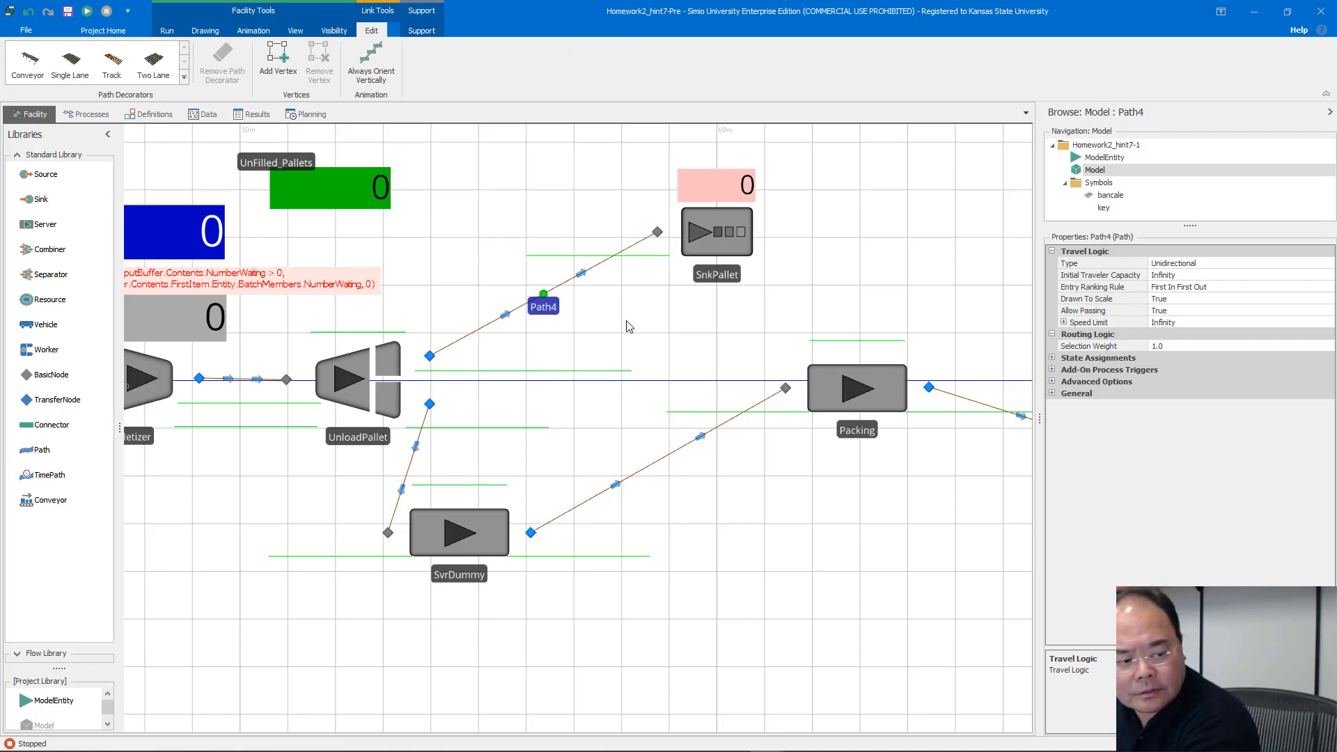
key("Delete")
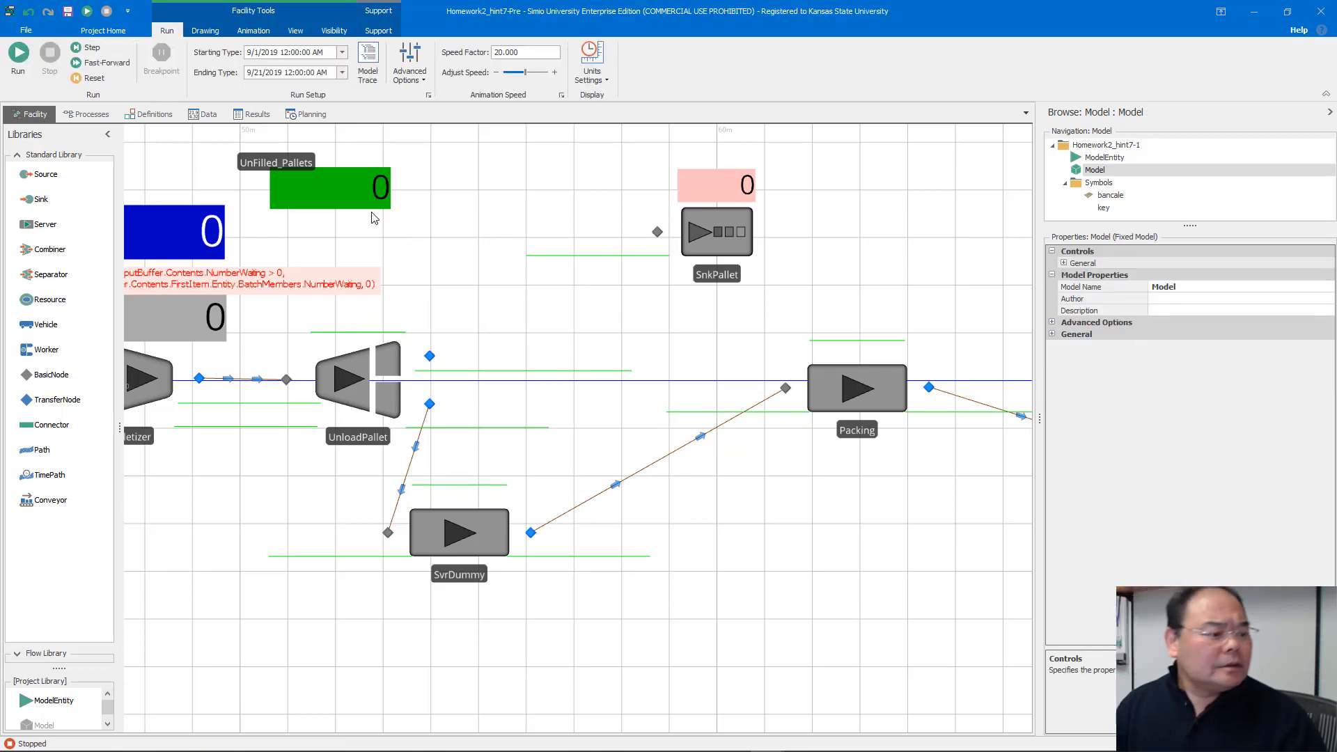
left_click_drag(40, 402, 433, 312)
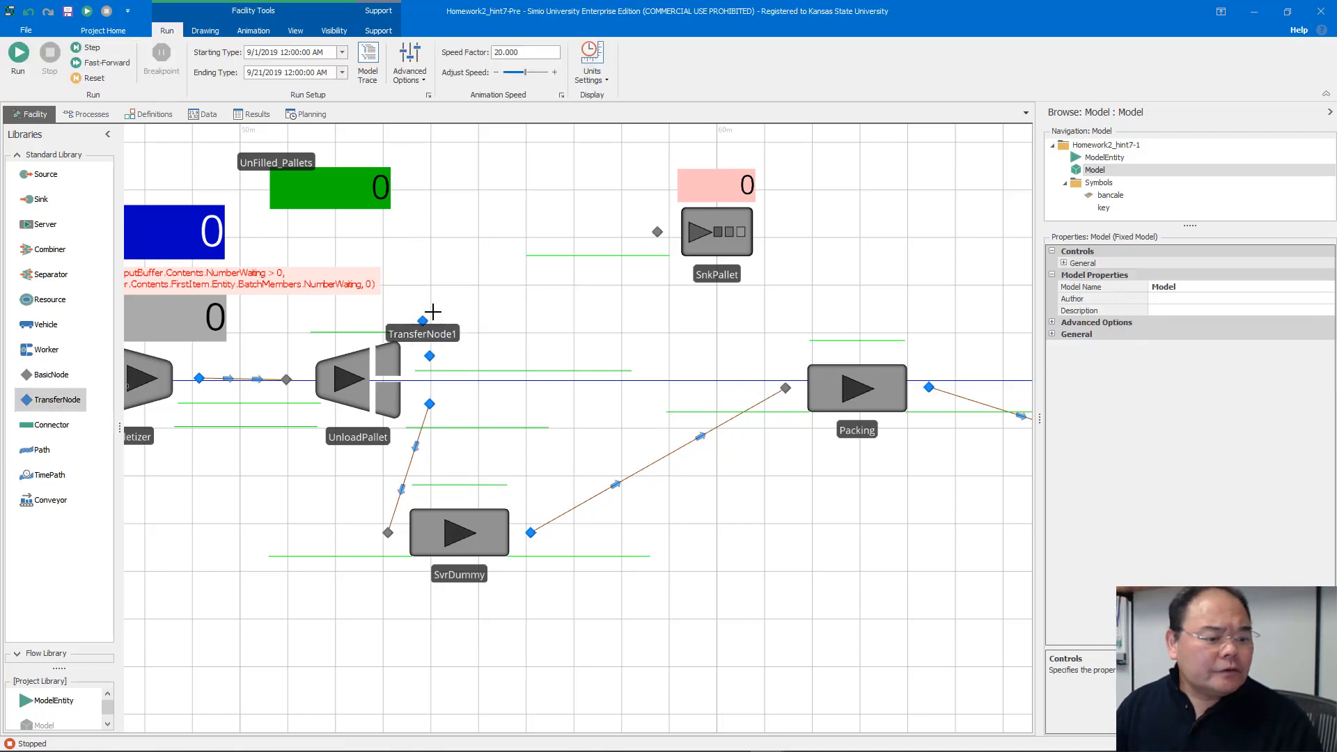
left_click(476, 307)
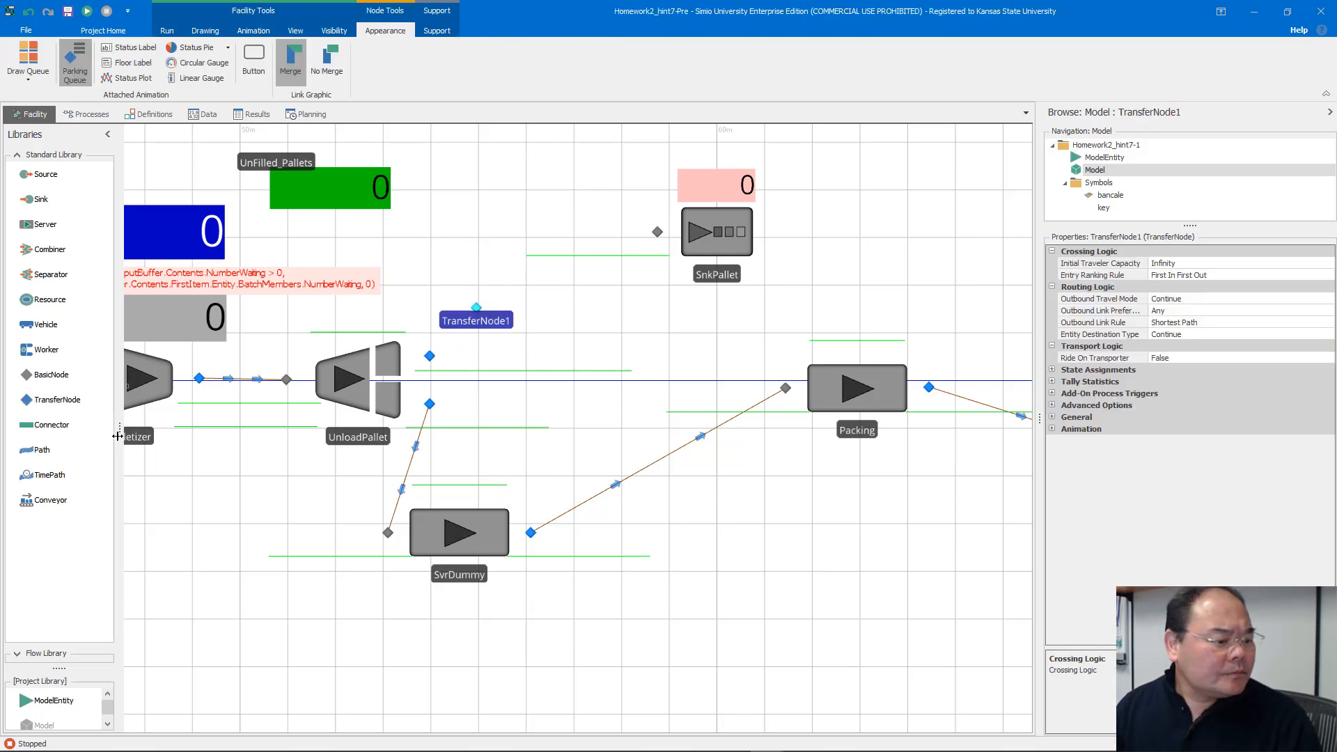
Step: Draw one TimePath from the new TransferNode to SnkPallet and another from UnloadPallet's parent output to the TransferNode
left_click(47, 475)
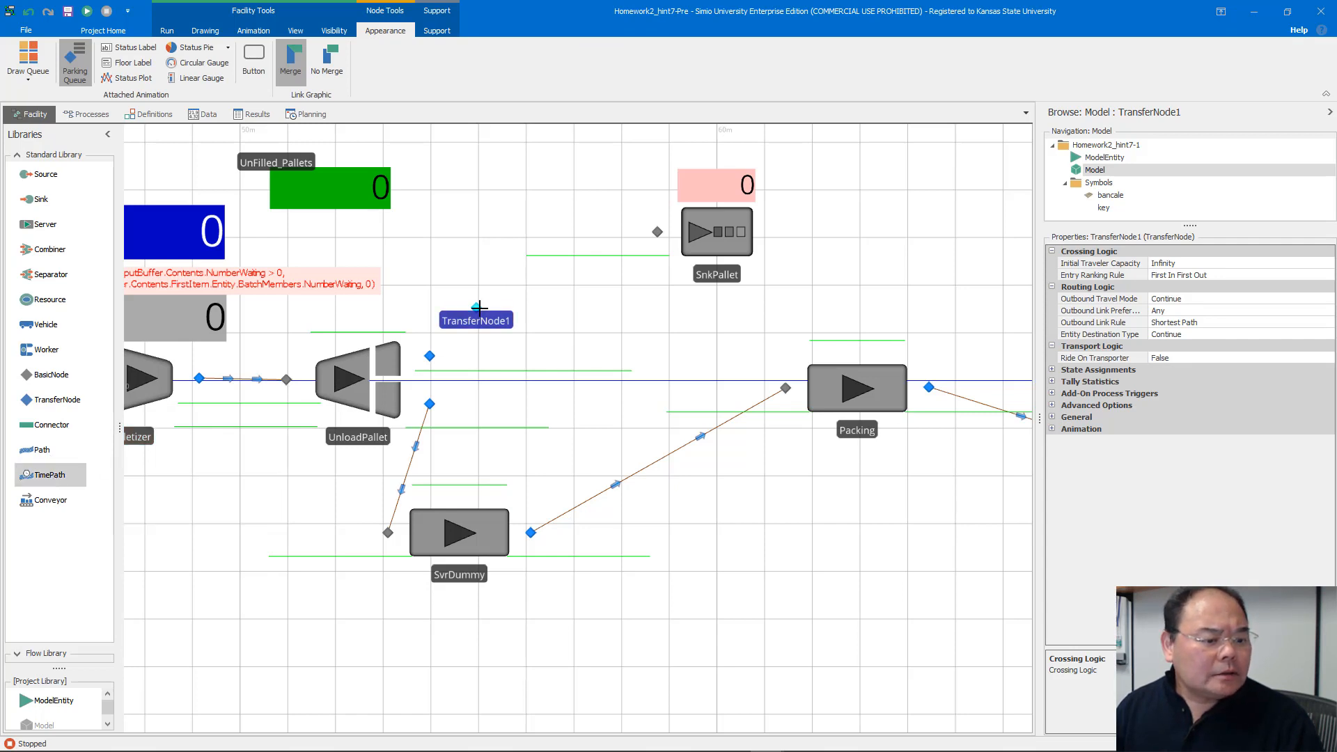
left_click(478, 305)
left_click(657, 232)
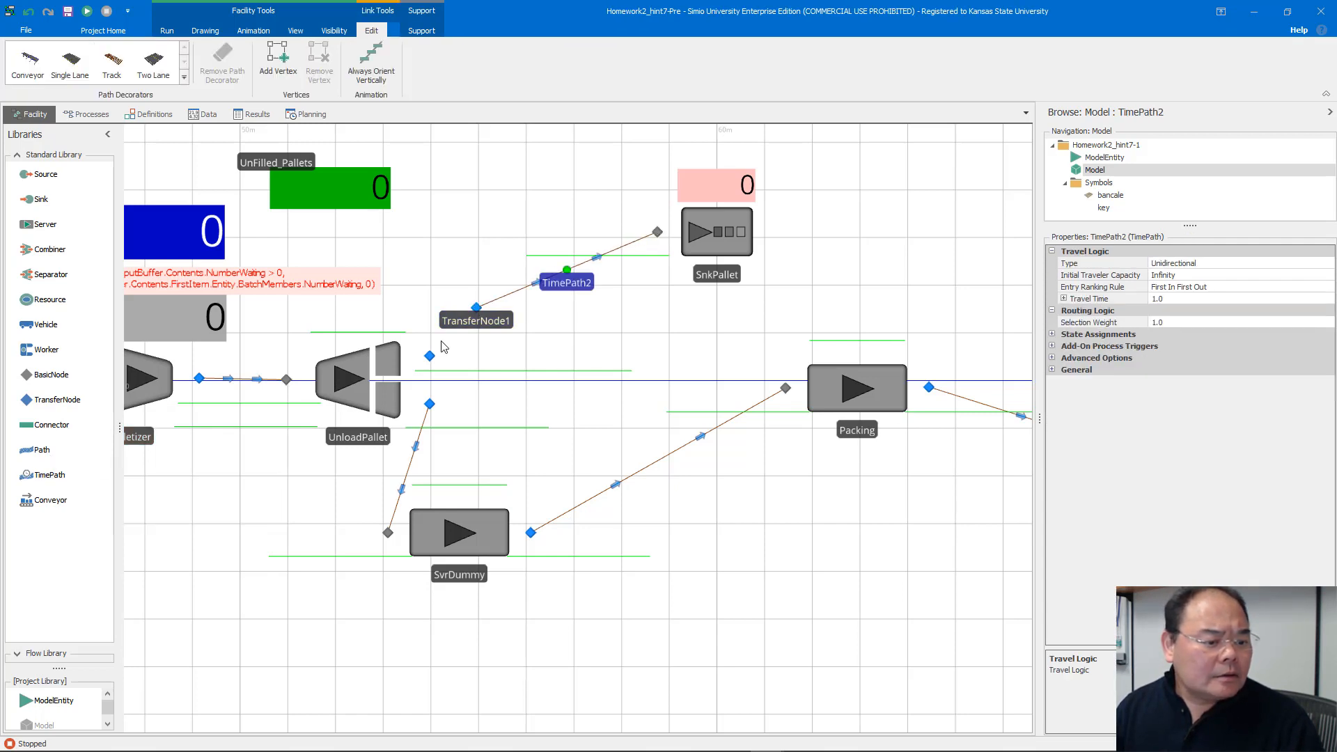
left_click(48, 477)
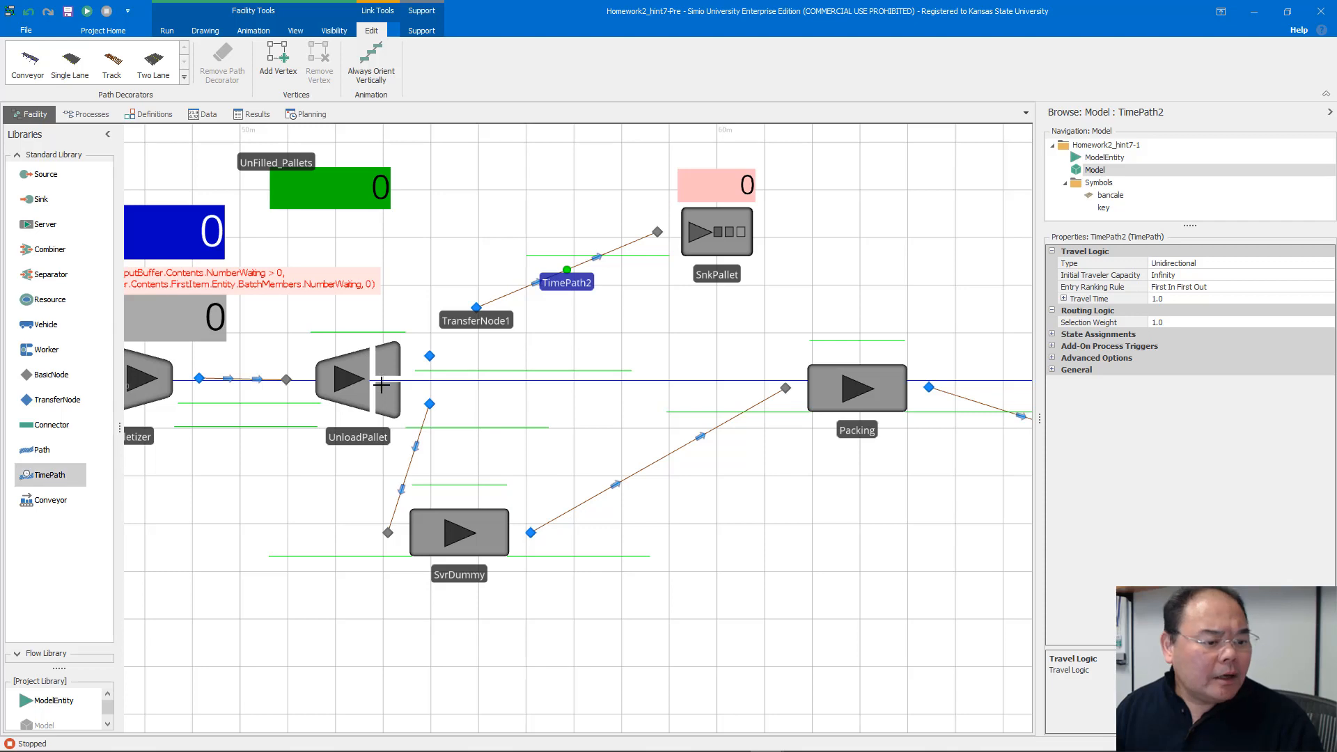
left_click(429, 355)
left_click(476, 308)
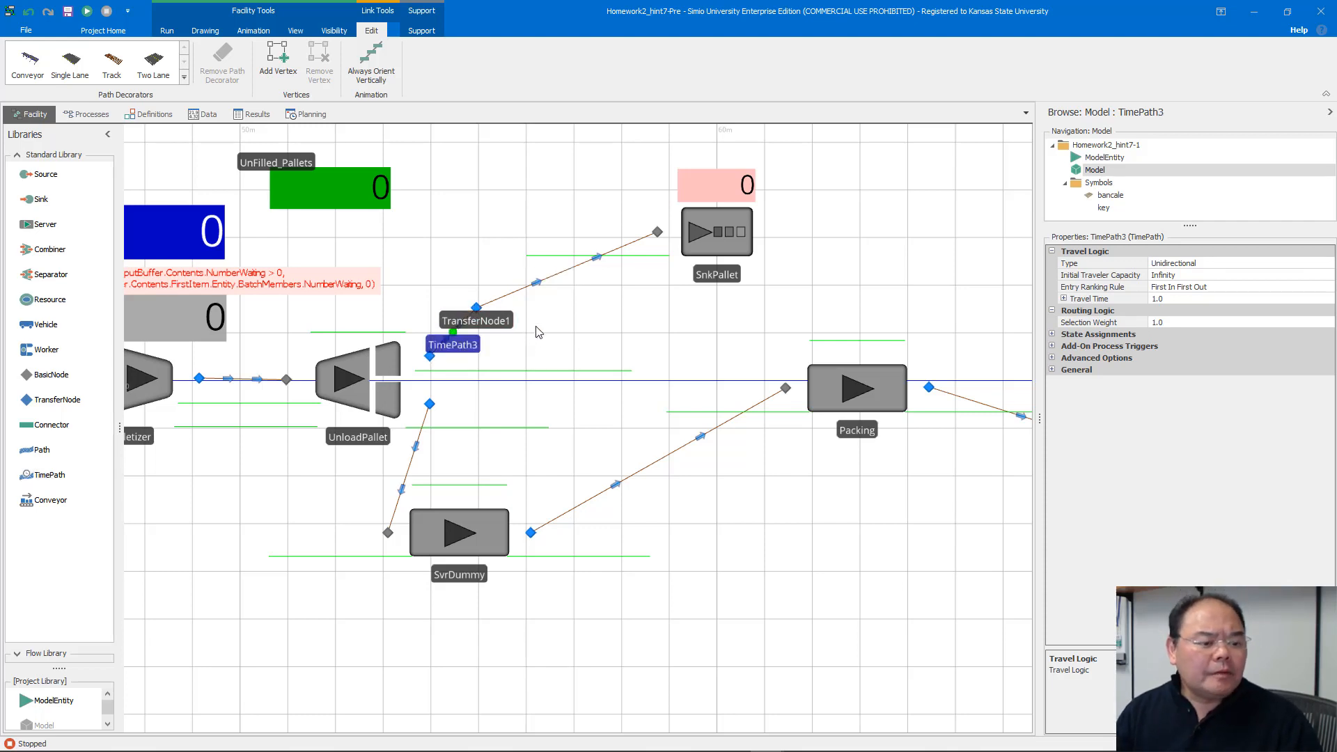
Step: Move TransferNode1 straight above UnloadPallet's parent output, level with SnkPallet's input, and select the parent output node
left_click(478, 309)
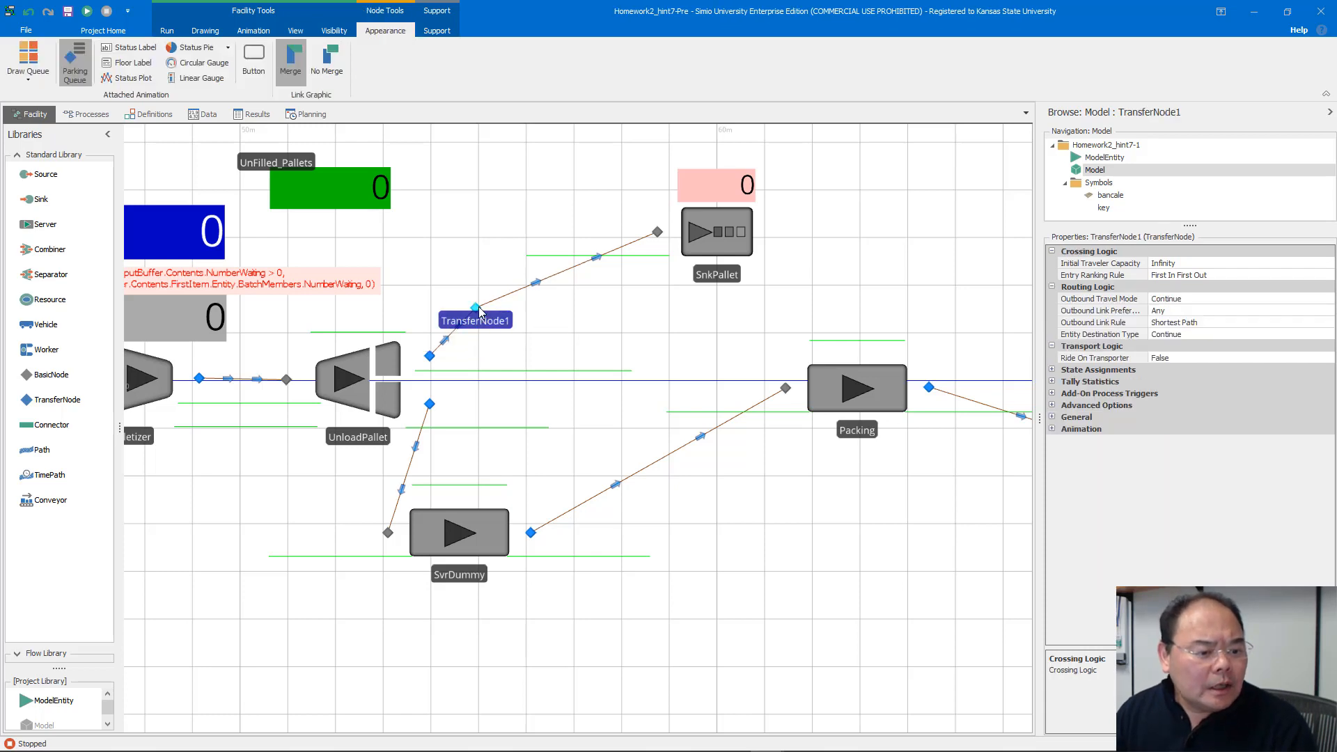
left_click_drag(480, 311, 433, 233)
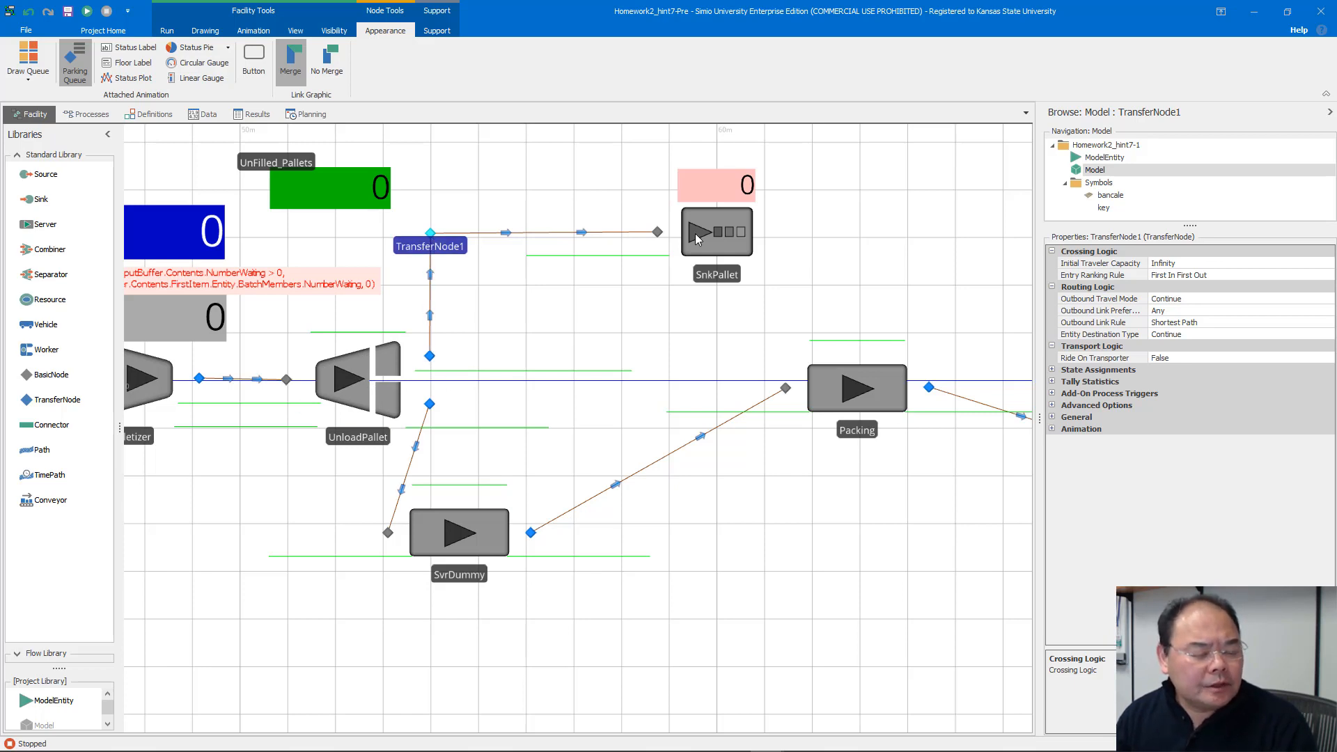
left_click(431, 356)
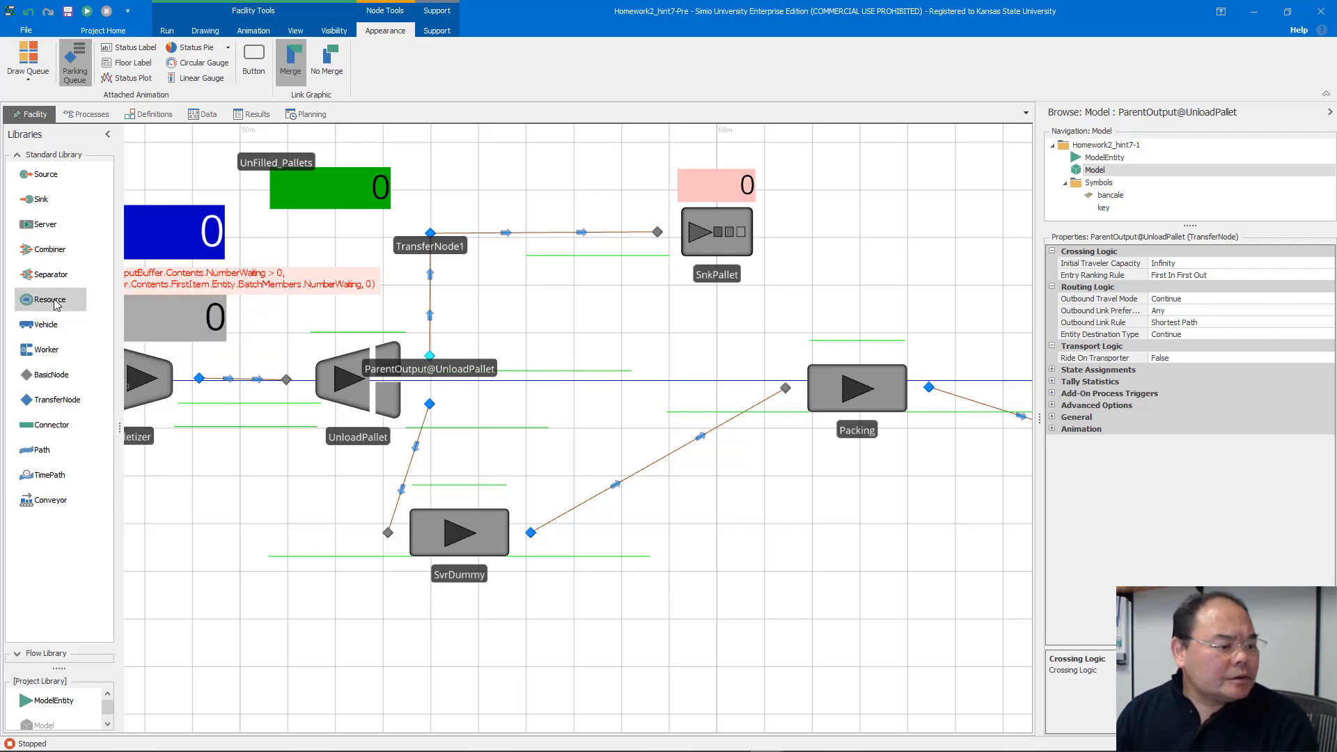
Step: Place a Resource between UnloadPallet and SnkPallet and shrink its symbol to roughly two thirds of its size
left_click_drag(55, 301, 557, 326)
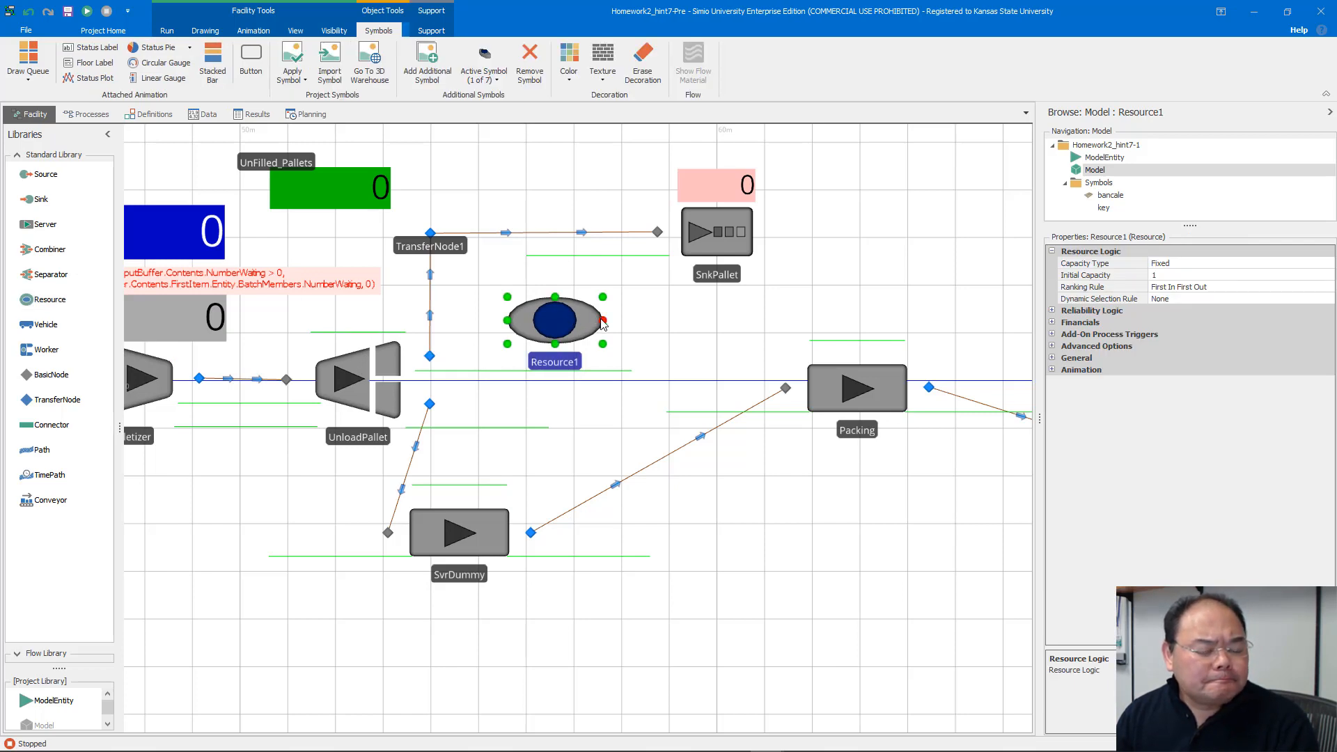
left_click_drag(603, 323, 569, 325)
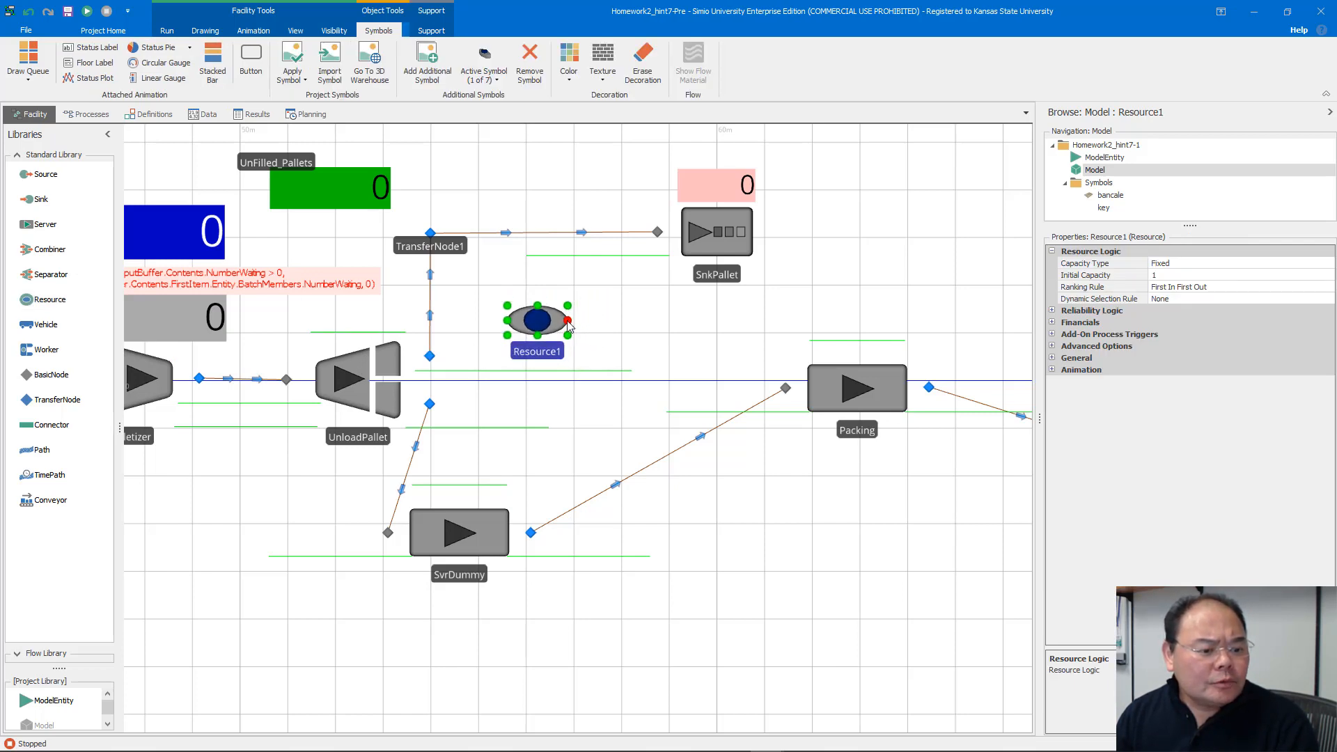
Step: Rename the resource between UnloadPallet and SnkPallet as Key
double_click(555, 355)
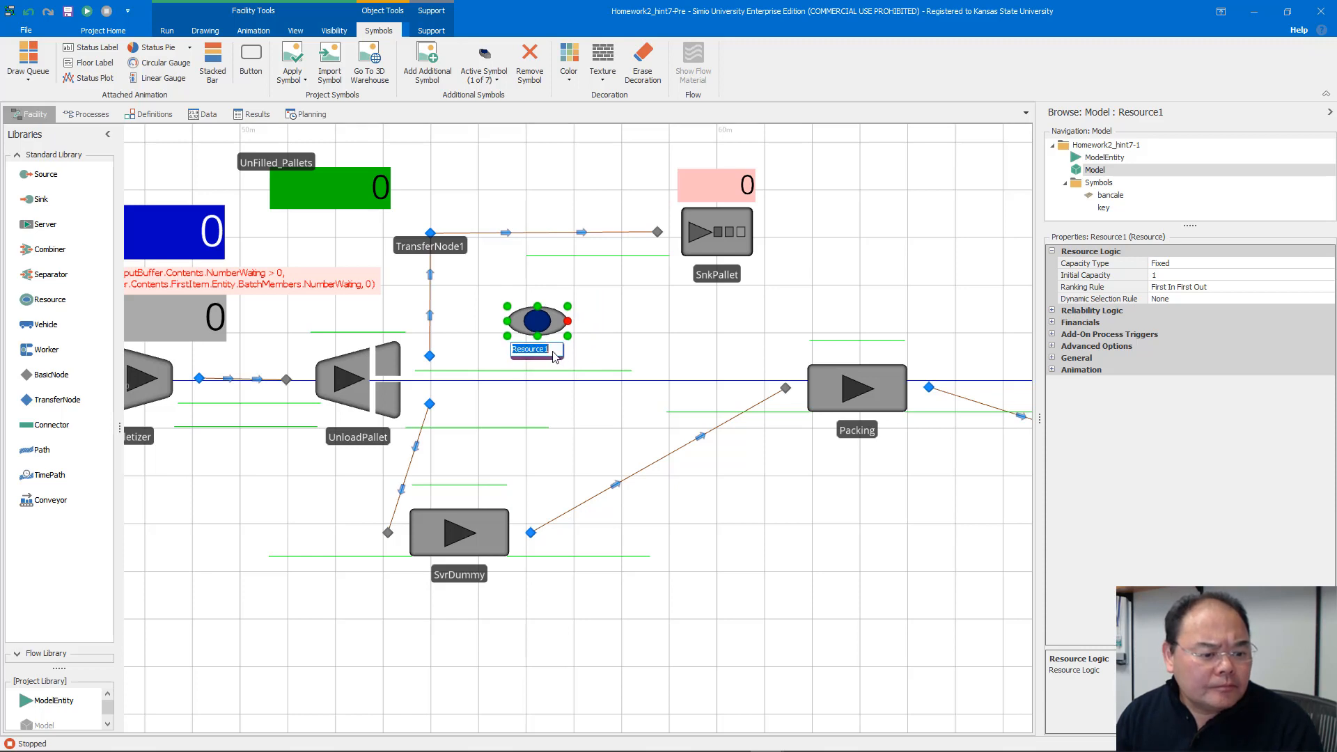
type("Key")
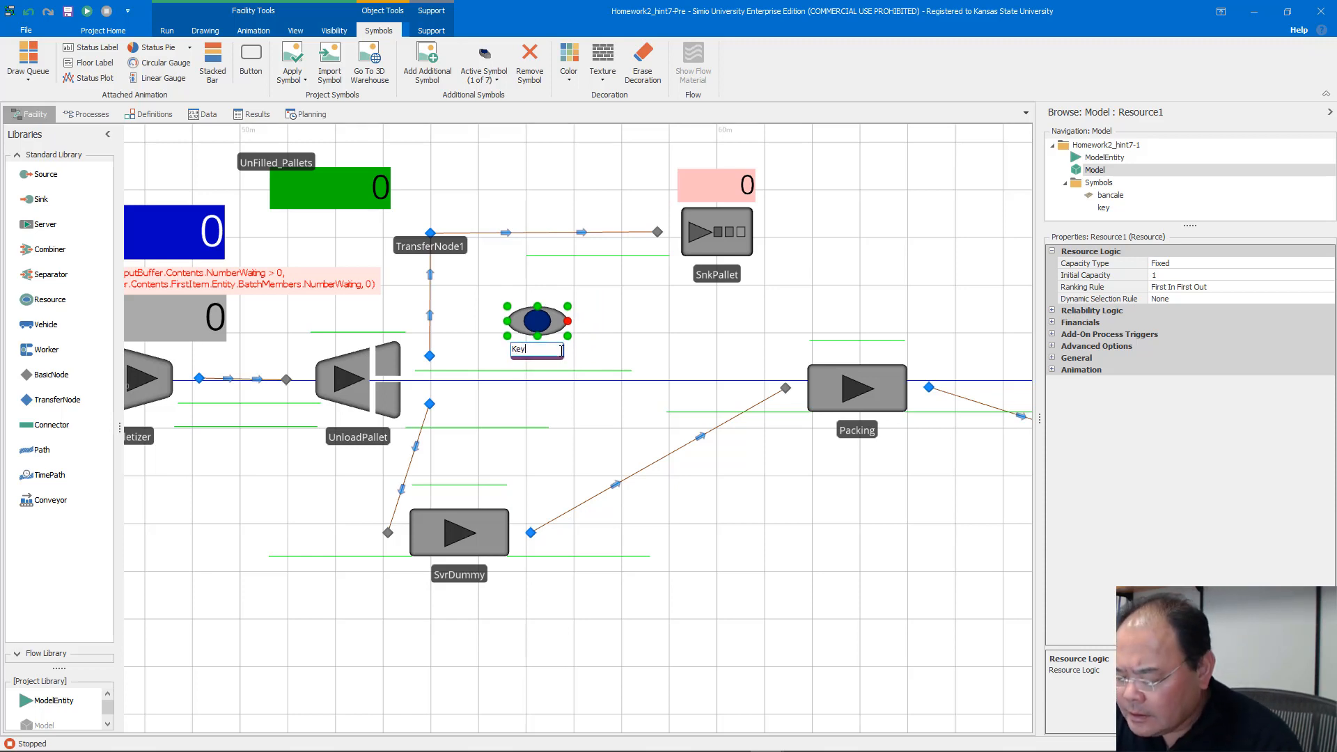
key("Return")
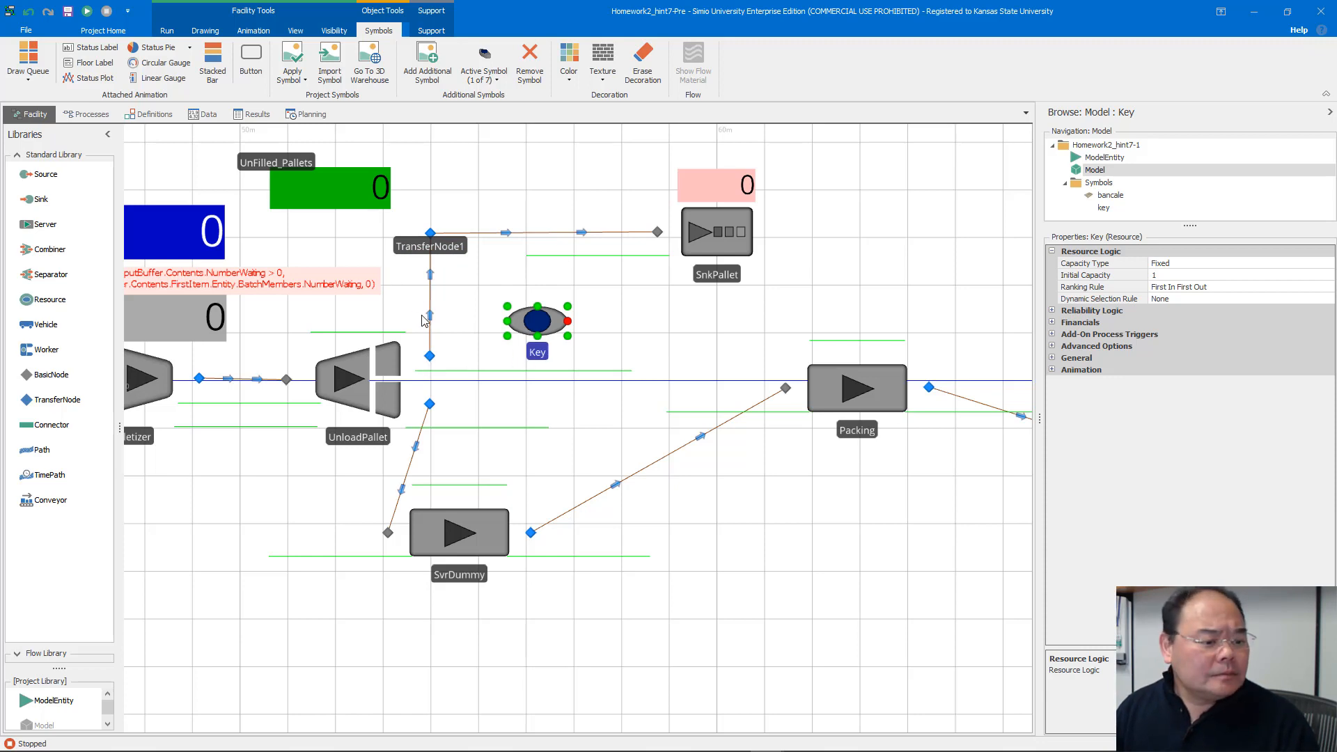
Step: Create an Entered add-on process for UnloadPallet's parent output node and insert a Seize step in it
left_click(430, 356)
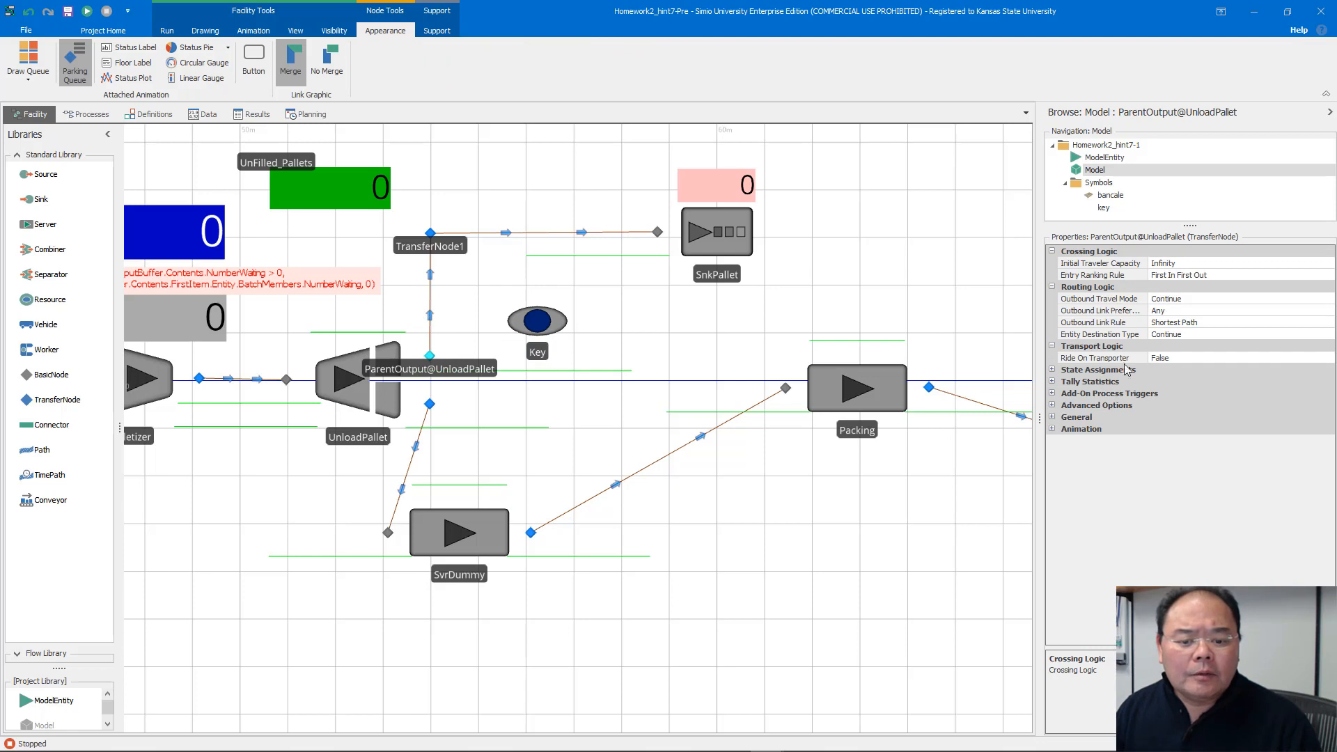
left_click(1052, 394)
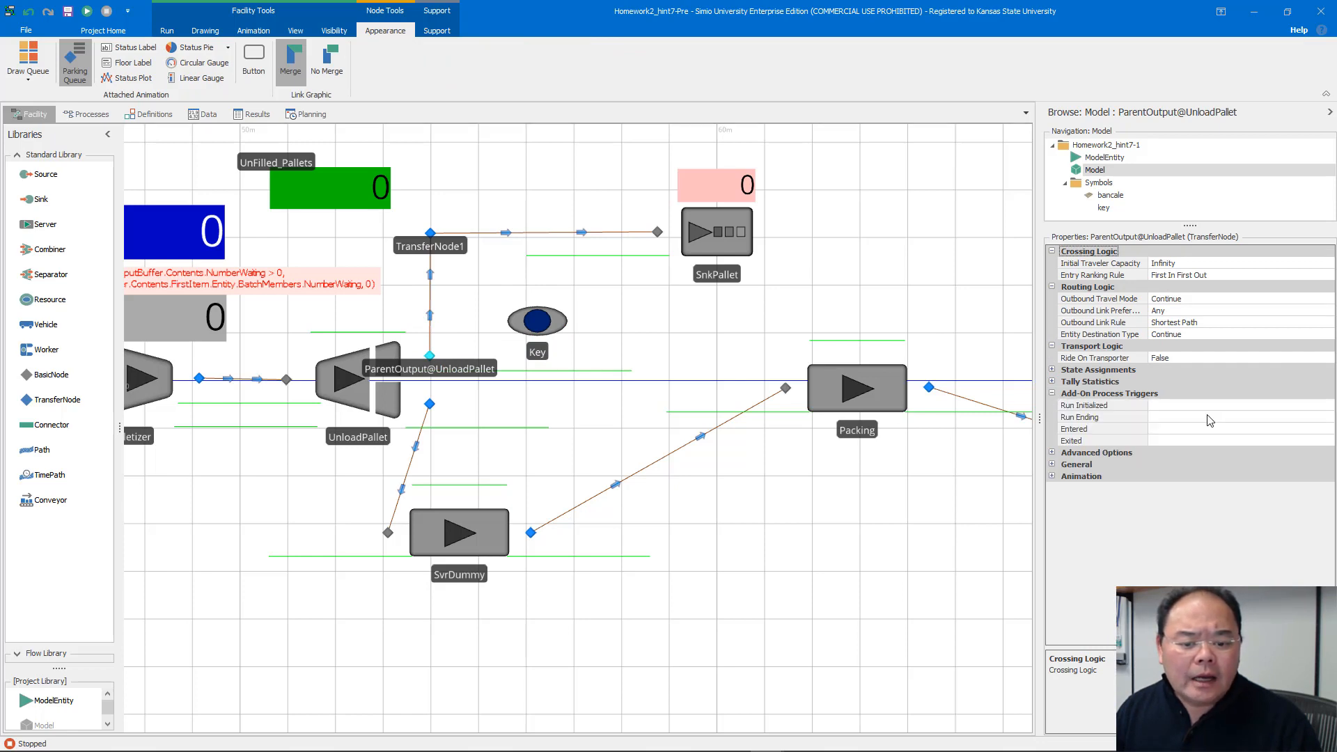
left_click(1182, 430)
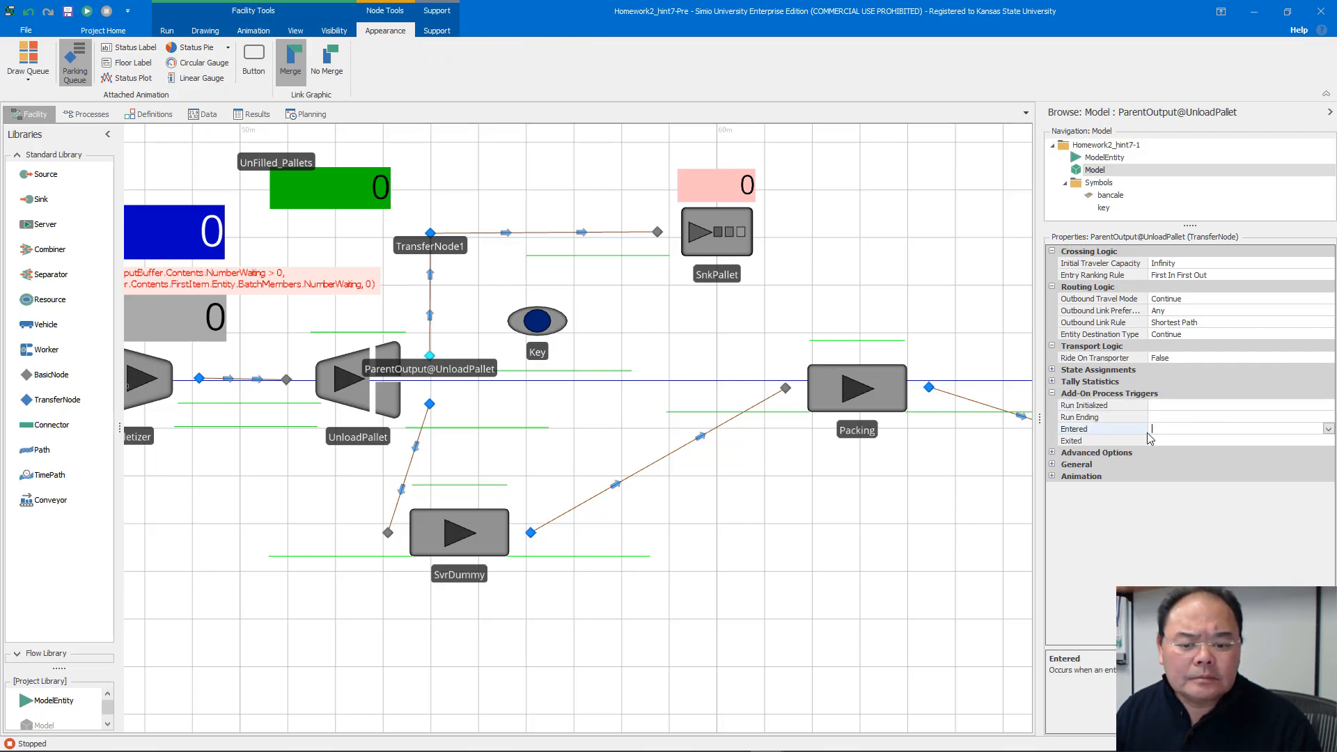
double_click(1122, 432)
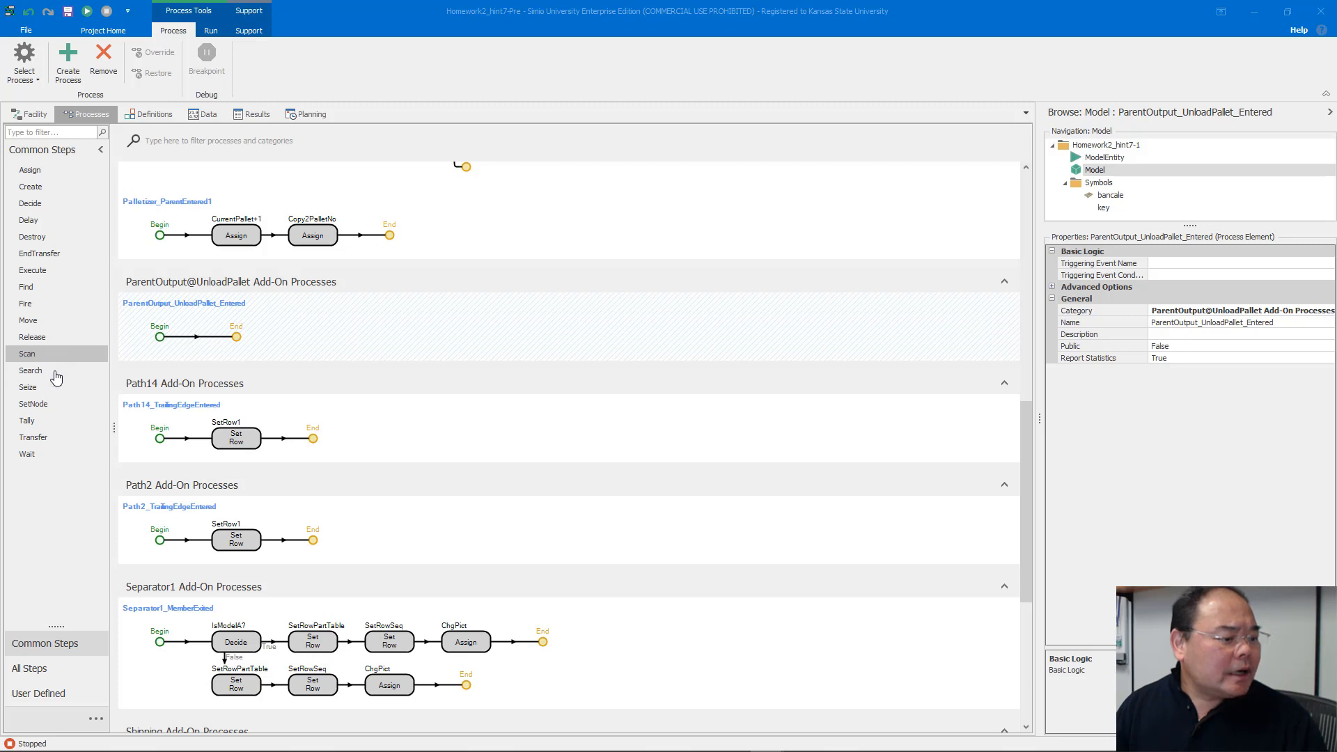
left_click_drag(52, 390, 240, 348)
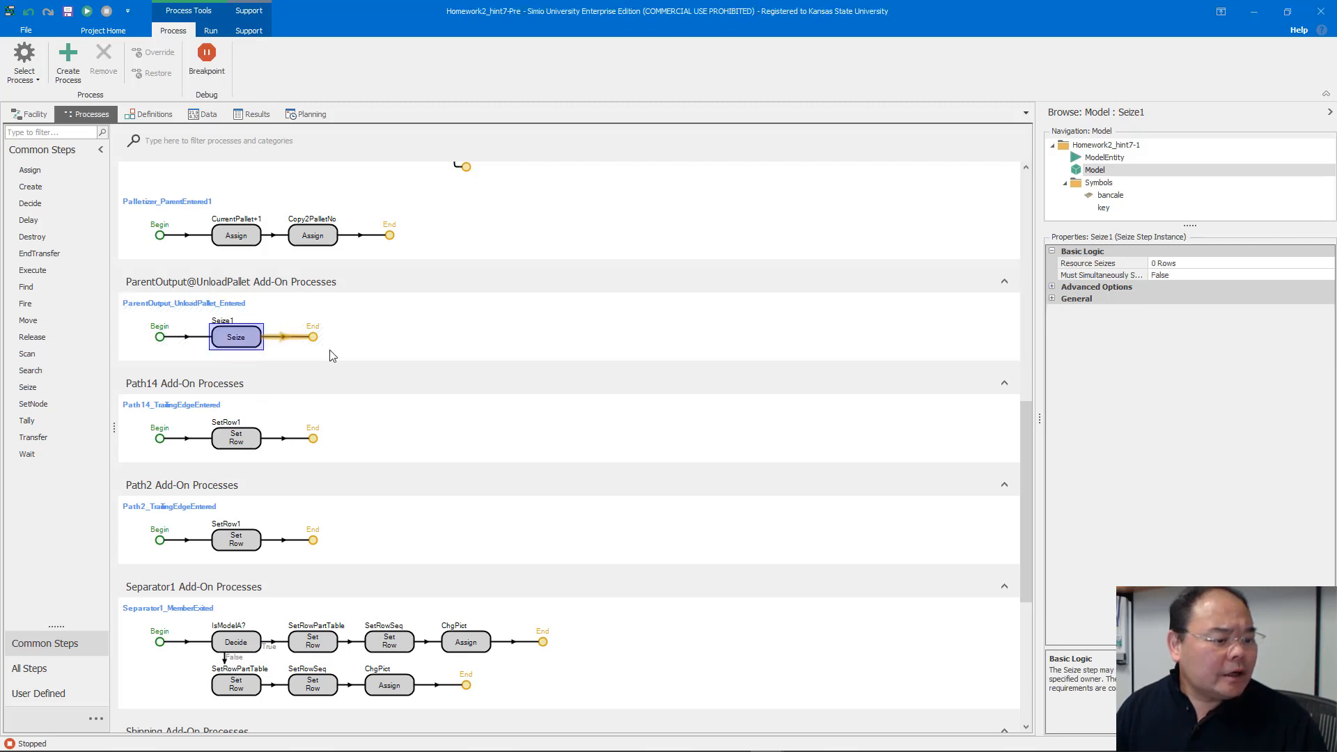
Step: Add one resource seize to the Seize step with Key as its object name
left_click(1258, 265)
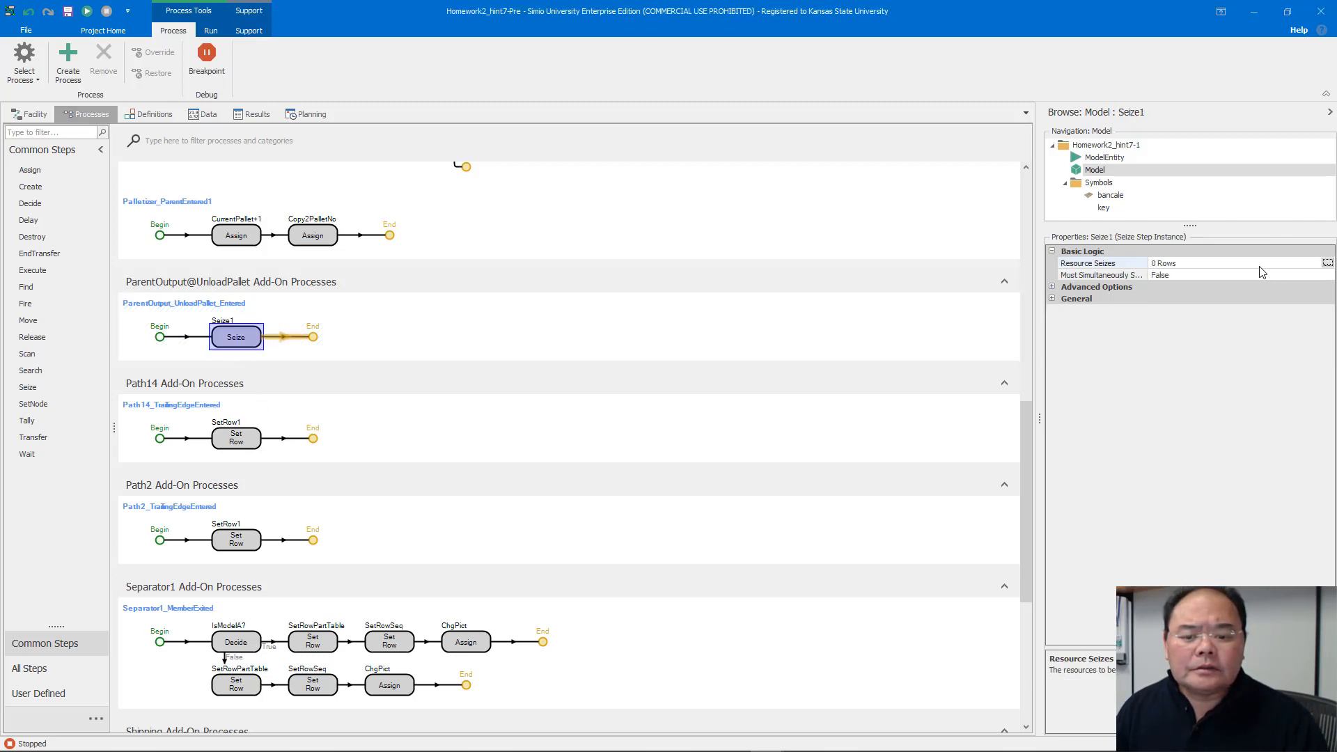
left_click(1329, 264)
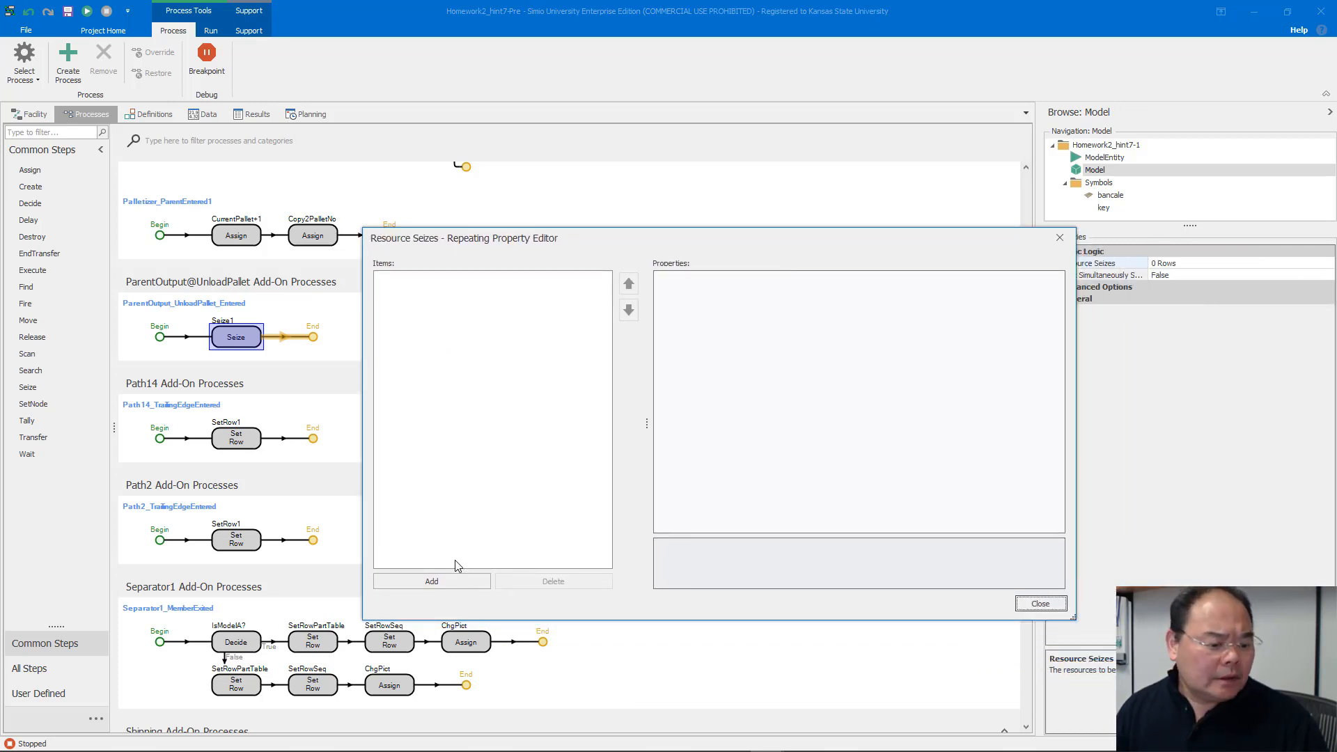
left_click(451, 581)
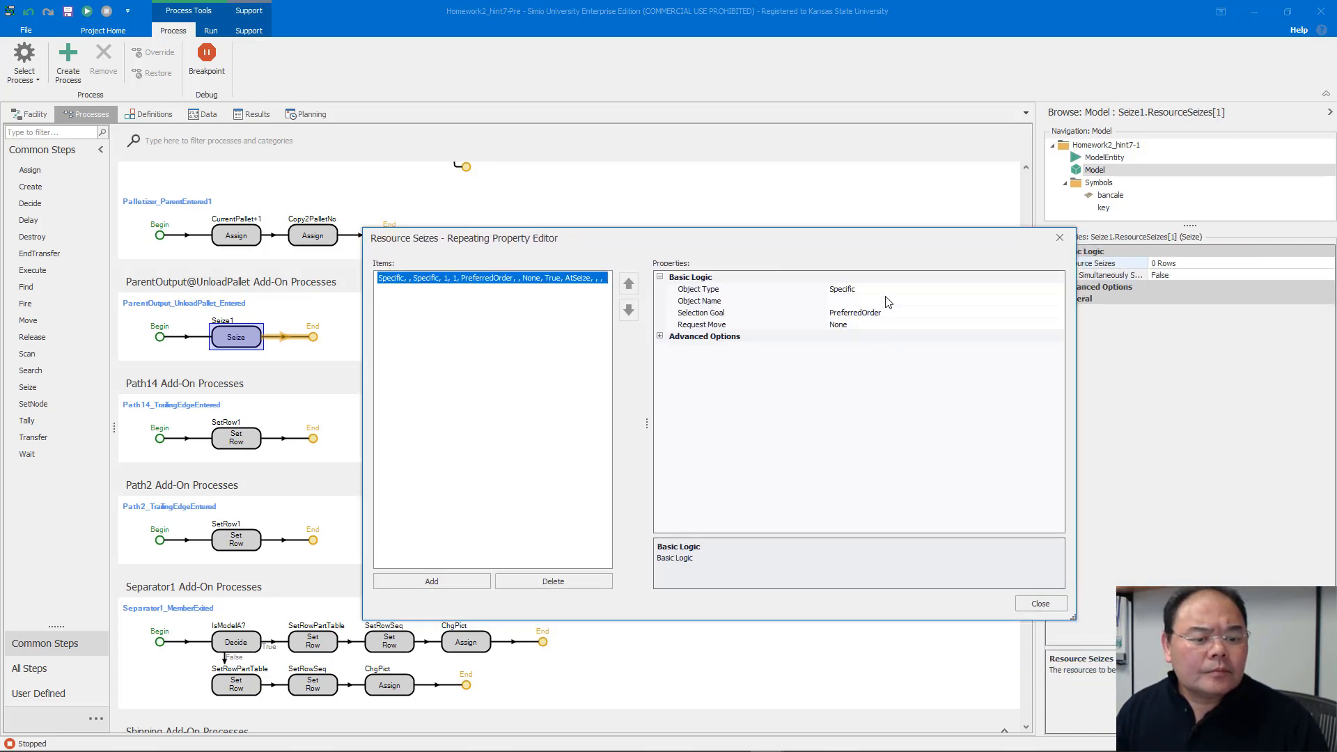
left_click(885, 301)
left_click(1058, 301)
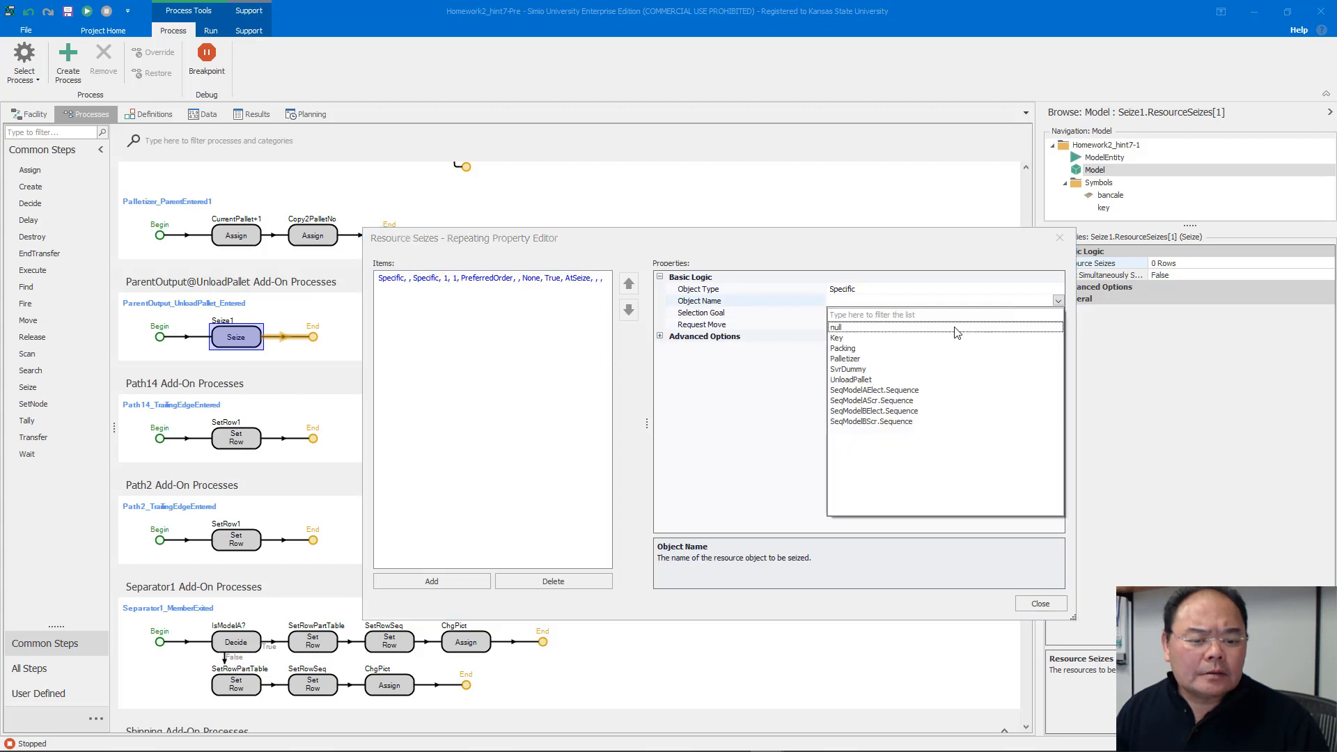
left_click(845, 342)
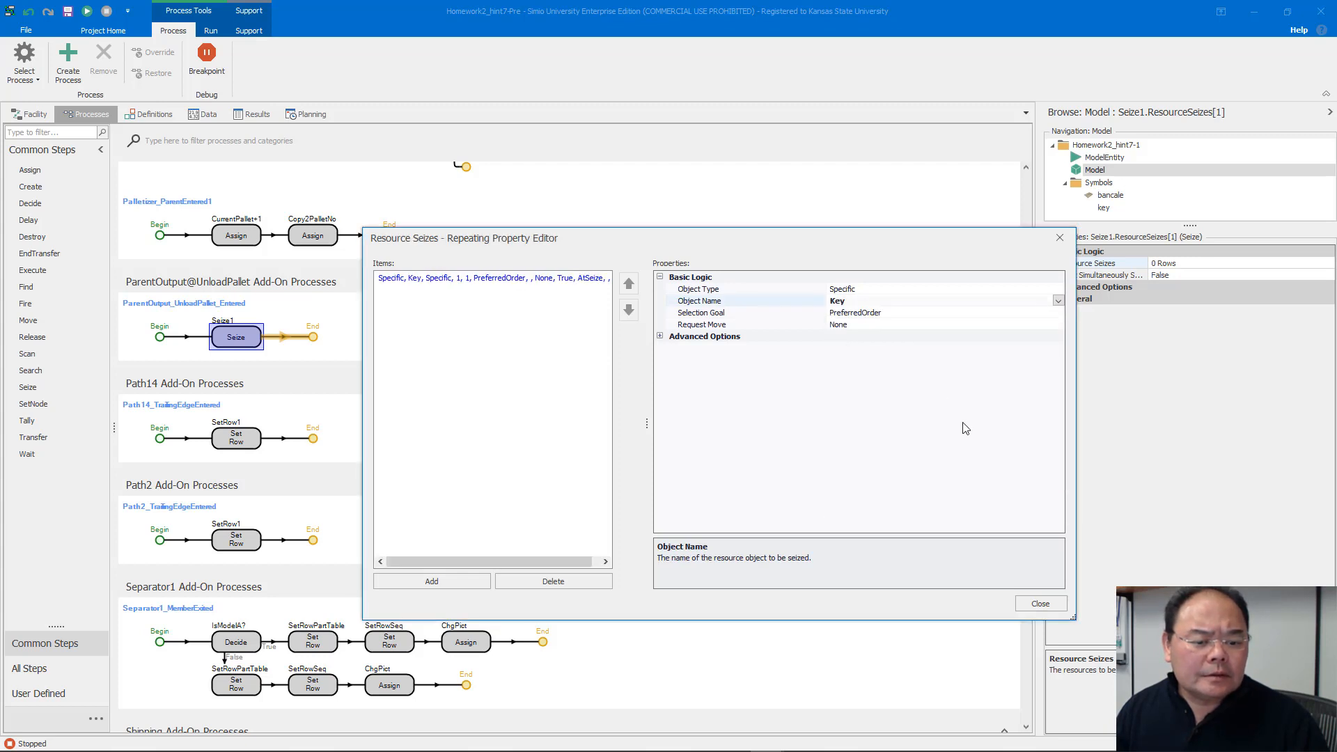
left_click(1035, 602)
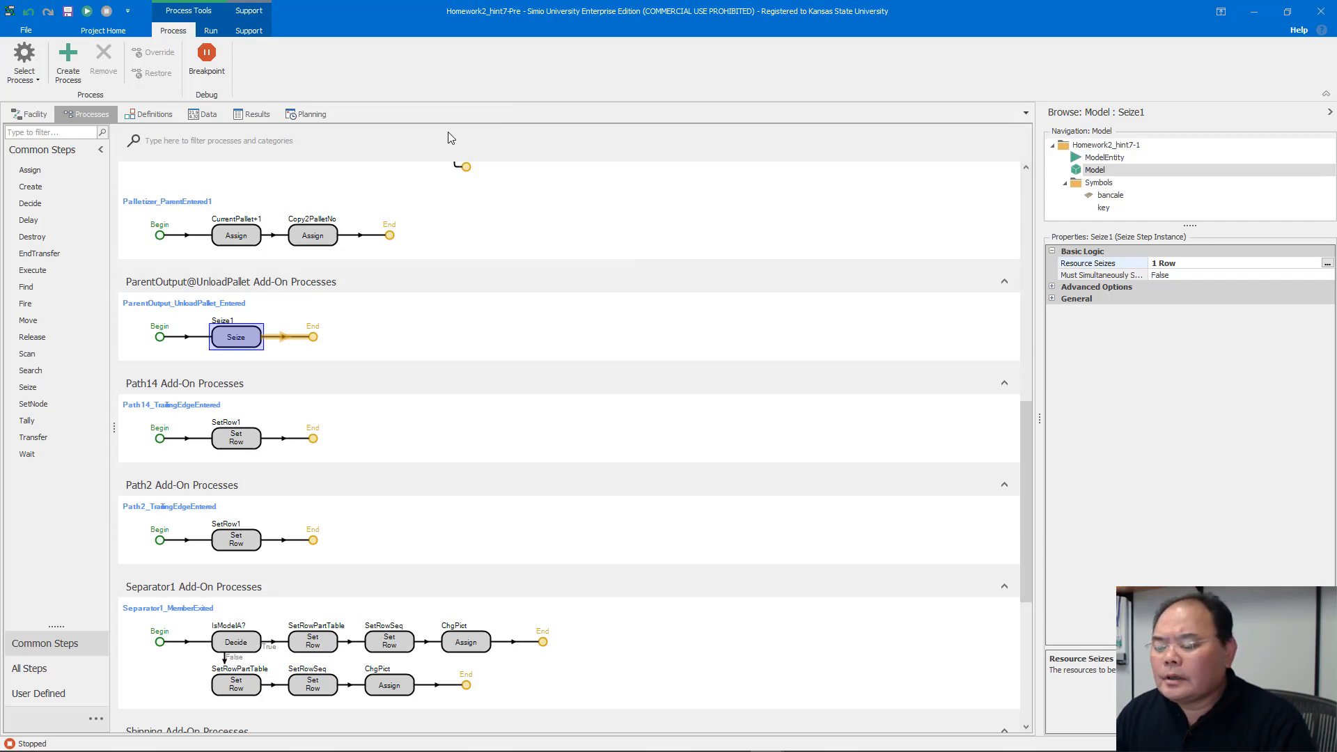
Step: Rename TransferNode1 as PalletWaiting and shift the node slightly upward in the facility
left_click(33, 115)
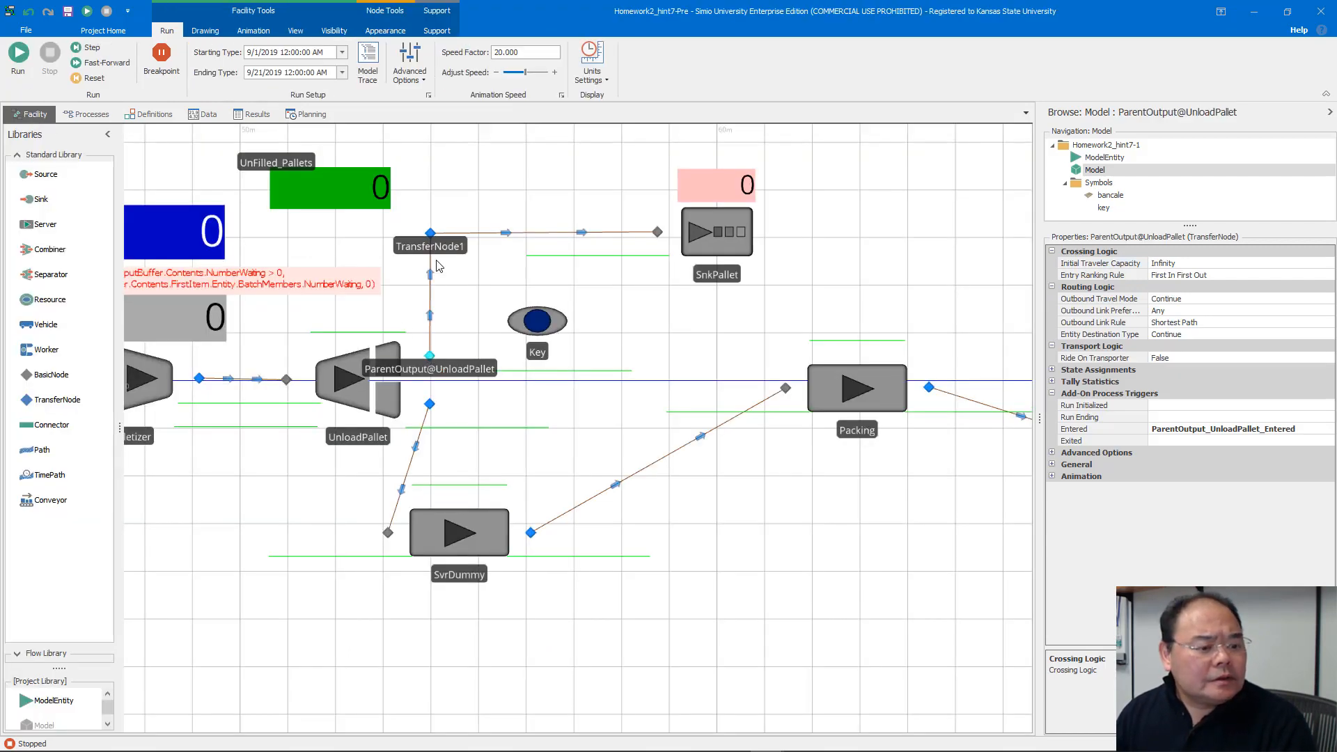
left_click(432, 236)
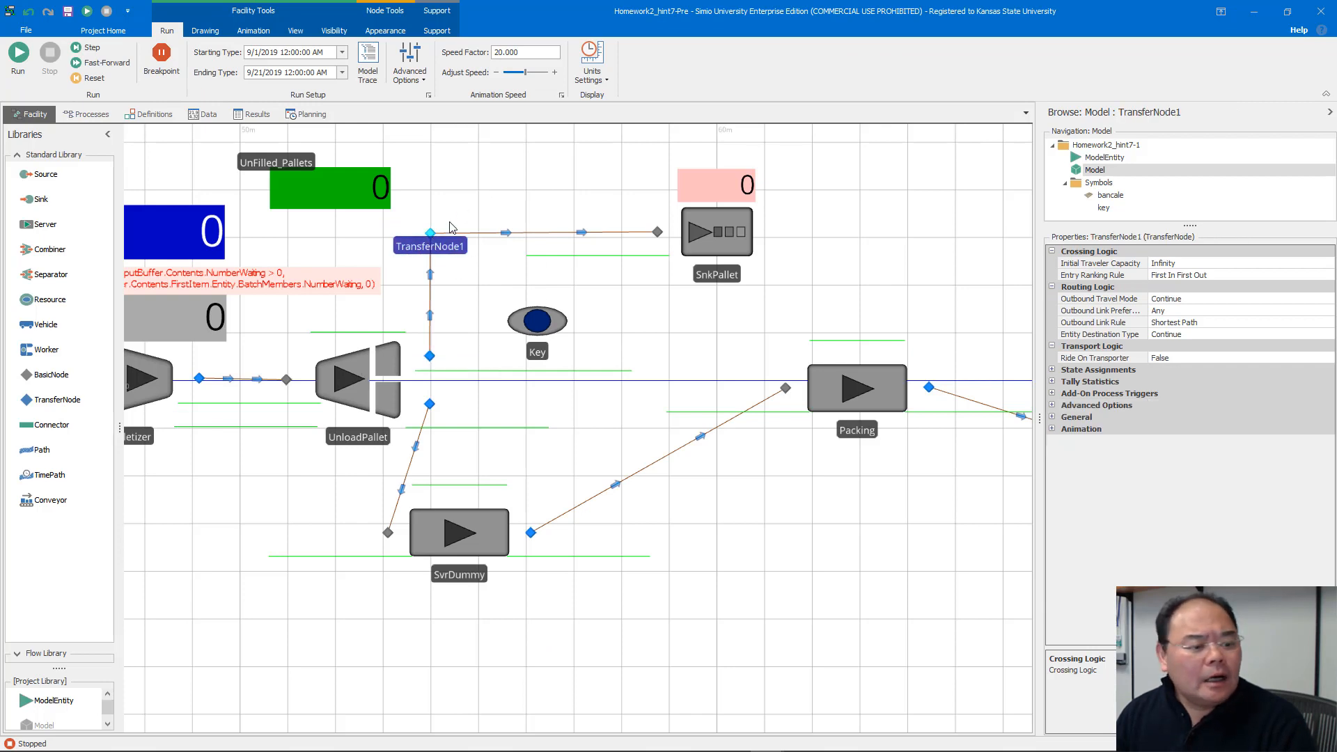
left_click(454, 247)
type("P")
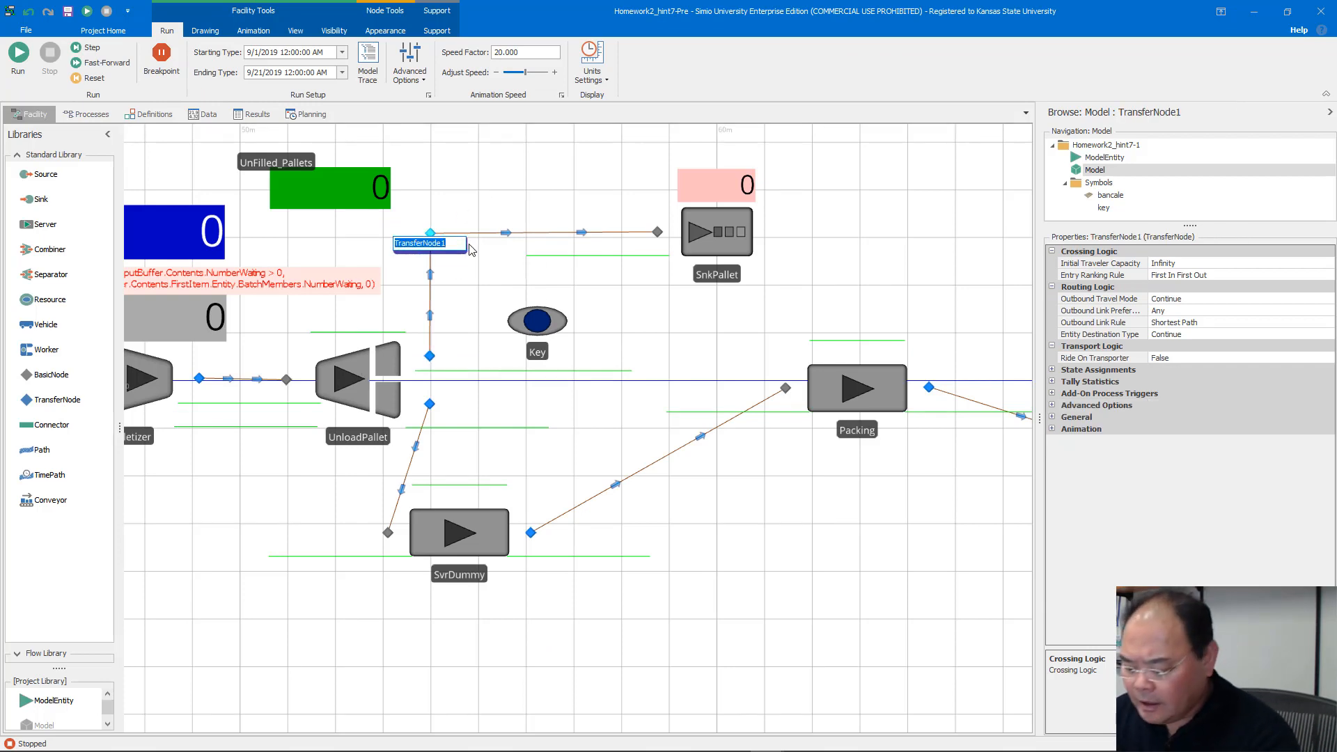
type("alletWa")
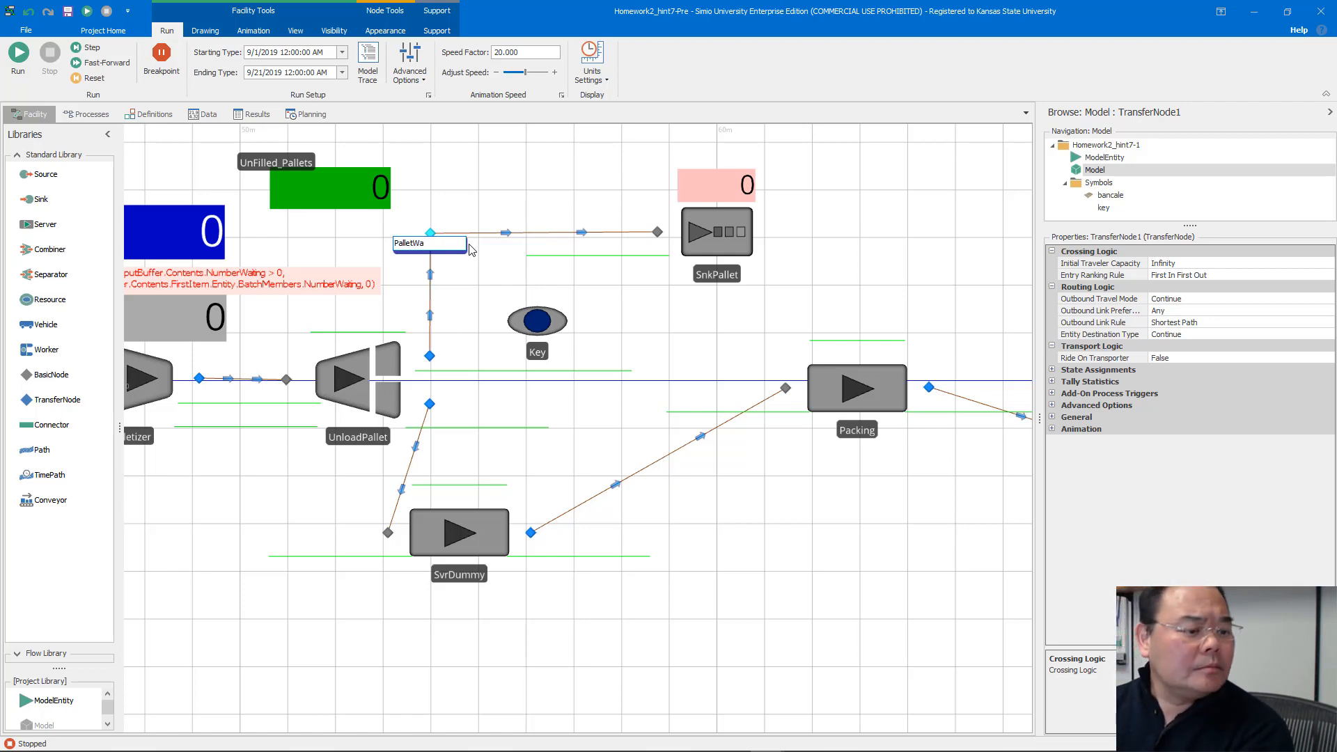
type("iting")
key("Return")
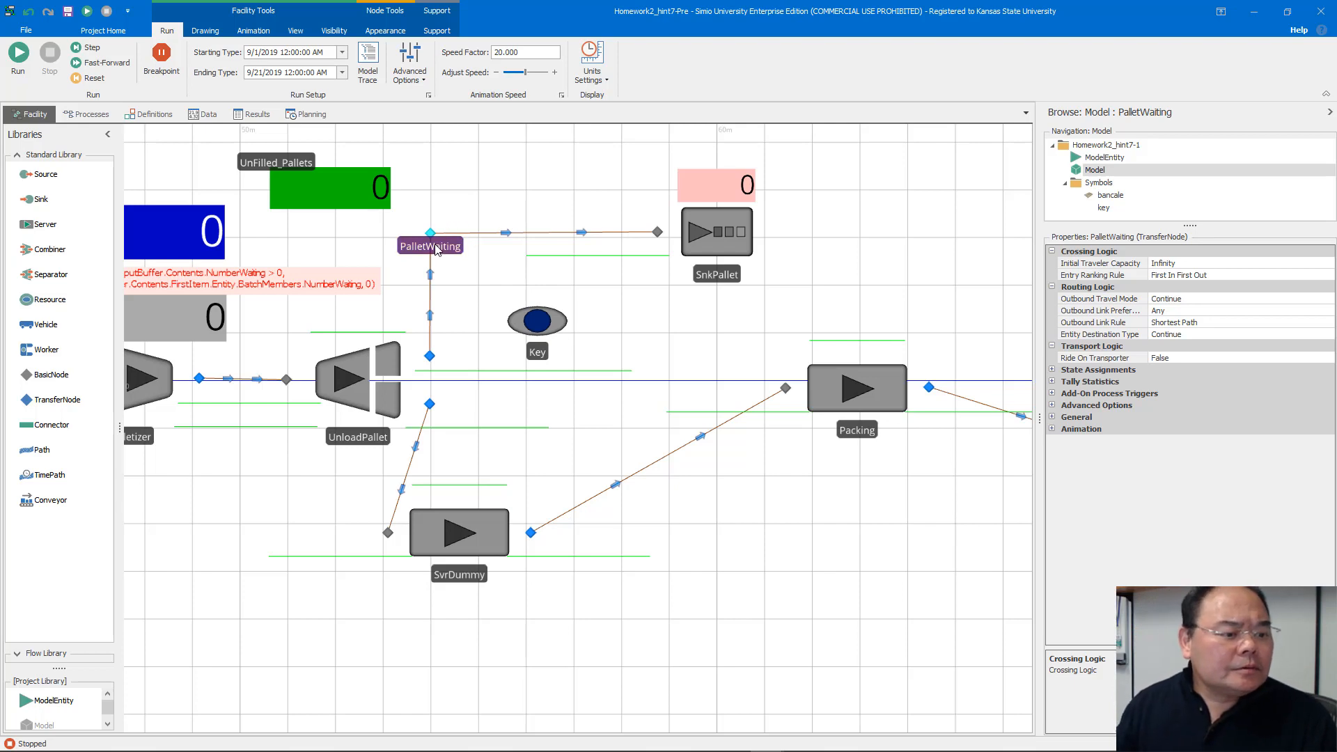
left_click_drag(432, 234, 429, 225)
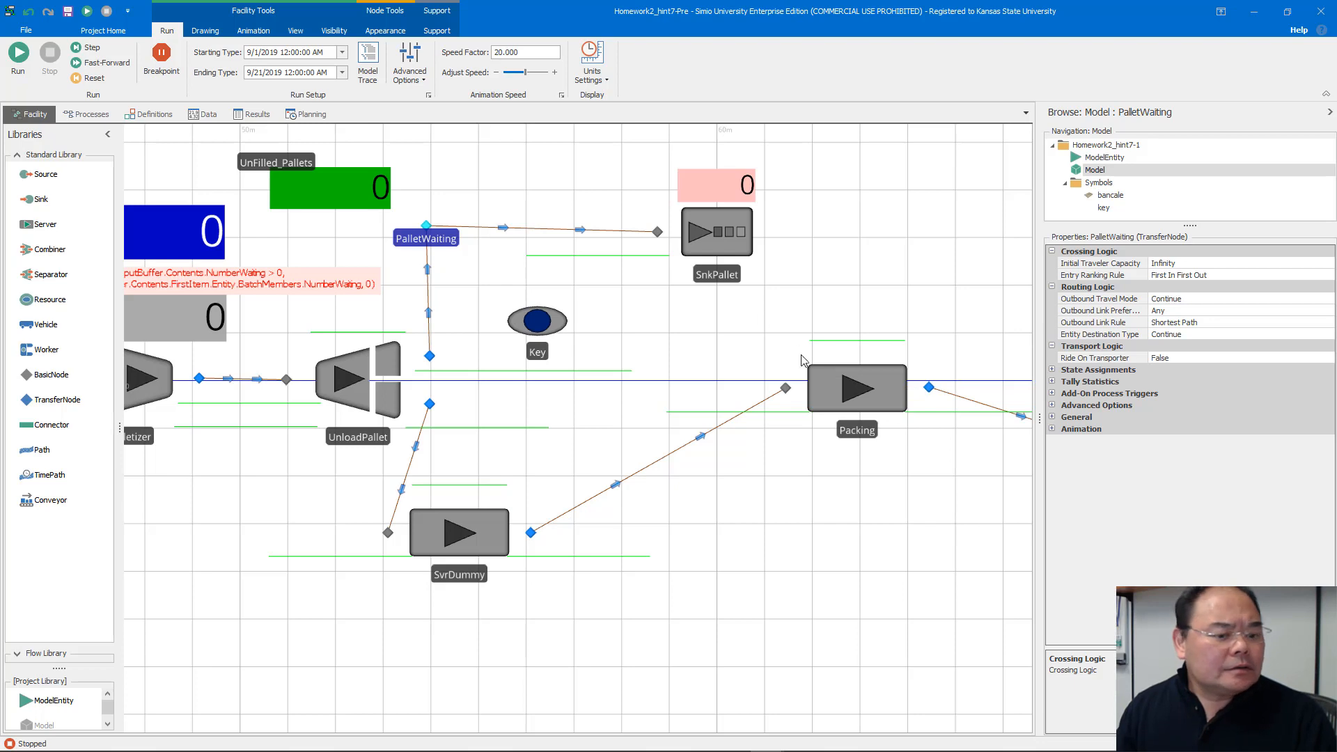
Step: Add a model event named PalletReleaseEvent to the definitions
left_click(155, 114)
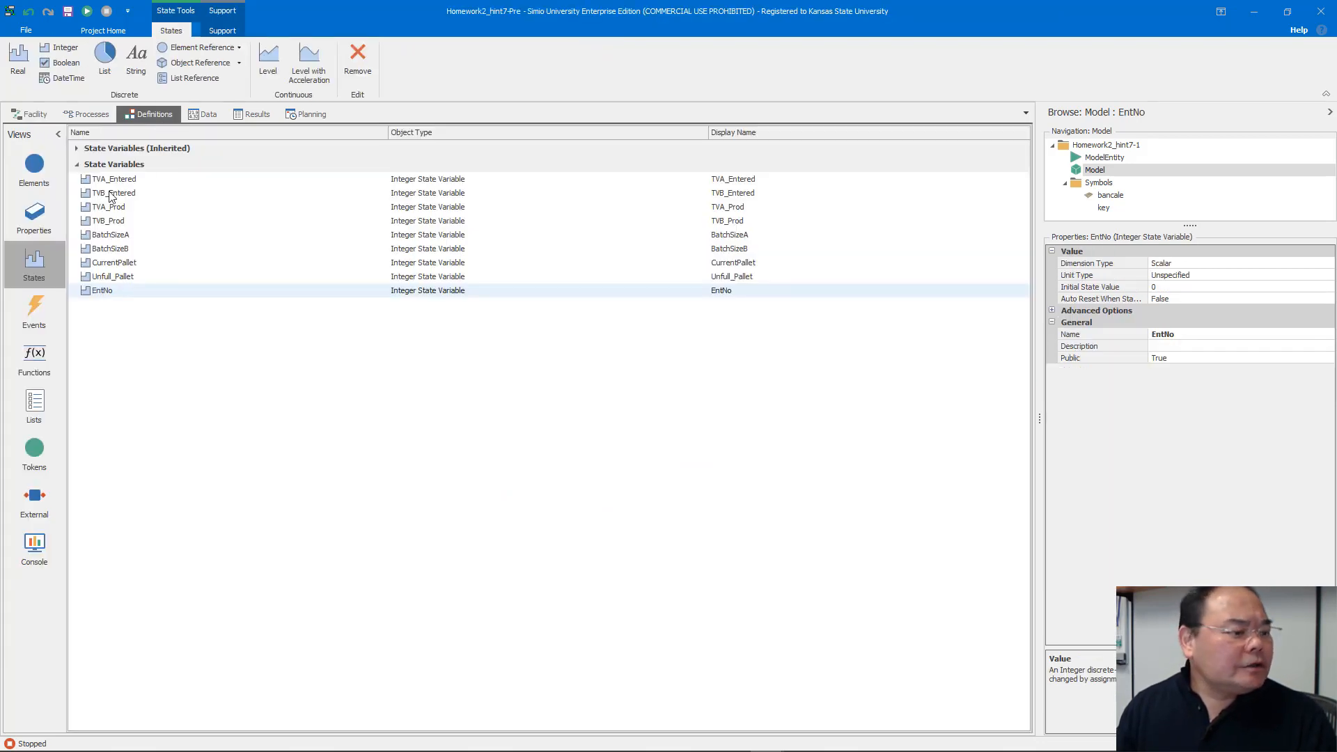
left_click(34, 310)
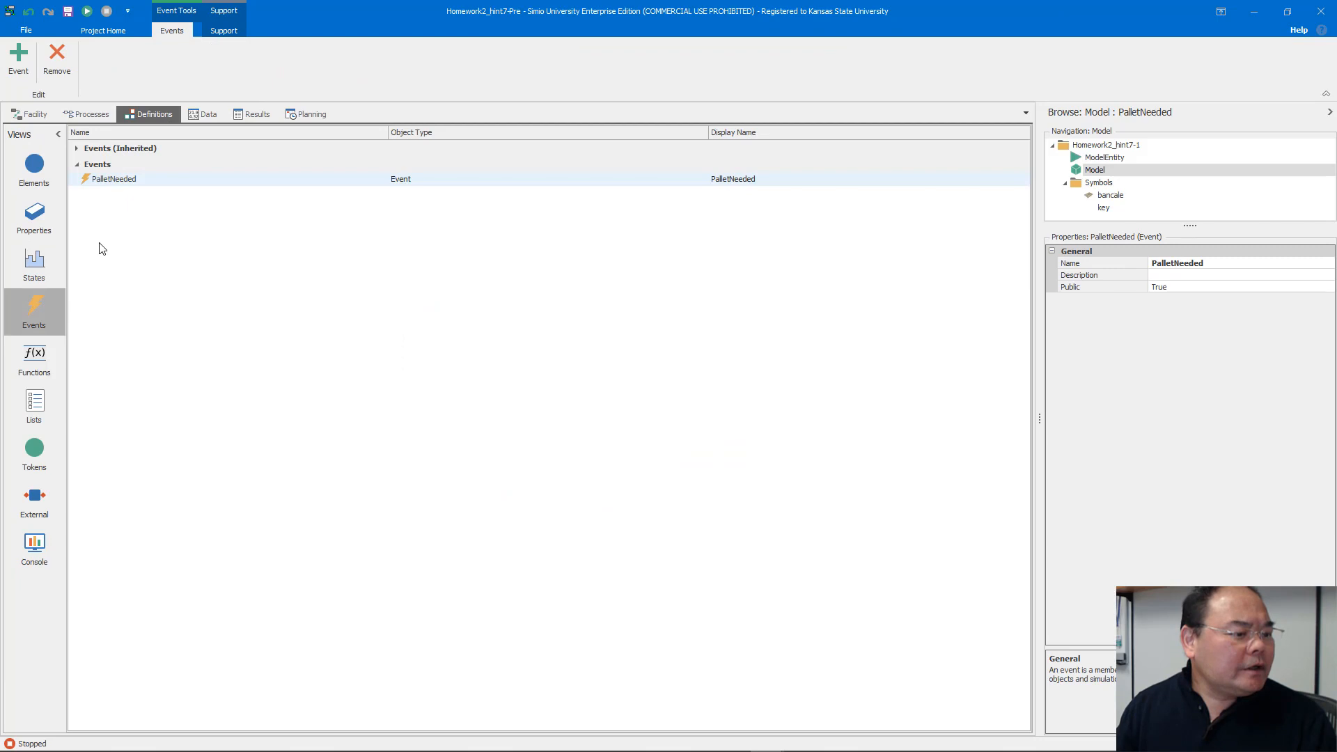
left_click(19, 59)
left_click(124, 195)
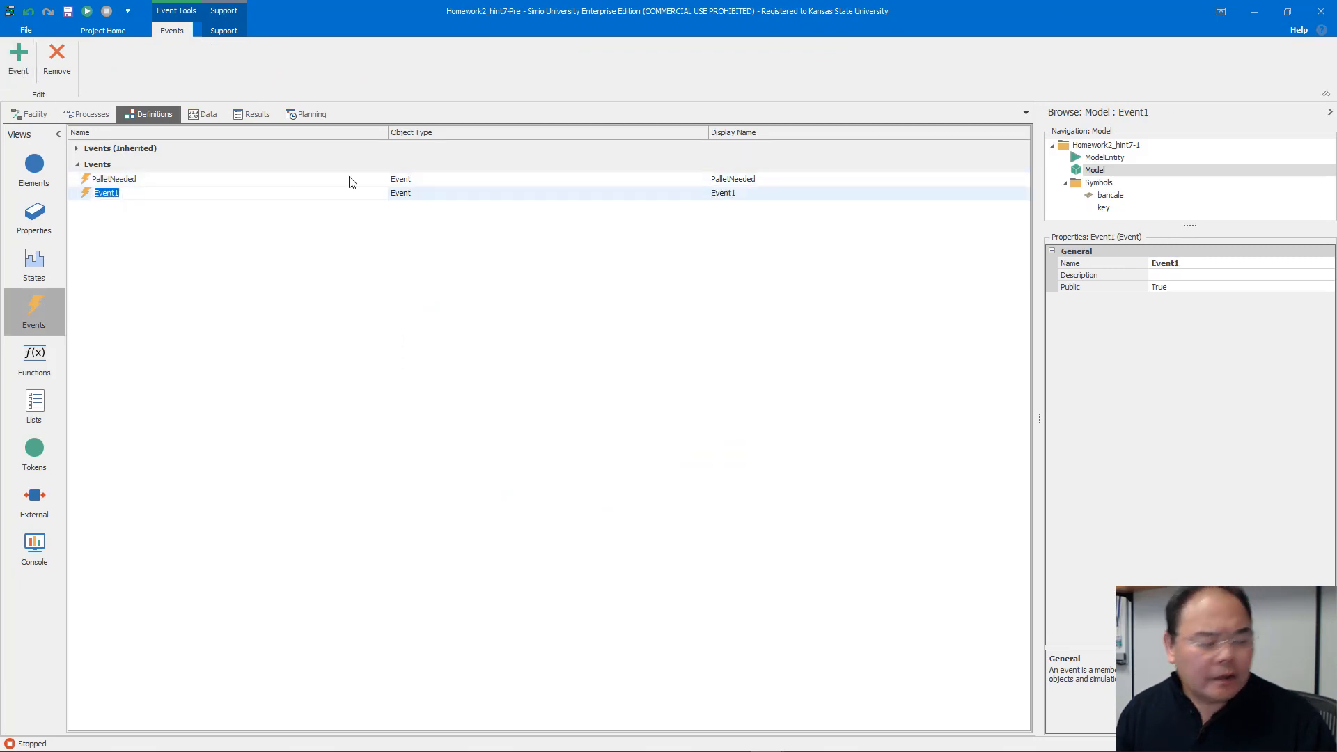
type("P")
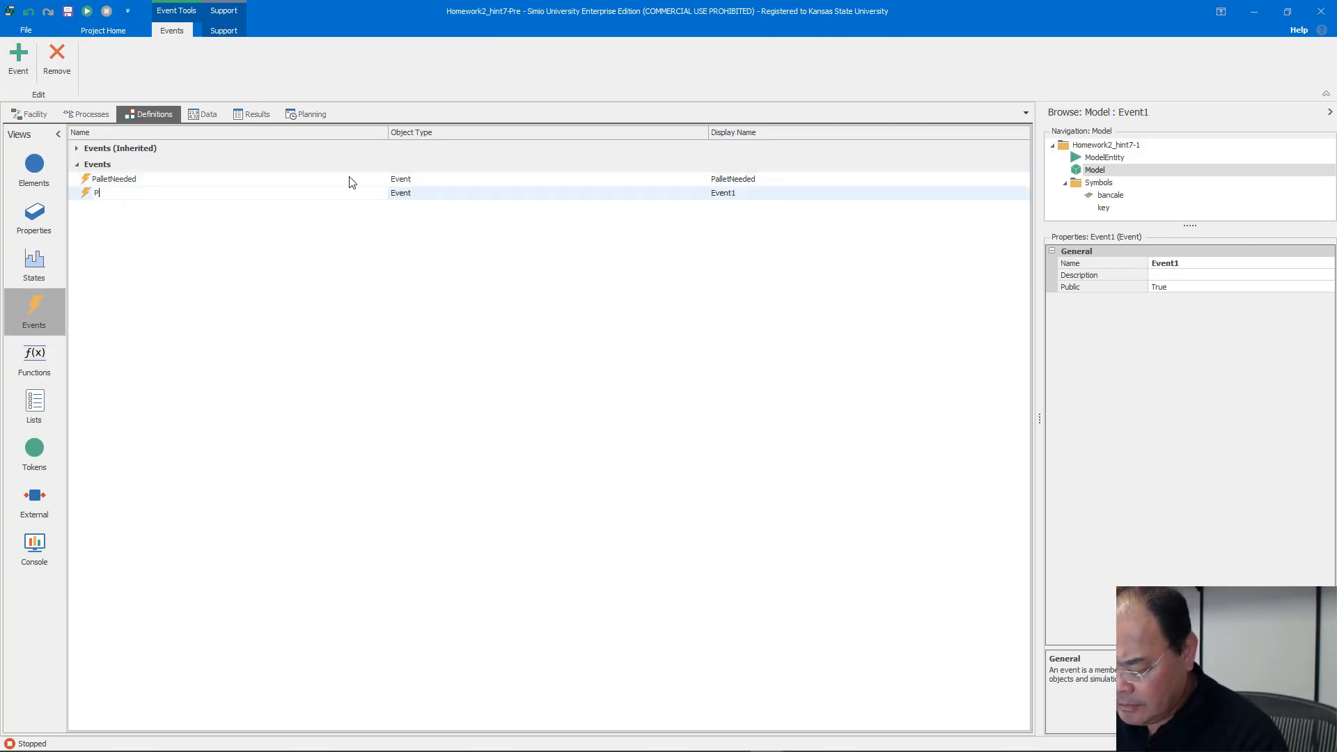
type("alletReleas")
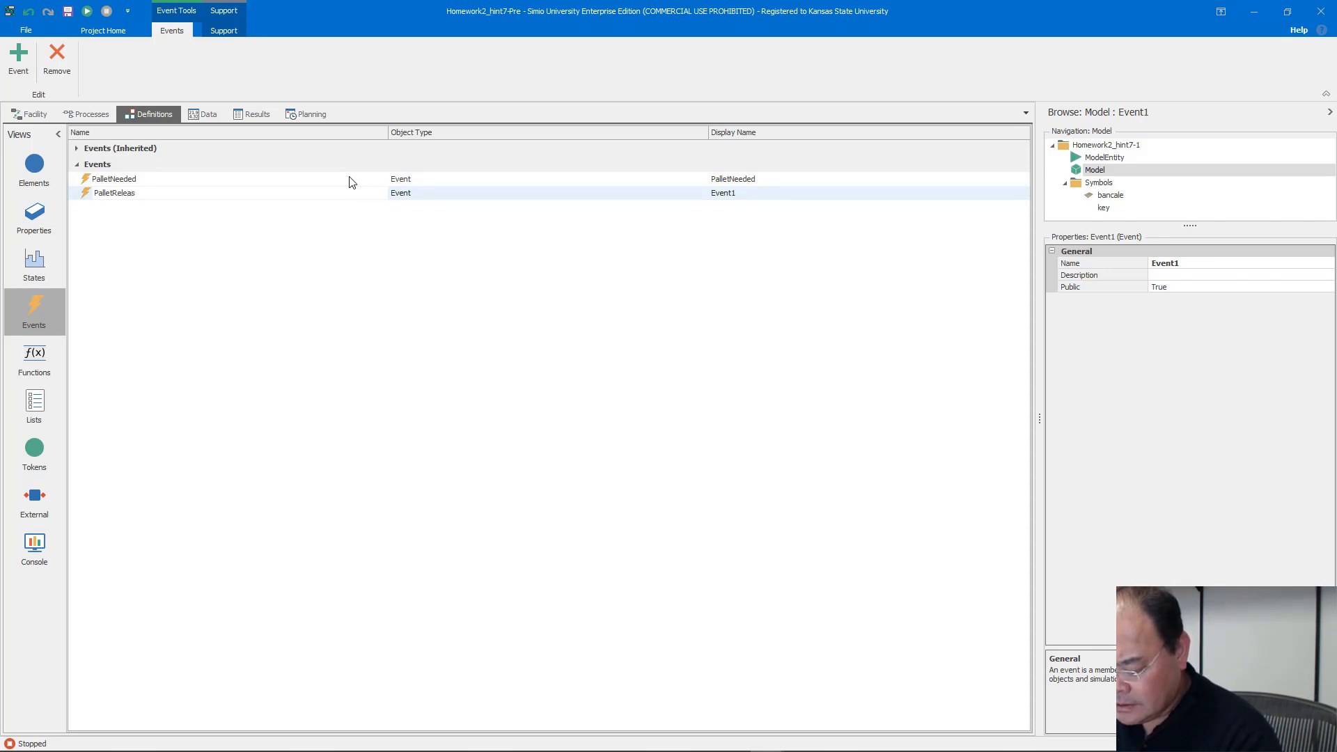
type("eEven")
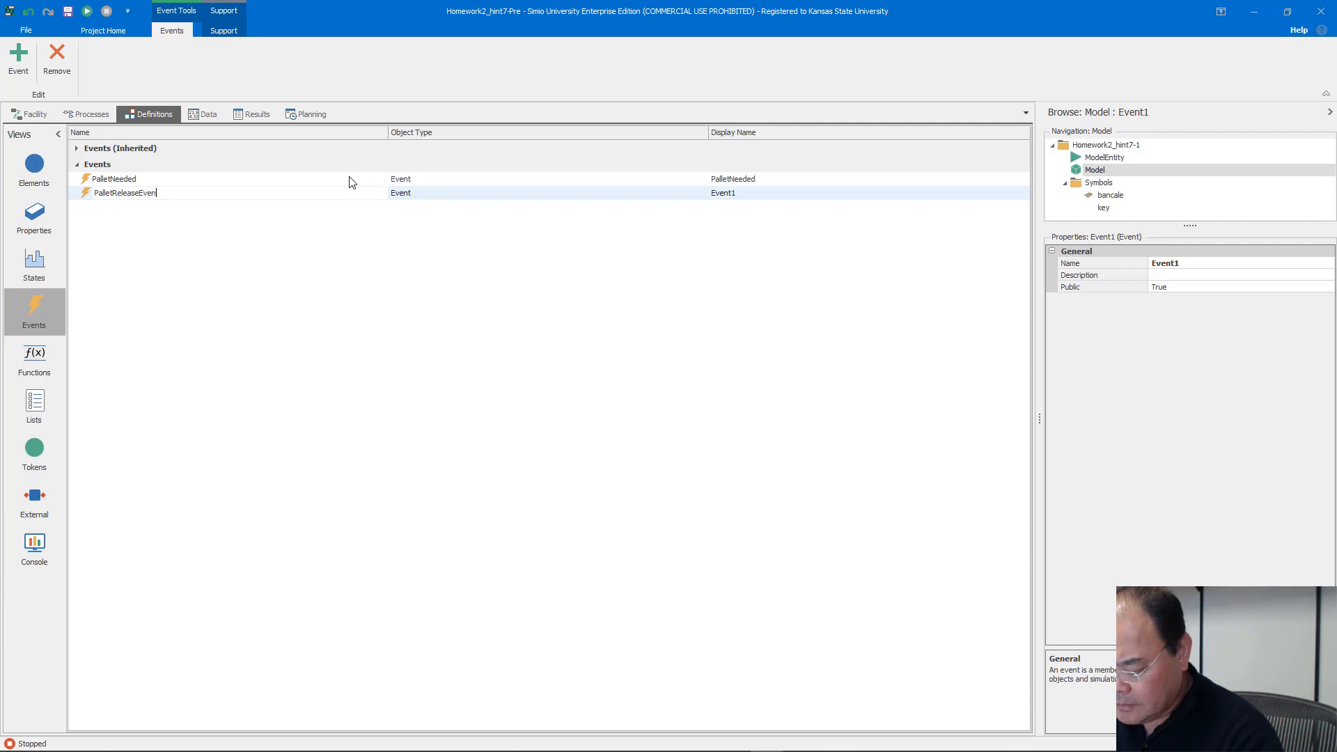
type("t")
key("Return")
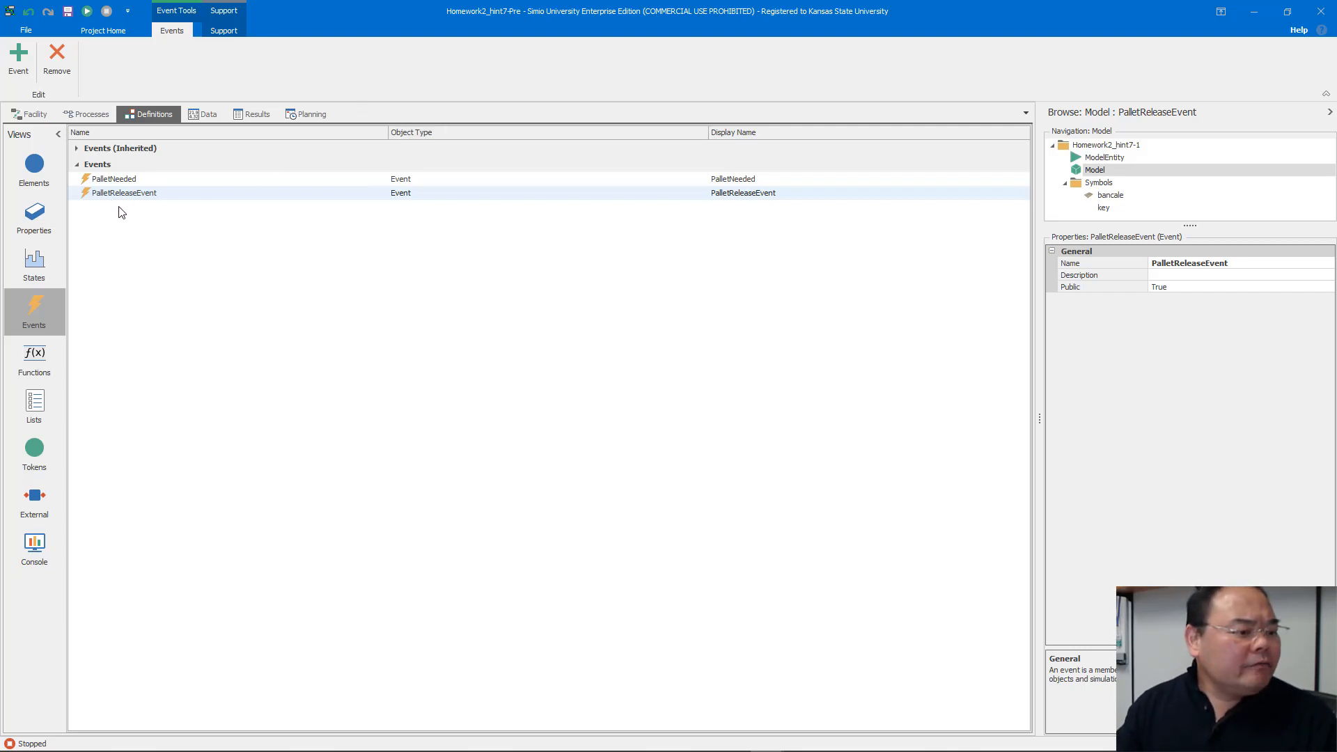
Step: Create an Entered add-on process for the PalletWaiting node
left_click(17, 114)
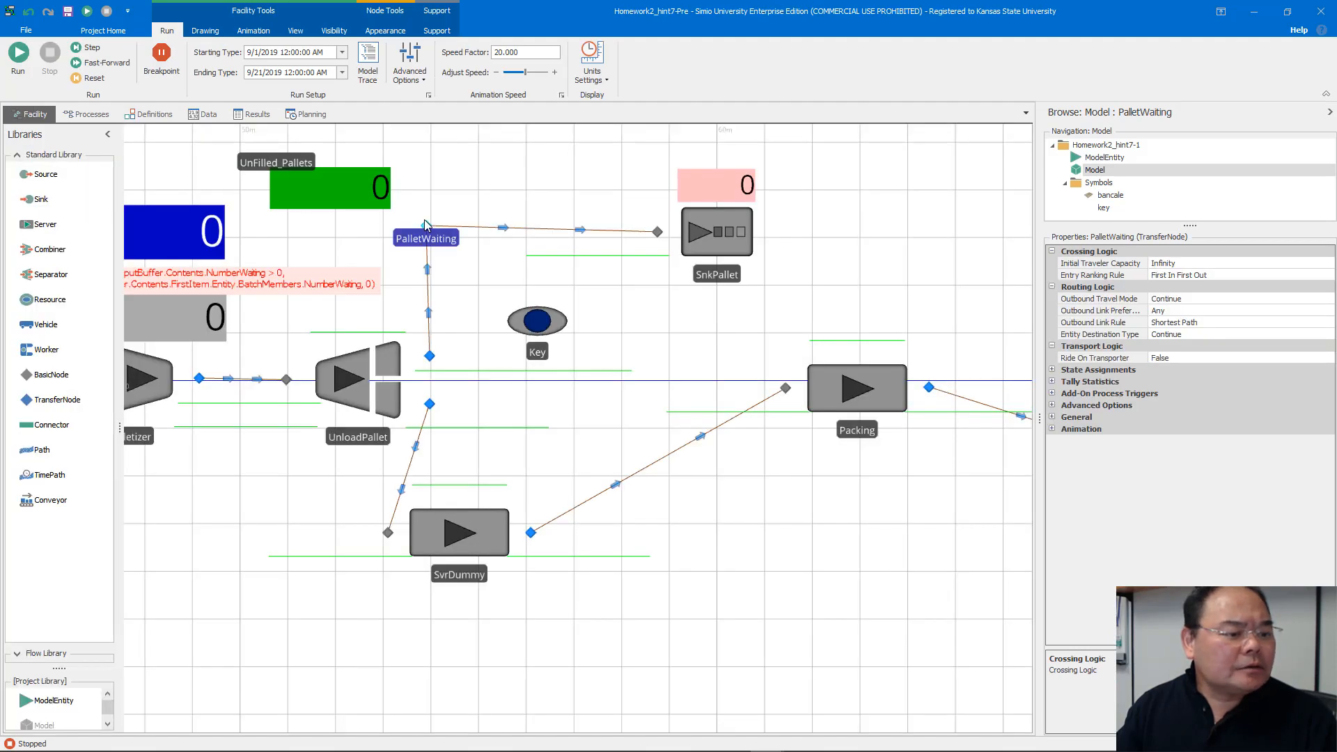
left_click(86, 115)
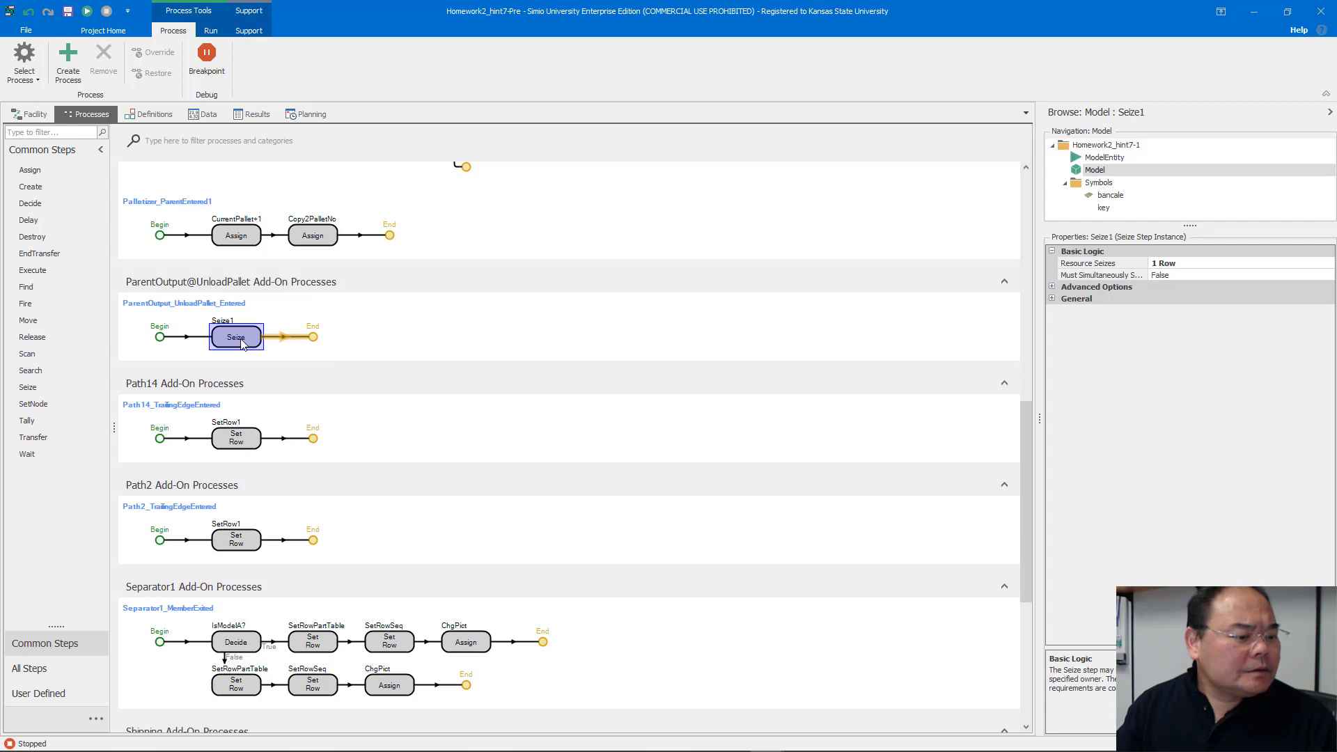
left_click(32, 114)
double_click(427, 227)
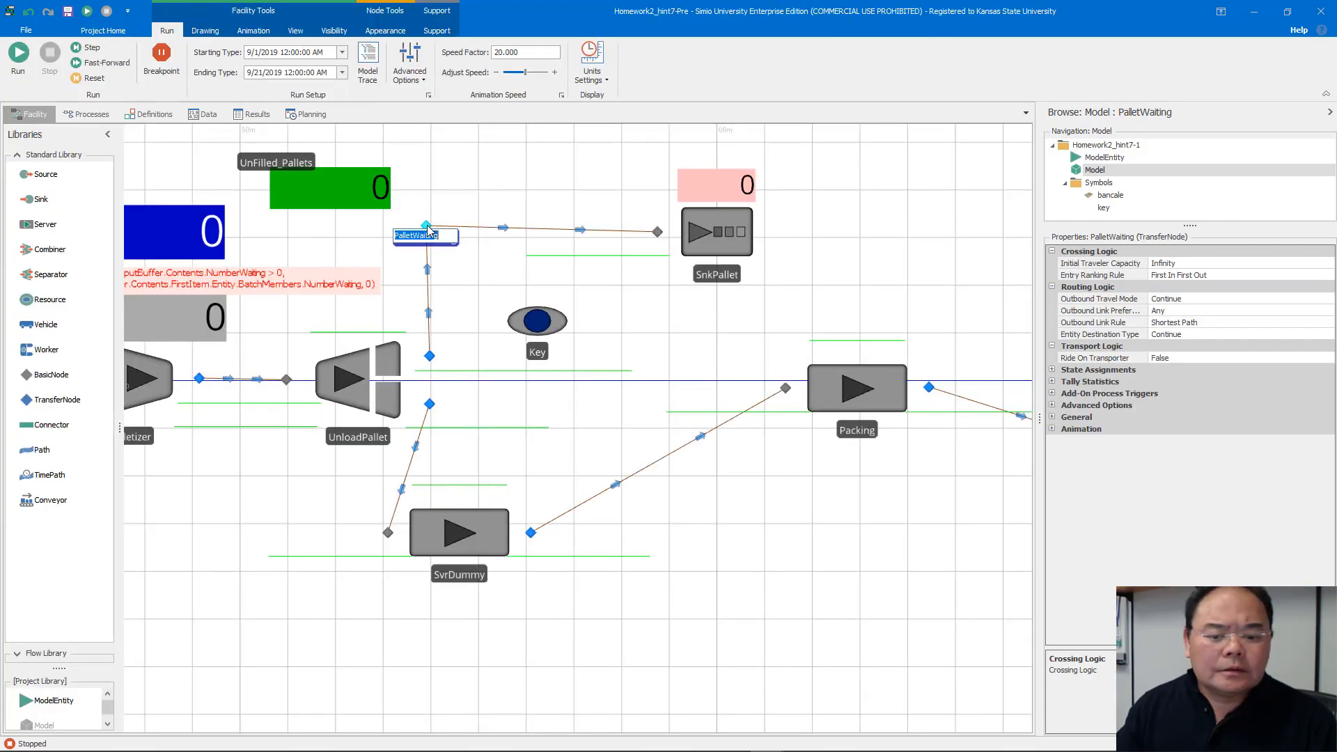
left_click(1052, 395)
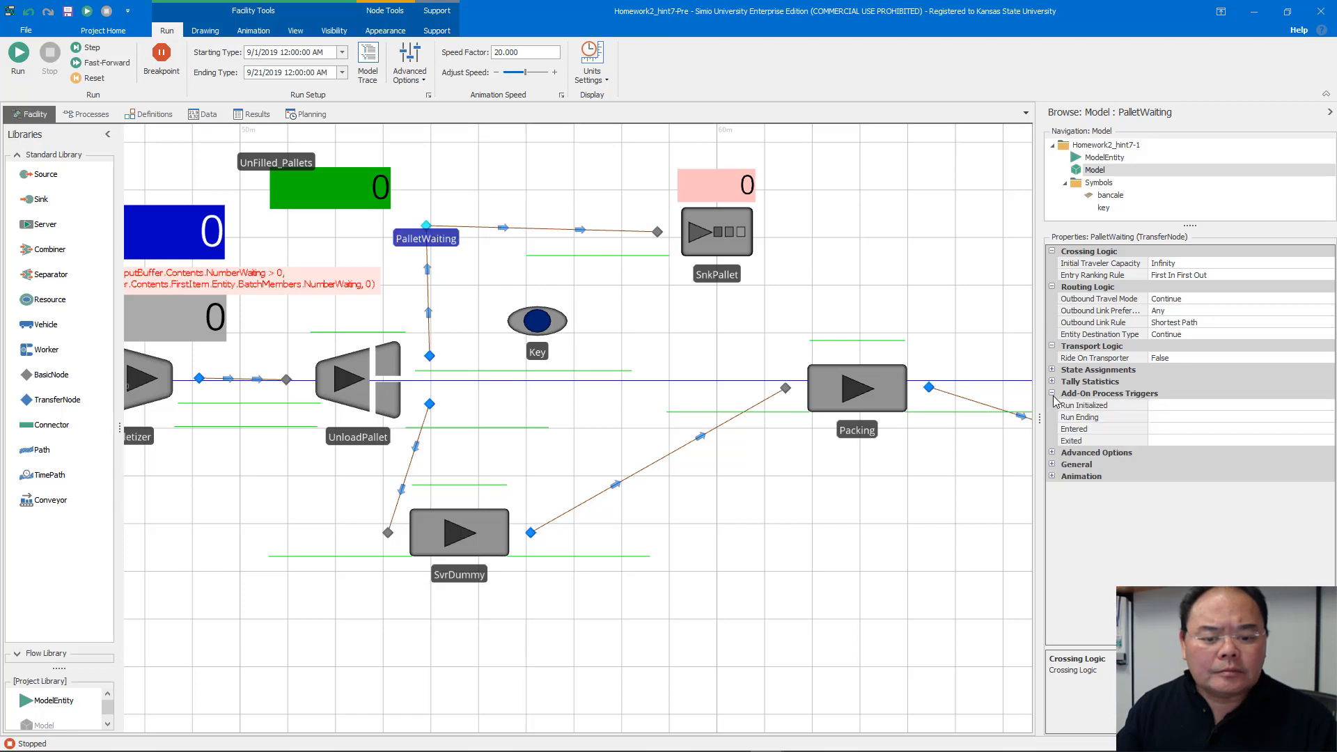
double_click(1119, 427)
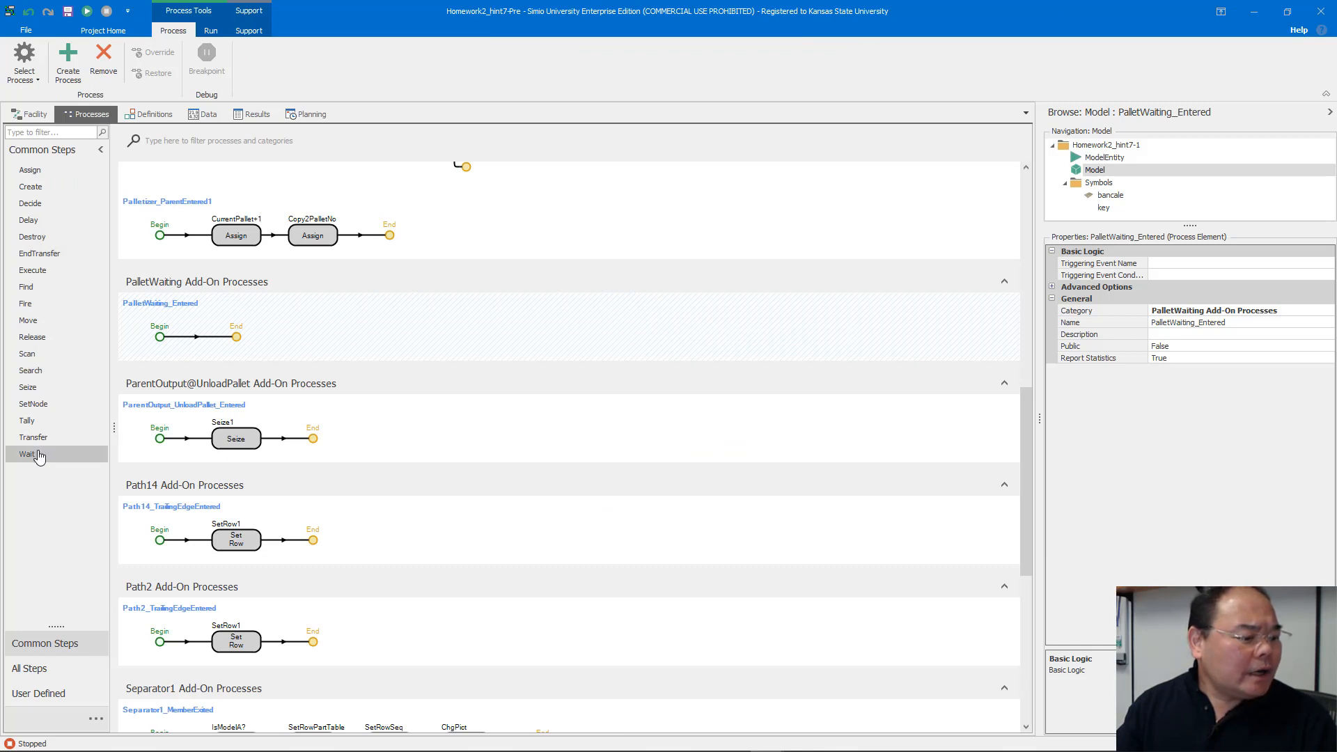
Step: Add a Wait step to the PalletWaiting_Entered process with PalletReleaseEvent as its event name
left_click_drag(26, 454, 215, 341)
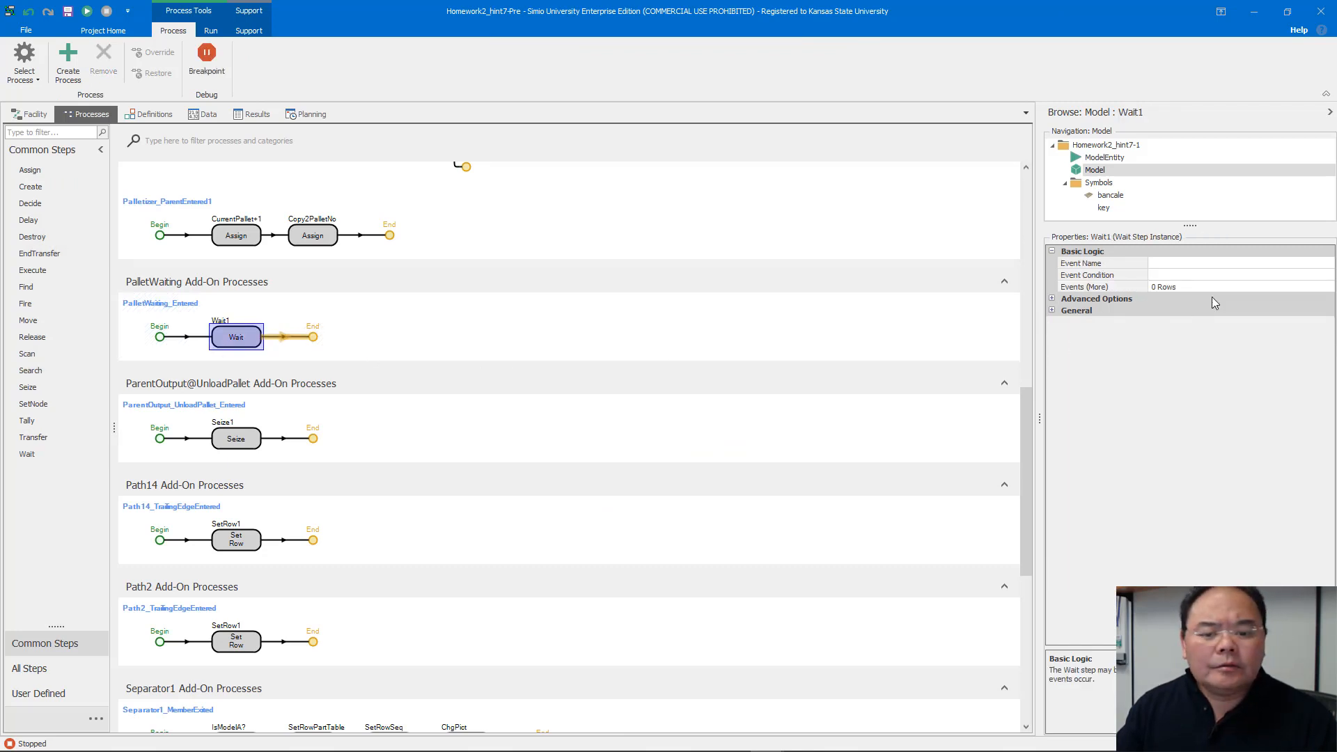
left_click(1252, 264)
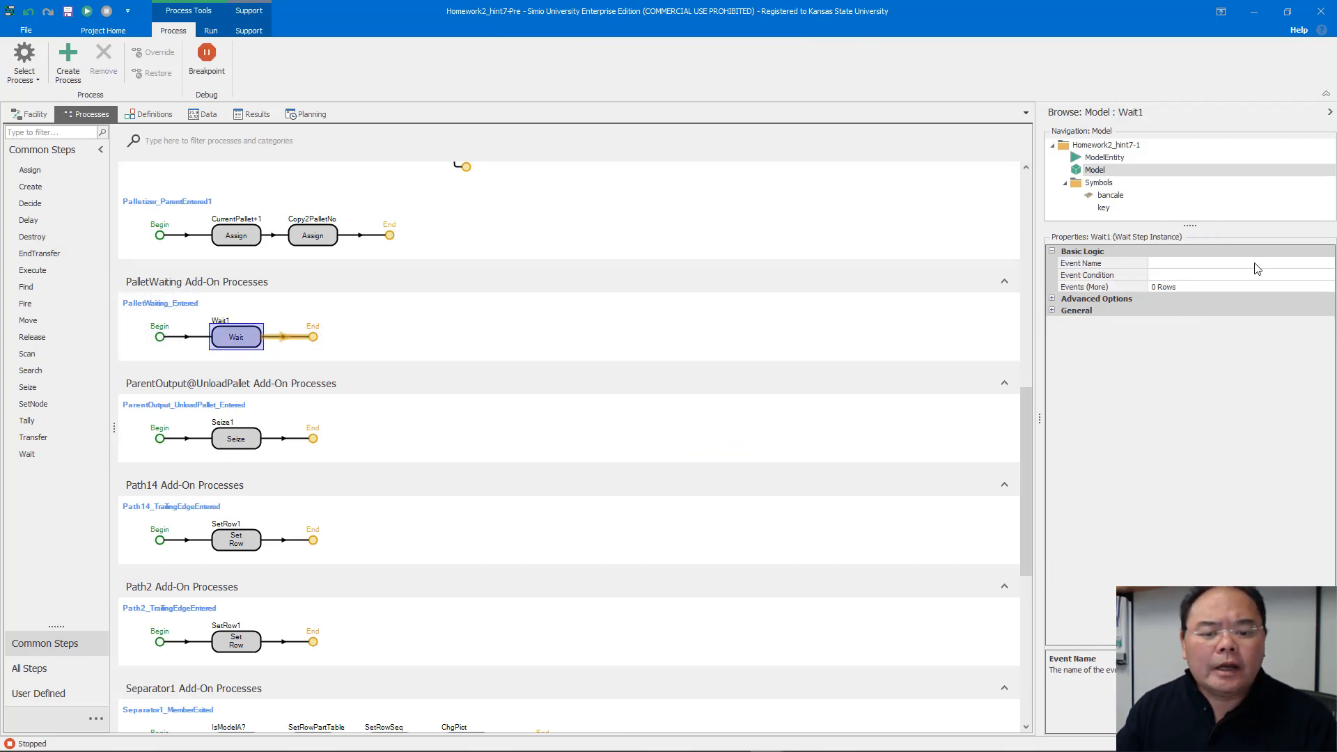
left_click(1326, 263)
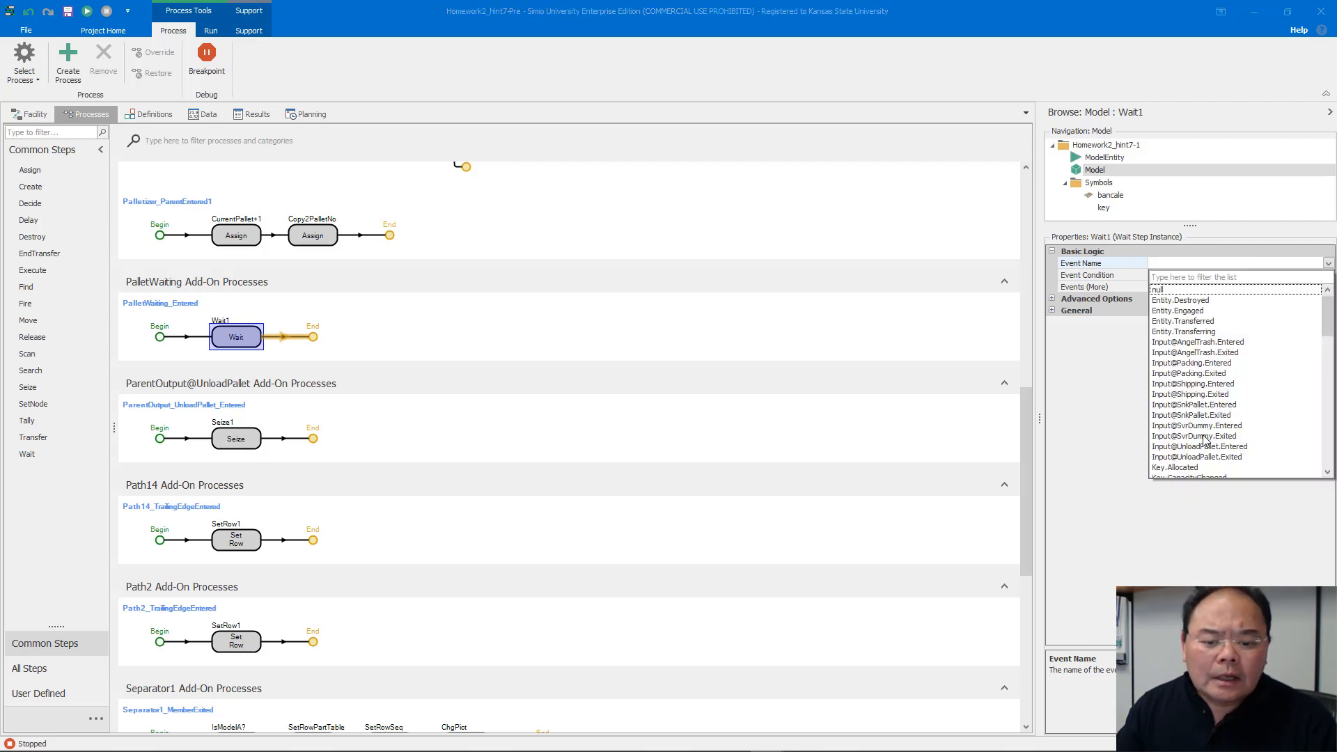
scroll(1205, 439, "down", 8)
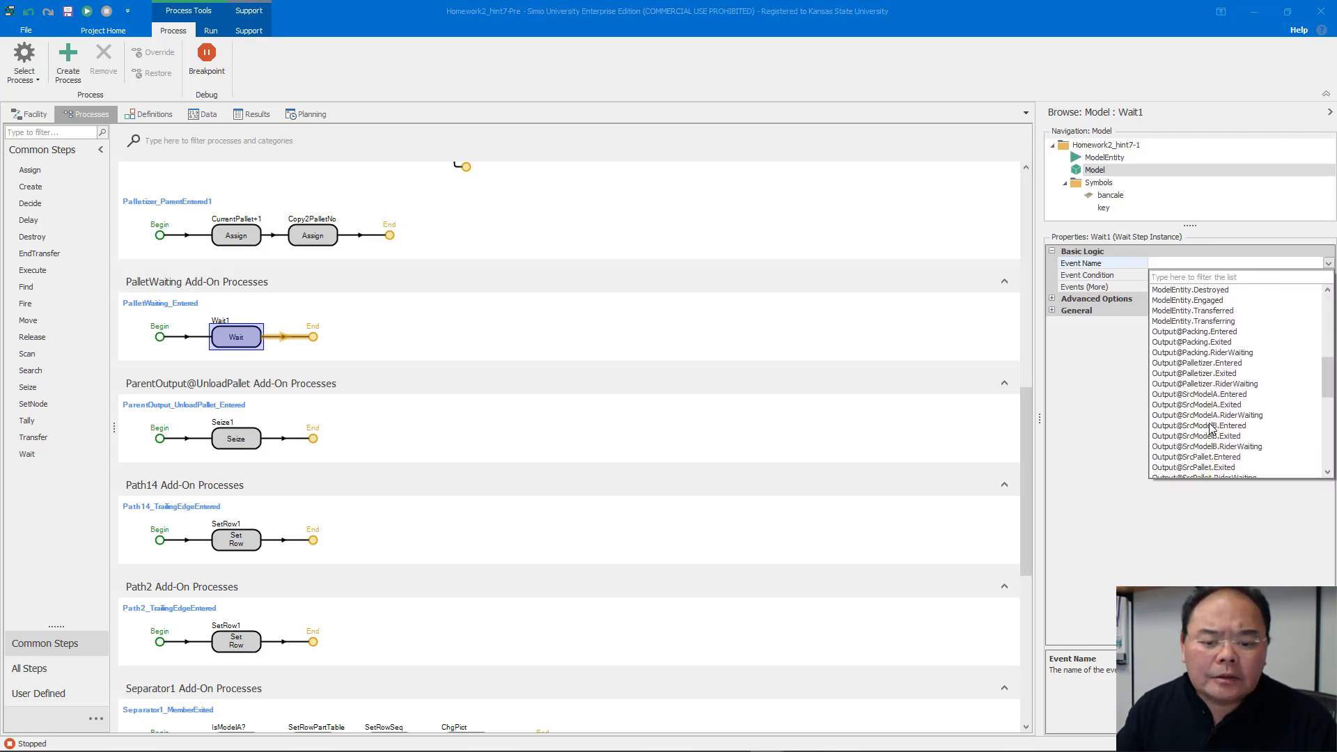
scroll(1211, 428, "down", 7)
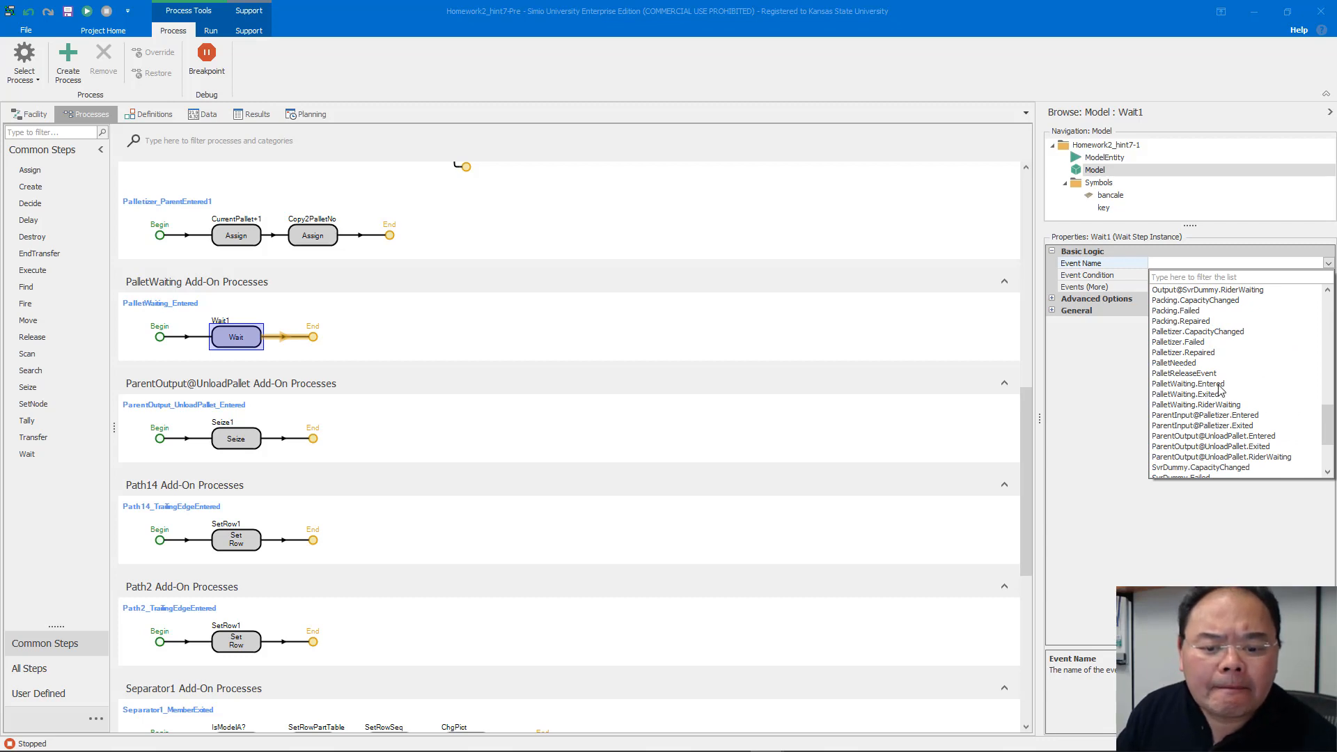
left_click(1200, 374)
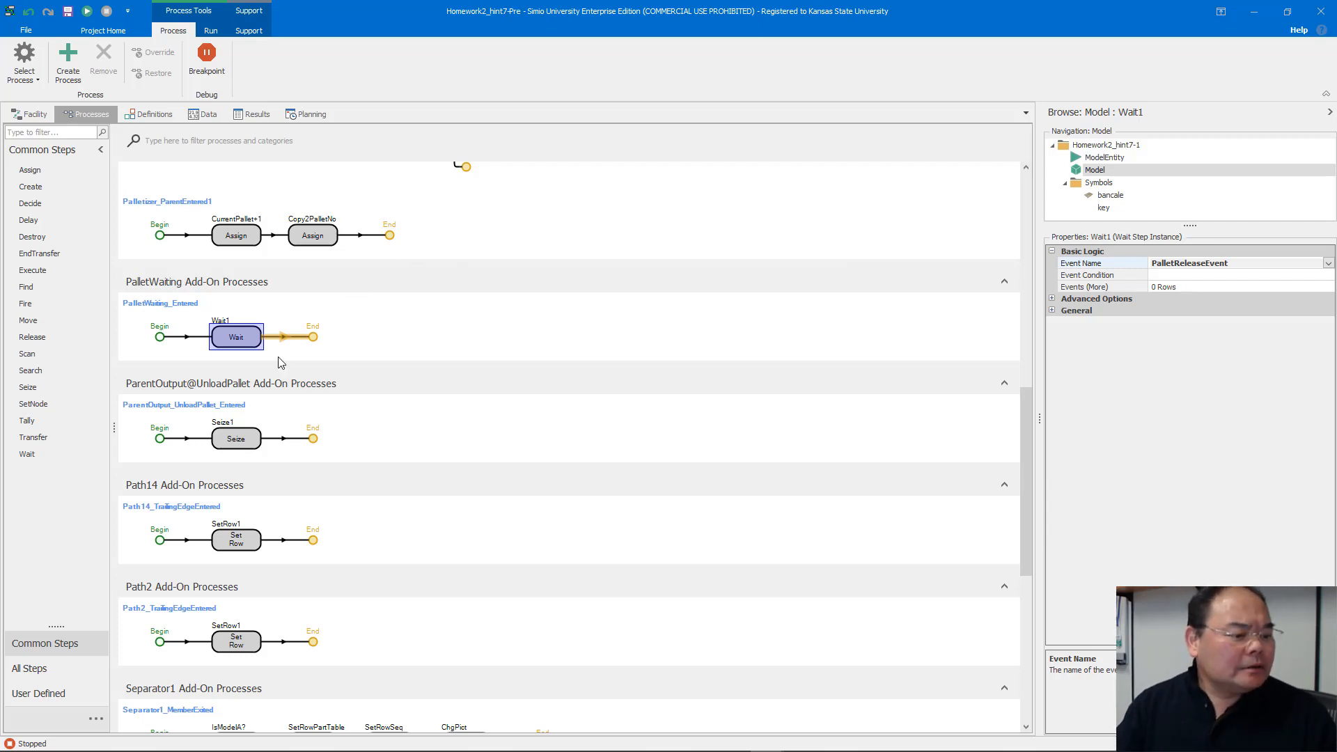
Step: Rename the Wait step in the PalletWaiting_Entered process as Wait4Palletrelease
right_click(239, 345)
left_click(297, 394)
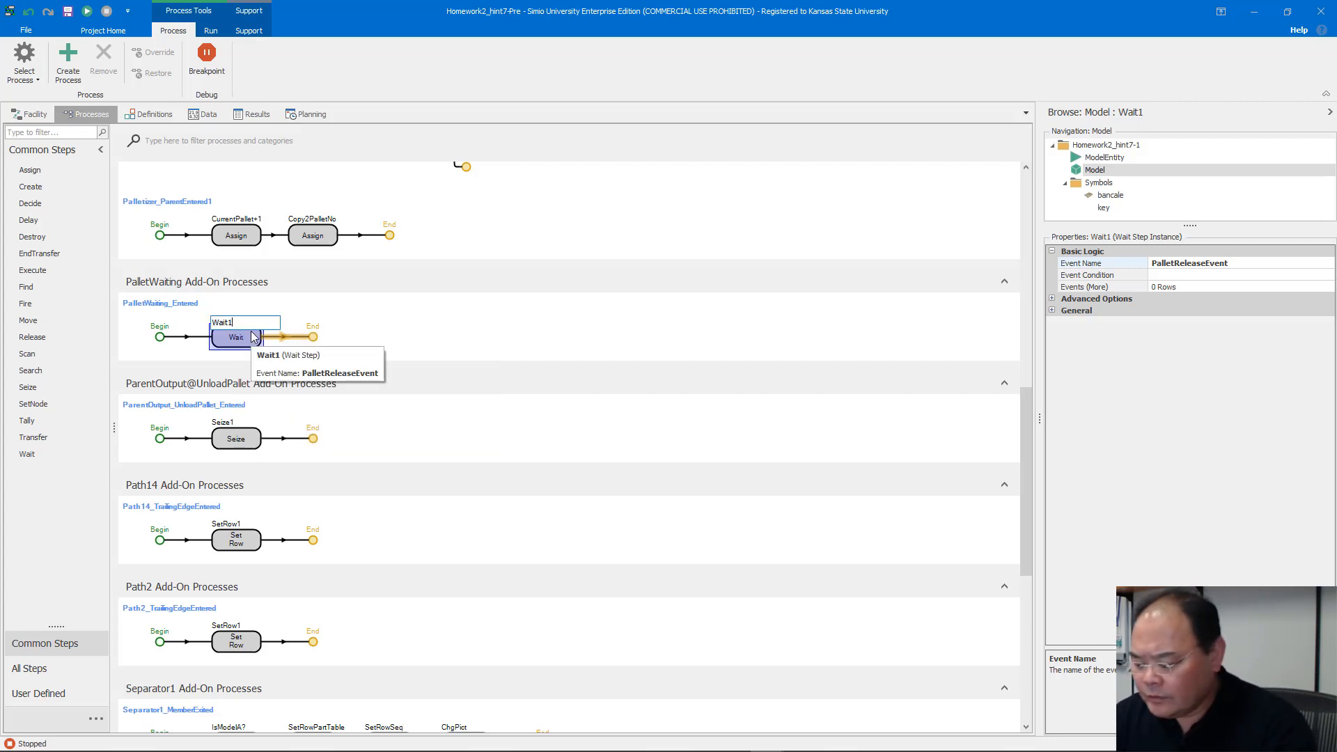
key("BackSpace")
type("4Pa")
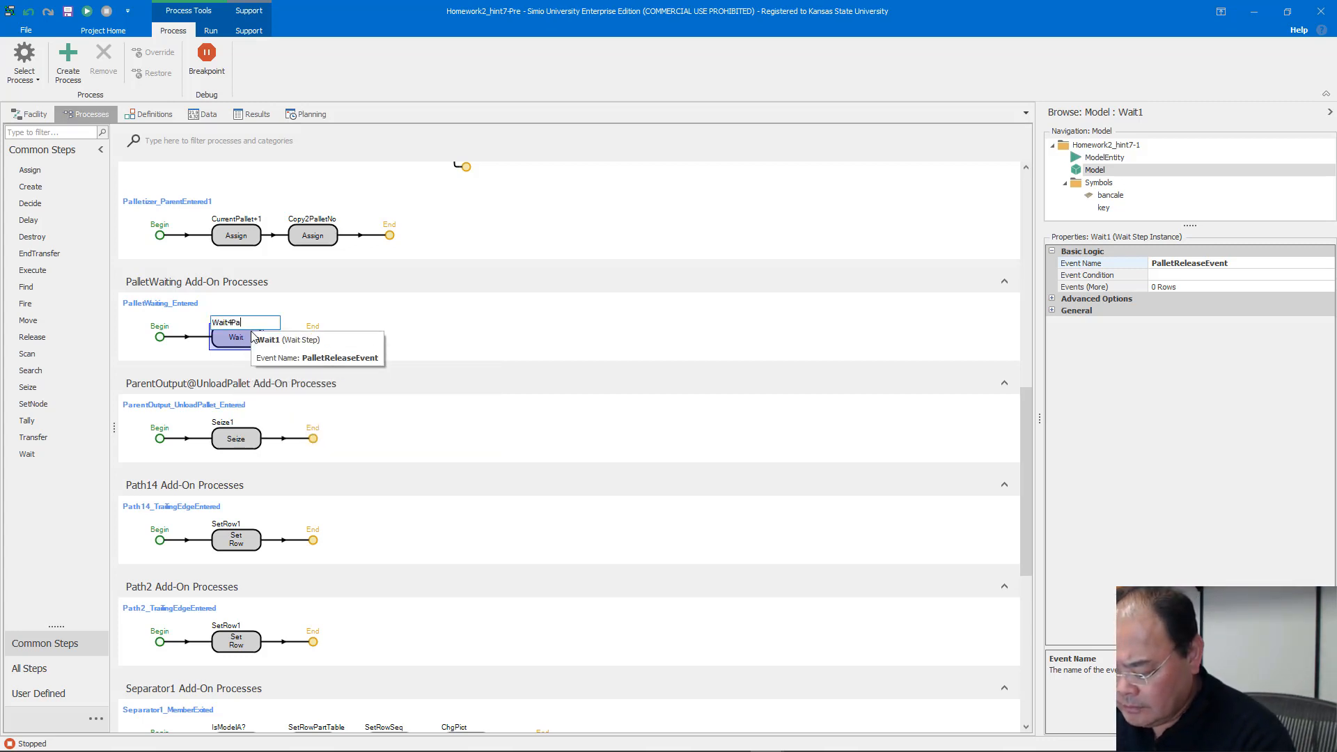
type("lletre")
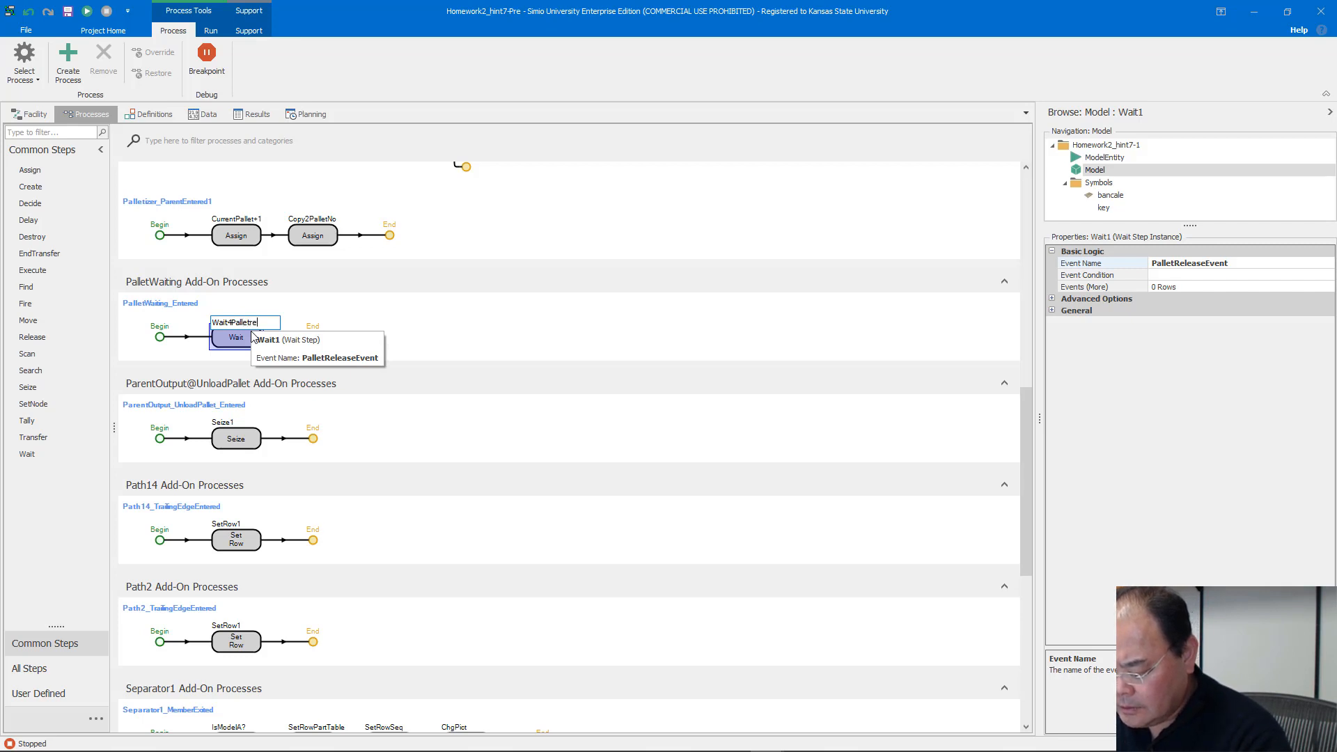
type("lease")
key("Return")
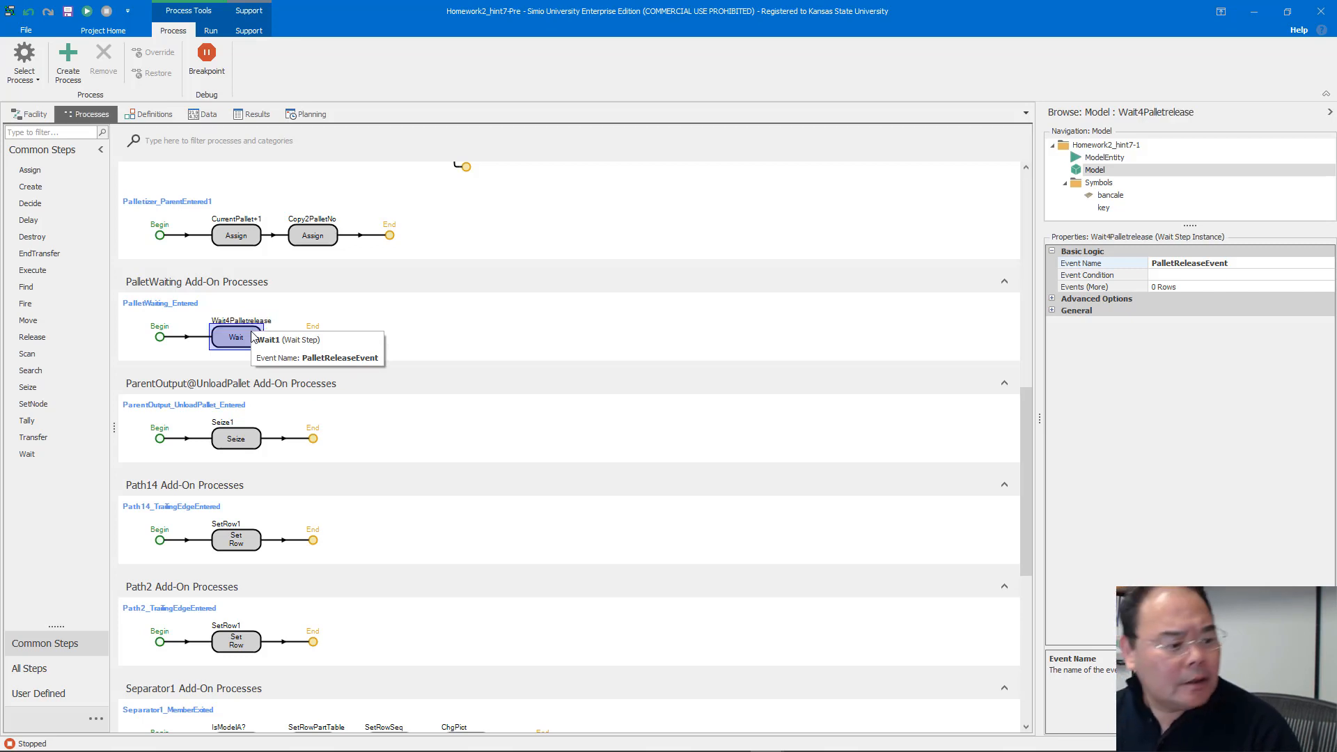
left_click(409, 315)
left_click(236, 341)
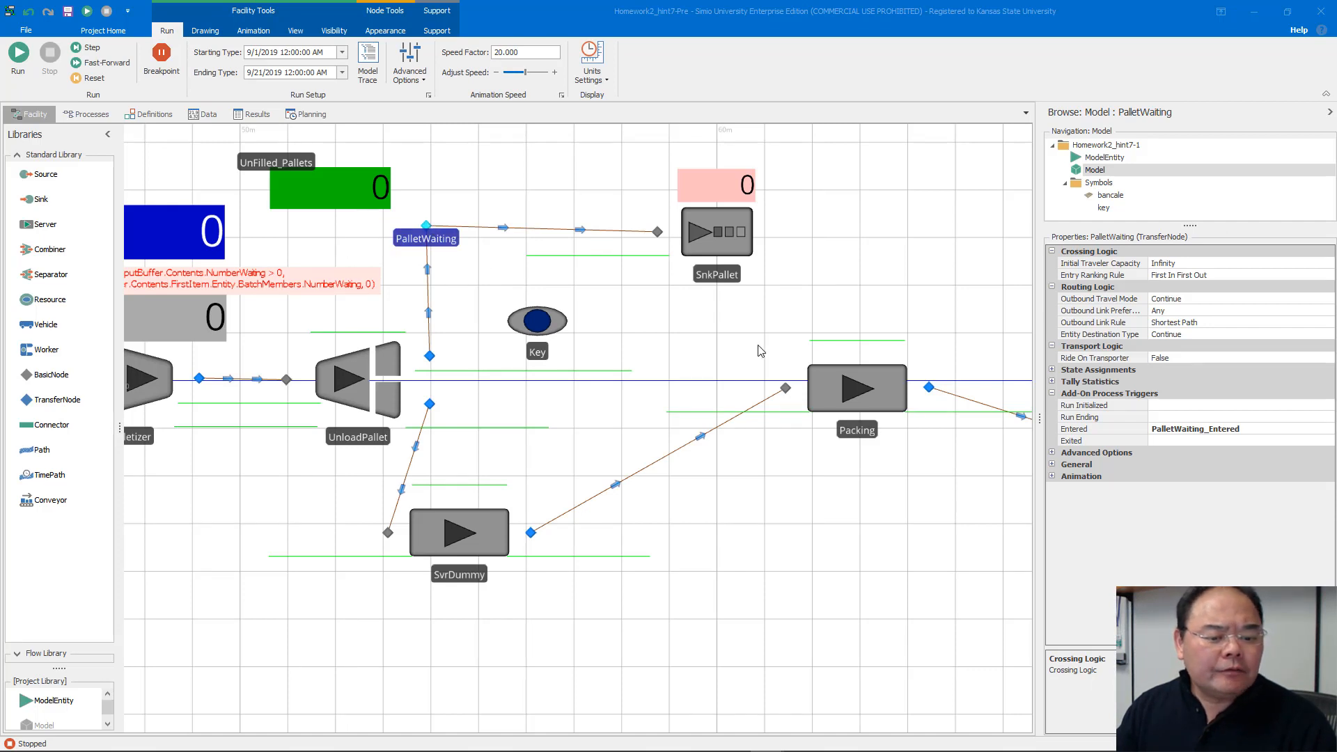
Step: Widen the properties area and create a Processing add-on process for the Packing server
left_click(845, 388)
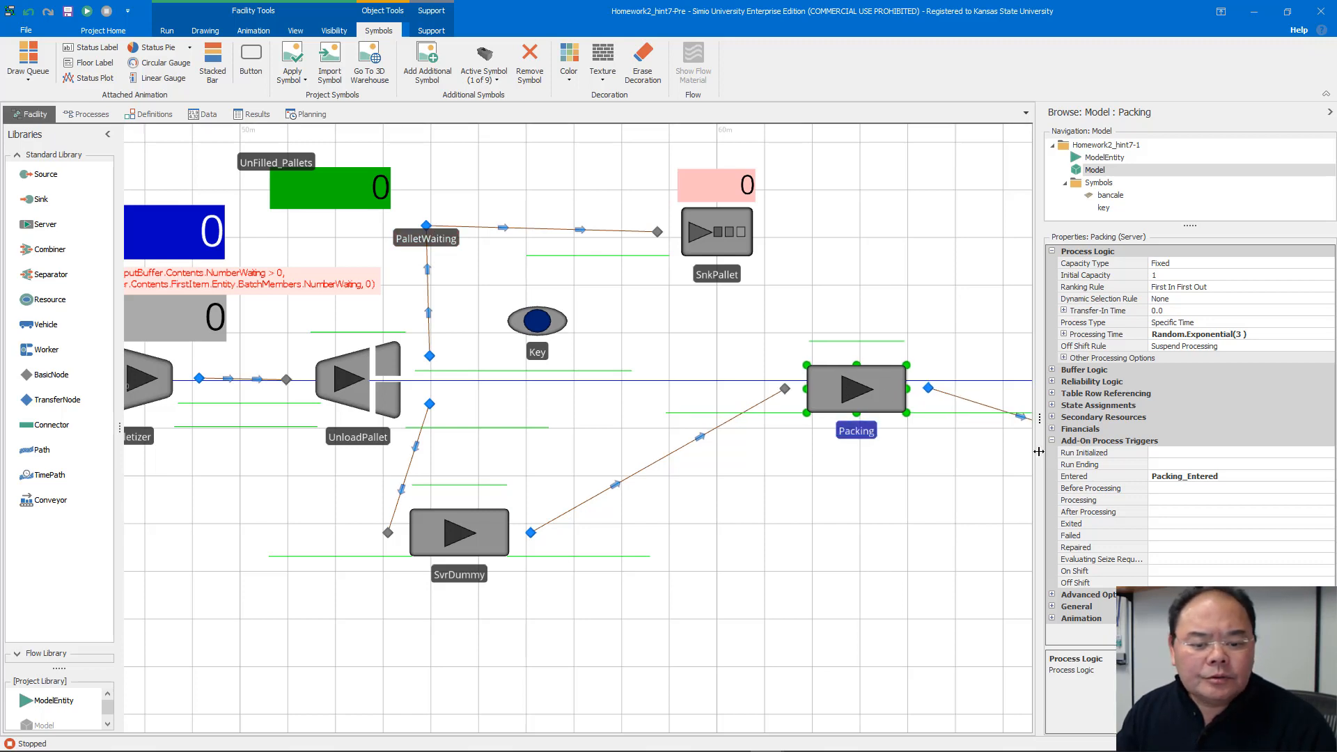
left_click_drag(1041, 446, 971, 445)
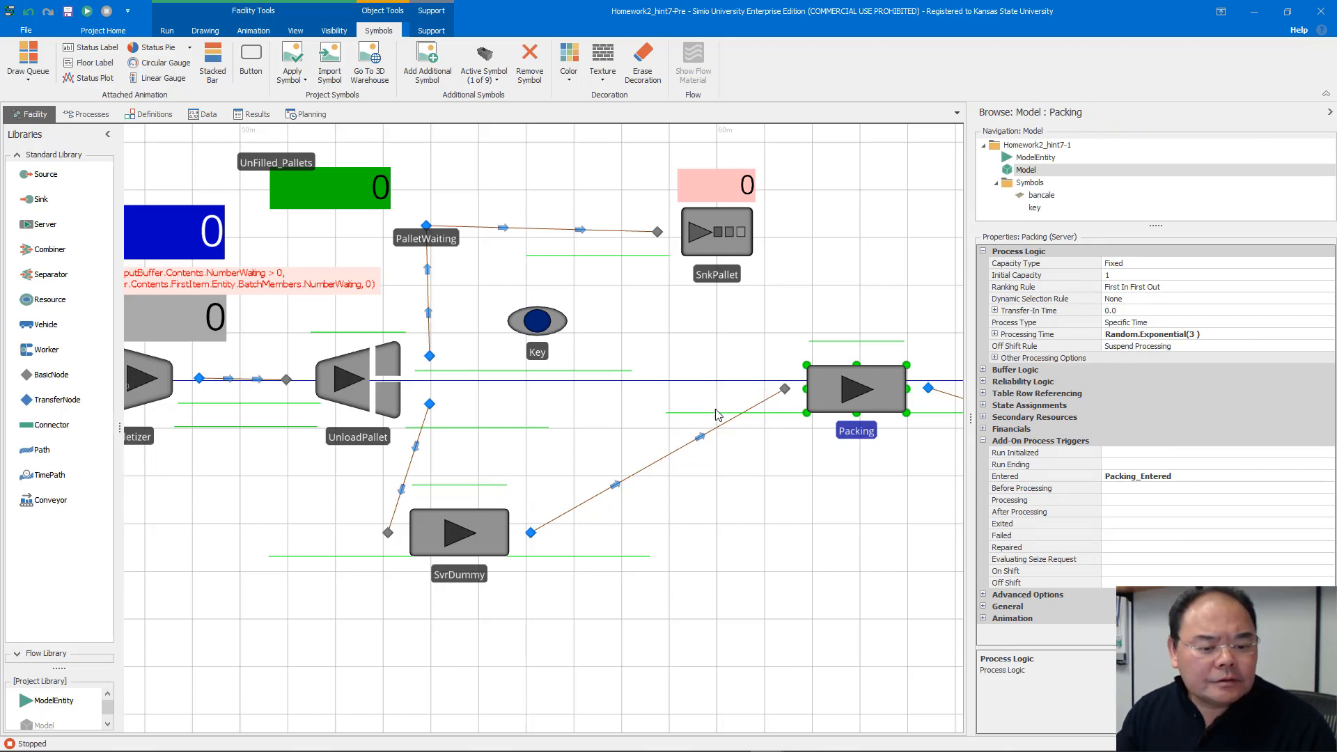
left_click(1145, 500)
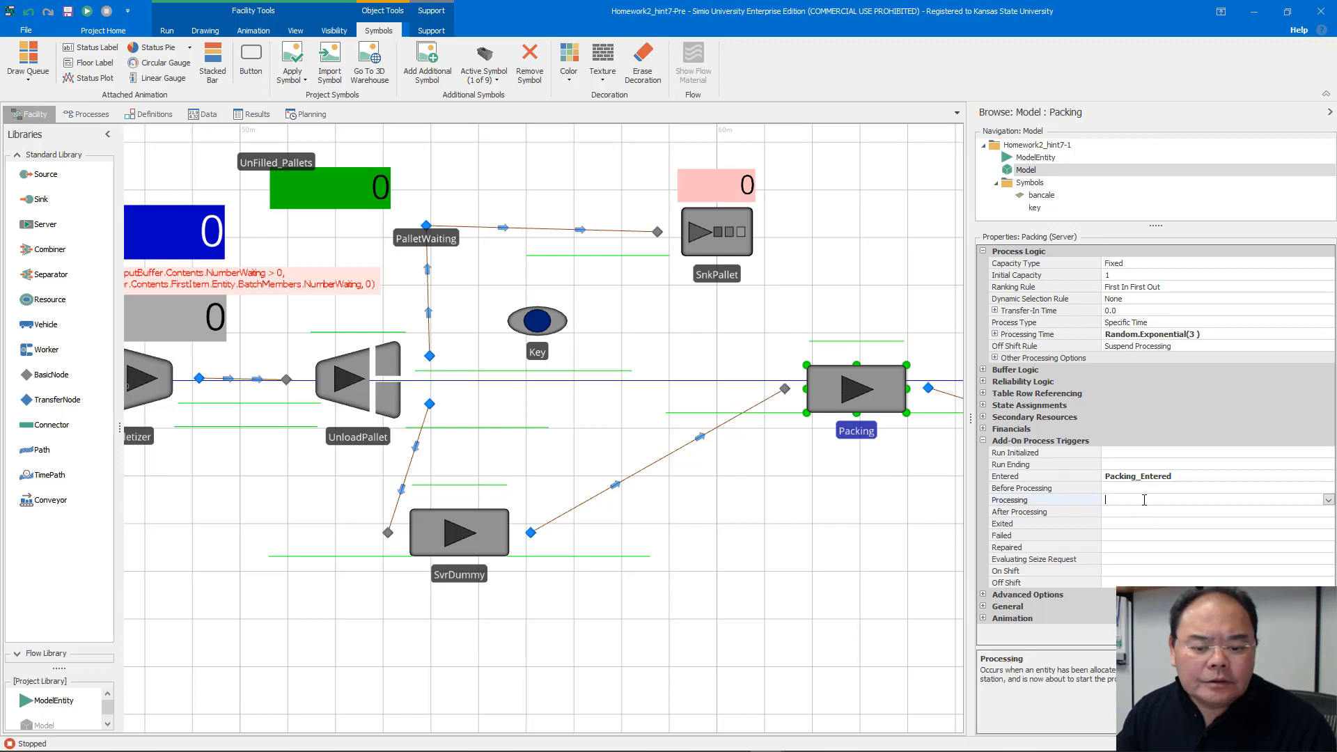
double_click(1090, 502)
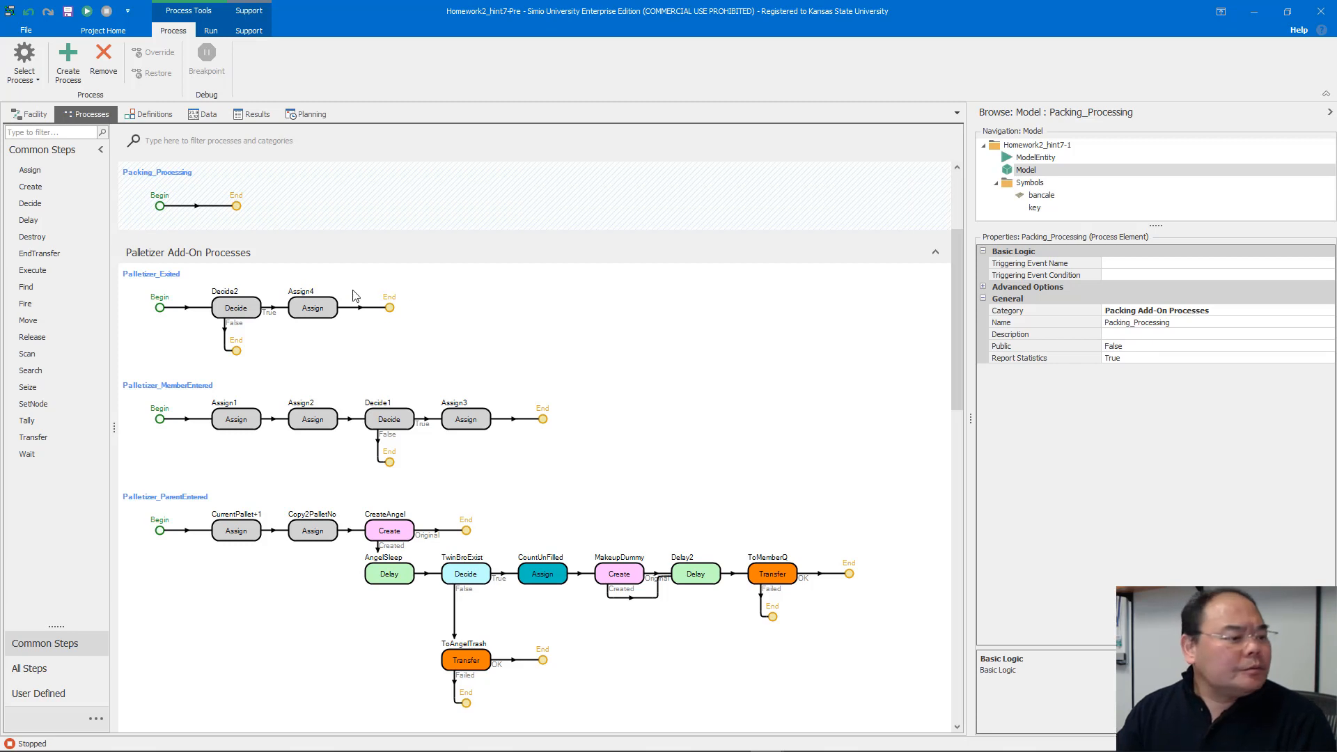
Step: Add a condition-based Decide step to the Packing_Processing process with the condition ModelEntity.EntSerial == 1
left_click_drag(67, 206, 209, 206)
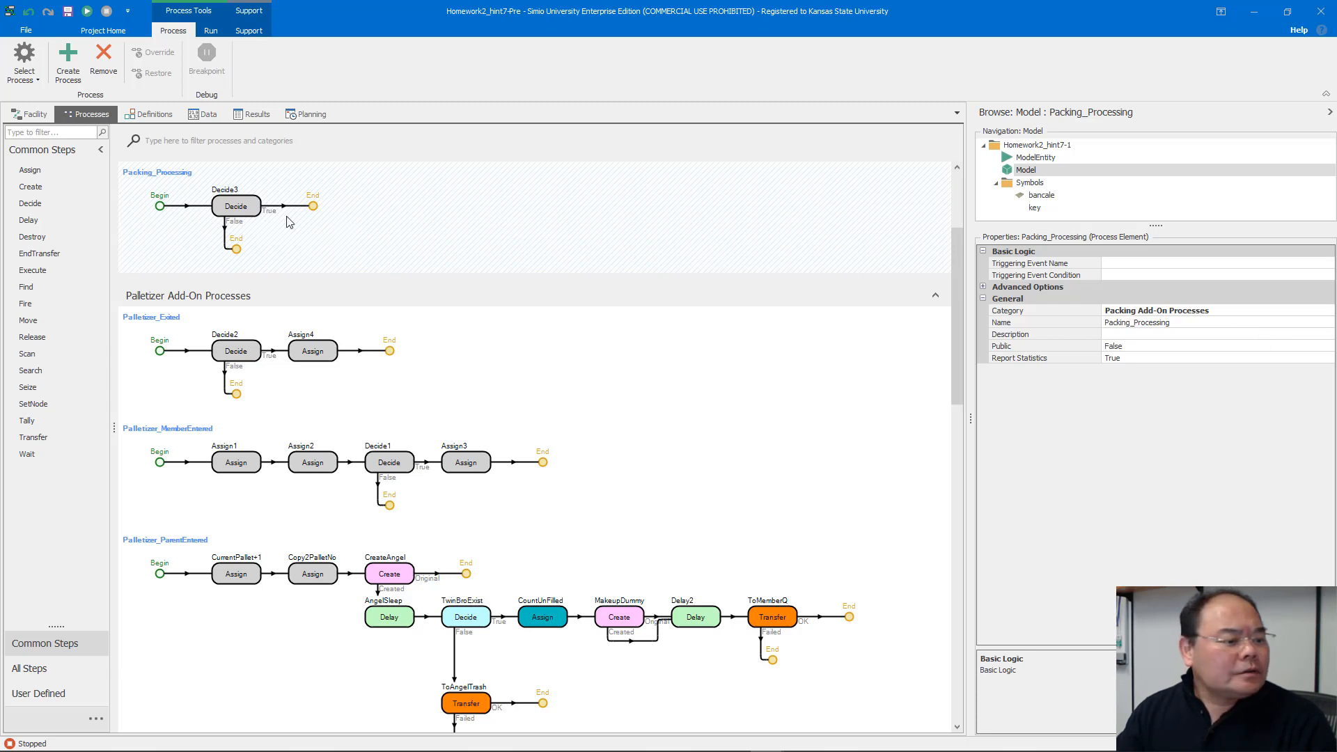
left_click(229, 208)
left_click(1194, 276)
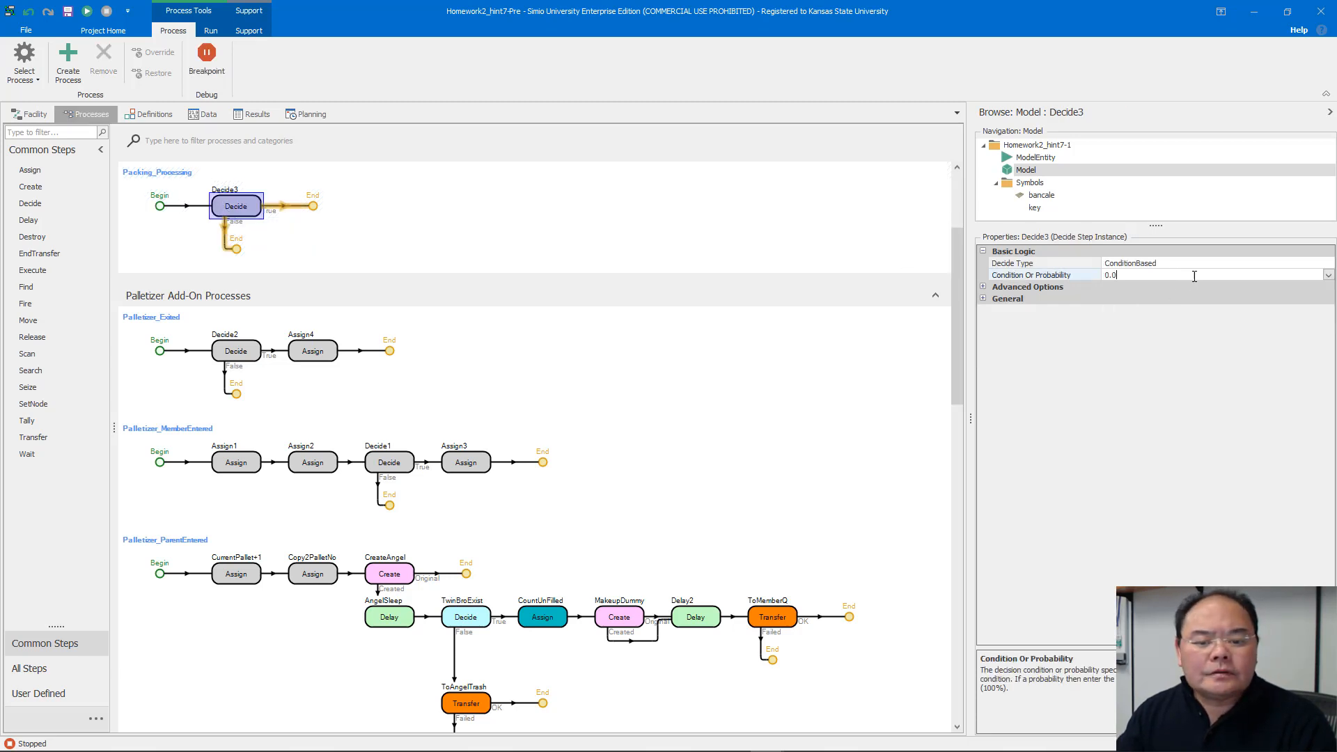
left_click(1328, 276)
type("M")
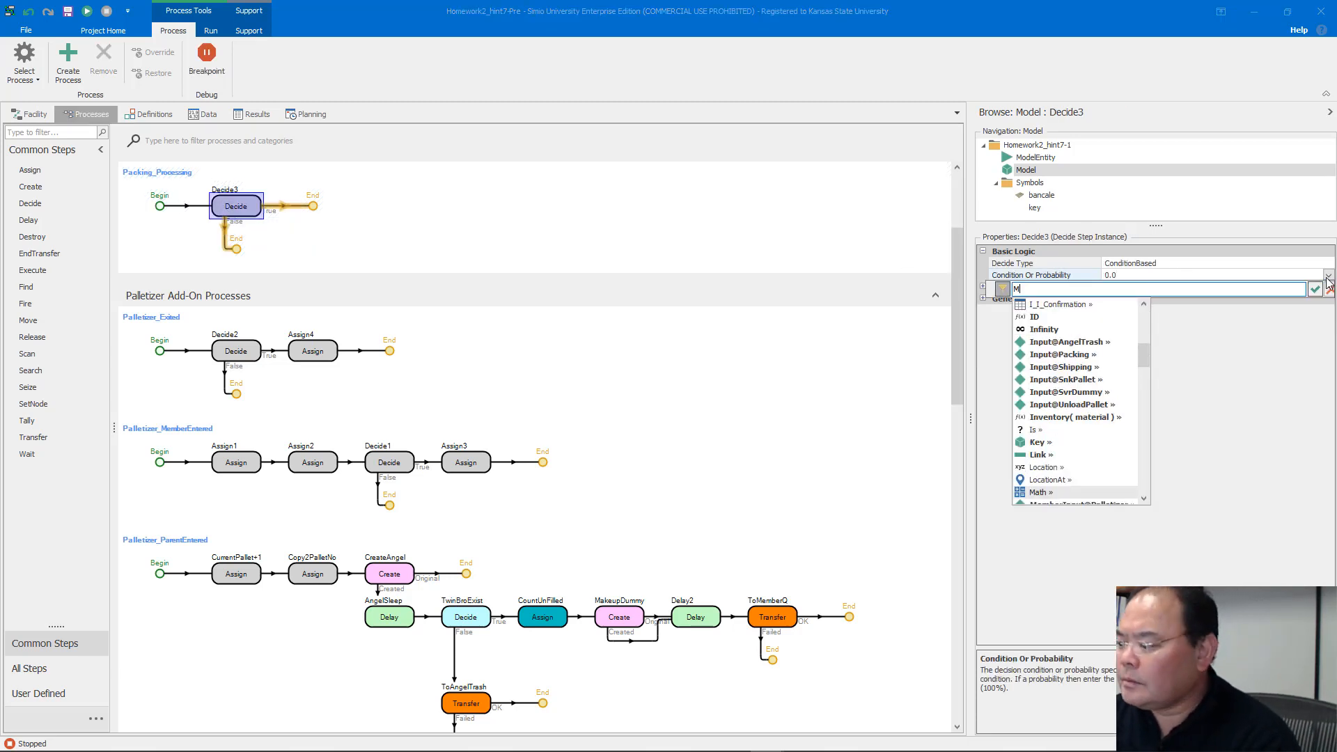
type("pd")
key("BackSpace")
key("BackSpace")
key("BackSpace")
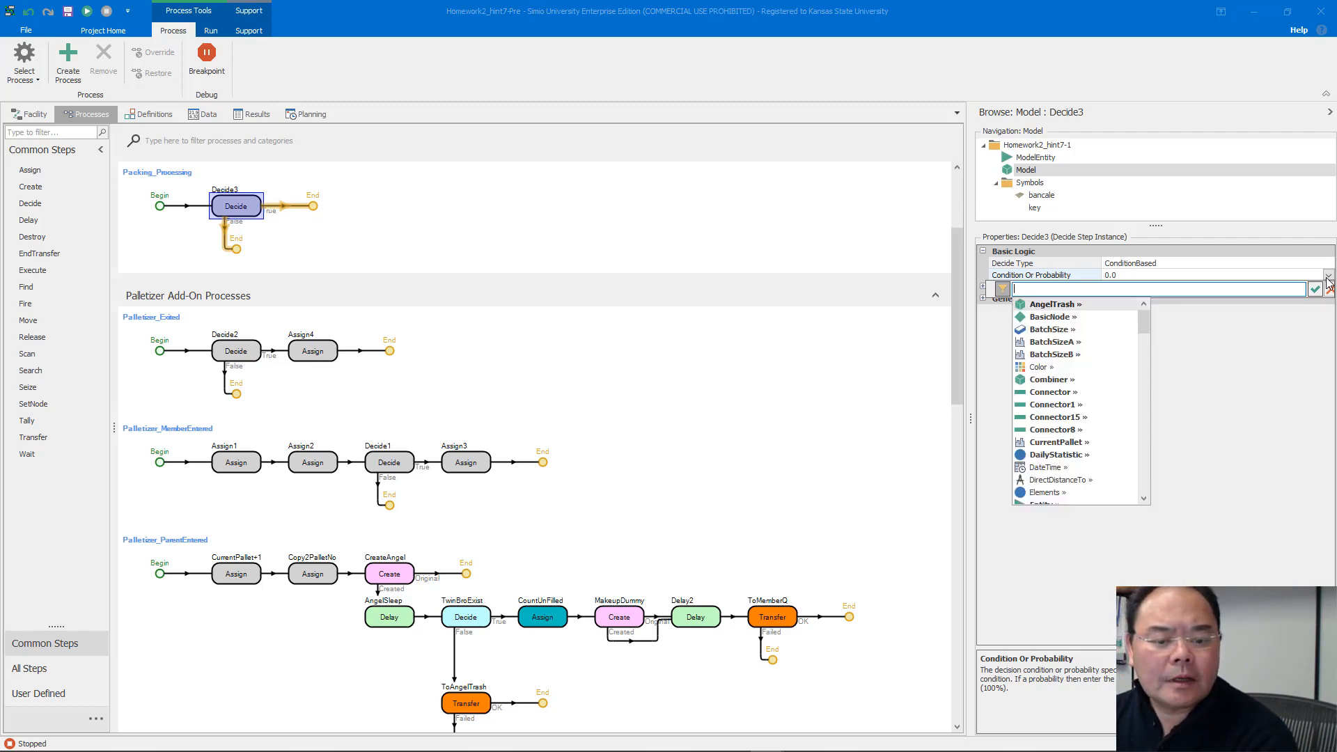
type("Model")
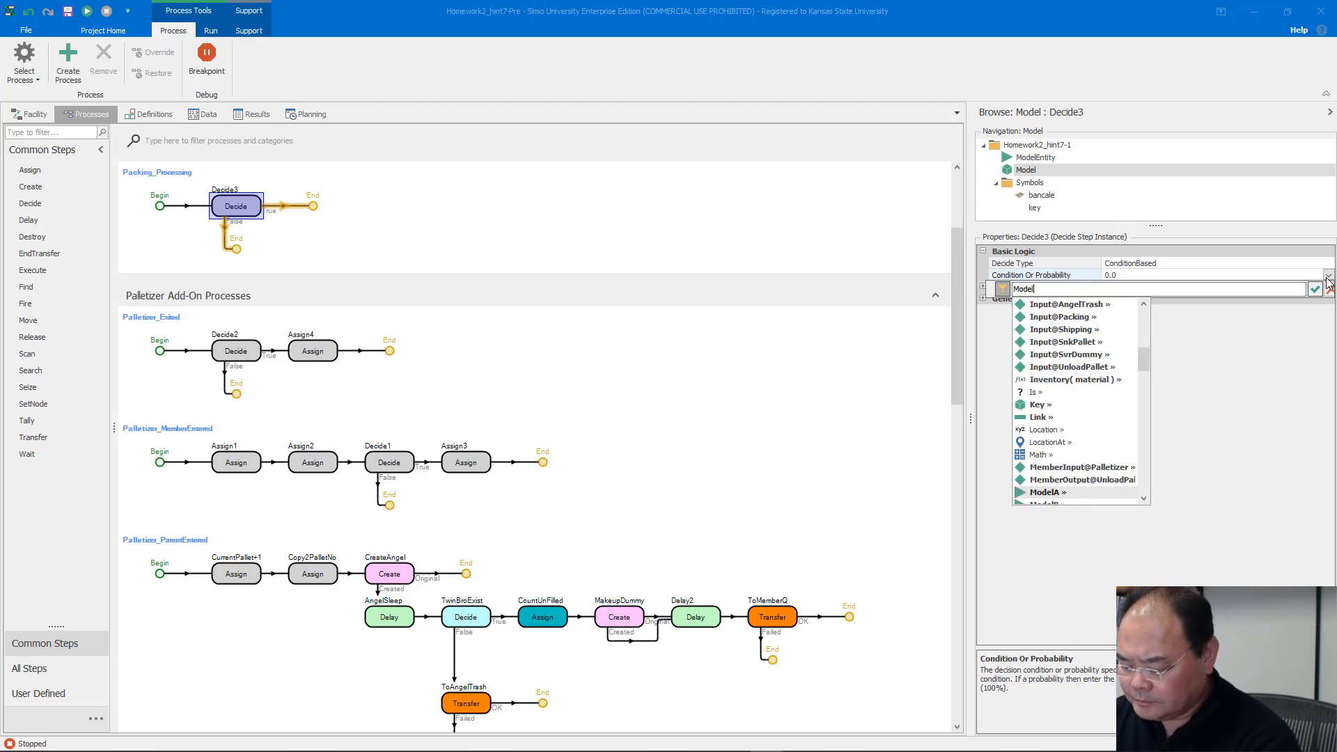
type("E")
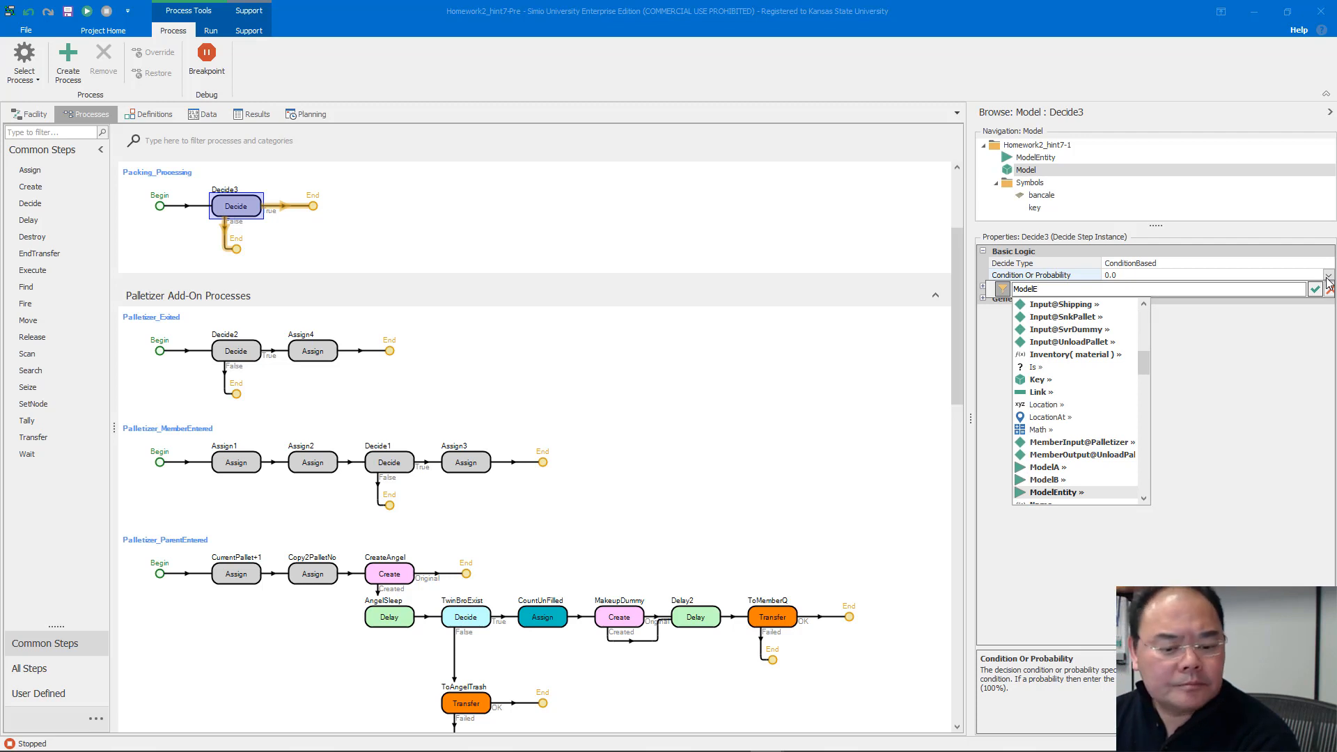
type("ntity.")
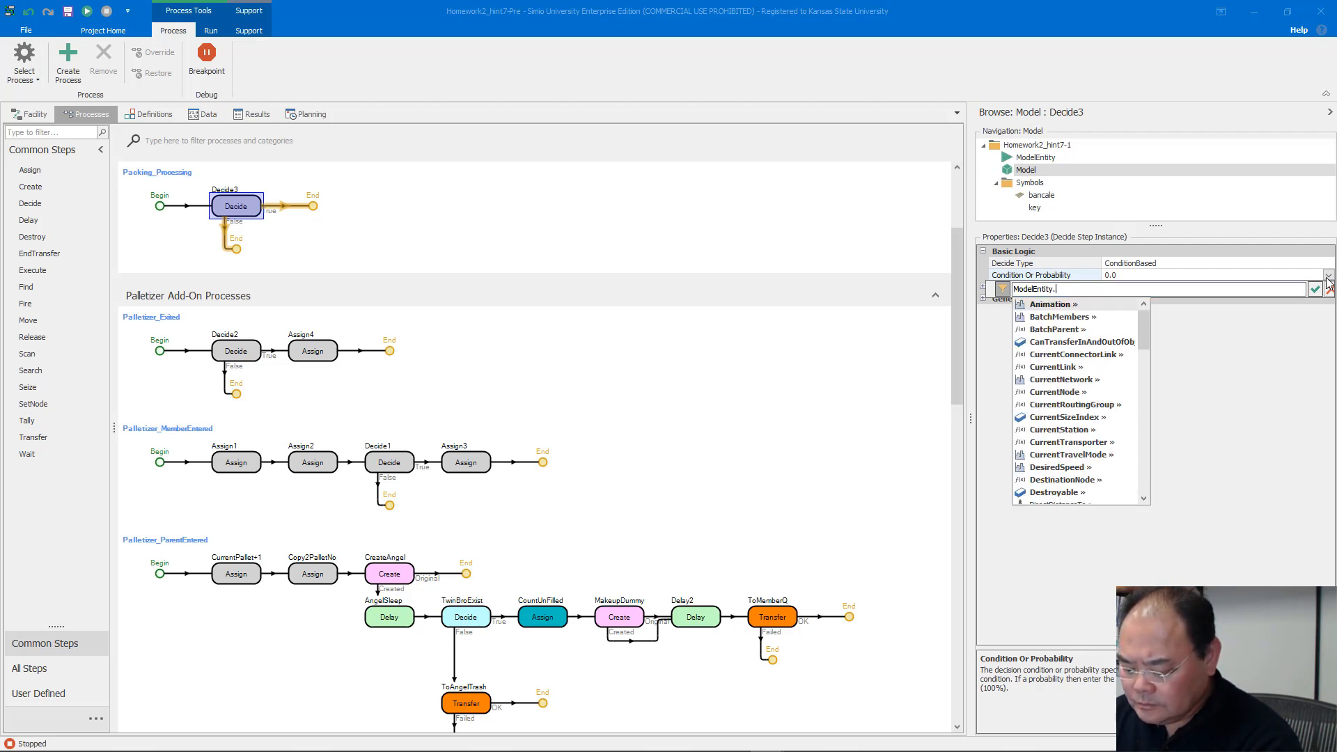
type("EntS")
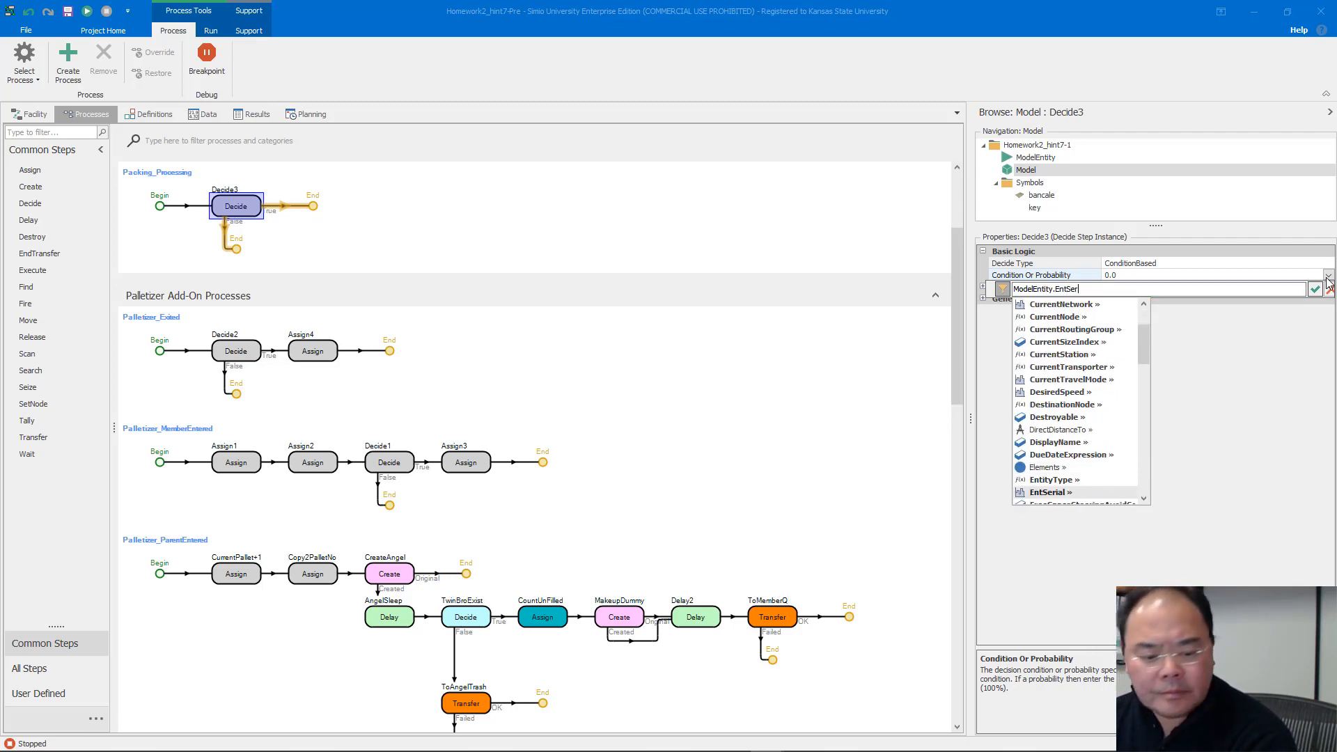
type("er")
key("Return")
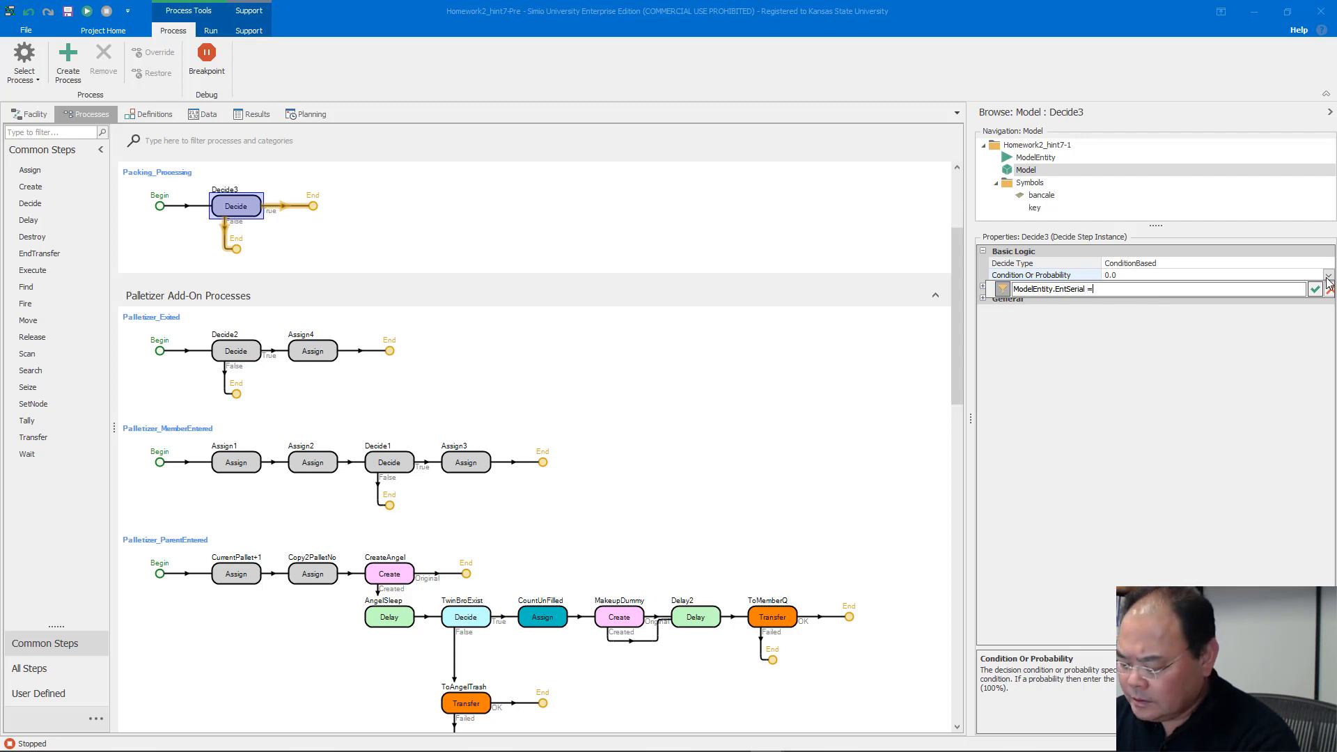
key("Return")
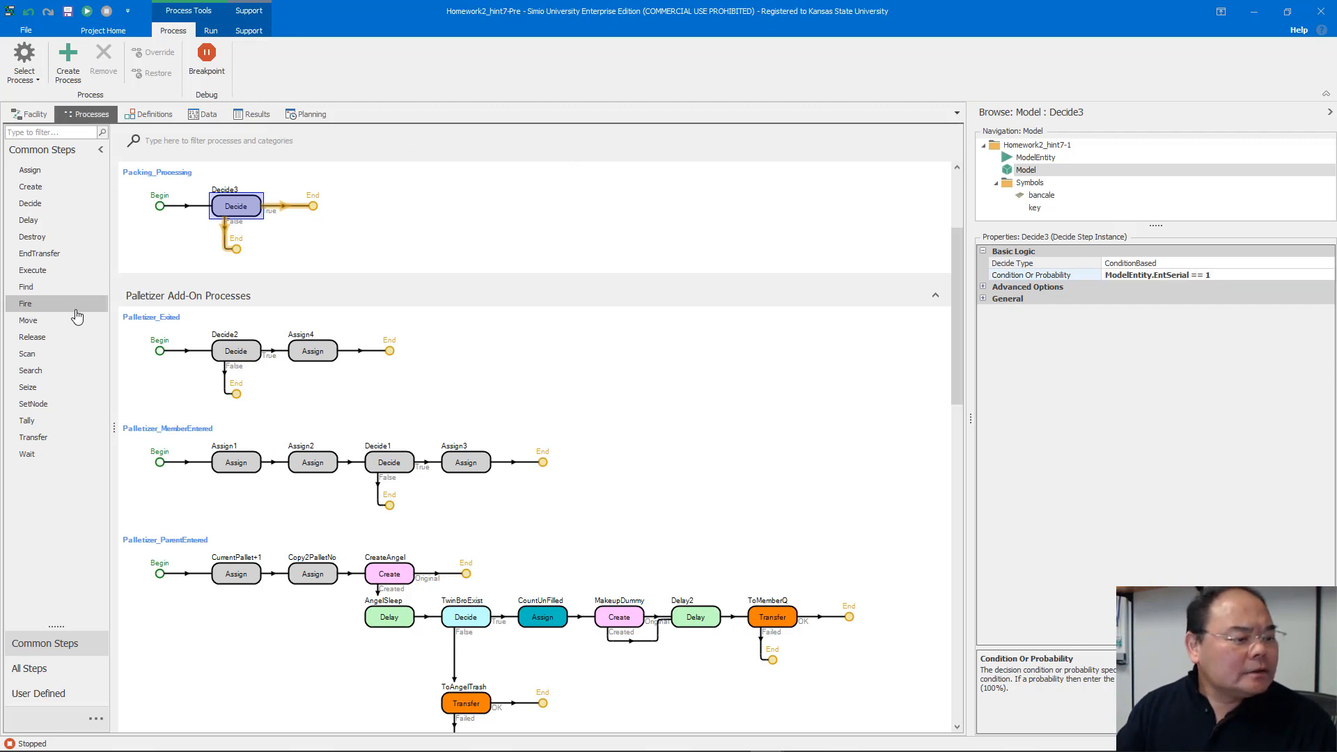
Step: Add a Fire step on the True branch of the Packing_Processing Decide step with PalletReleaseEvent as its event name
left_click_drag(83, 308, 323, 216)
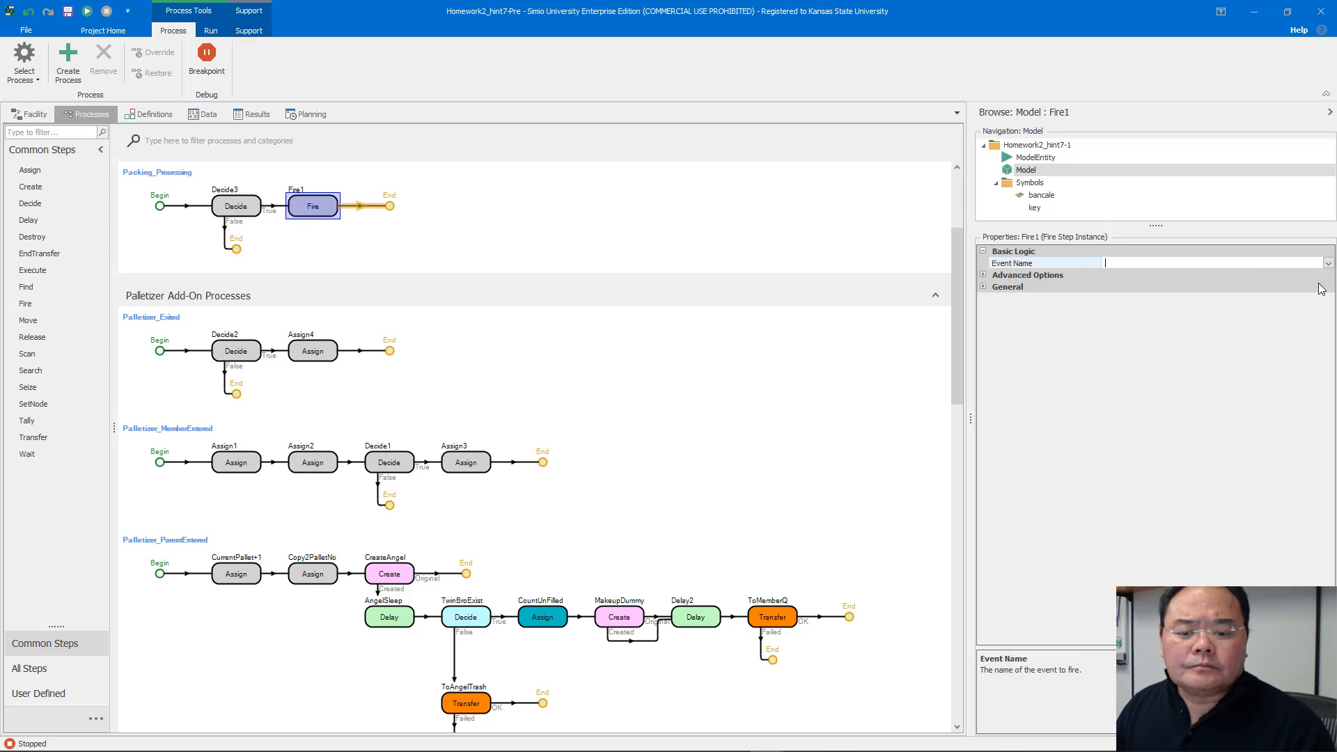
left_click(1328, 263)
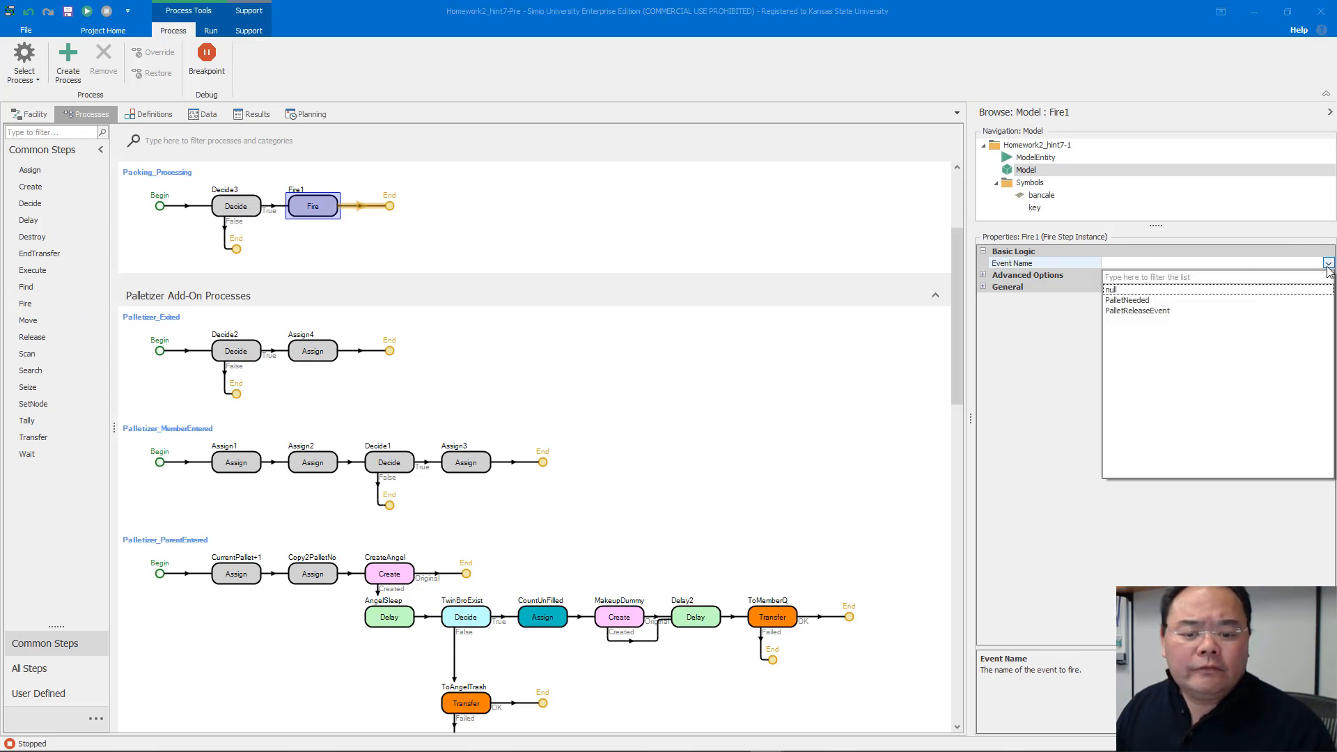
left_click(1169, 311)
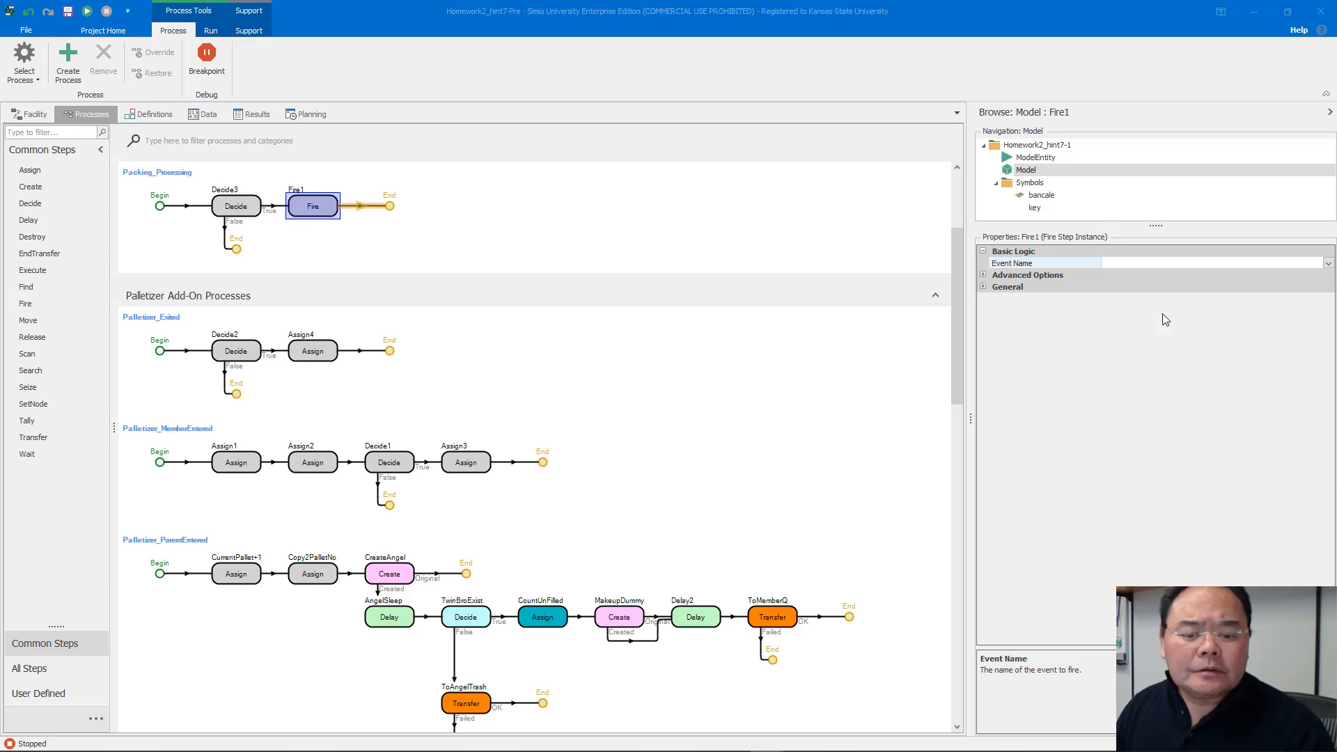
Step: Rename the Fire step in the Packing_Processing process as FirePalletRelease
right_click(322, 204)
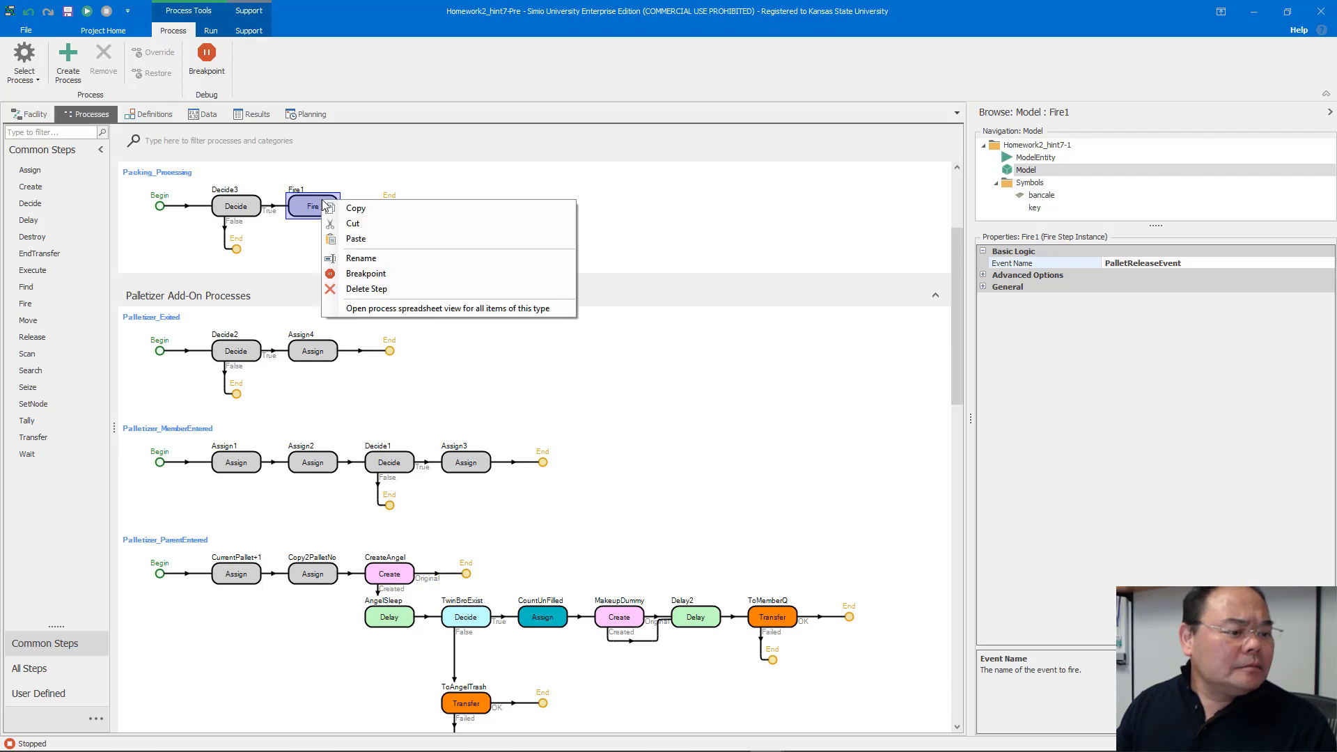
left_click(362, 257)
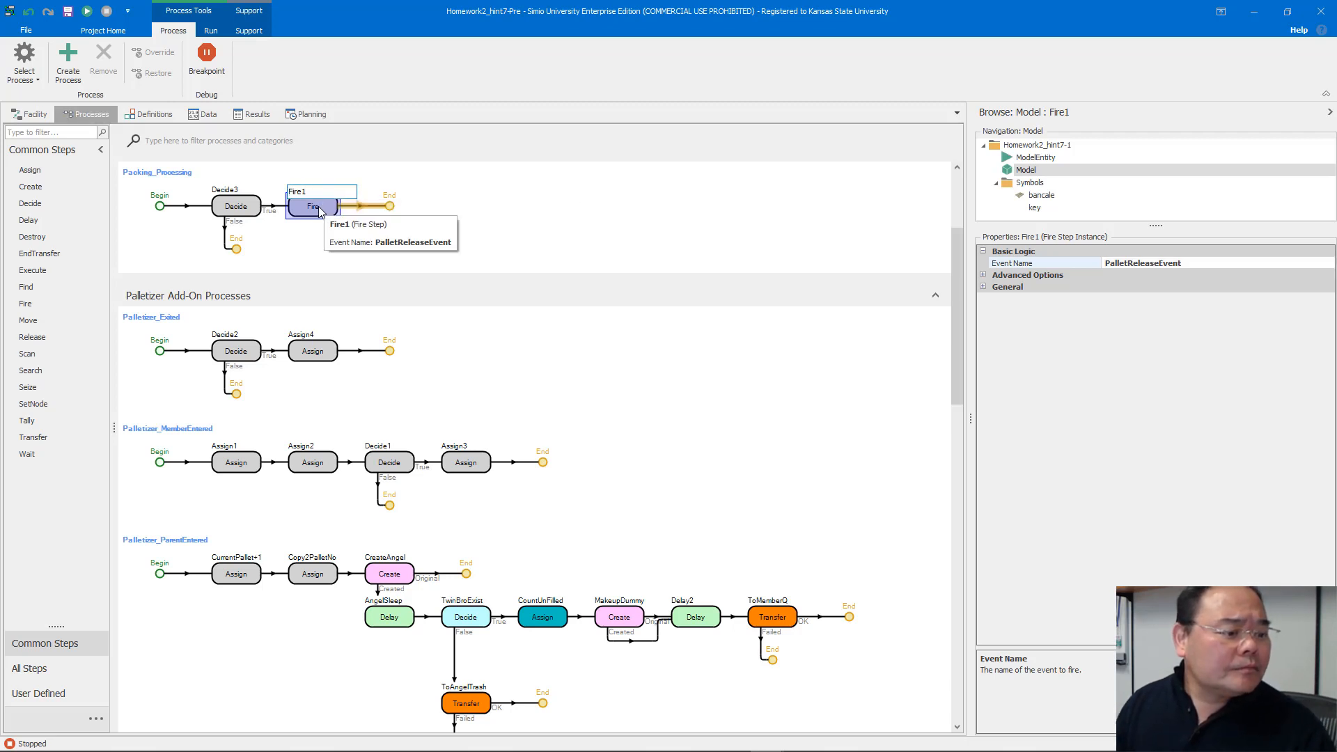
key("BackSpace")
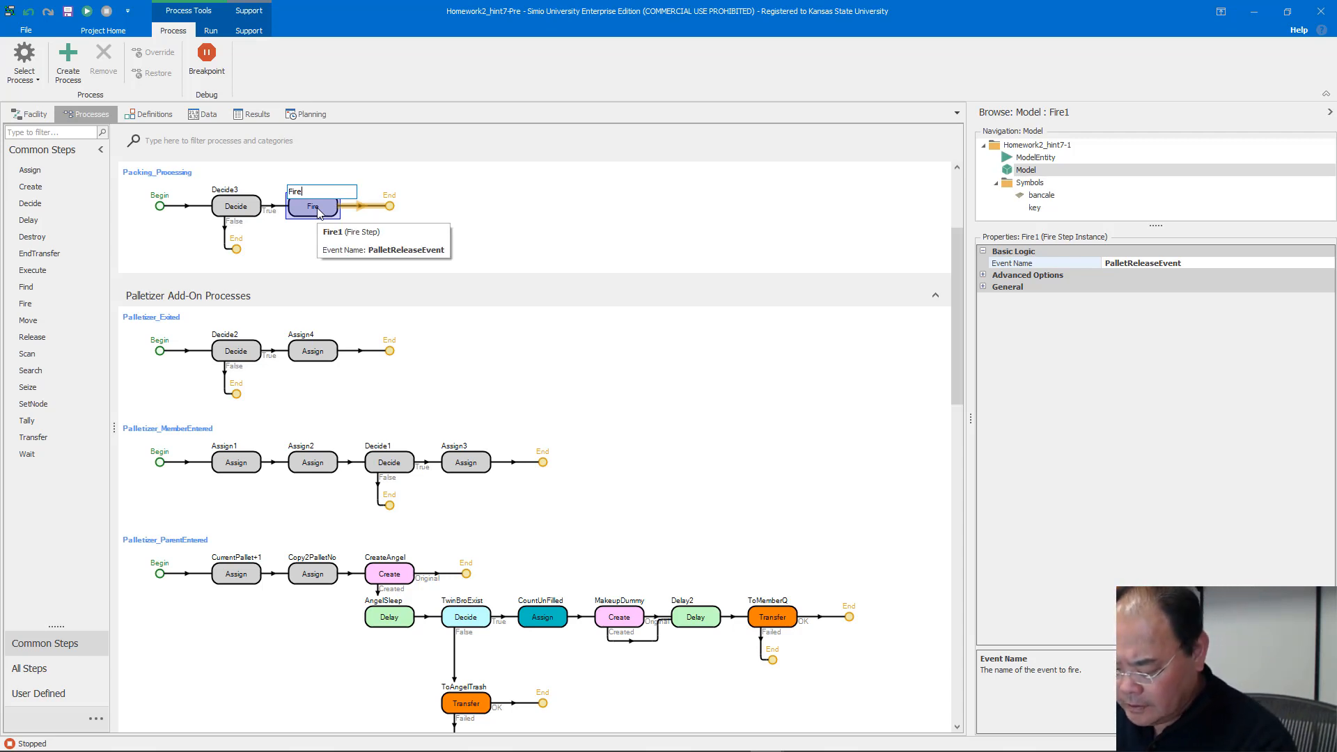
type("PalletRele")
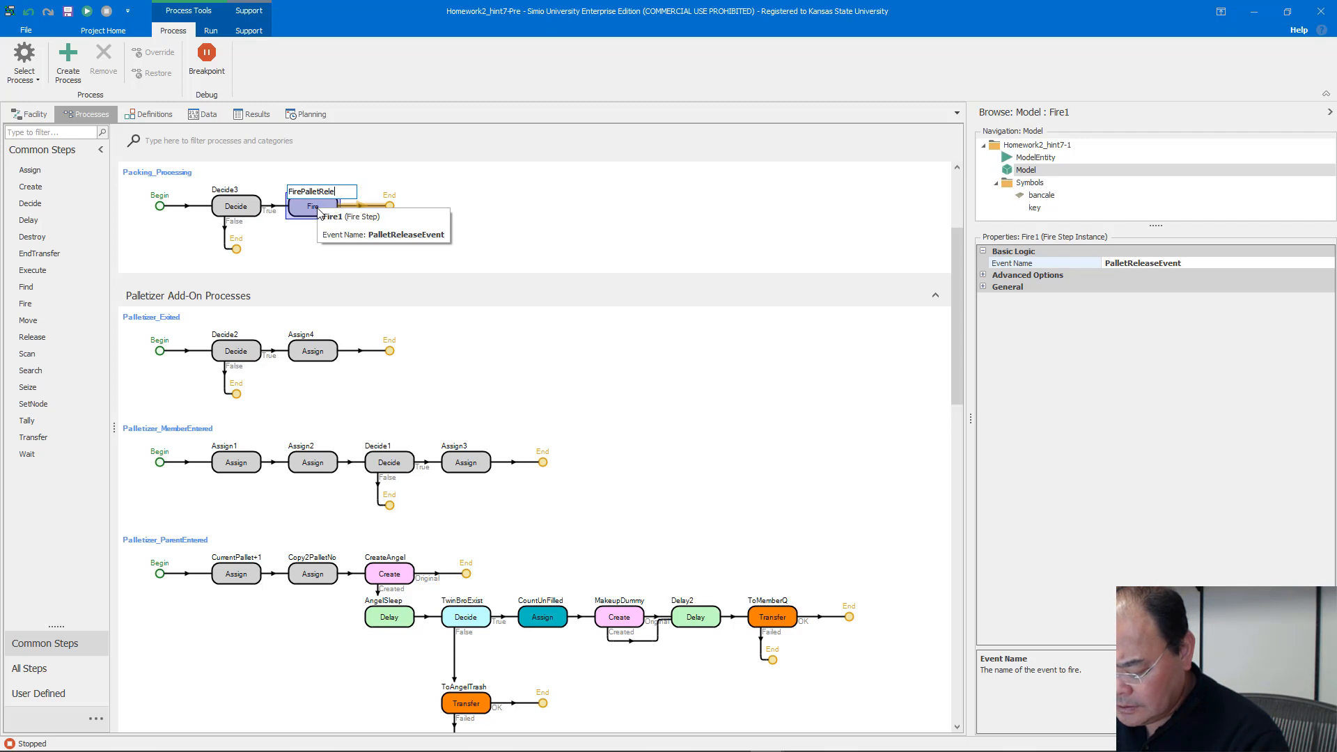
type("ase")
key("Return")
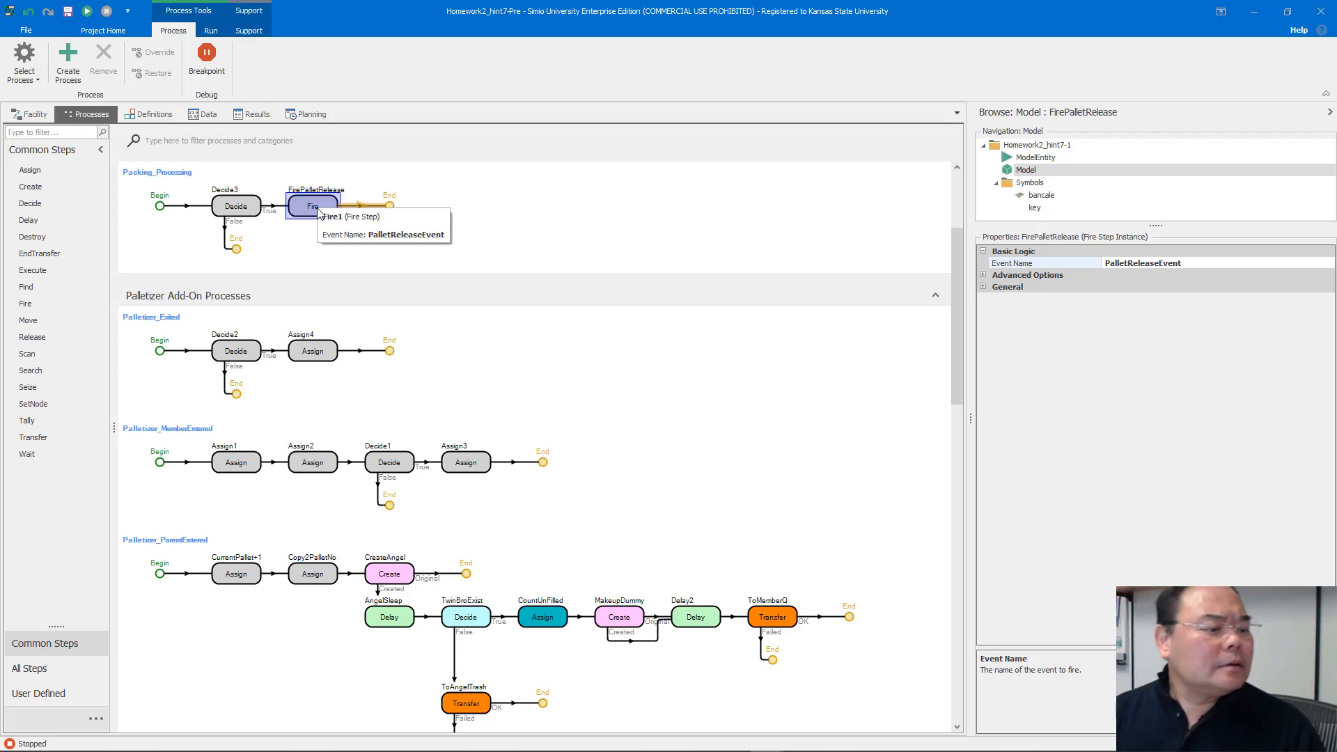
Step: Rename the Decide step in the Packing_Processing process as IfEntSer=1
left_click(230, 204)
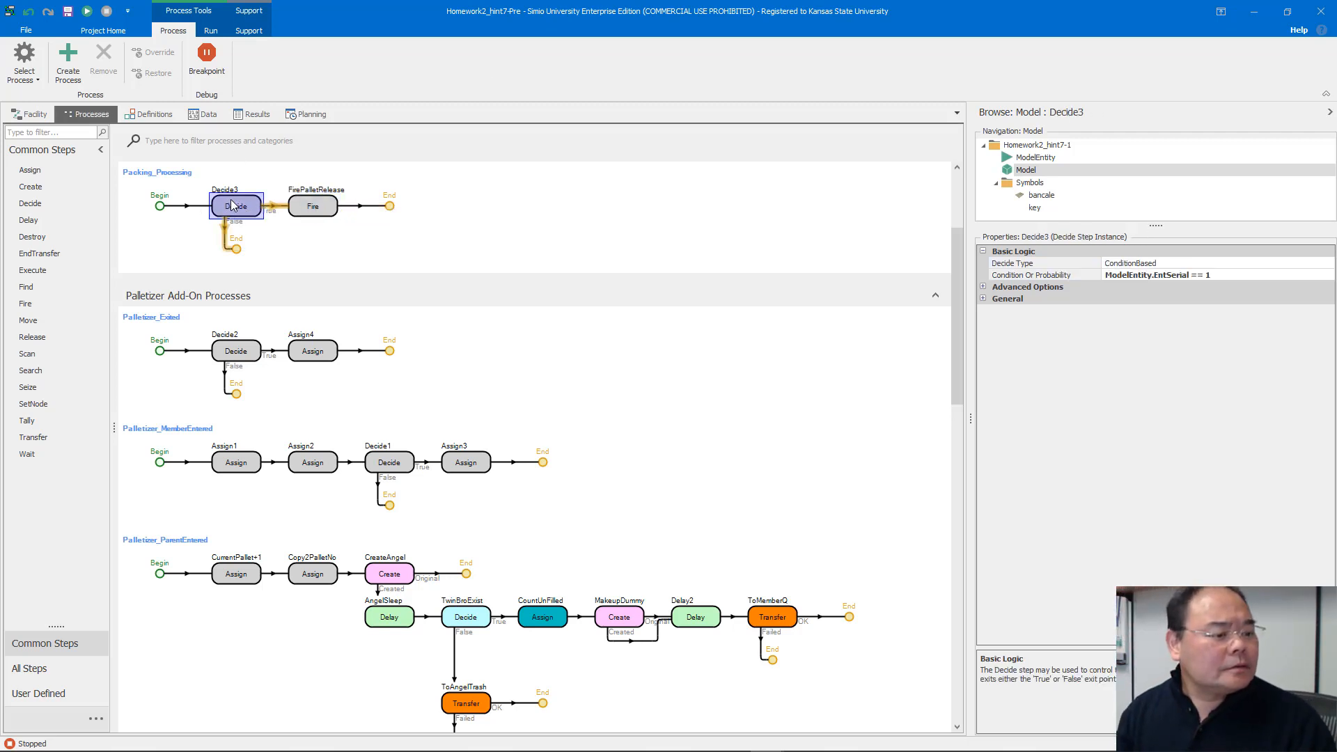
key("F2")
type("IfEntSer ==")
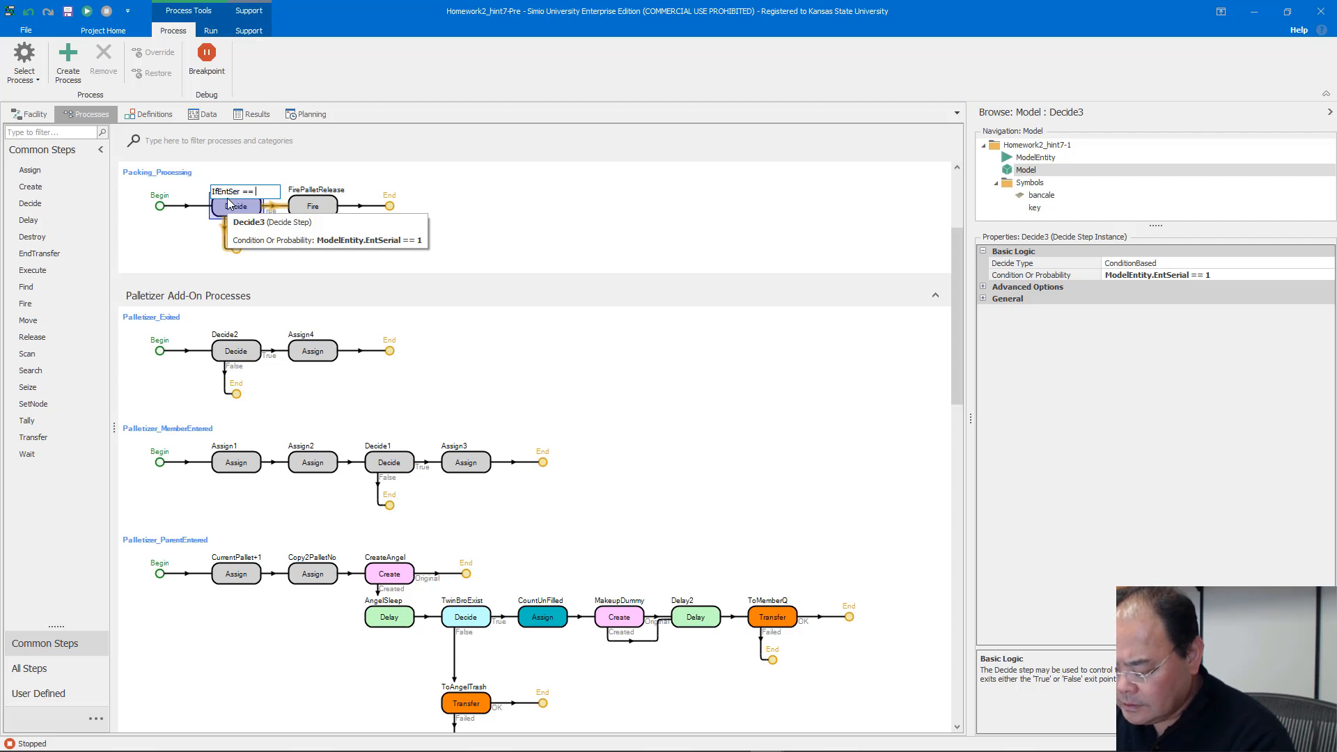
key("Left")
key("Left")
key("Left")
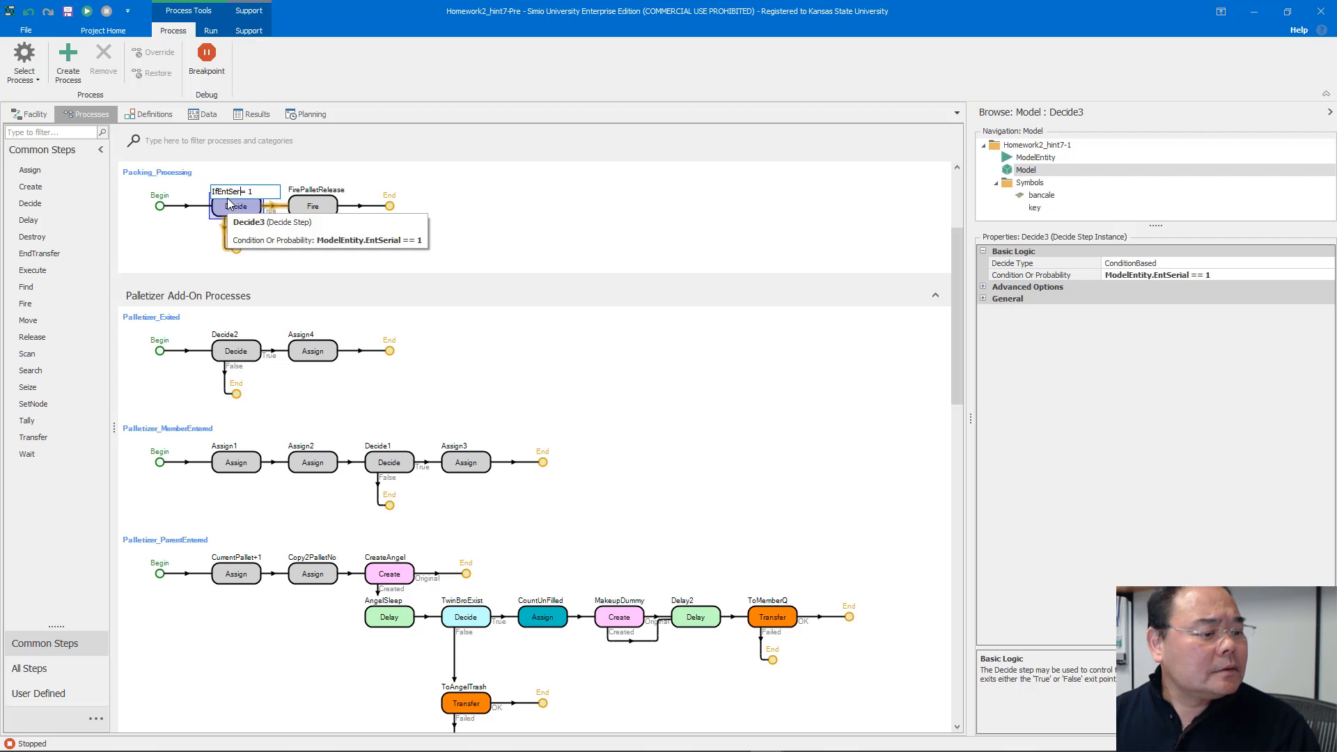
key("Return")
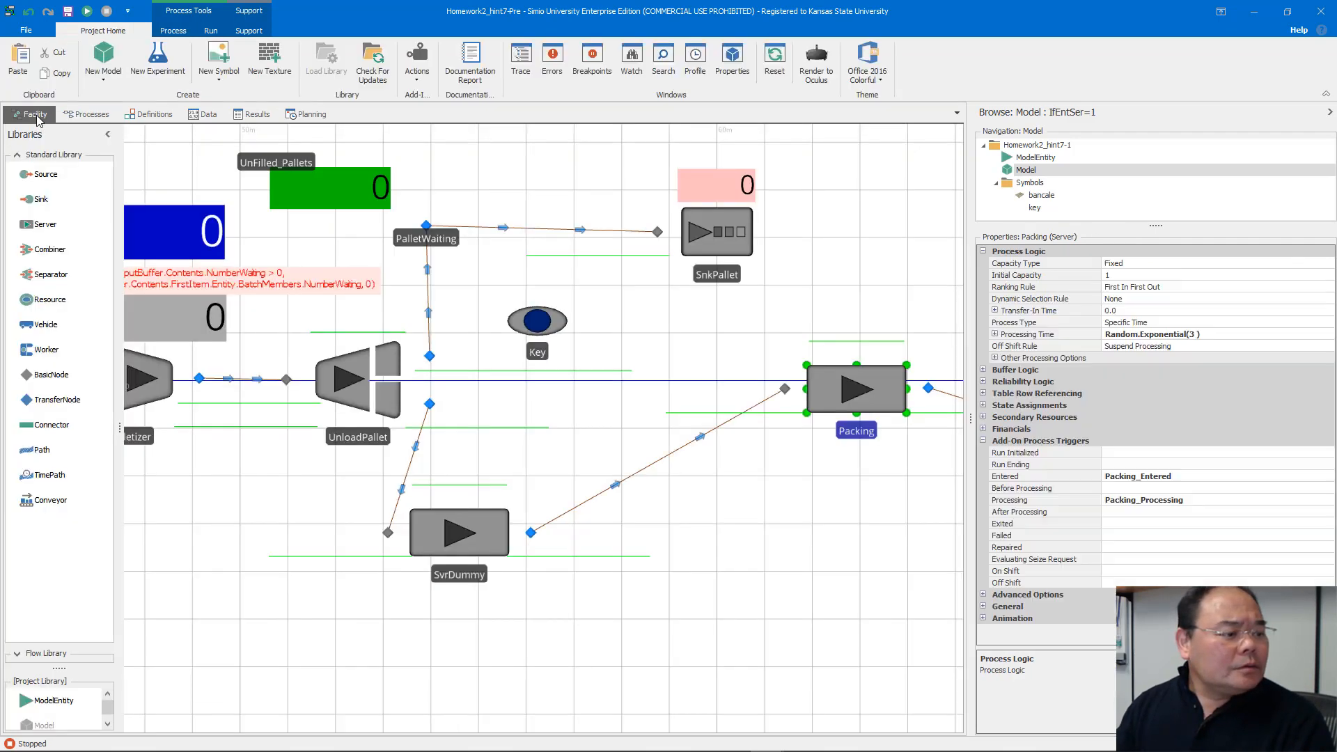
Step: Nudge the PalletWaiting node in the facility so its path to SnkPallet runs level, and select the Key resource
left_click(31, 114)
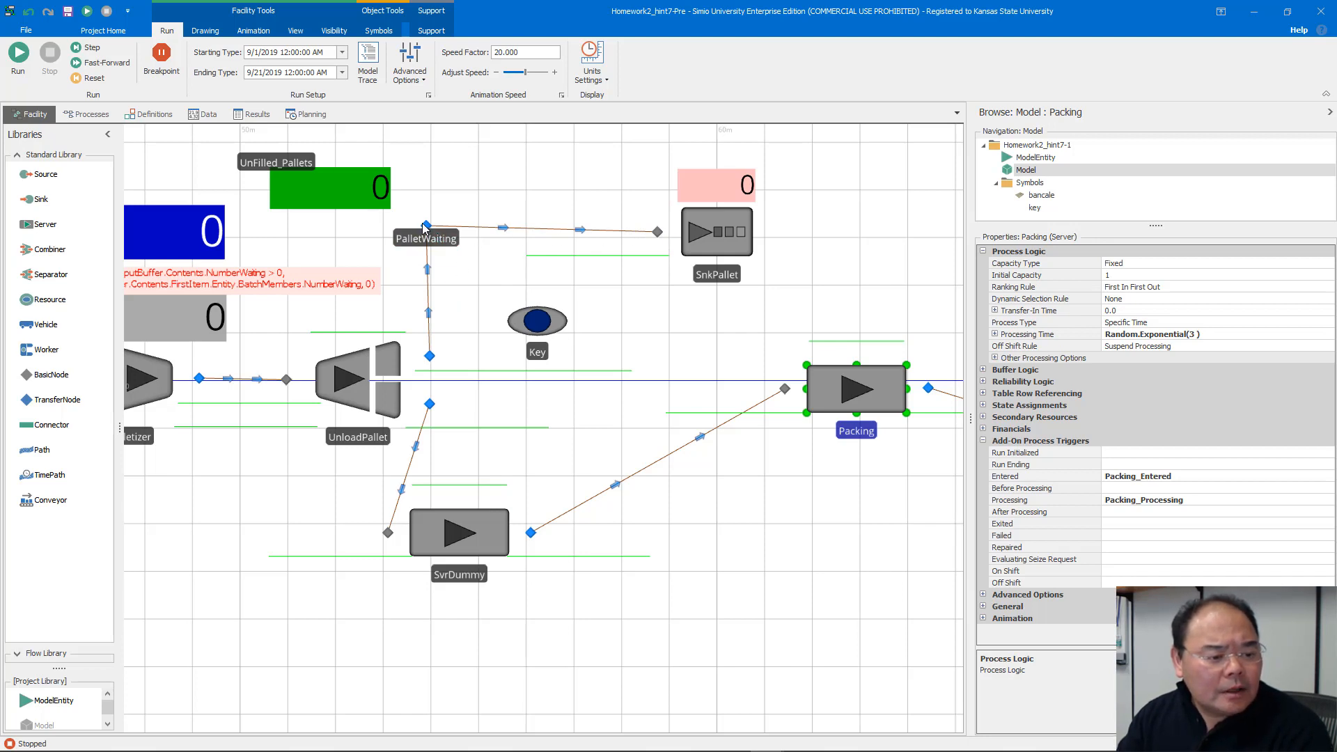
left_click_drag(424, 227, 426, 235)
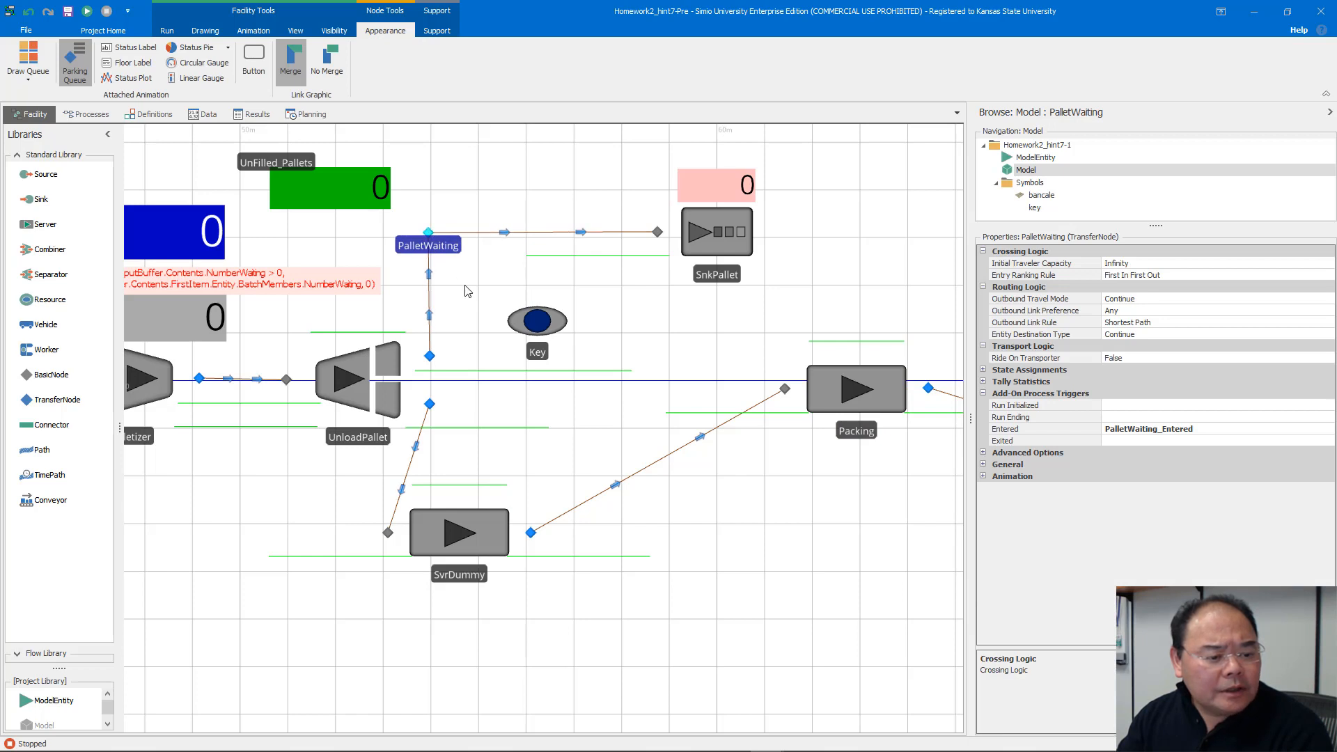
left_click(537, 323)
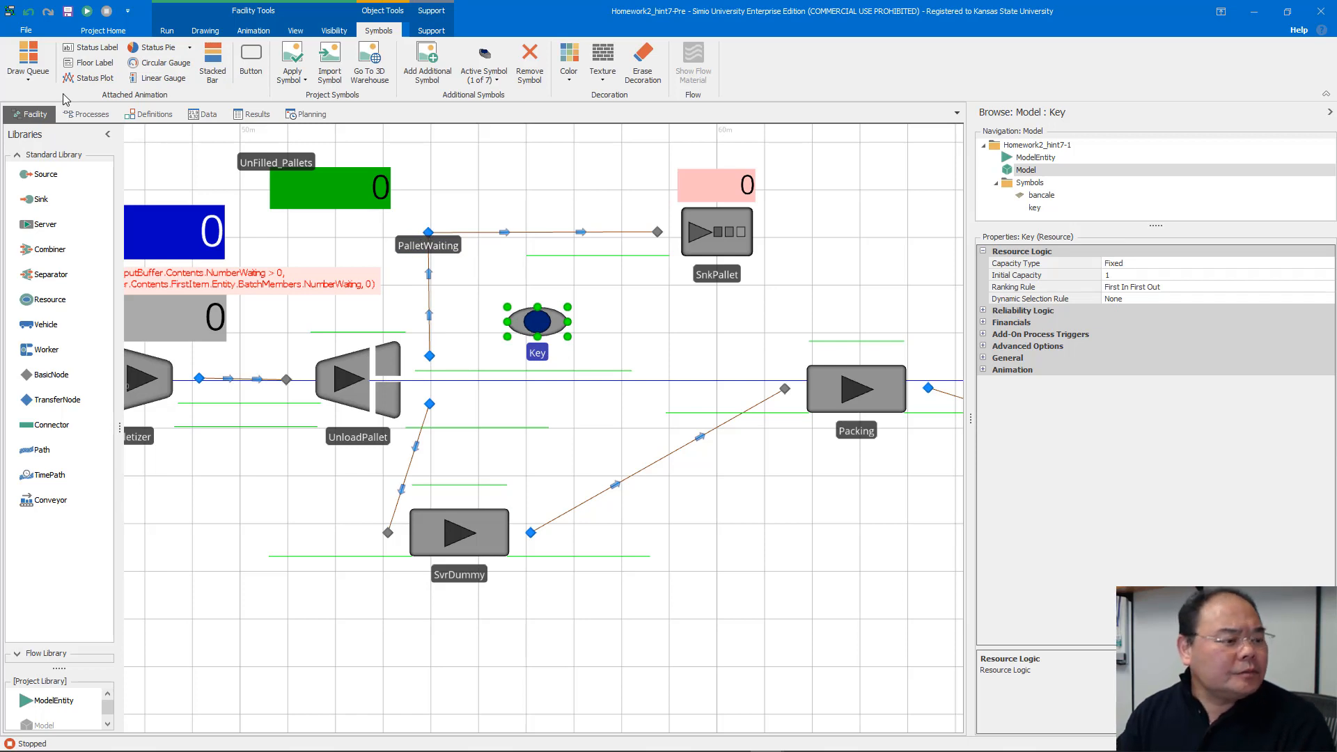
Step: Add a Release step after the Wait step in the PalletWaiting_Entered process
left_click(86, 114)
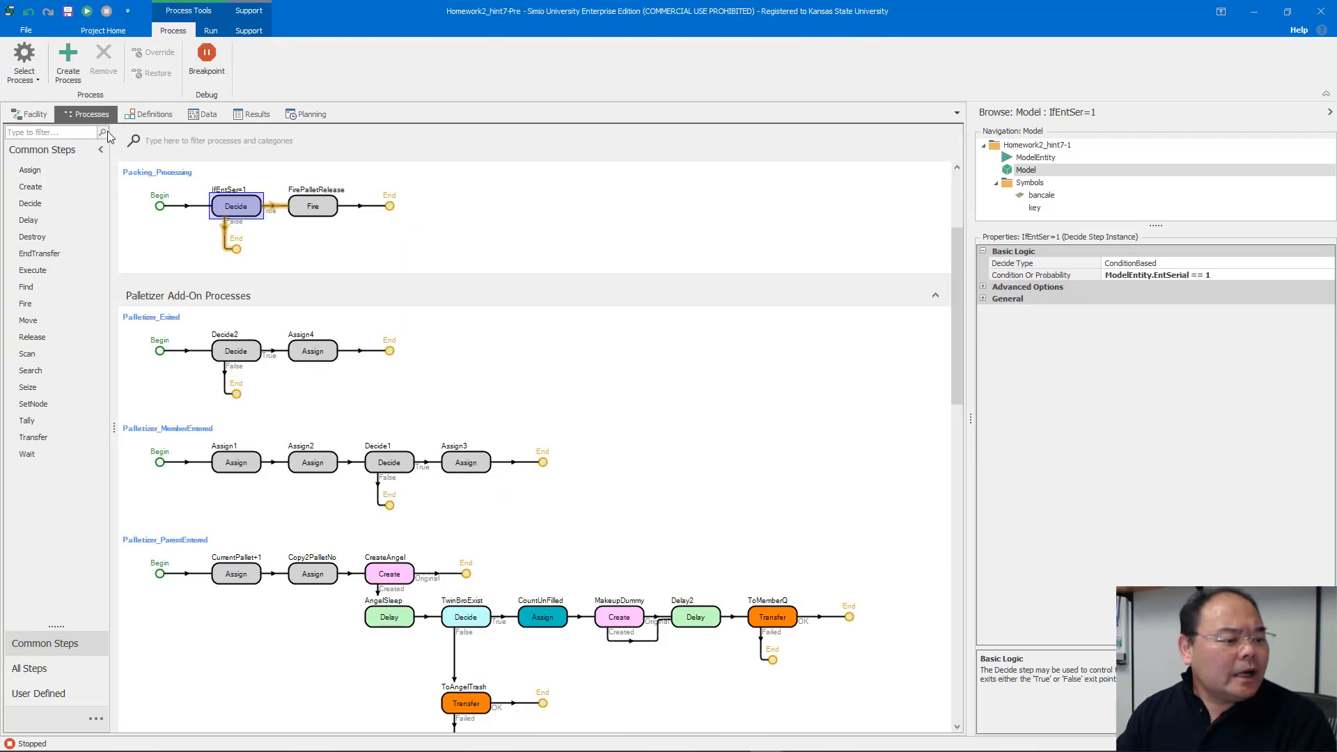
scroll(352, 410, "up", 2)
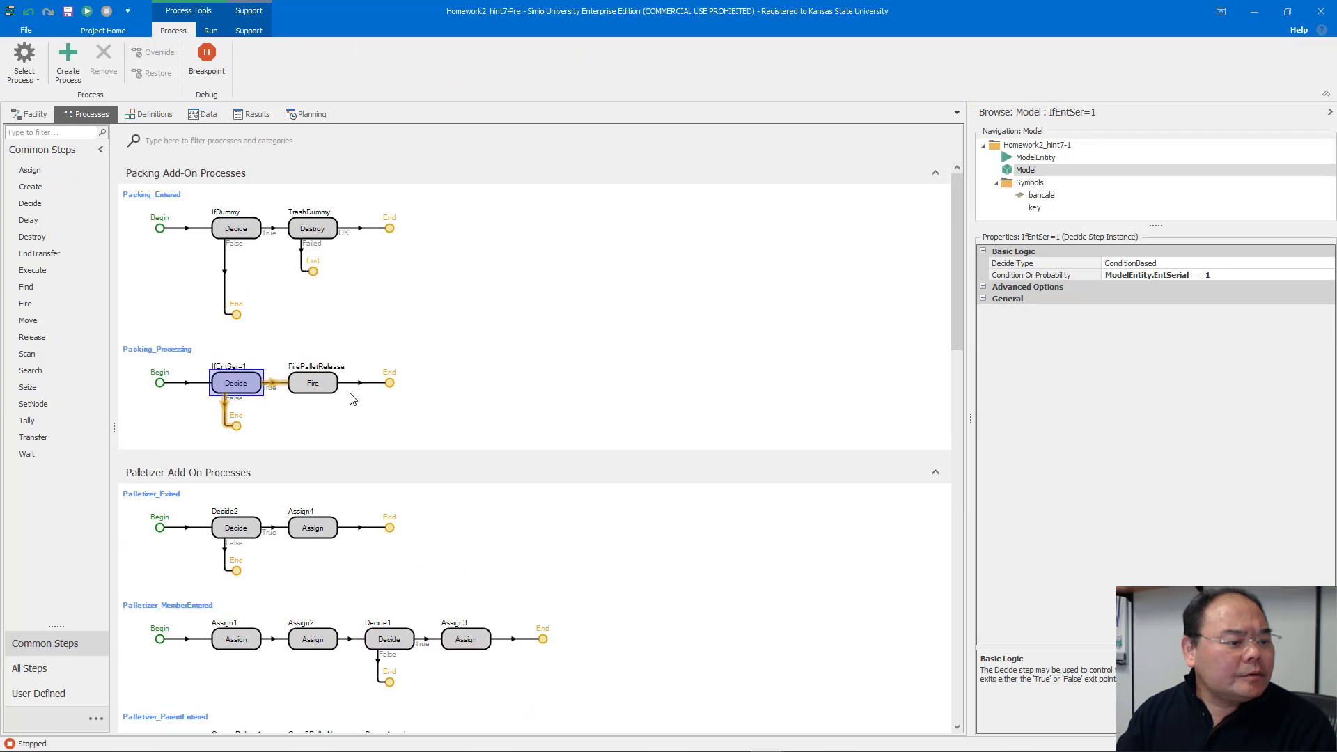
scroll(352, 397, "down", 3)
scroll(355, 392, "down", 5)
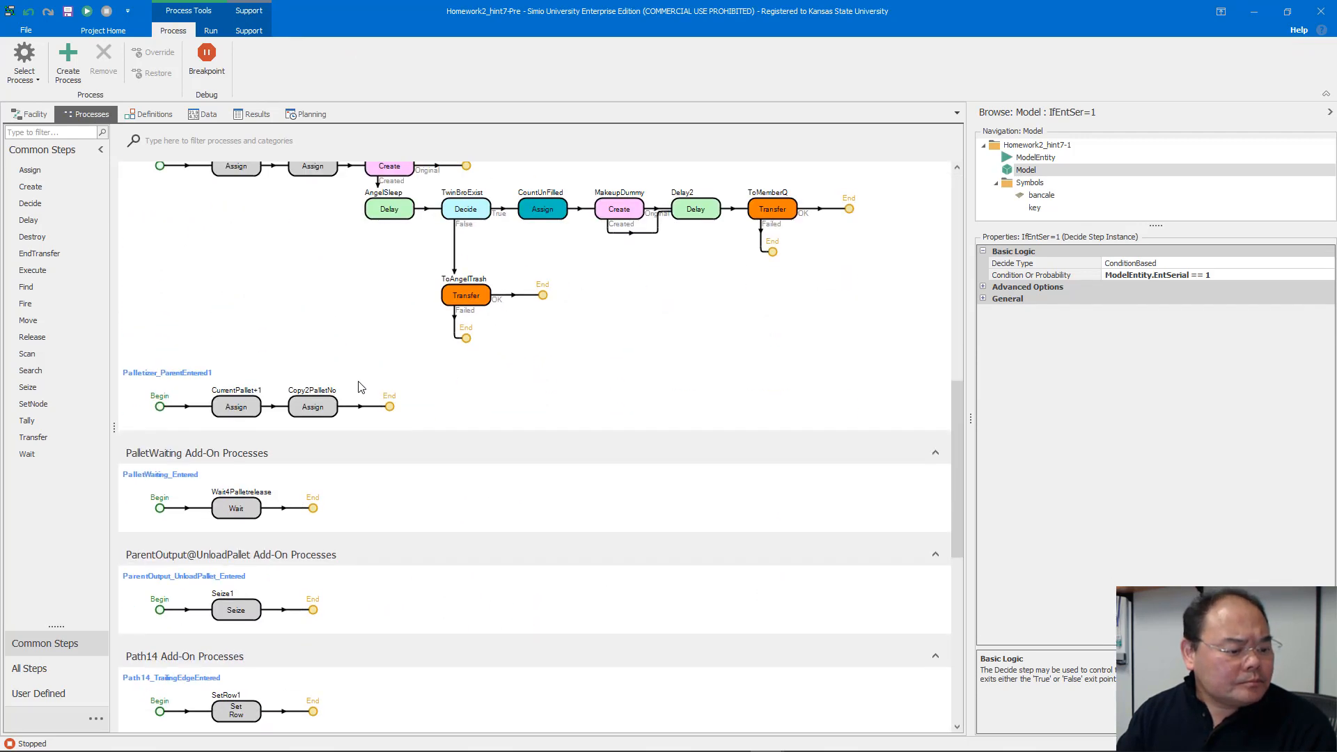
left_click(234, 424)
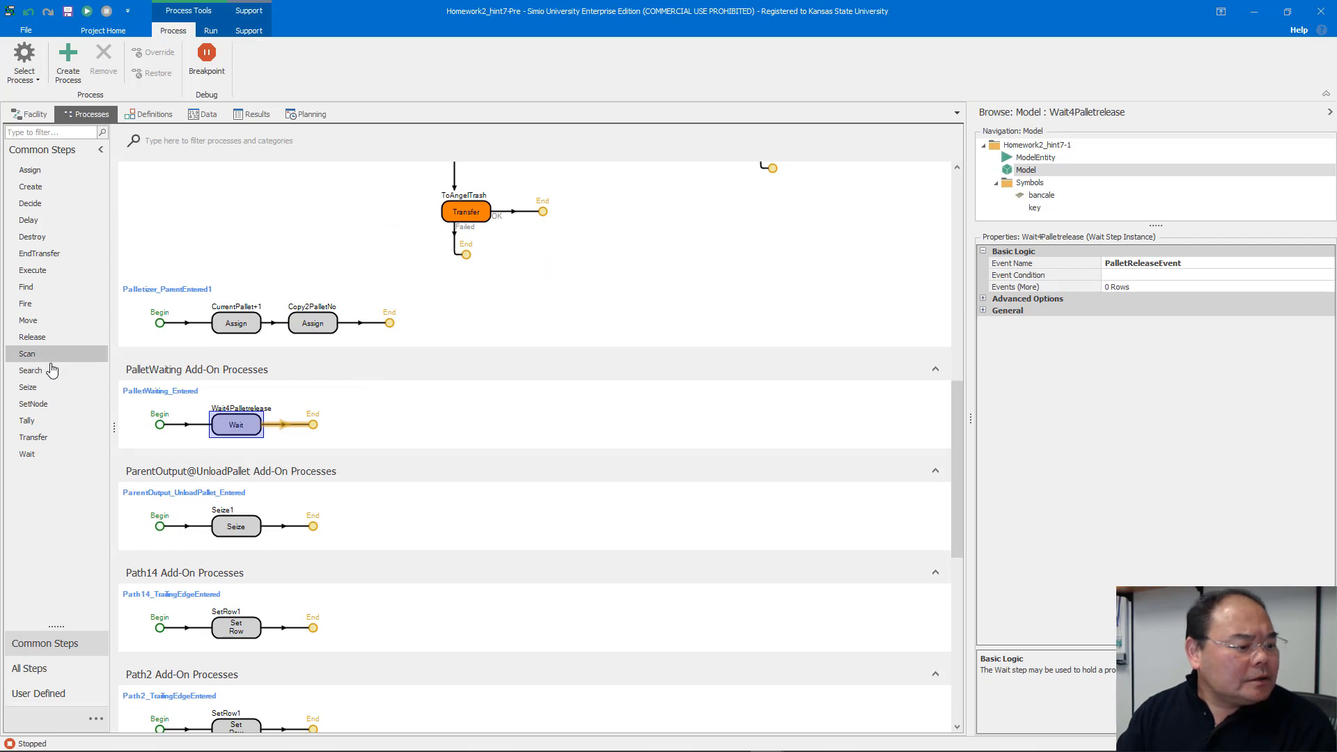
left_click_drag(41, 348, 314, 426)
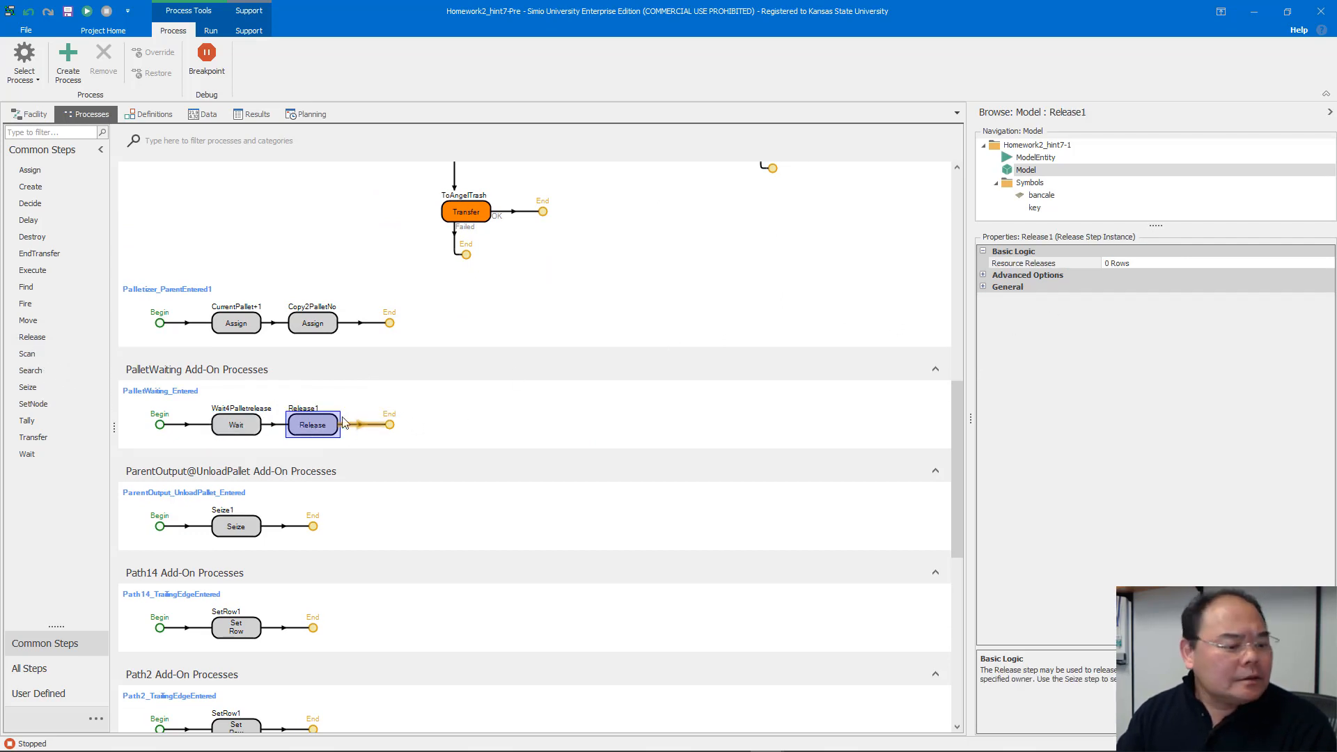
Step: Rename the Release step in the PalletWaiting_Entered process as ReleaseKey
key("F2")
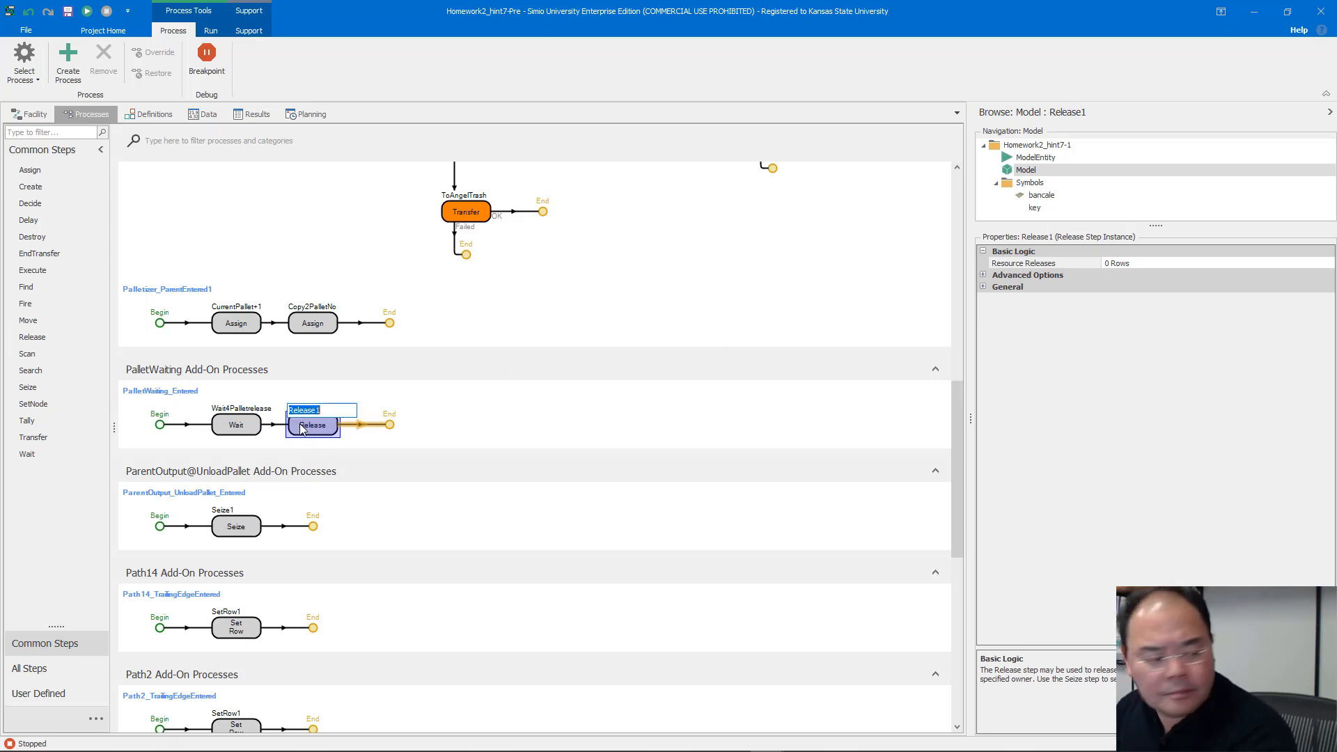
left_click(337, 411)
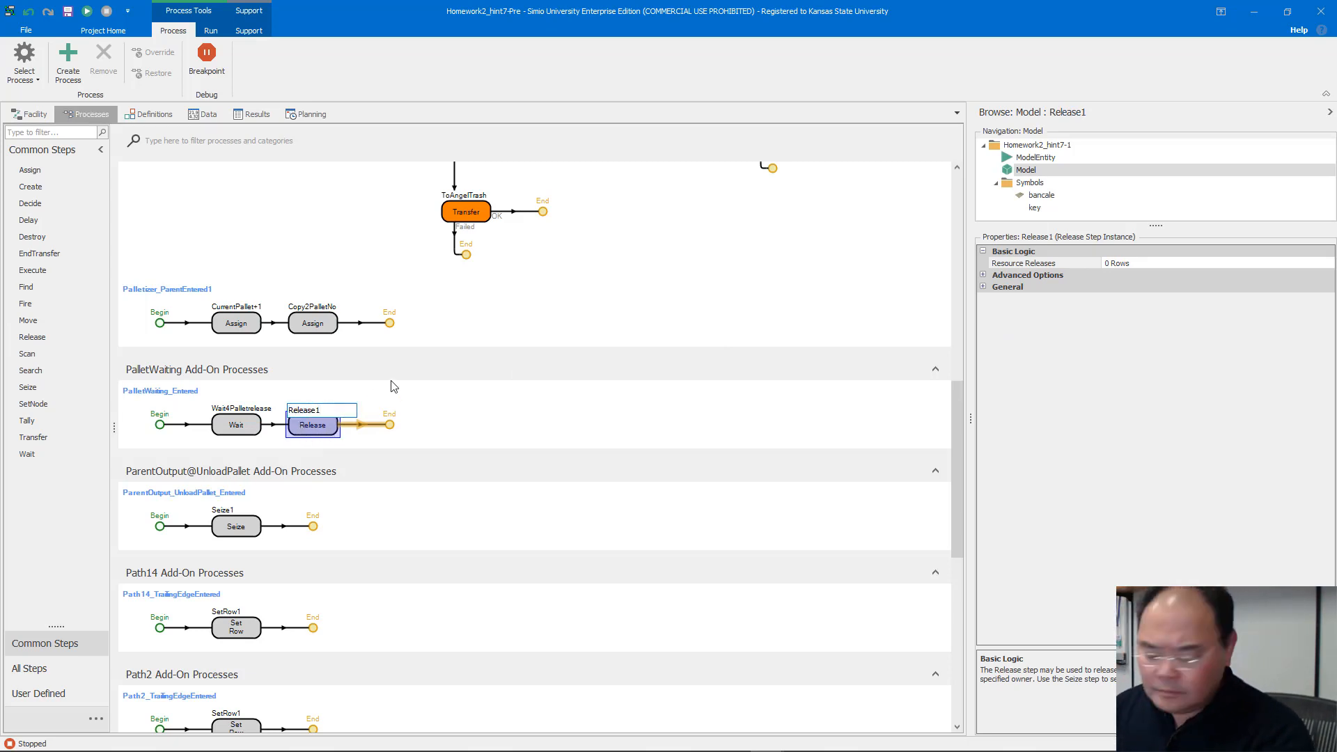
key("BackSpace")
type("y")
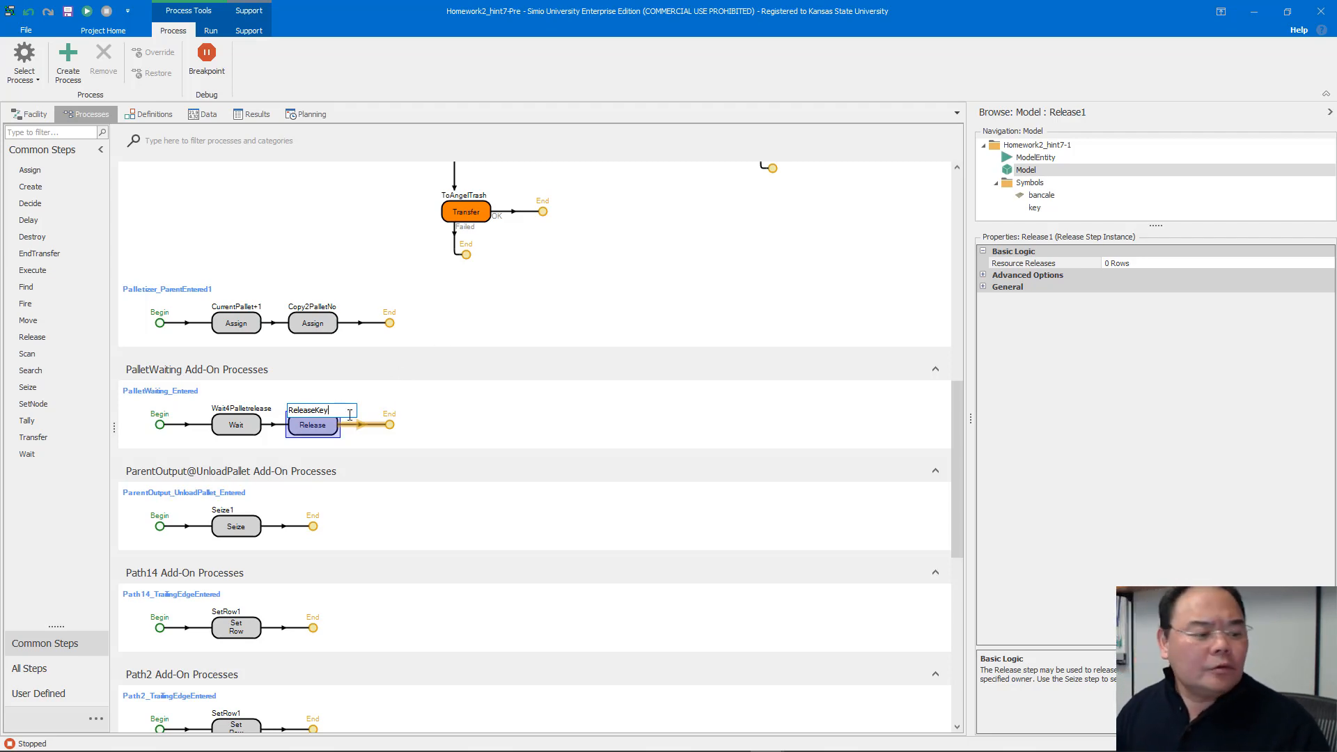
key("Return")
Step: Add a resource release to the ReleaseKey step with the specific object Key
left_click(1221, 264)
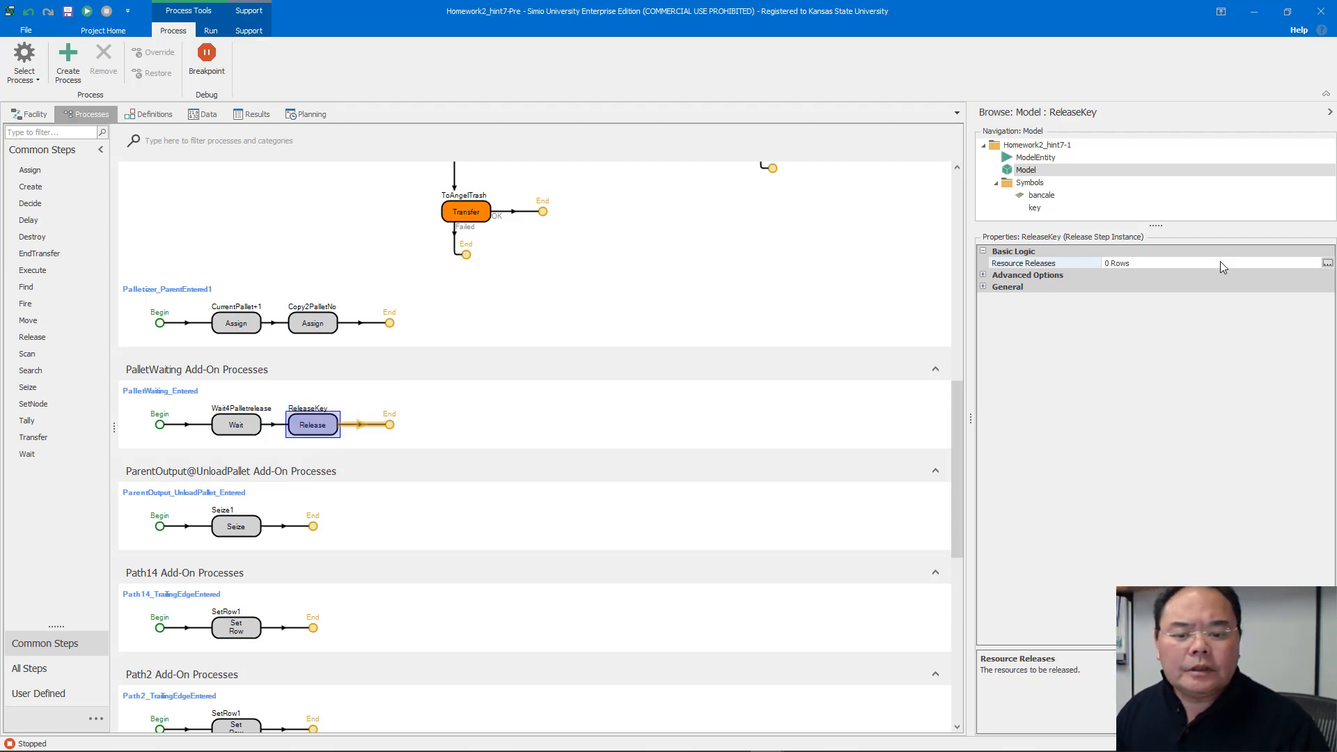
left_click(1326, 263)
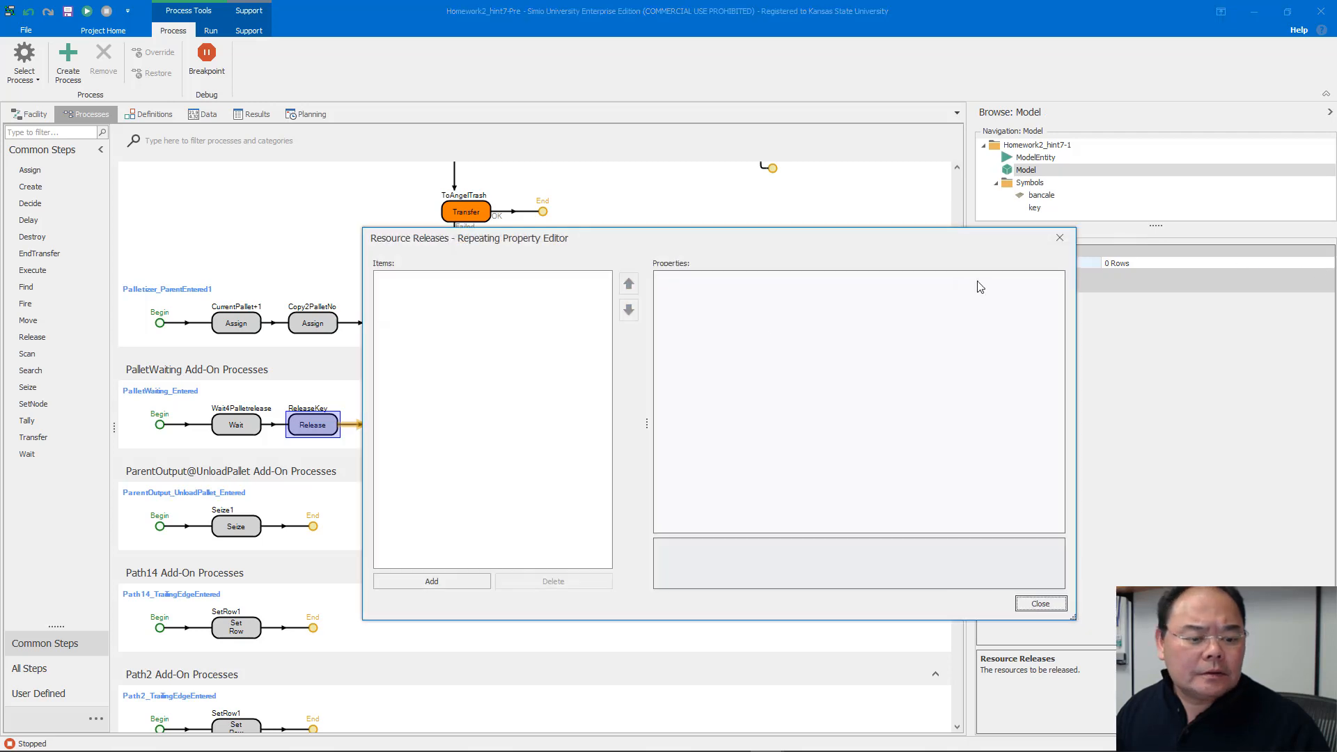
left_click(441, 582)
left_click(855, 301)
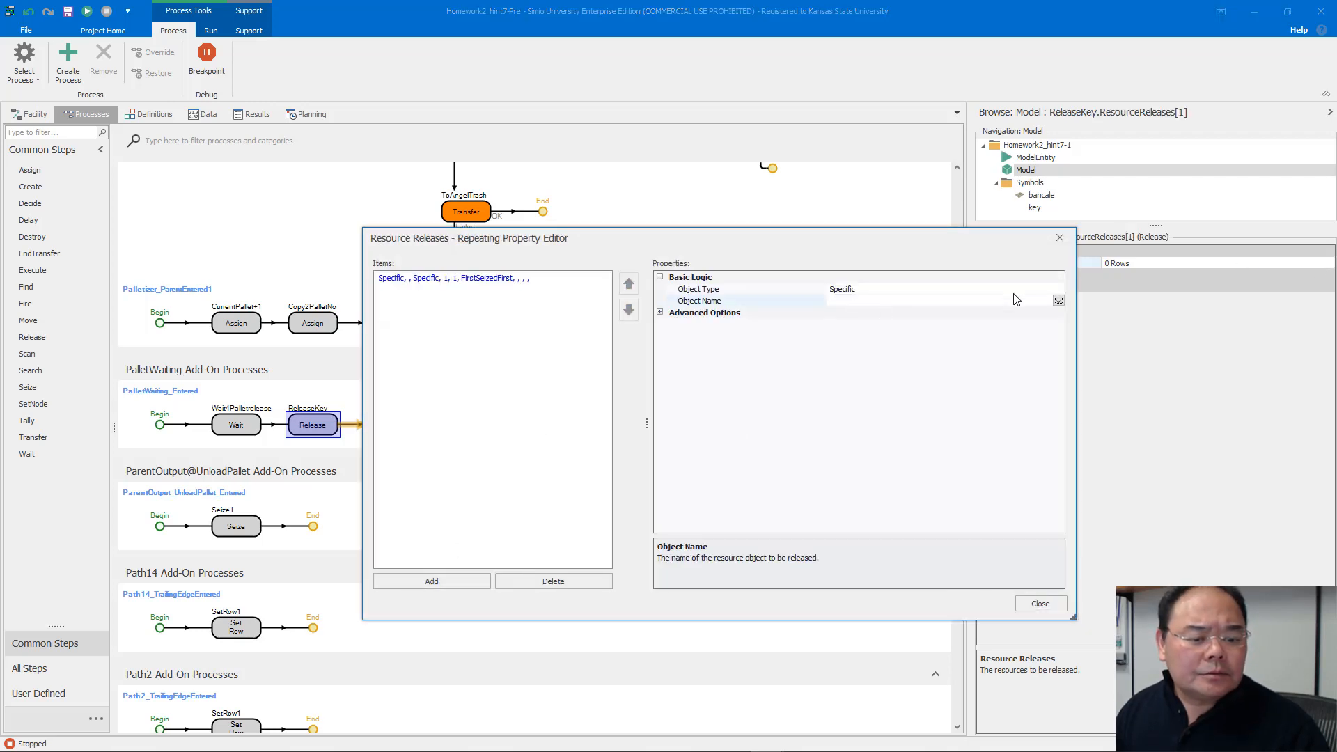
left_click(1057, 301)
left_click(838, 339)
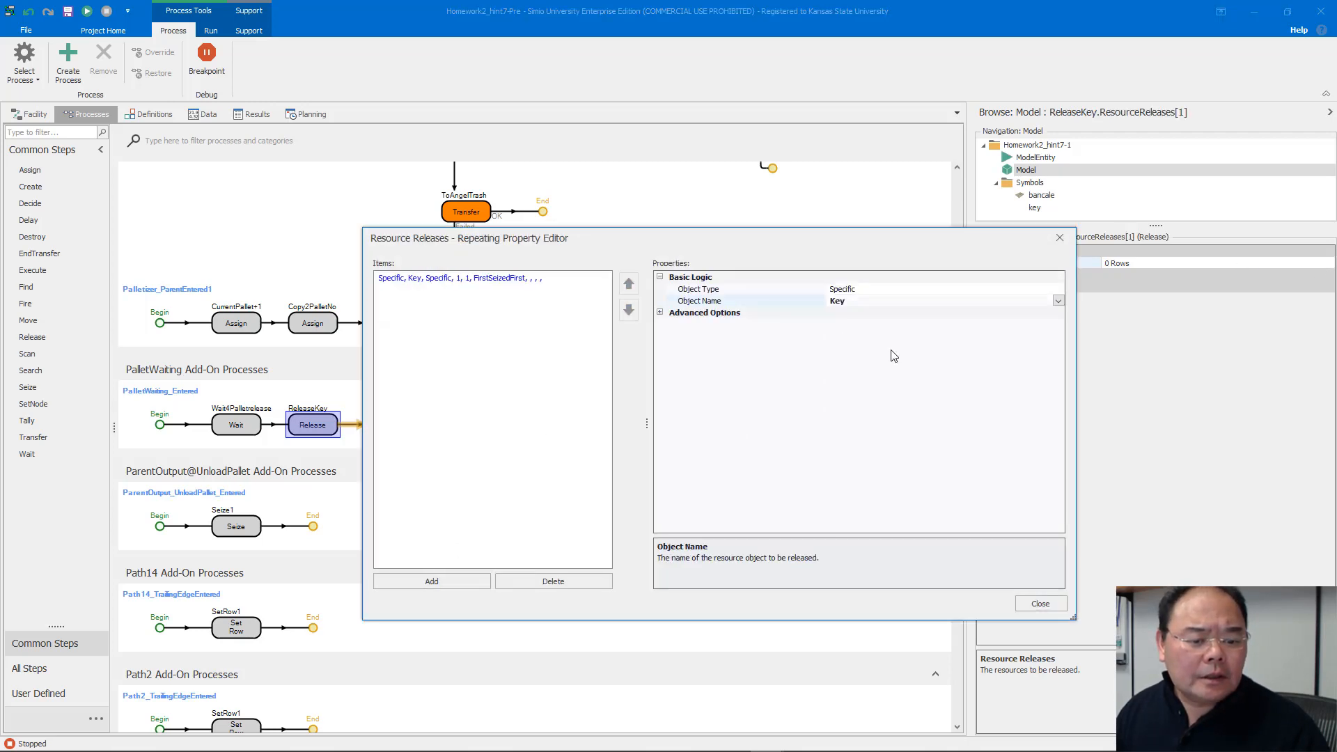
left_click(1040, 603)
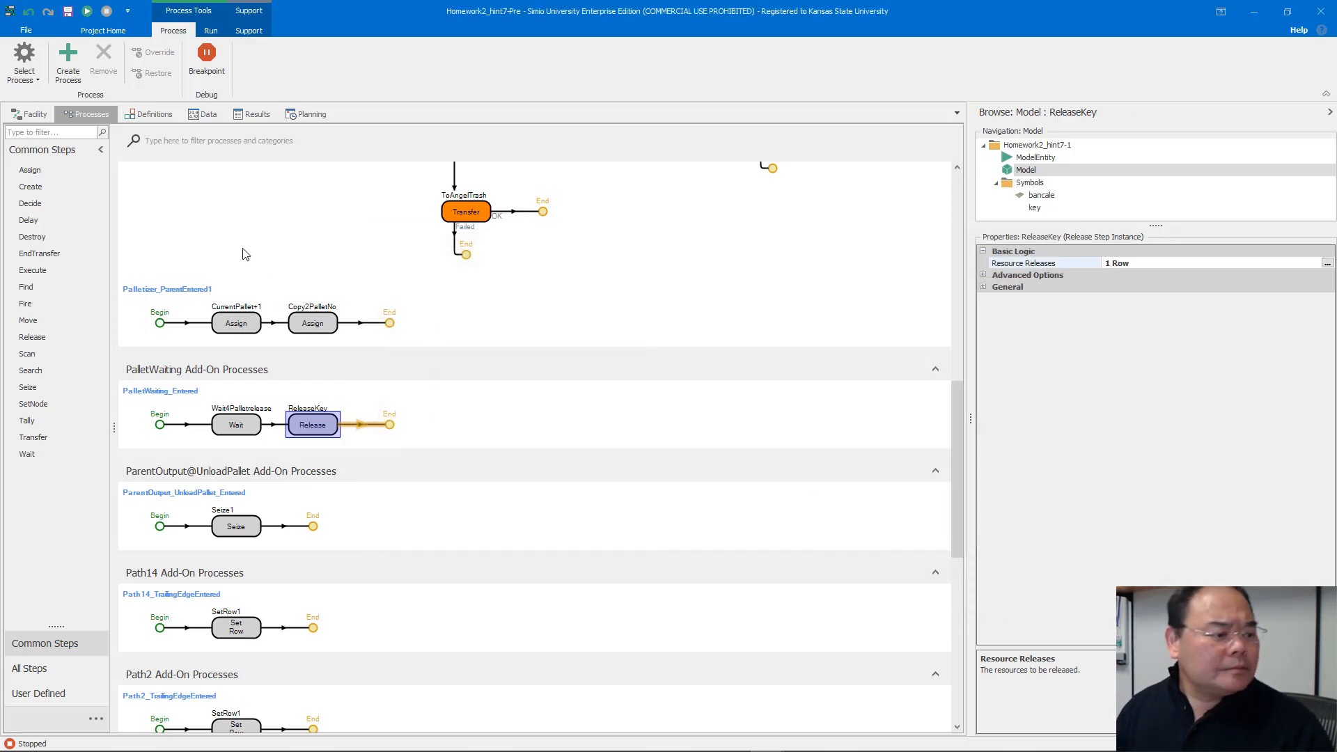
Step: Set the travel time of the time path from PalletWaiting to SnkPallet to 10
left_click(43, 115)
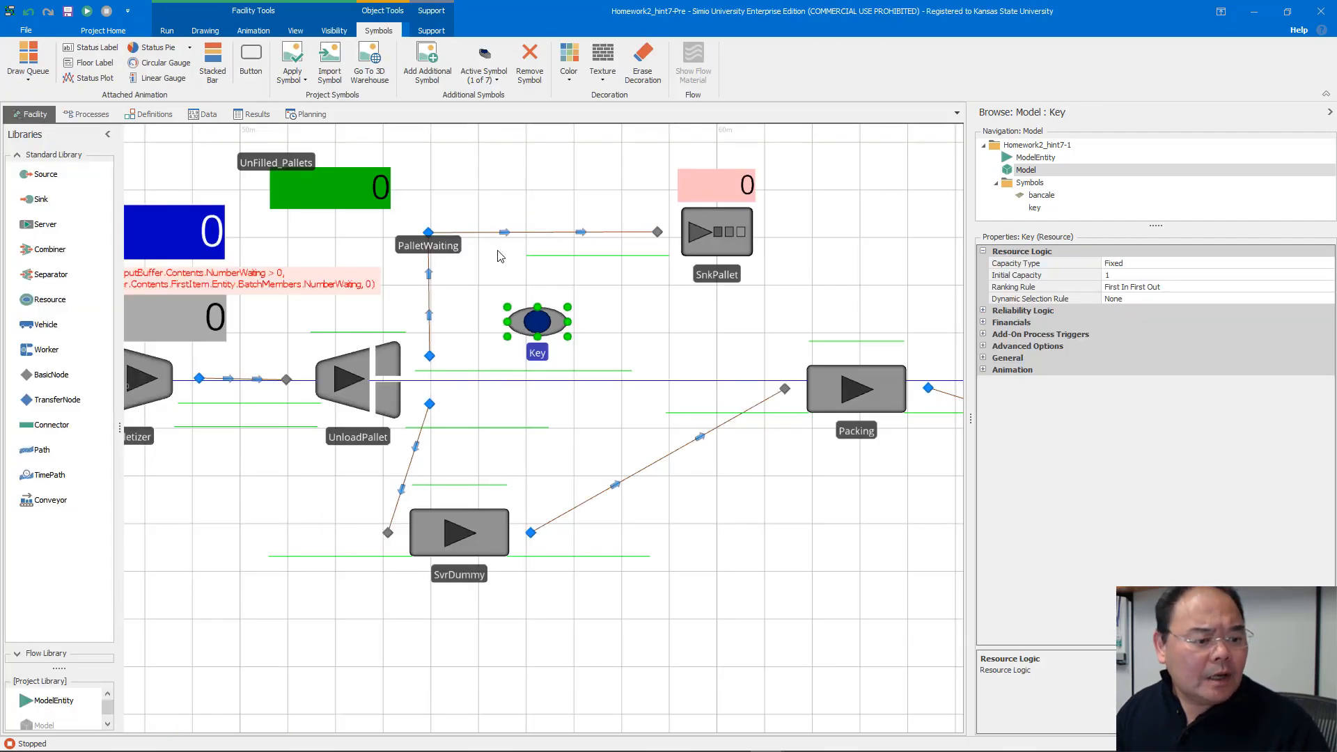
left_click(515, 233)
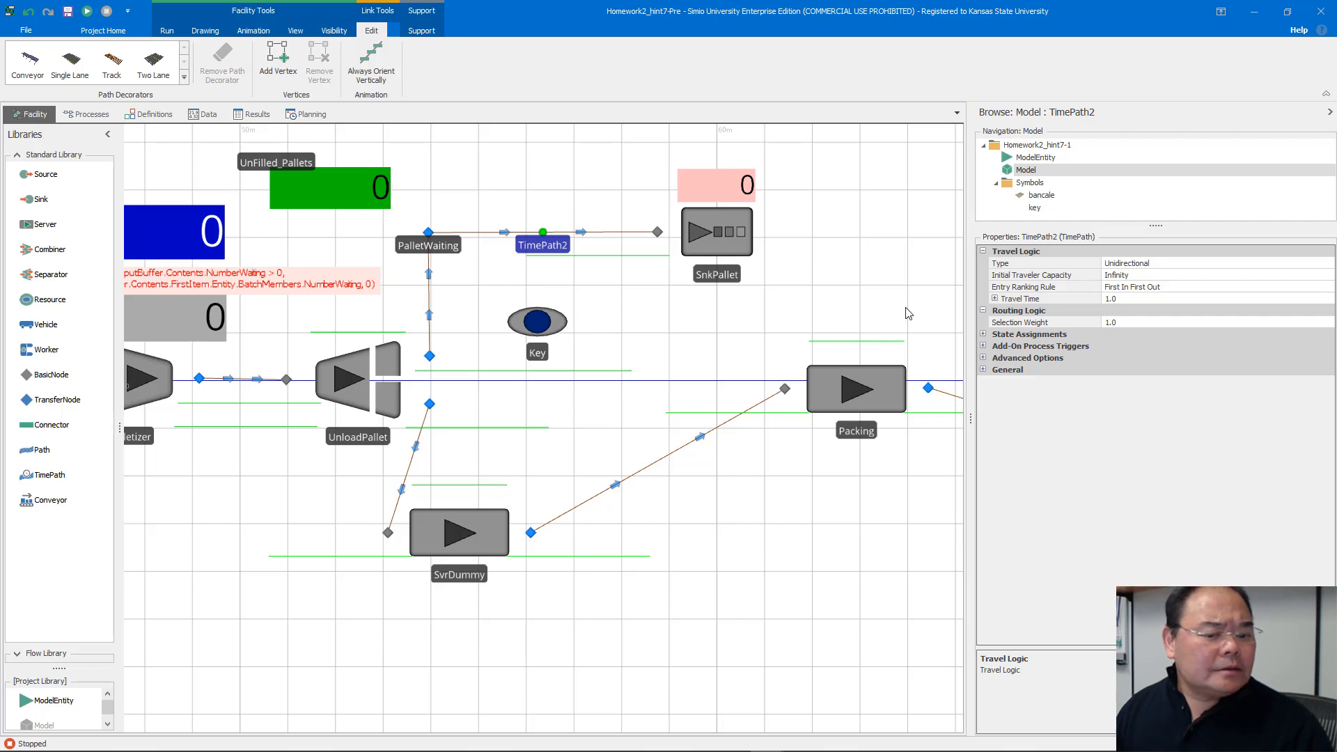
left_click(1119, 300)
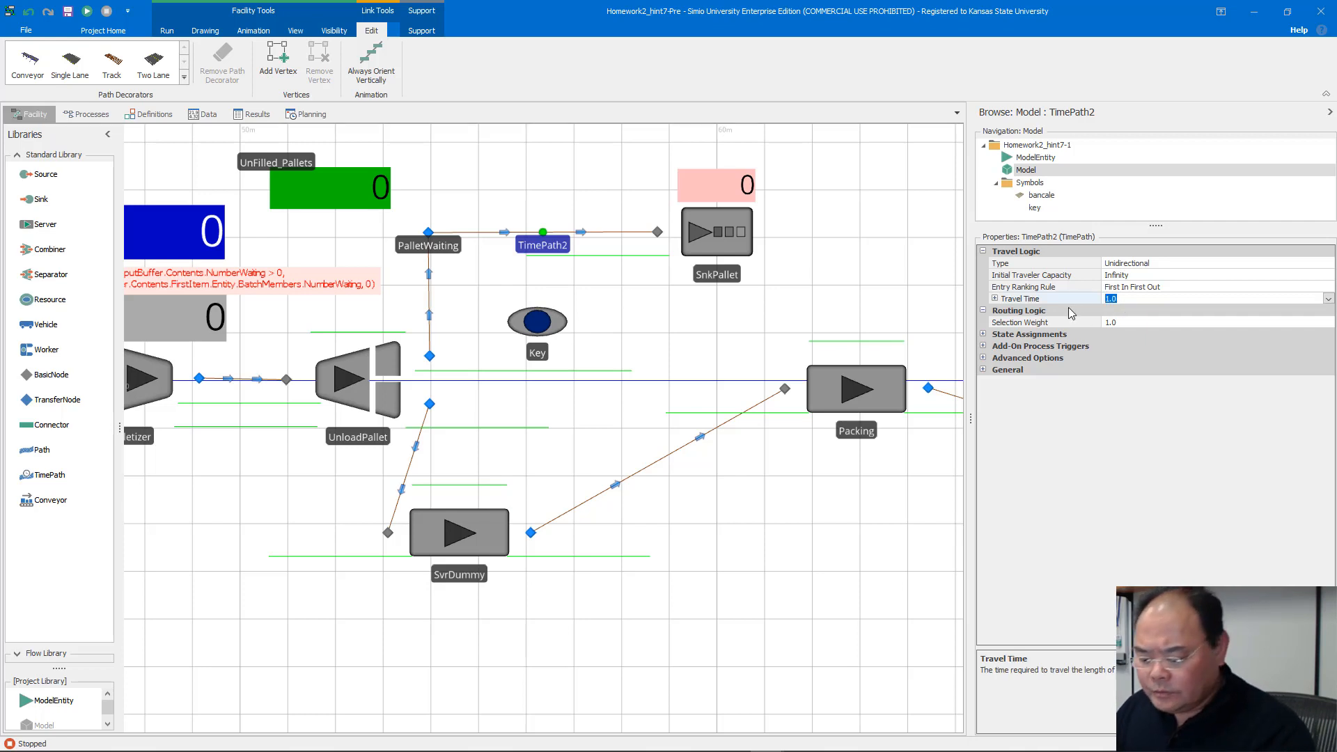
type("10")
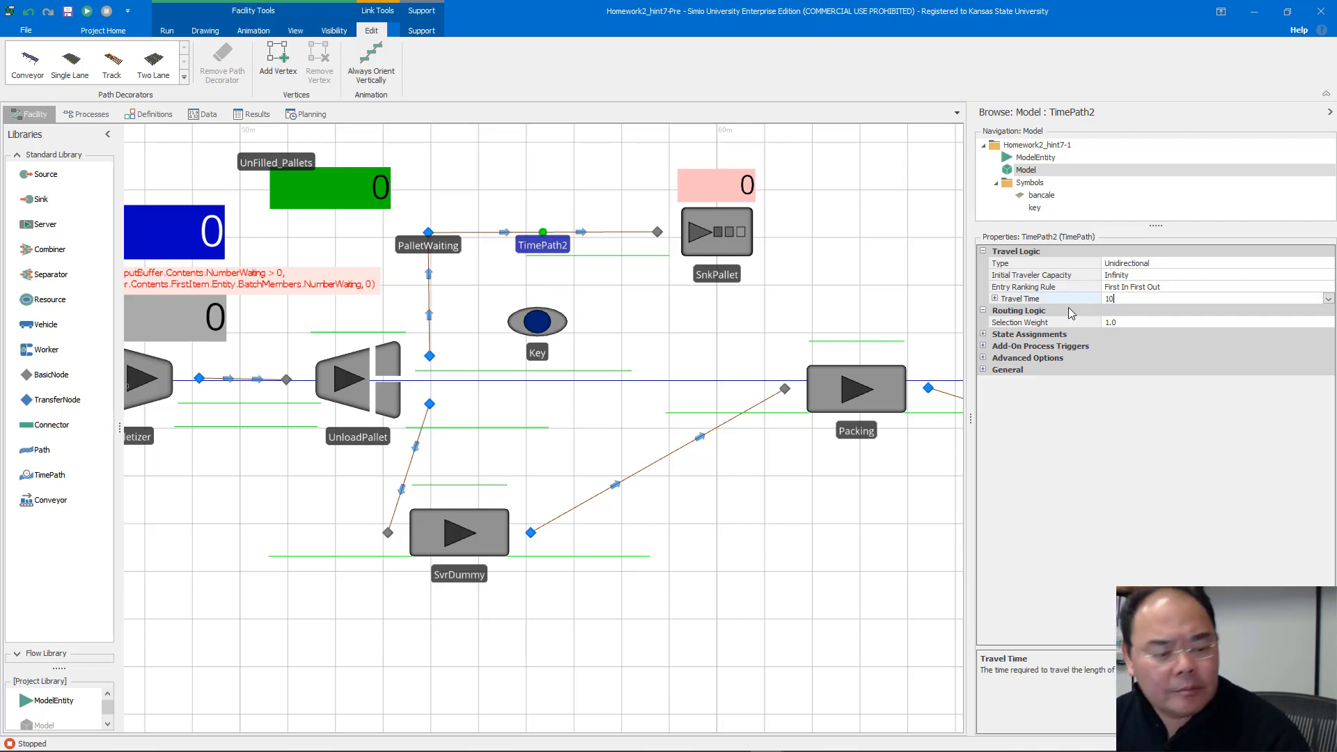
key("Return")
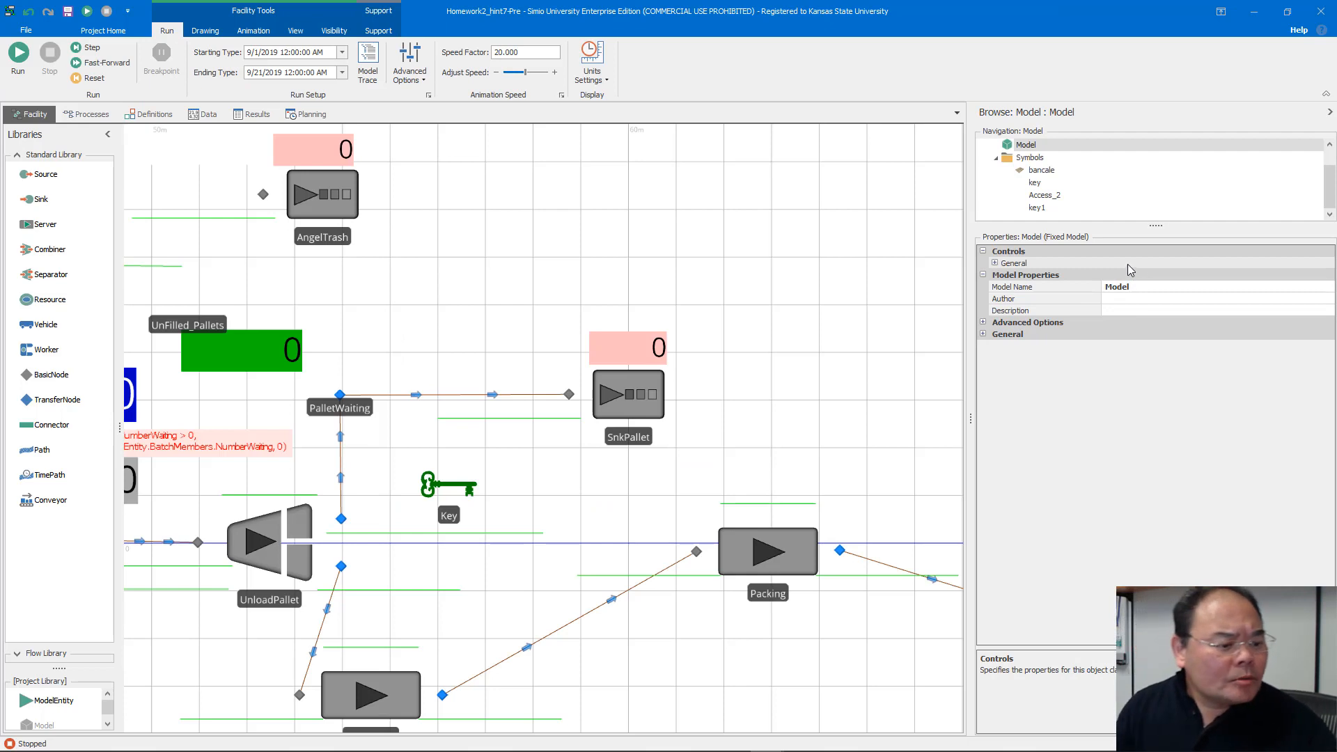
Step: Set the travel time of the time path from UnloadPallet to PalletWaiting to 2
left_click_drag(490, 346, 472, 224)
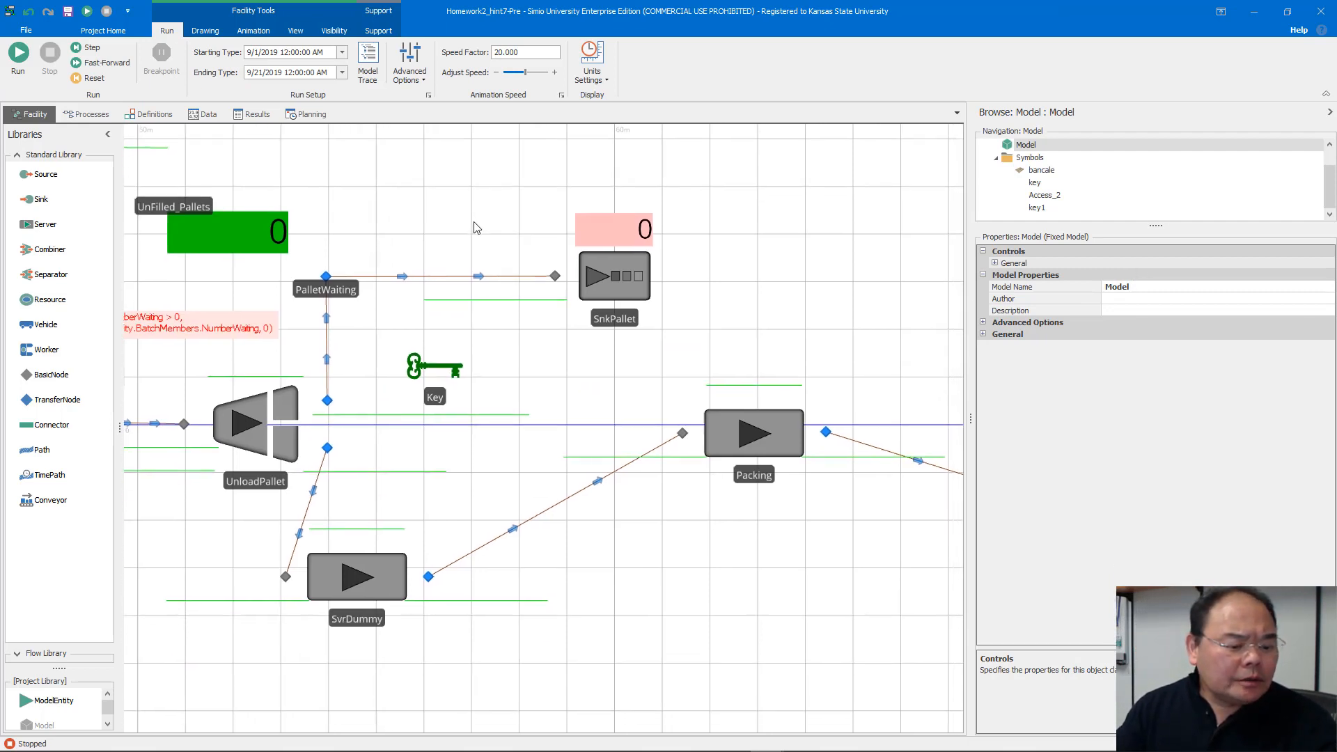
left_click(427, 277)
left_click(327, 345)
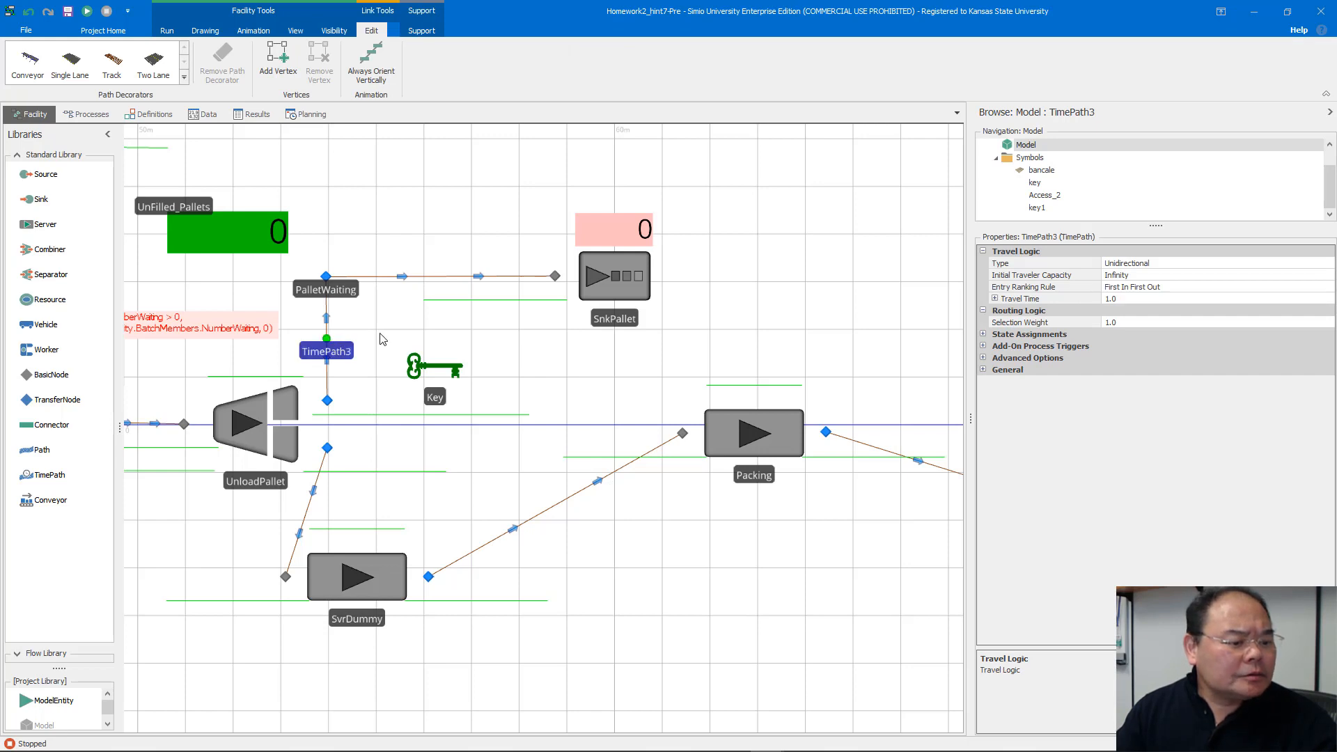
left_click(1037, 299)
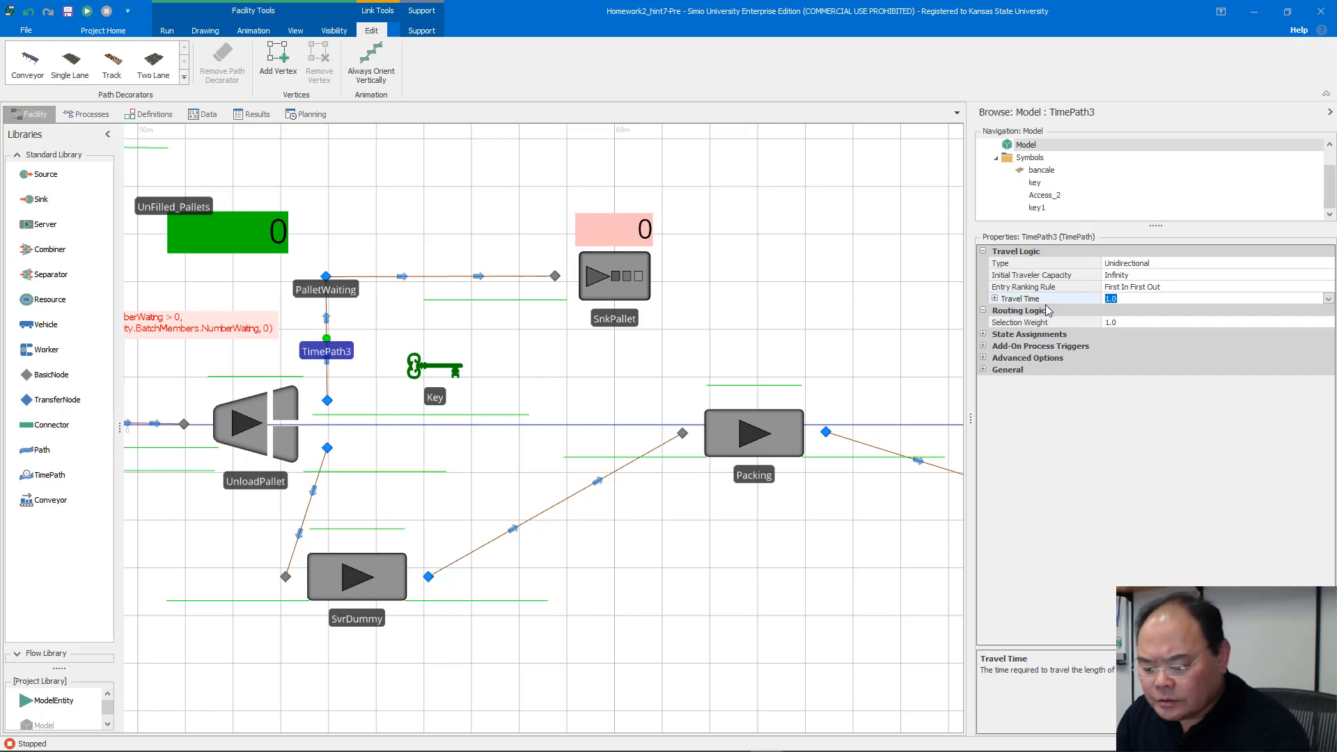
type("2")
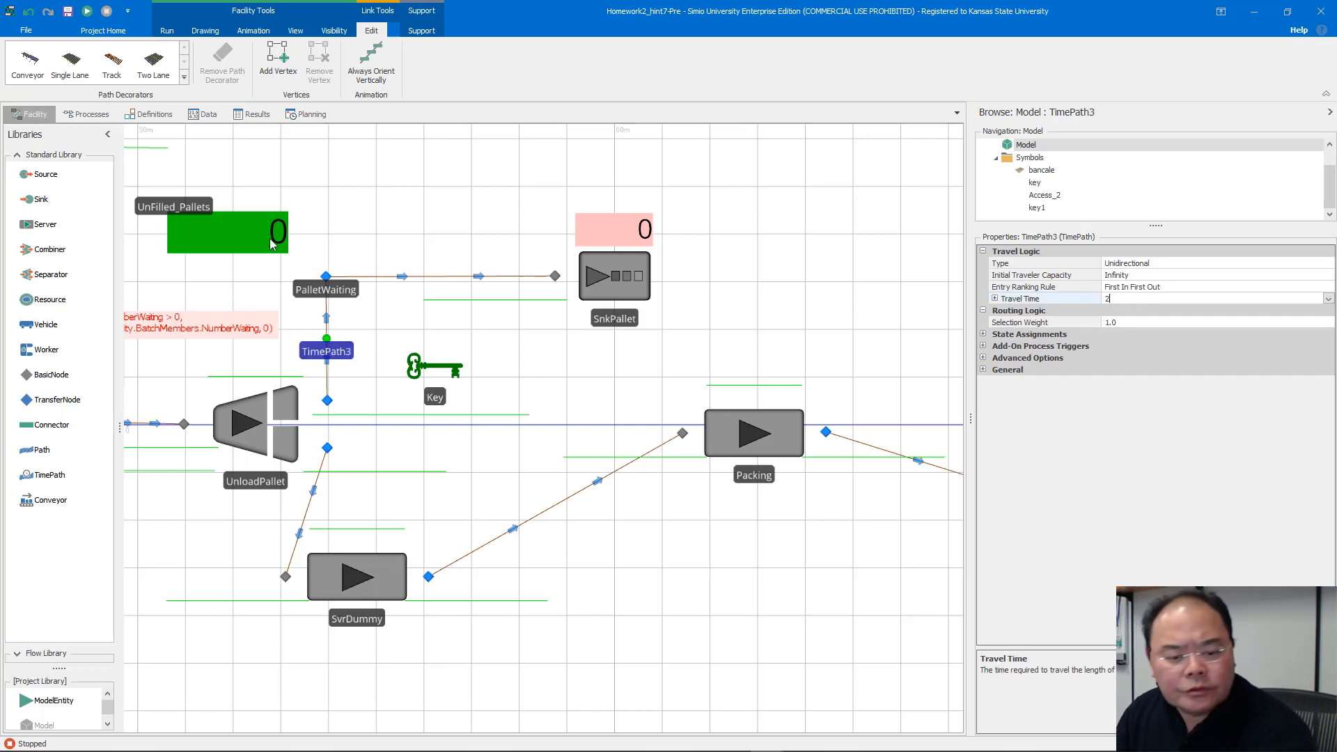
Step: Run the simulation while watching the pallet unloading area, and fast-forward it to the end
left_click(87, 11)
left_click_drag(368, 231, 521, 215)
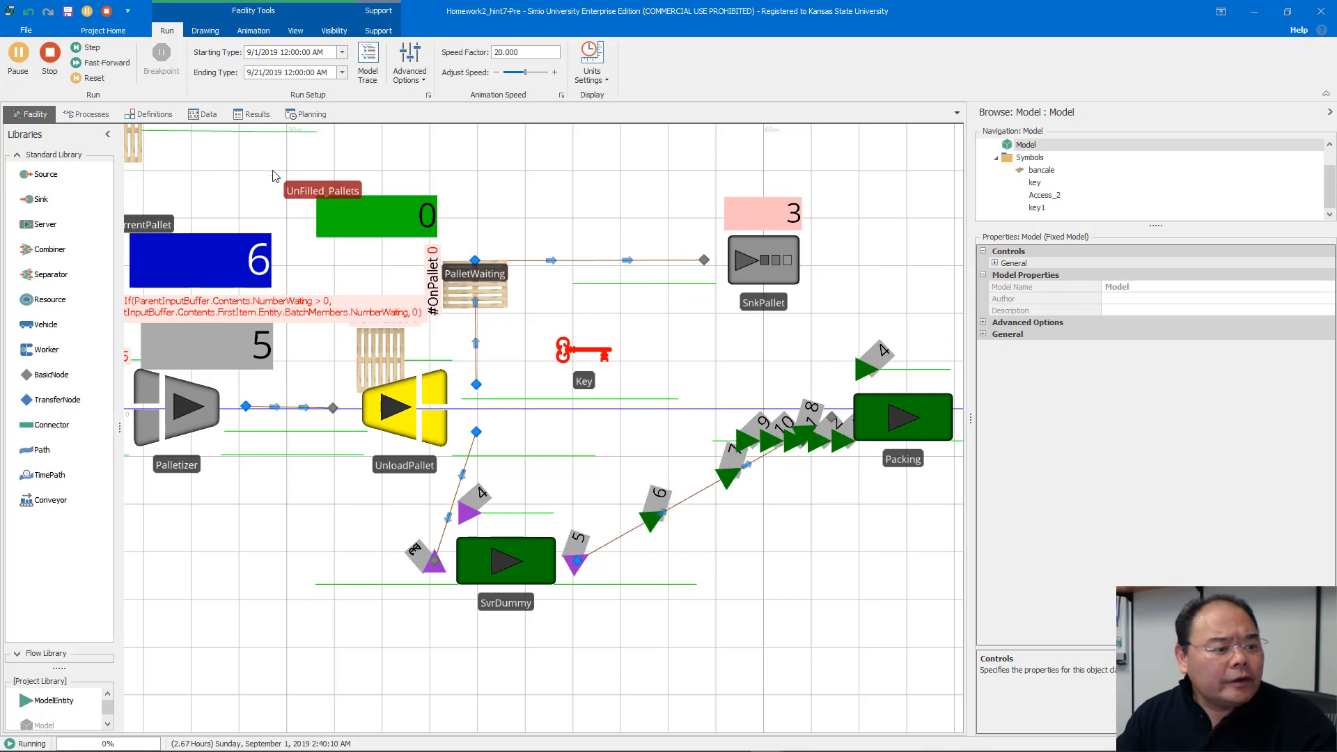
left_click(102, 67)
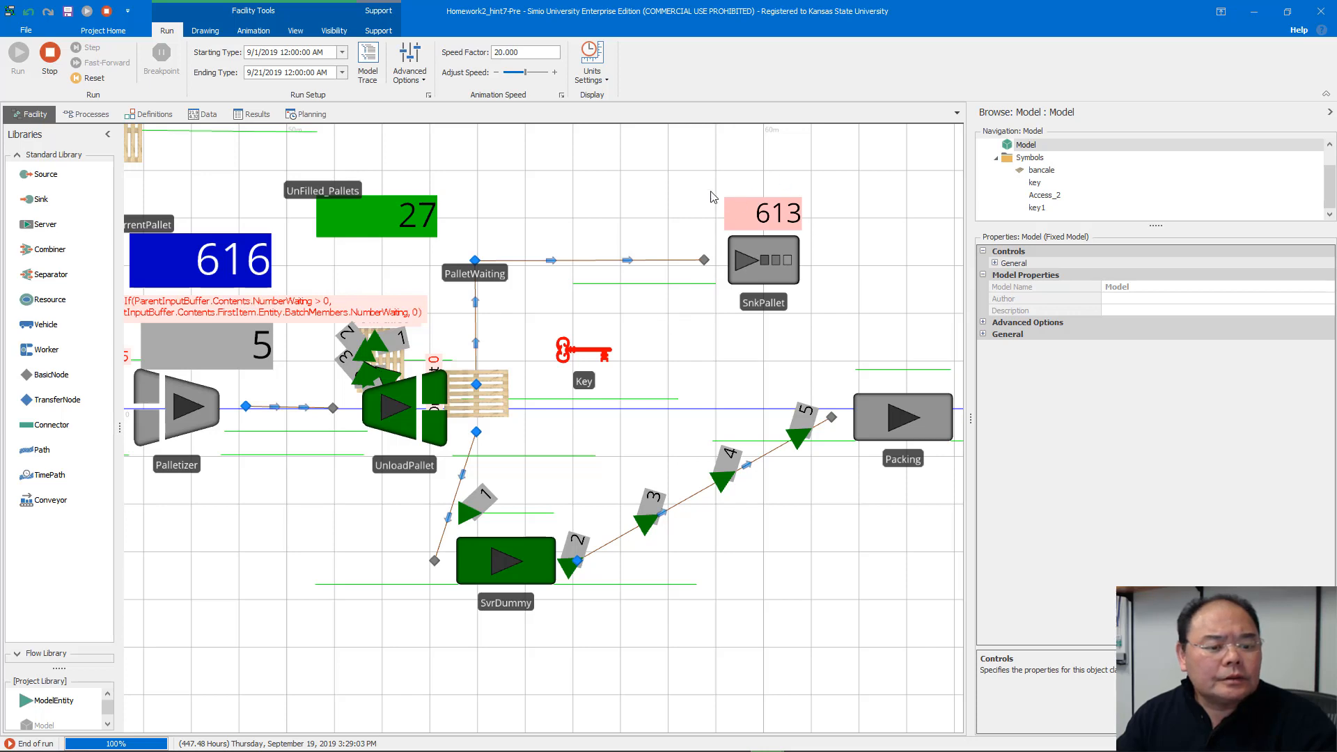
Step: Examine the final counts at SnkPallet, Shipping, the model sources, CurrentPallet and UnFilled_Pallets across the facility
left_click_drag(882, 321, 462, 380)
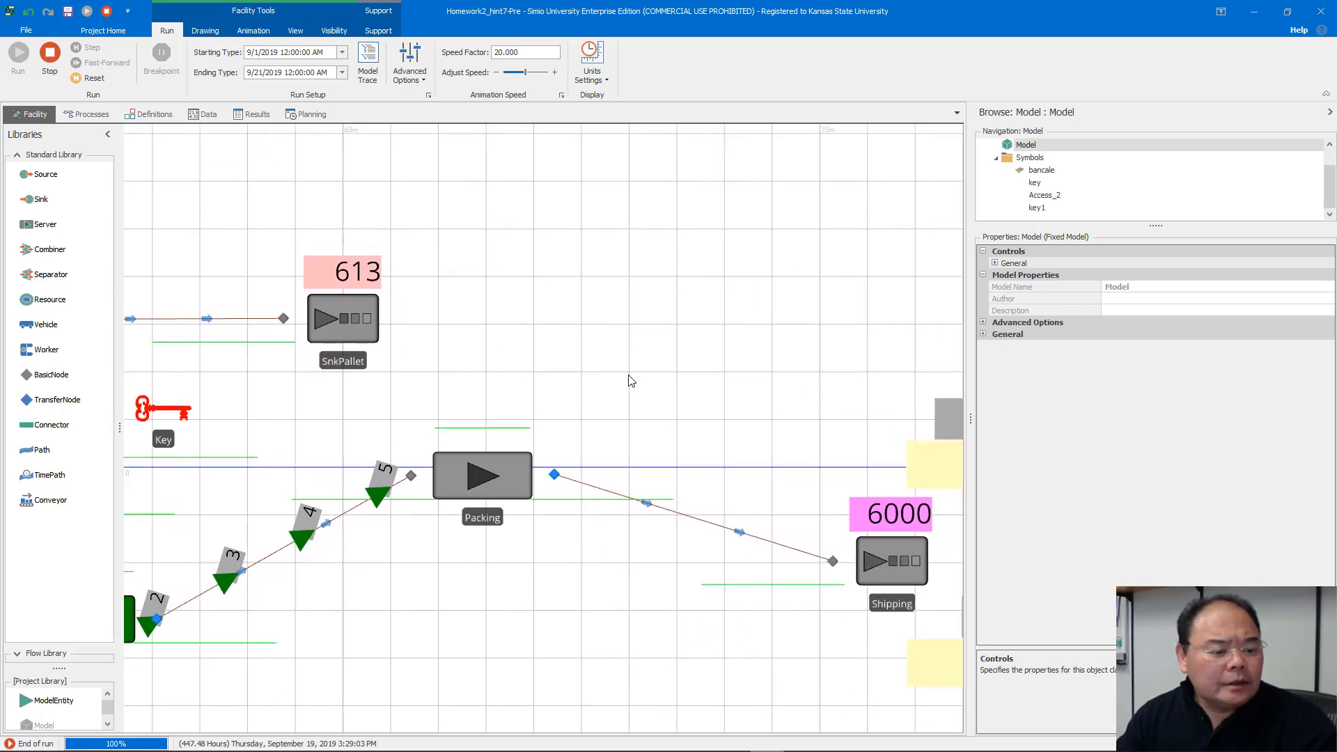
scroll(629, 381, "down", 2)
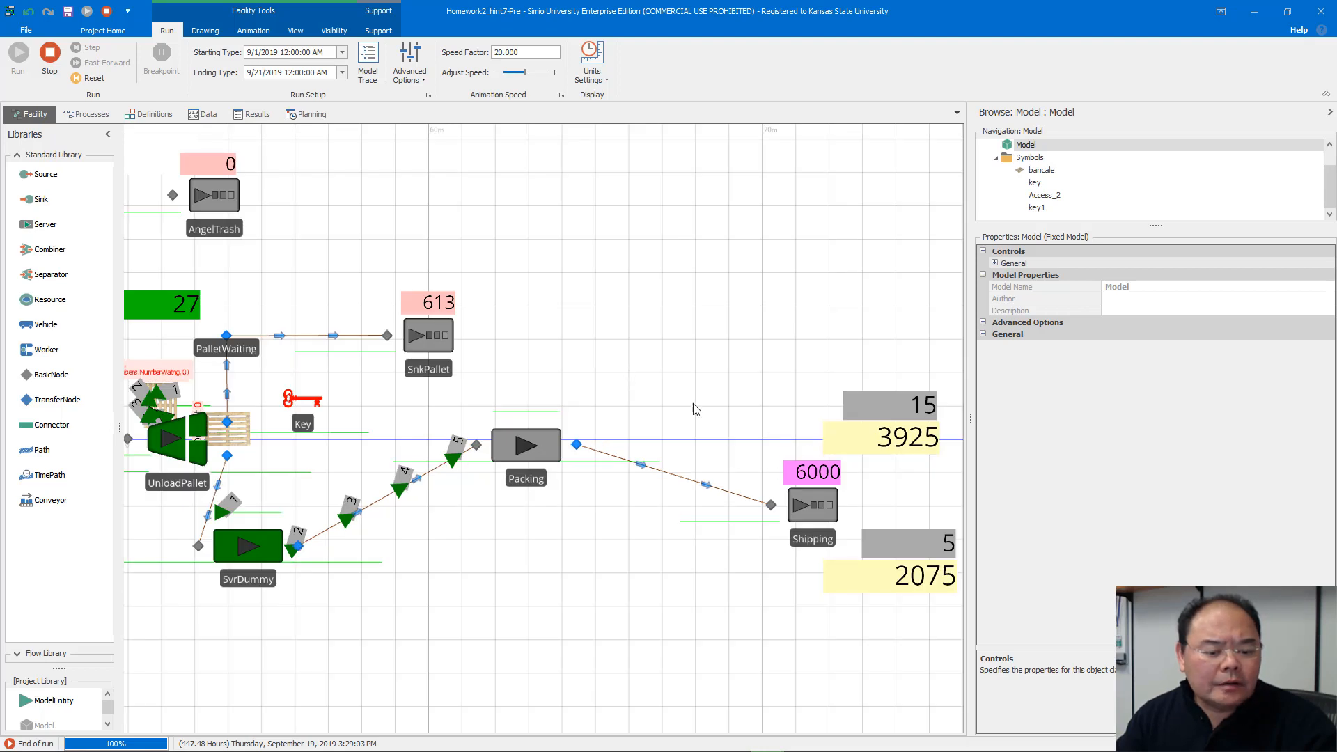
left_click_drag(606, 370, 633, 367)
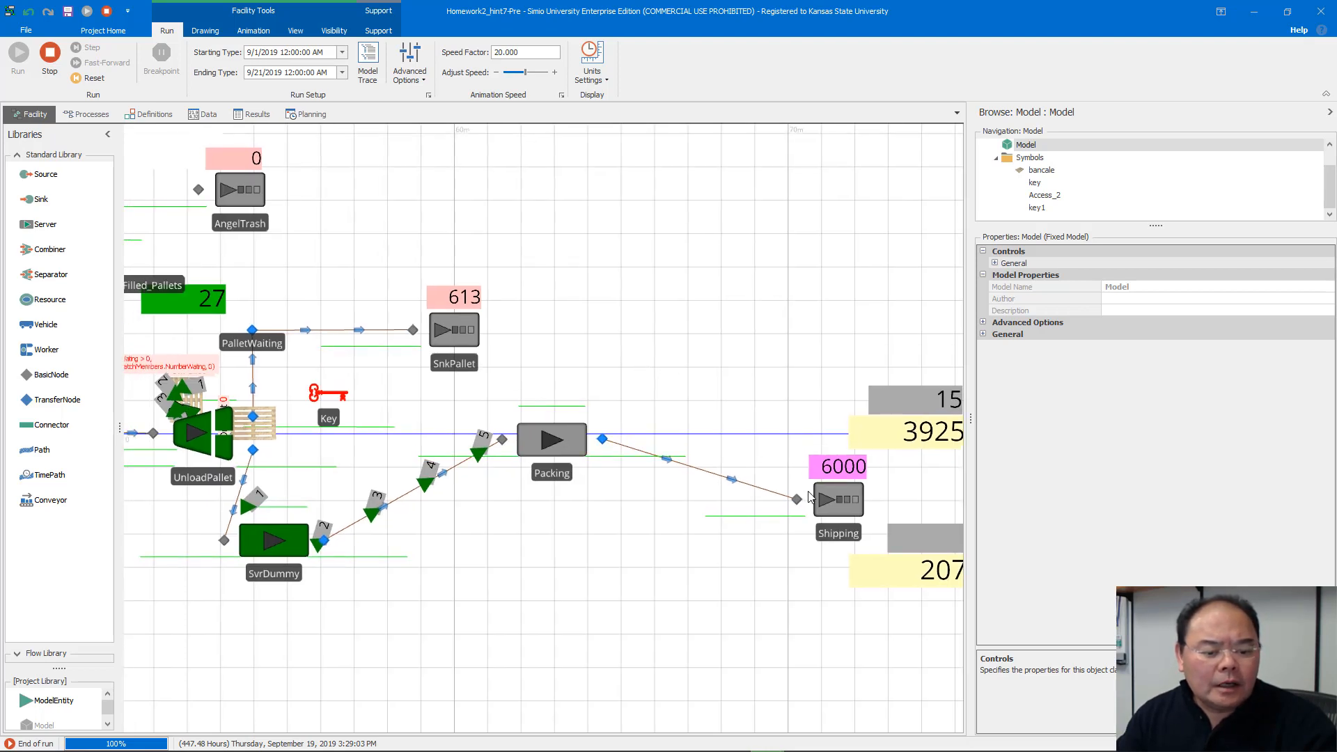
left_click_drag(642, 364, 692, 349)
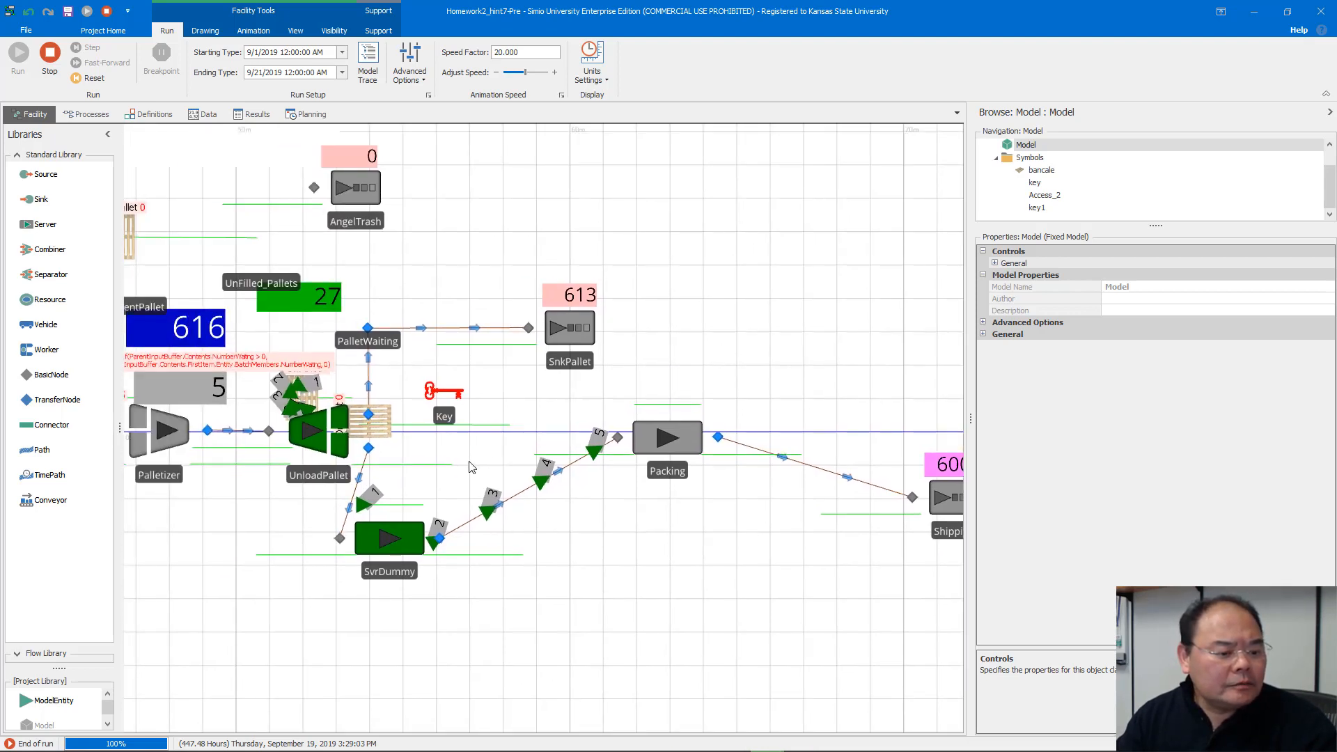
left_click_drag(255, 531, 575, 527)
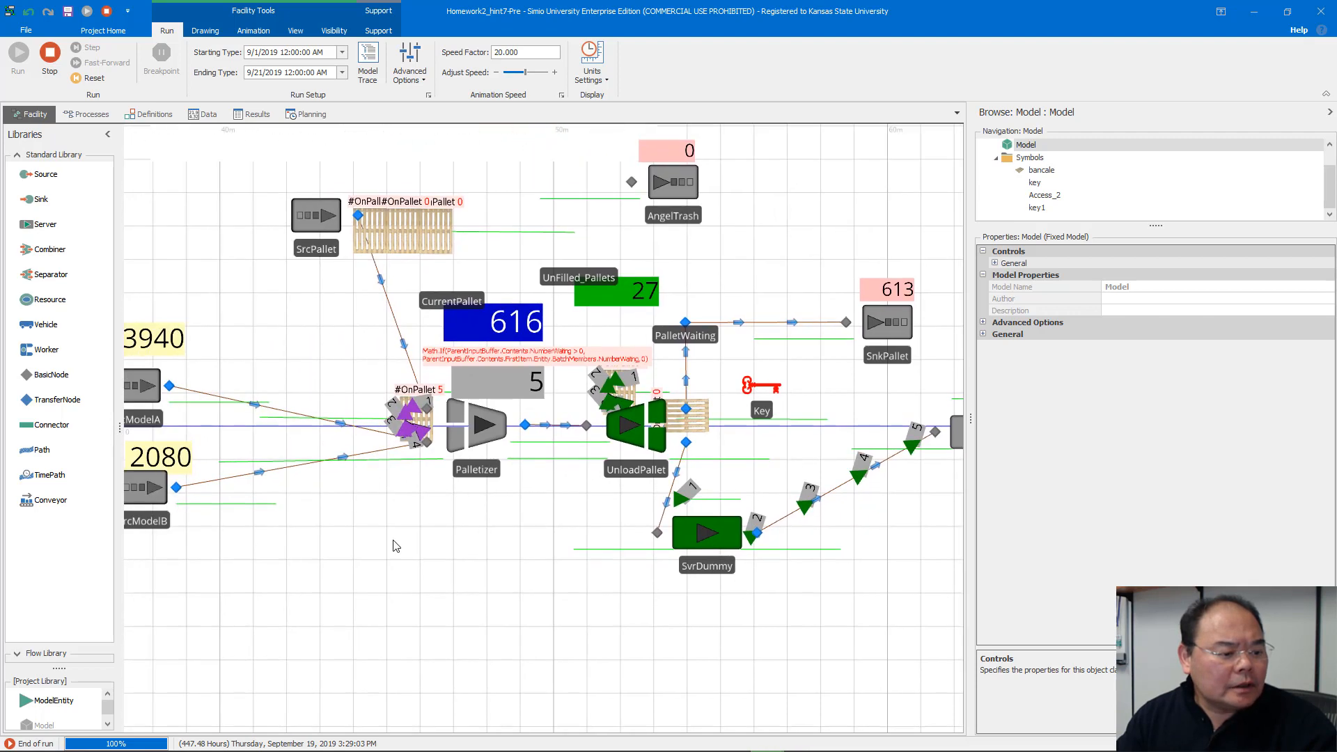
left_click_drag(314, 540, 370, 532)
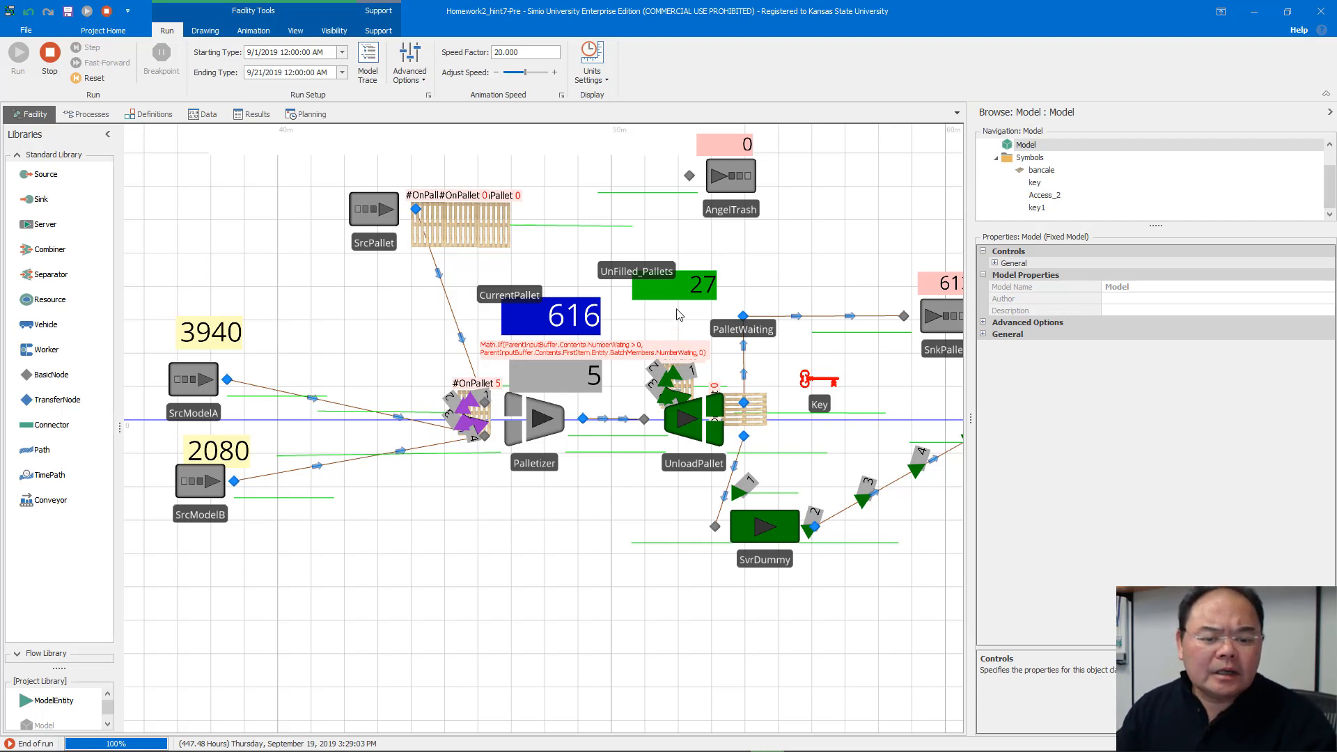
left_click_drag(786, 247, 675, 288)
left_click_drag(770, 259, 547, 304)
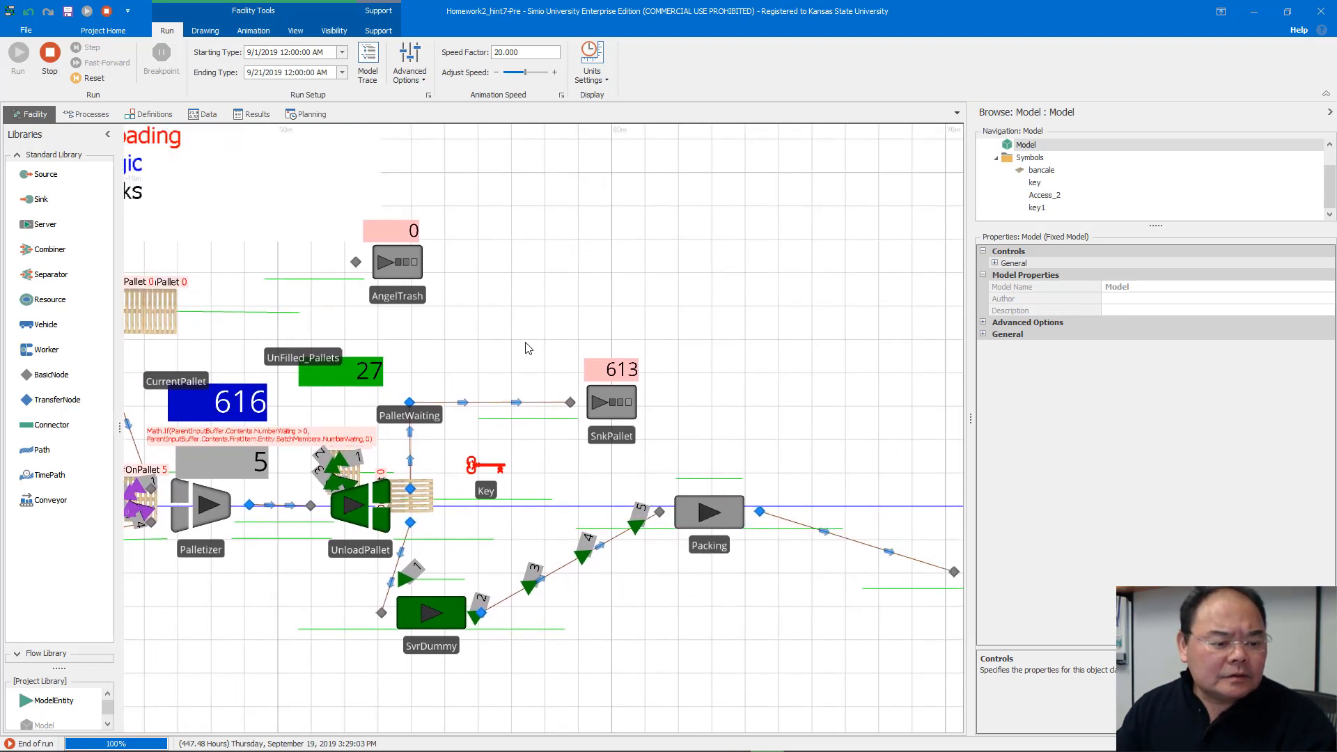